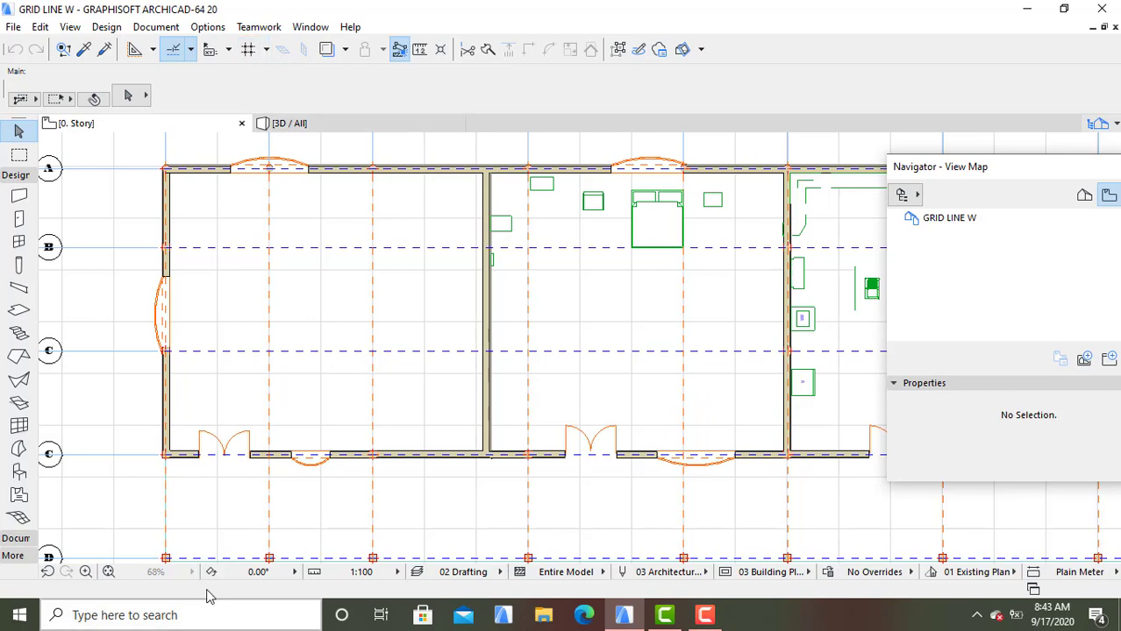
Open the Object tool's default settings and look through the Couches and Sofas 20 models in the furnishing library
{"action": "left_click", "coordinate": [21, 472]}
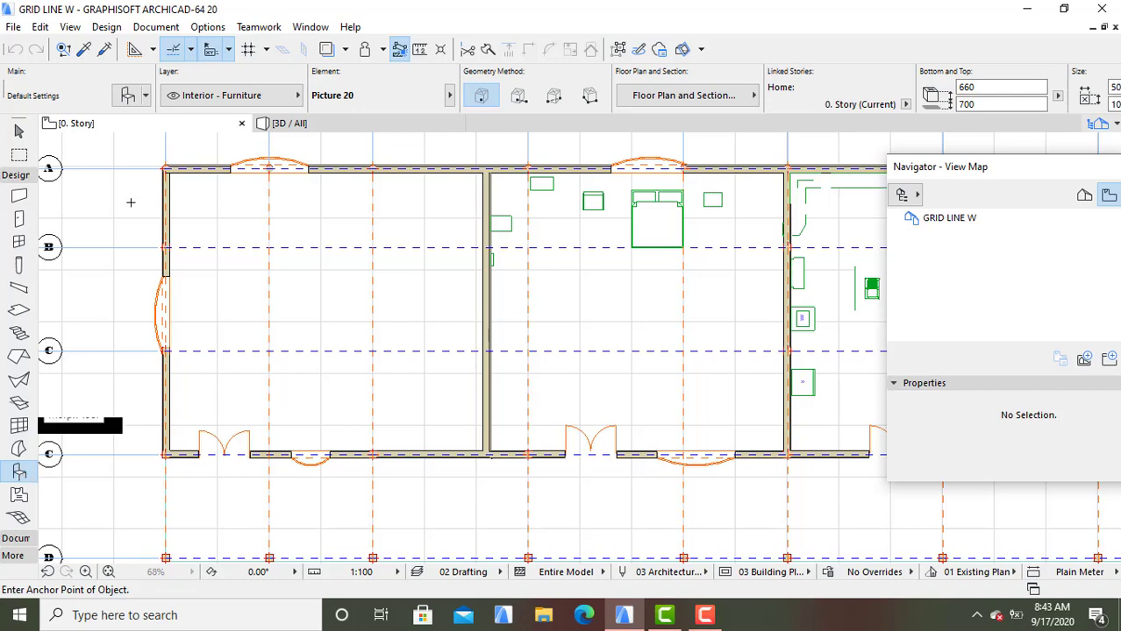
{"action": "left_click", "coordinate": [130, 99]}
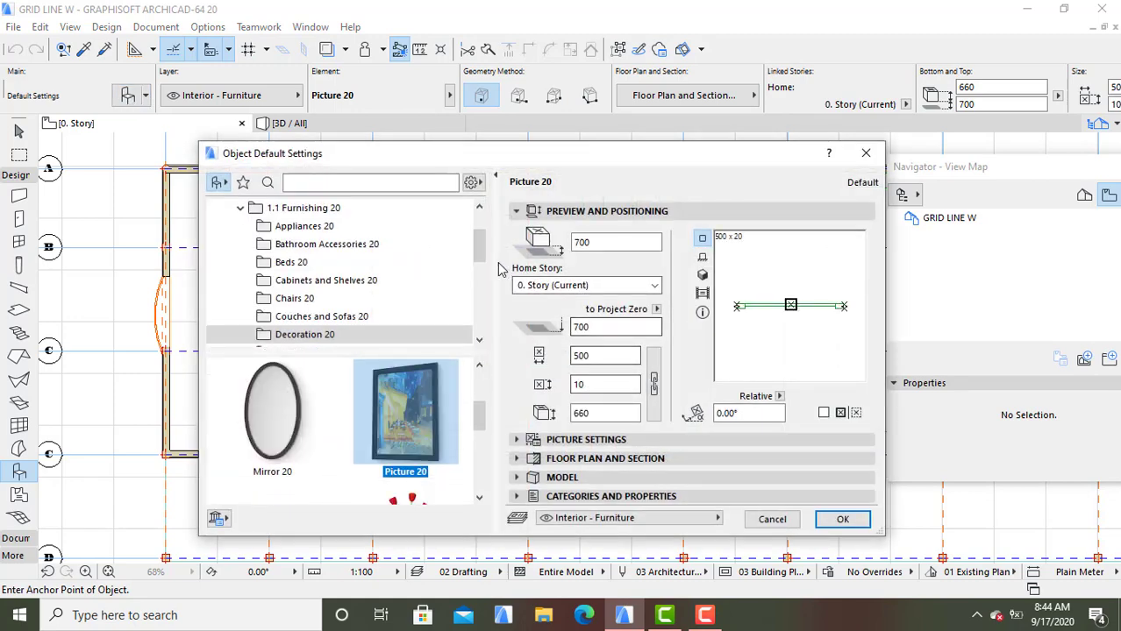
{"action": "scroll", "coordinate": [488, 230], "scroll_direction": "up", "scroll_amount": 2}
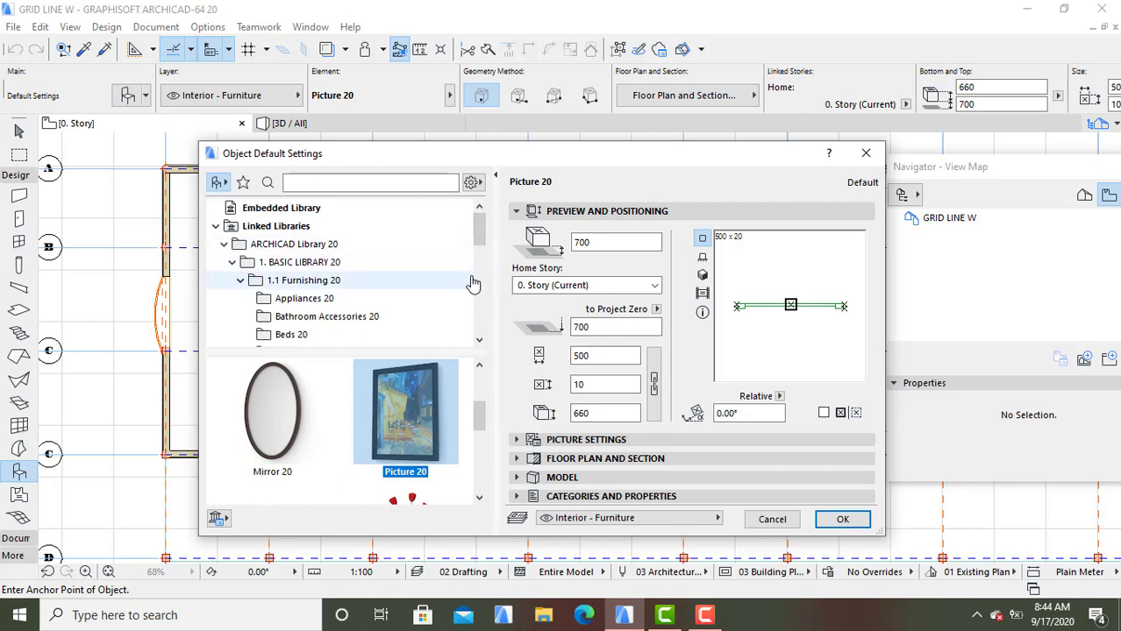
{"action": "left_click_drag", "start_coordinate": [485, 232], "coordinate": [483, 253]}
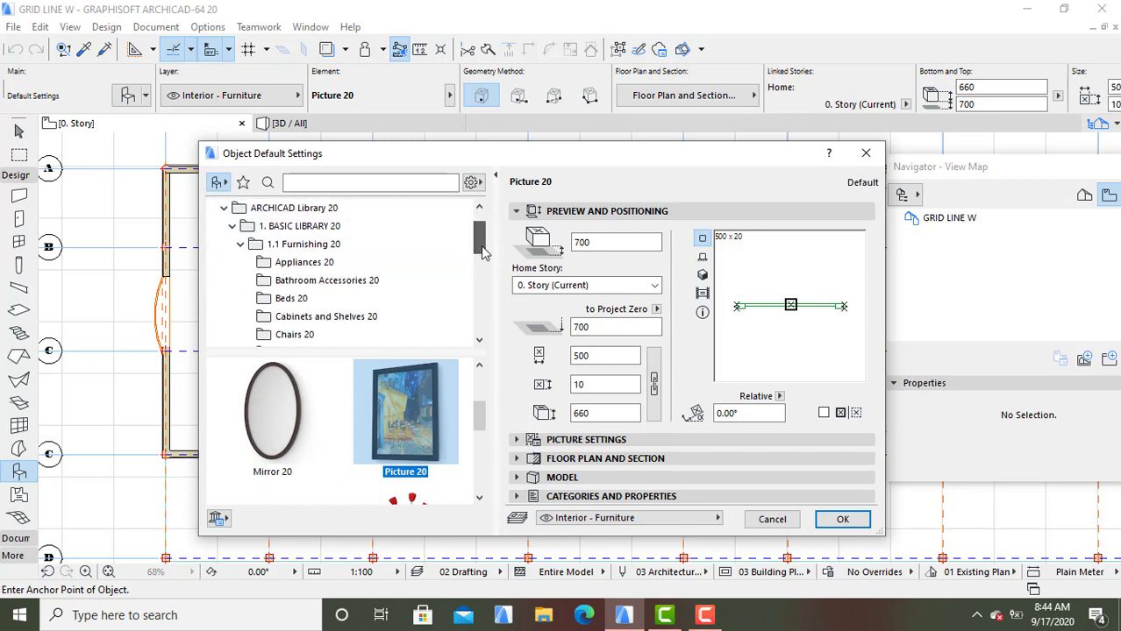
{"action": "left_click", "coordinate": [480, 342]}
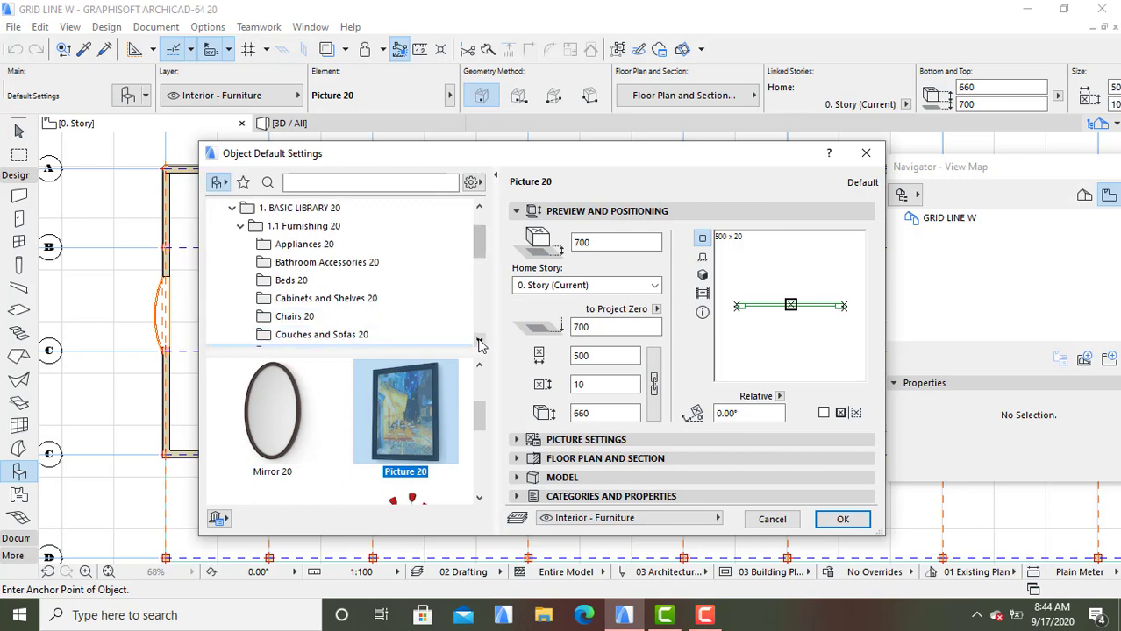
{"action": "left_click", "coordinate": [480, 342]}
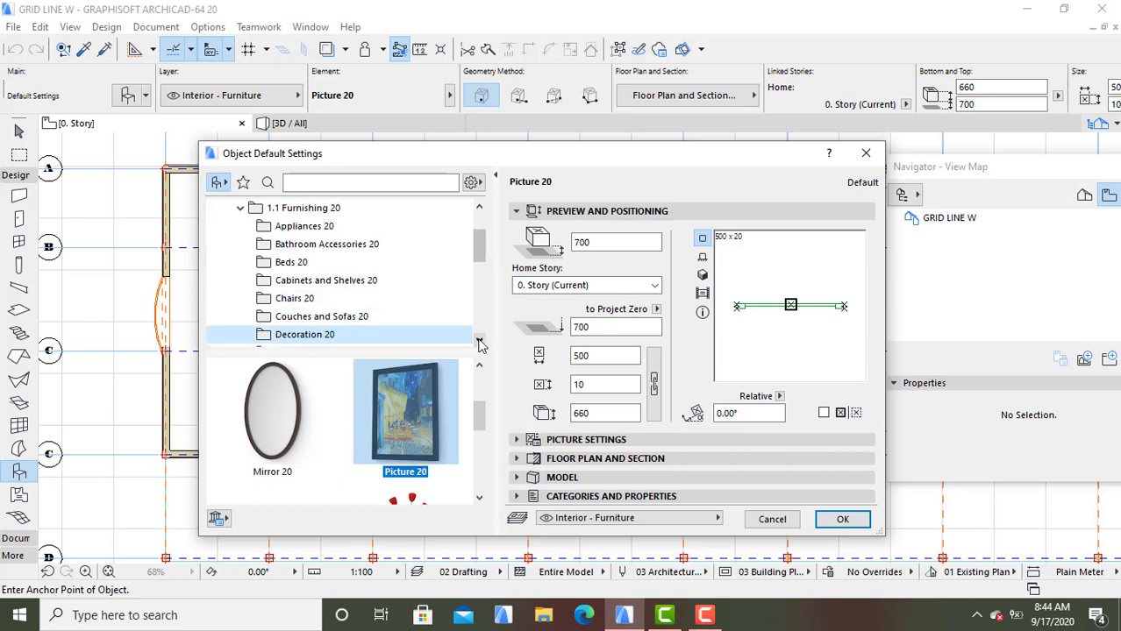
{"action": "left_click", "coordinate": [345, 321]}
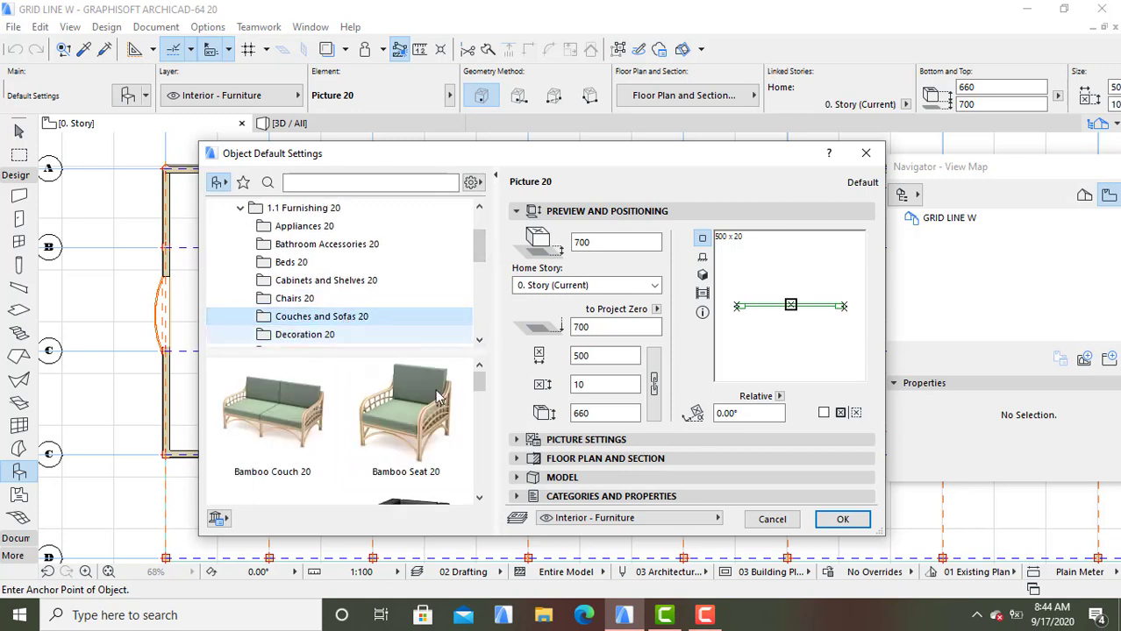
{"action": "left_click", "coordinate": [480, 499]}
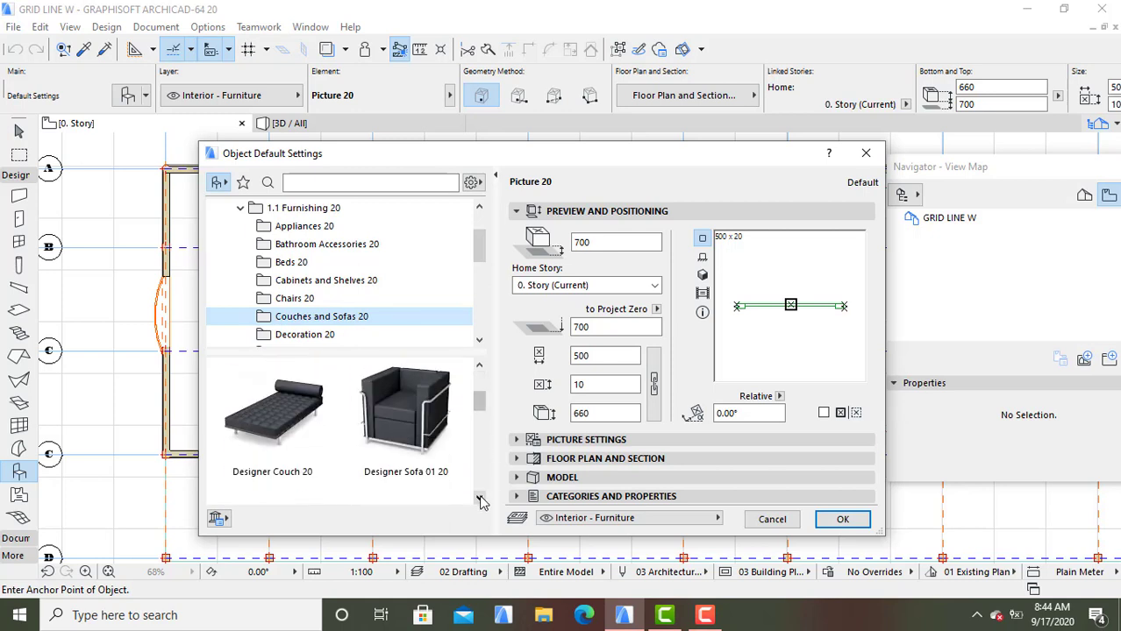
{"action": "left_click", "coordinate": [479, 499]}
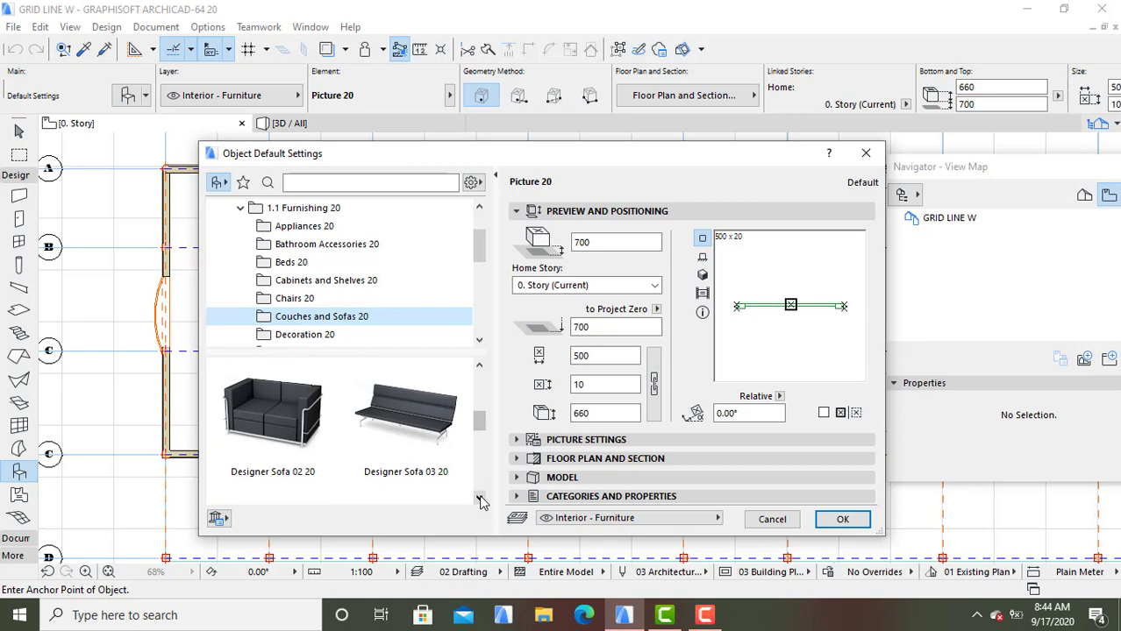
{"action": "left_click", "coordinate": [480, 499]}
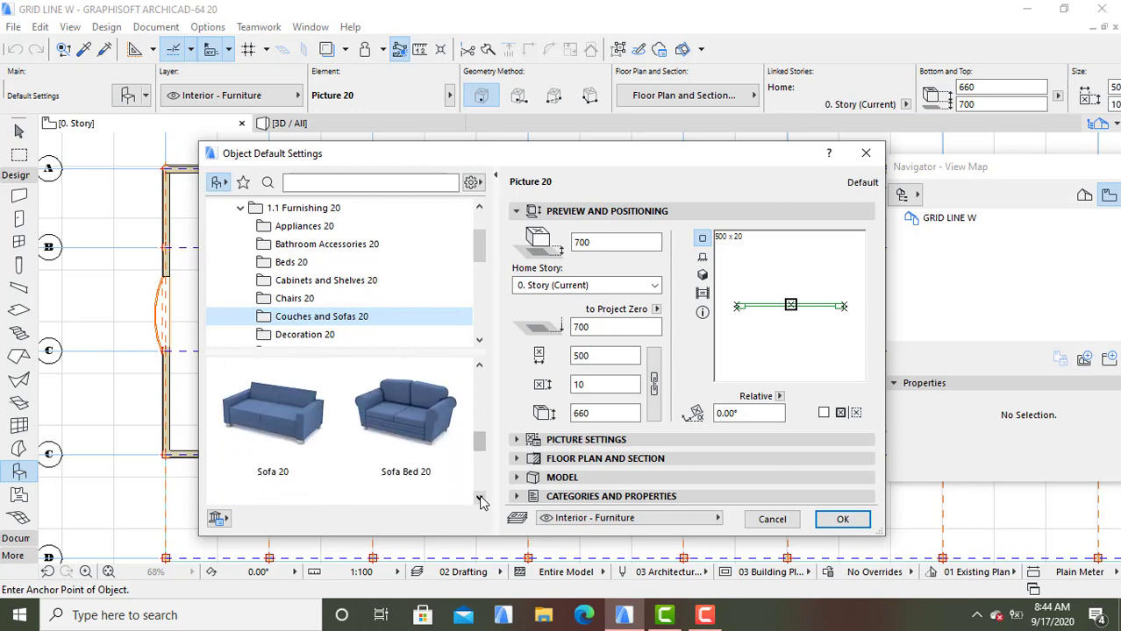
{"action": "left_click", "coordinate": [480, 499]}
{"action": "left_click", "coordinate": [480, 499]}
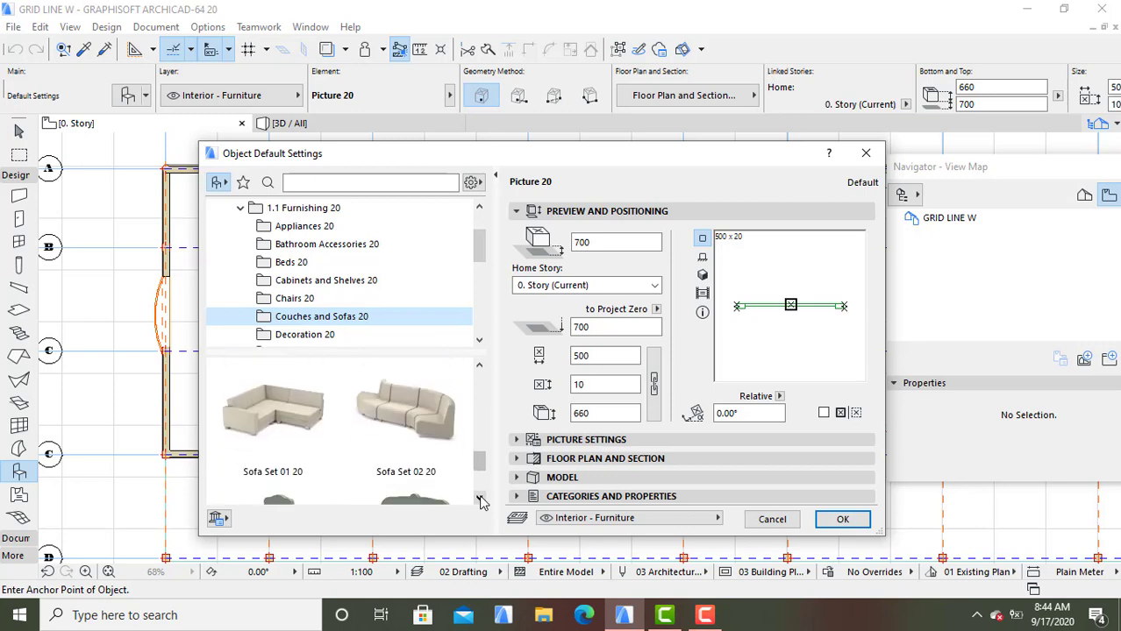
{"action": "left_click", "coordinate": [479, 499]}
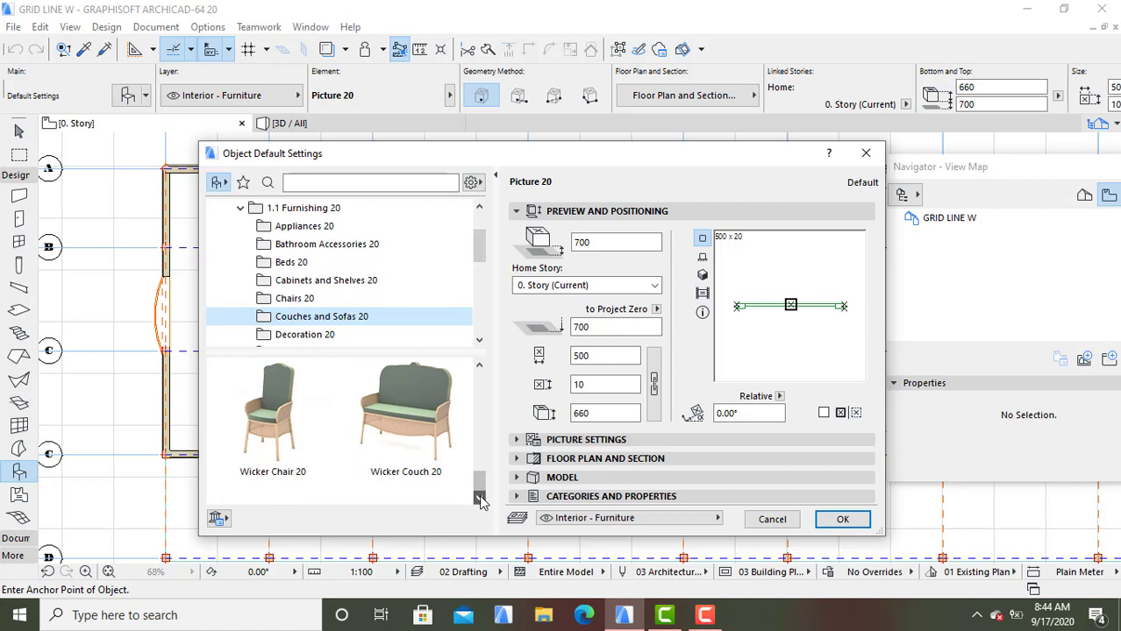
Choose Dining Table Rectangle 20 from the Furniture Layouts 20 library folder as the object to place
{"action": "left_click", "coordinate": [479, 342]}
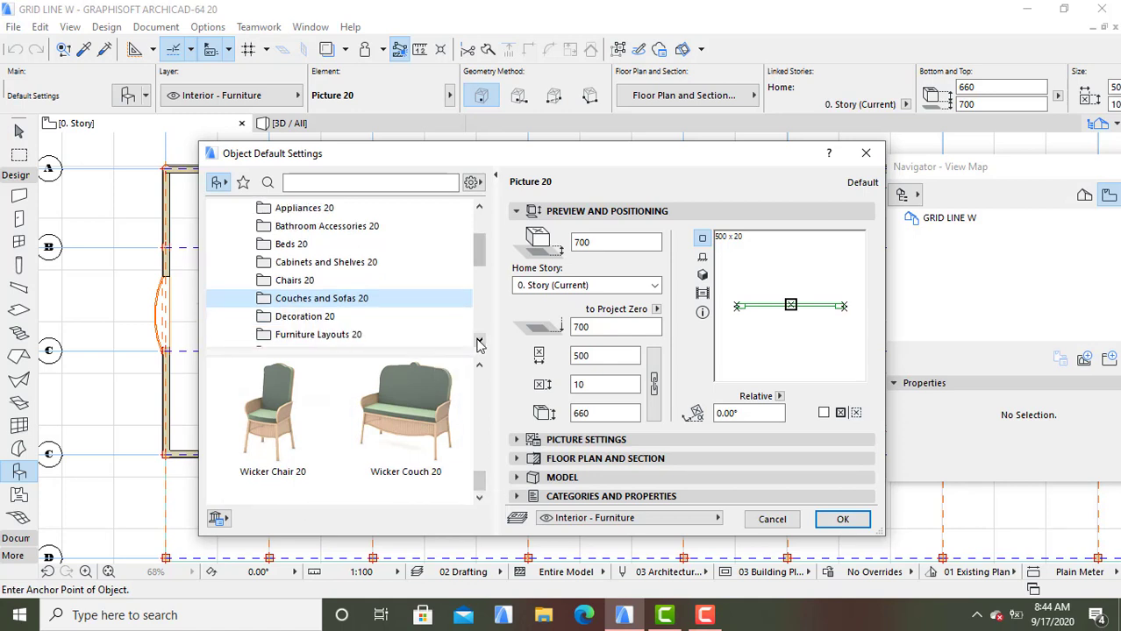
{"action": "left_click", "coordinate": [479, 342]}
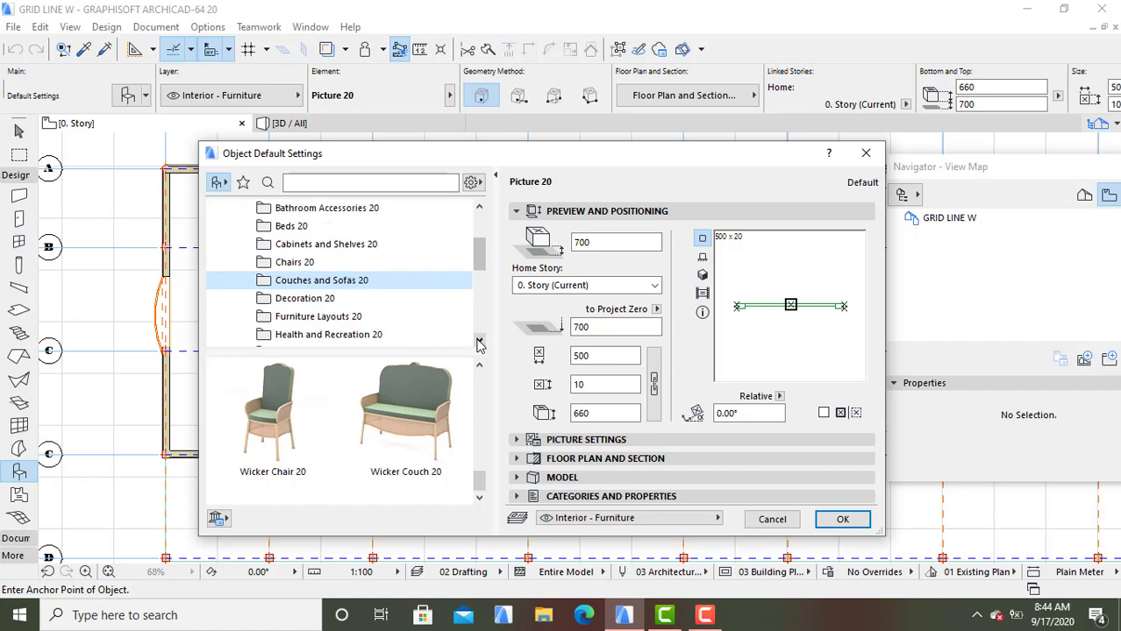
{"action": "left_click", "coordinate": [298, 317]}
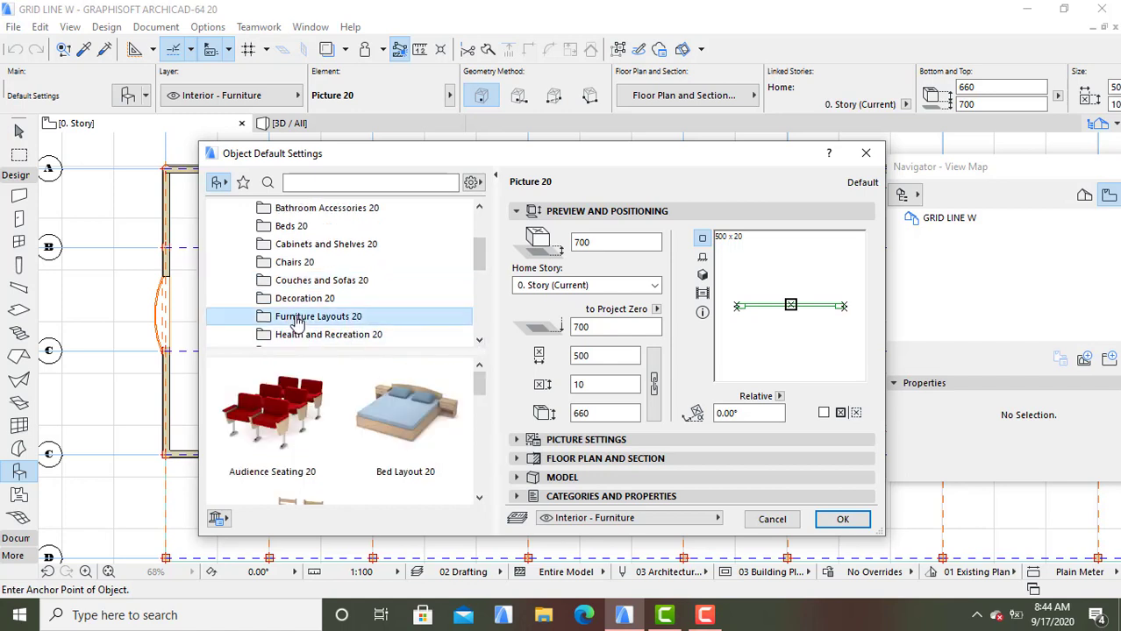
{"action": "left_click", "coordinate": [478, 500]}
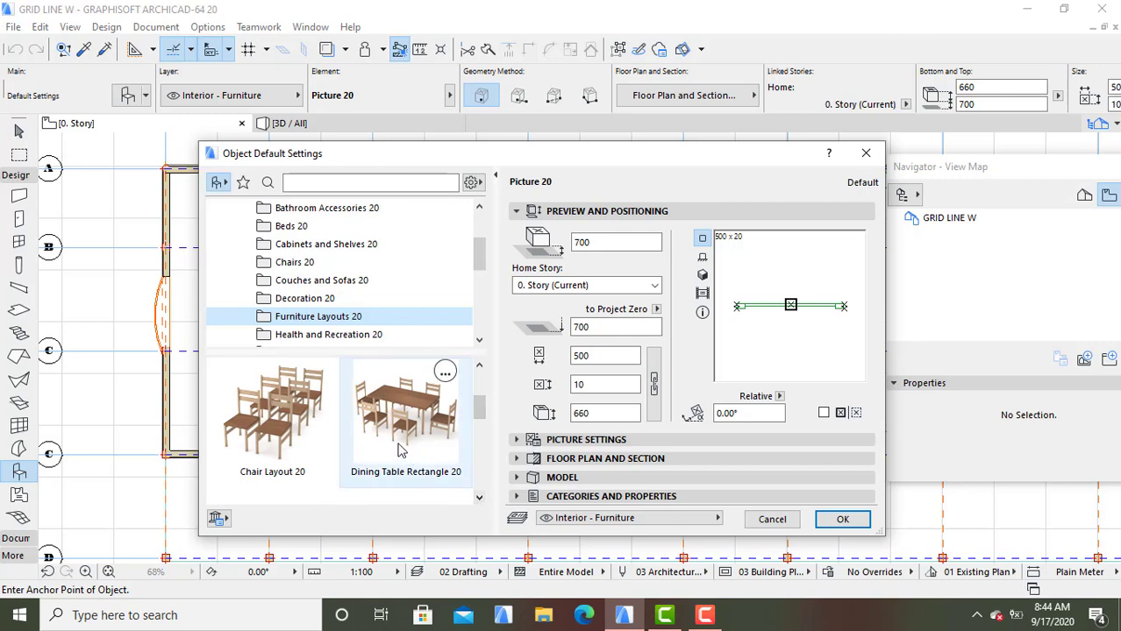
{"action": "left_click", "coordinate": [479, 500]}
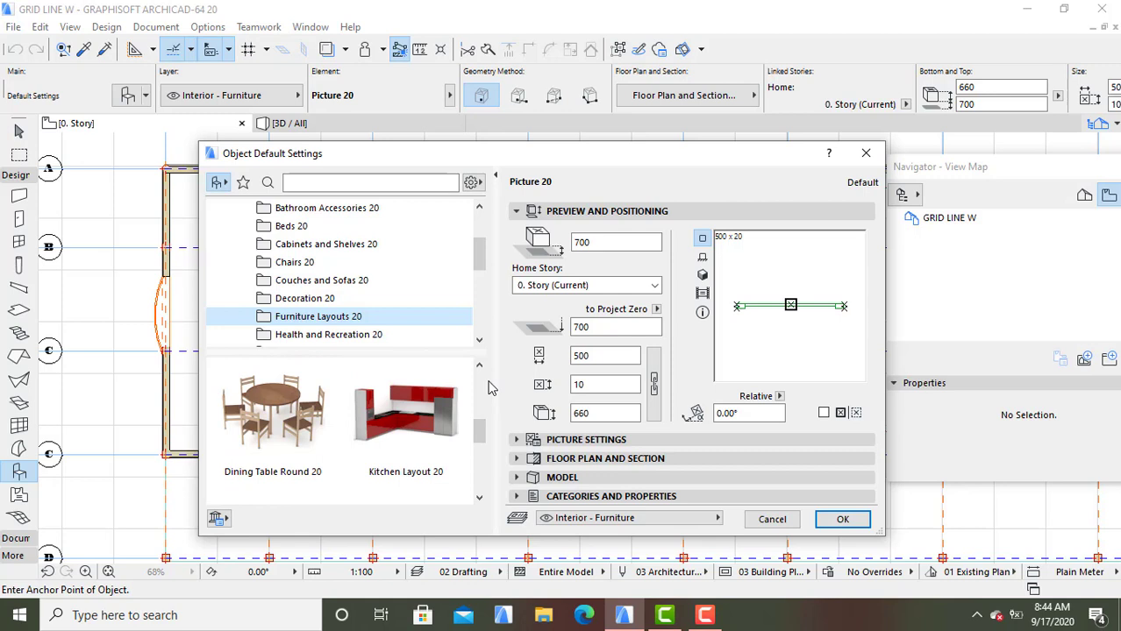
{"action": "left_click", "coordinate": [479, 499]}
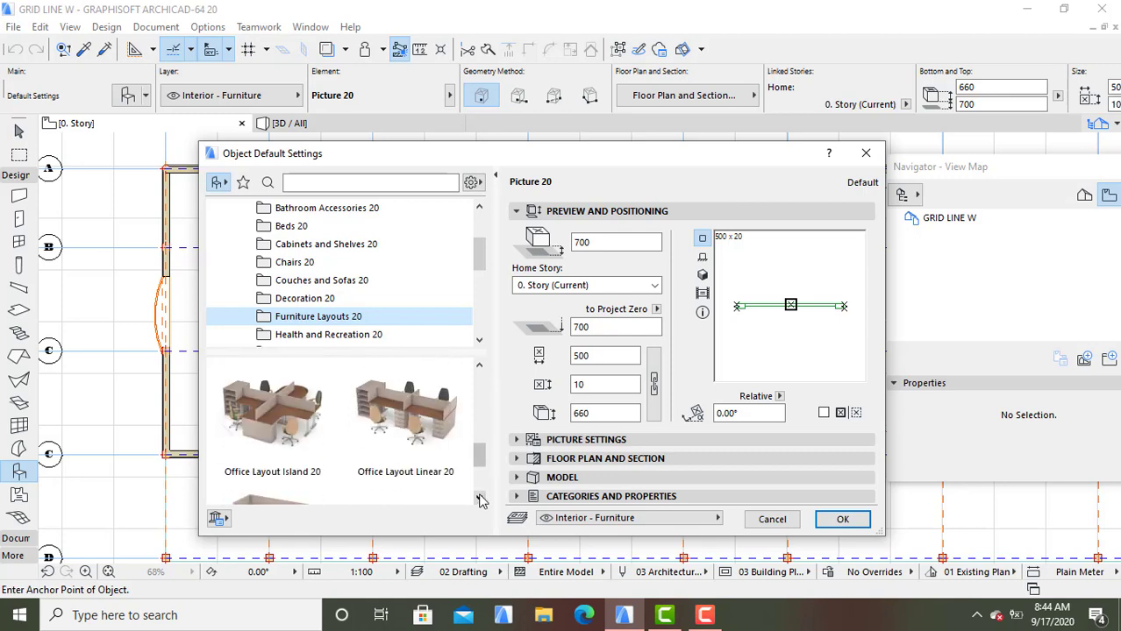
{"action": "left_click", "coordinate": [480, 500]}
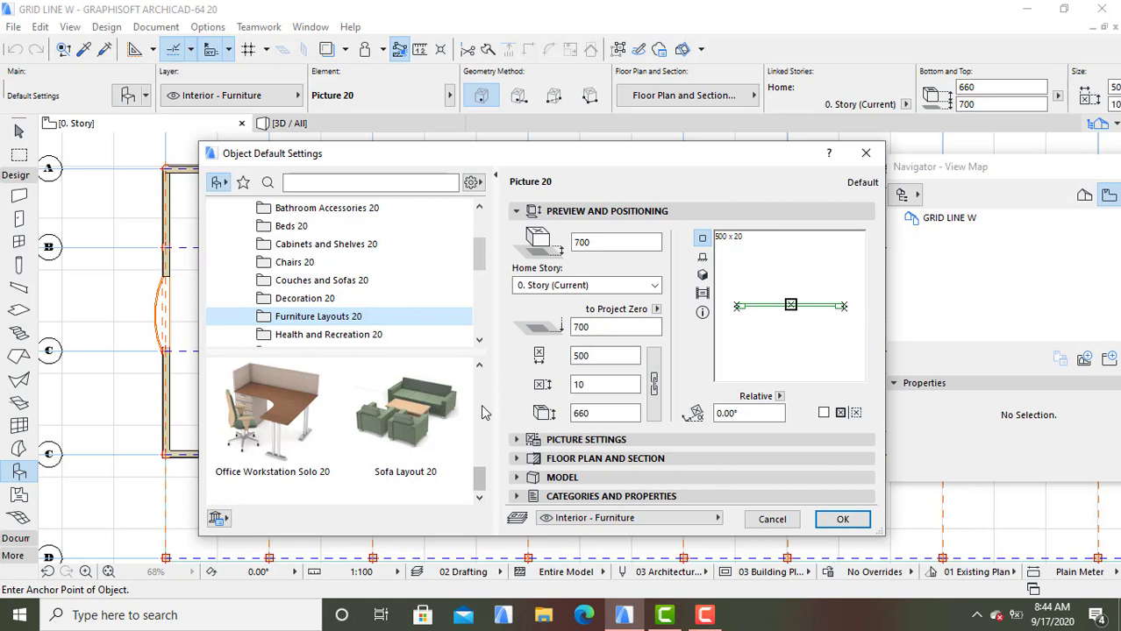
{"action": "left_click", "coordinate": [478, 366]}
{"action": "left_click", "coordinate": [479, 366]}
{"action": "left_click", "coordinate": [479, 366]}
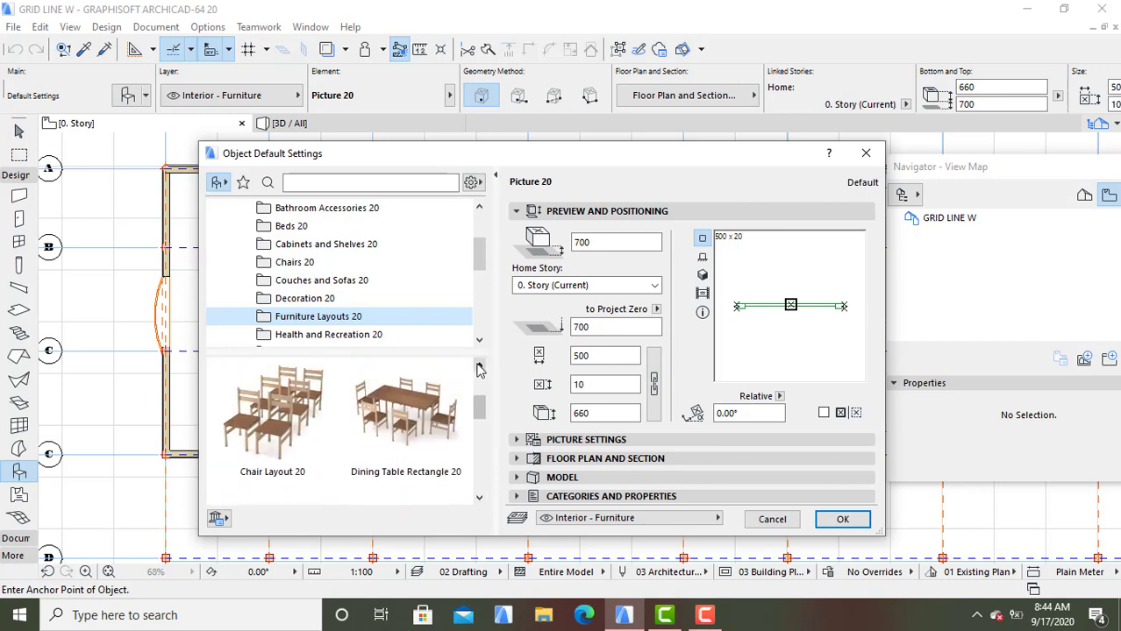
{"action": "left_click", "coordinate": [414, 419]}
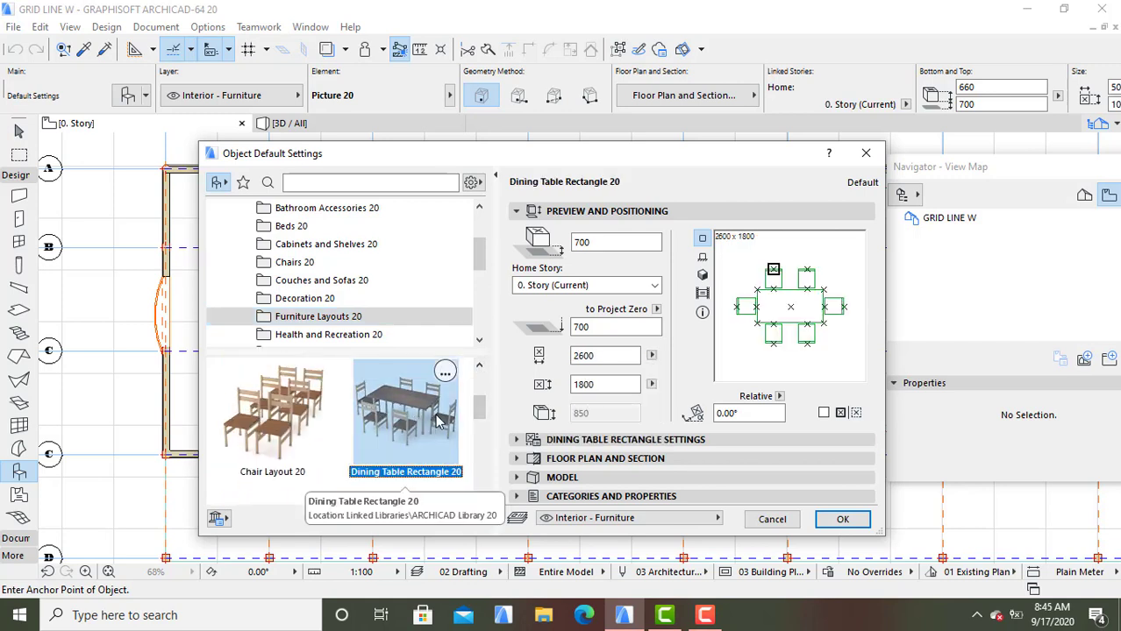
{"action": "left_click", "coordinate": [843, 521]}
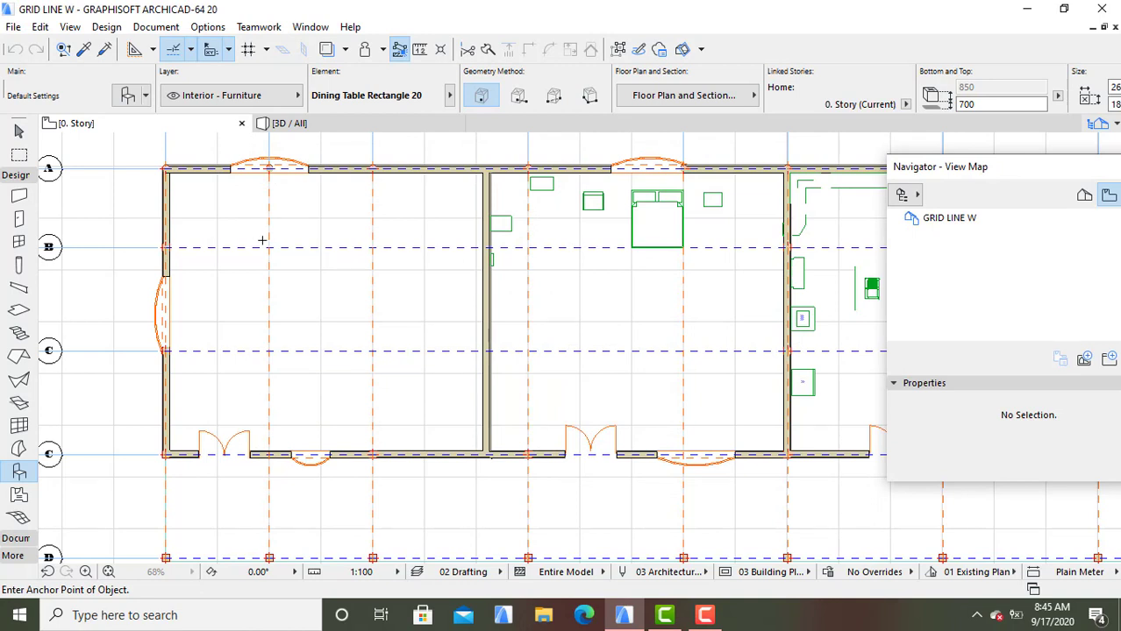
Place the dining table near the upper-right corner of the leftmost room and shift it slightly closer to that corner
{"action": "left_click", "coordinate": [396, 212]}
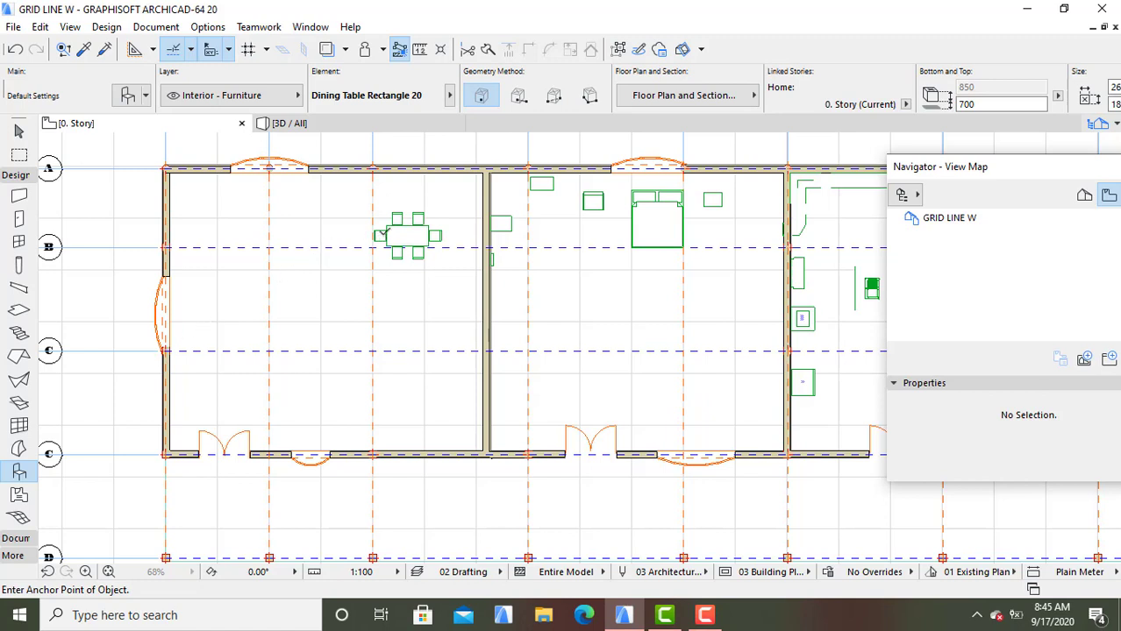
{"action": "key", "text": "Escape"}
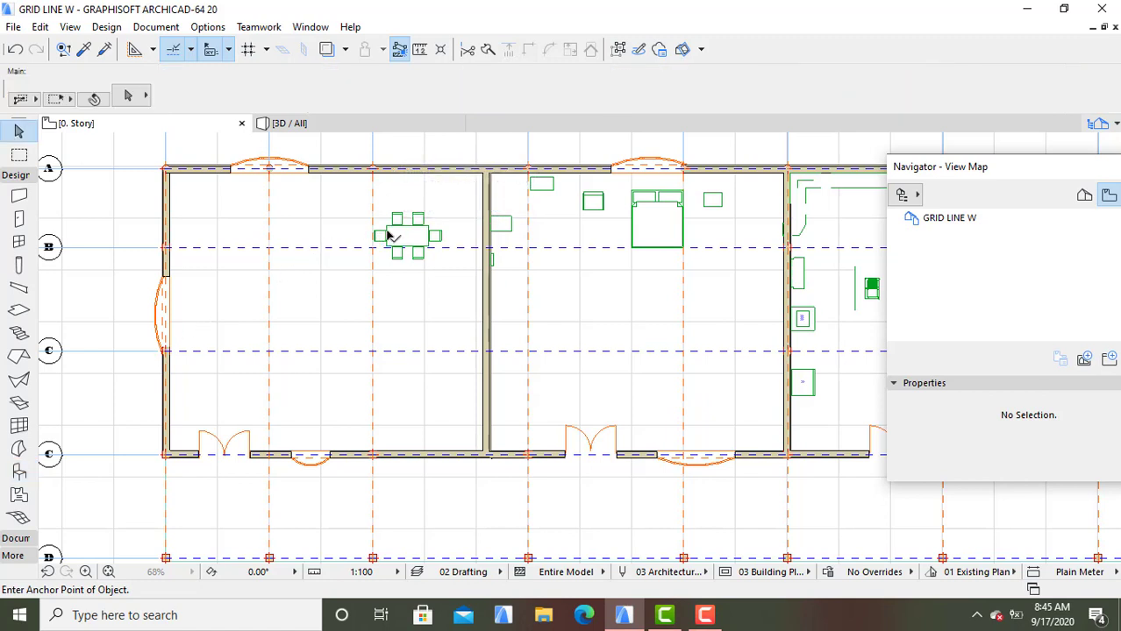
{"action": "left_click", "coordinate": [385, 230]}
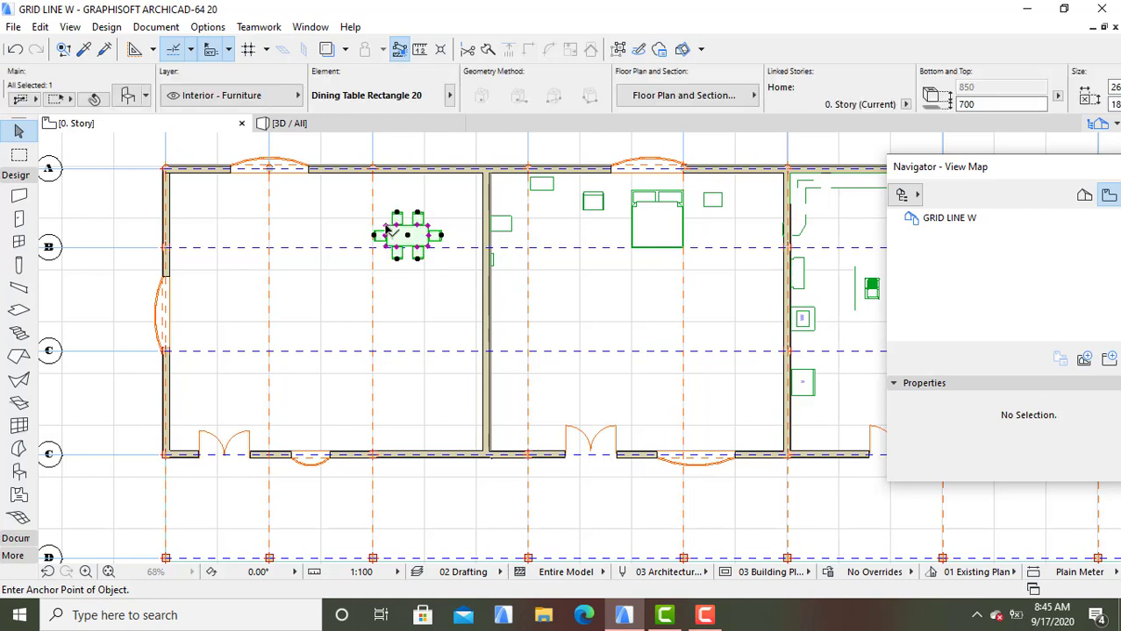
{"action": "left_click_drag", "start_coordinate": [386, 230], "coordinate": [400, 204]}
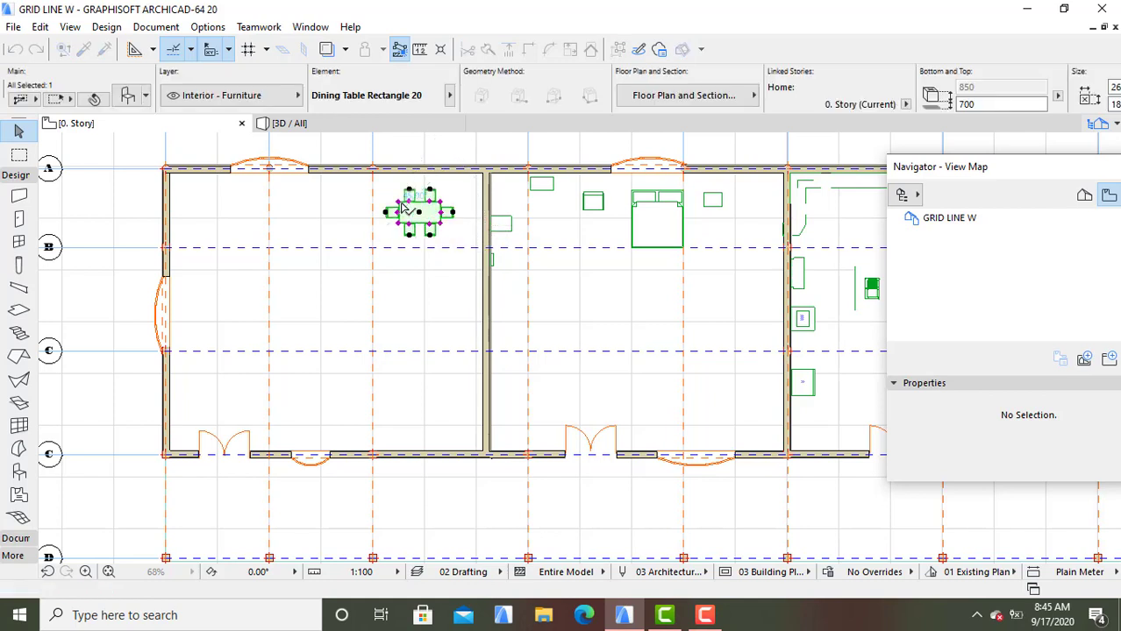
Examine the placed dining table and its chairs in the 3D view from above, orbiting to the leftmost room
{"action": "left_click", "coordinate": [357, 127]}
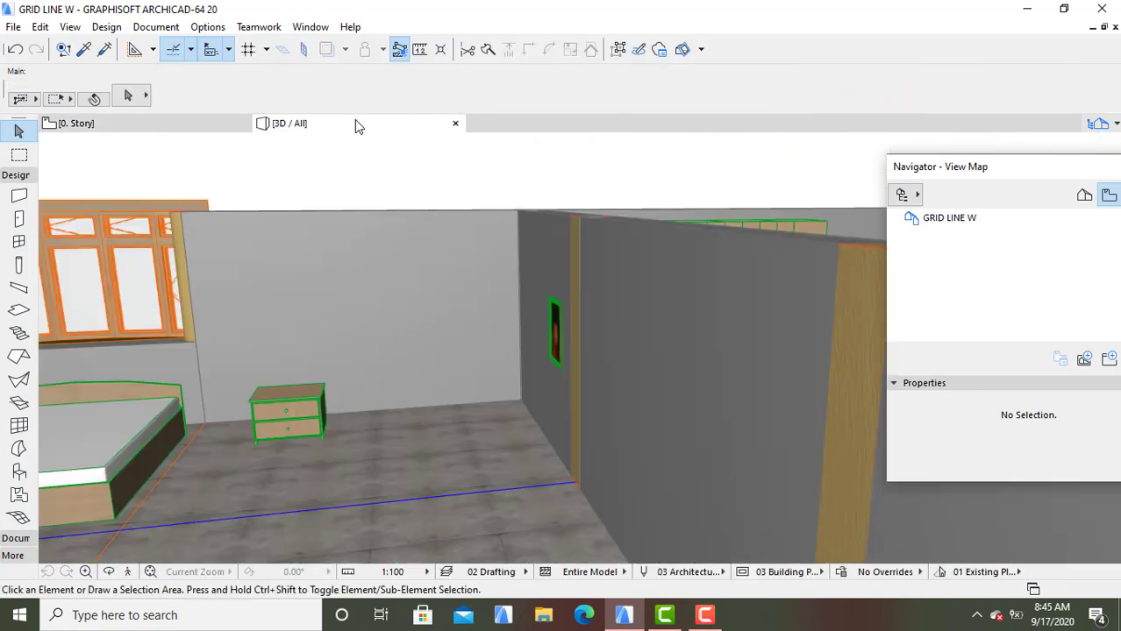
{"action": "scroll", "coordinate": [379, 223], "scroll_direction": "up", "scroll_amount": 5}
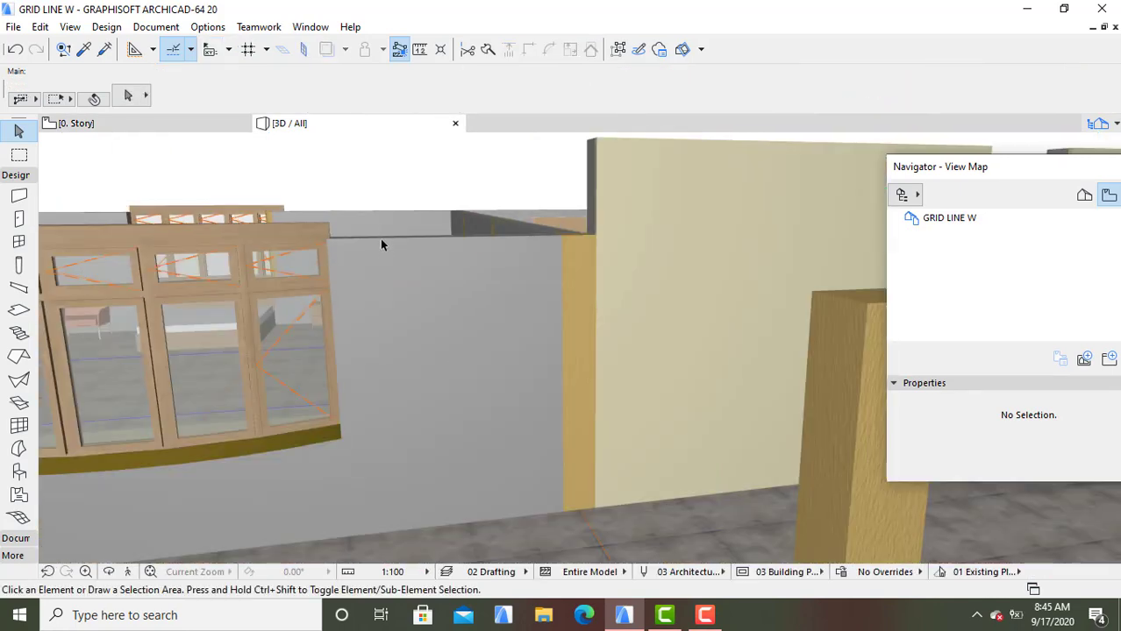
{"action": "middle_click_drag", "start_coordinate": [377, 300], "coordinate": [257, 548], "text": "shift"}
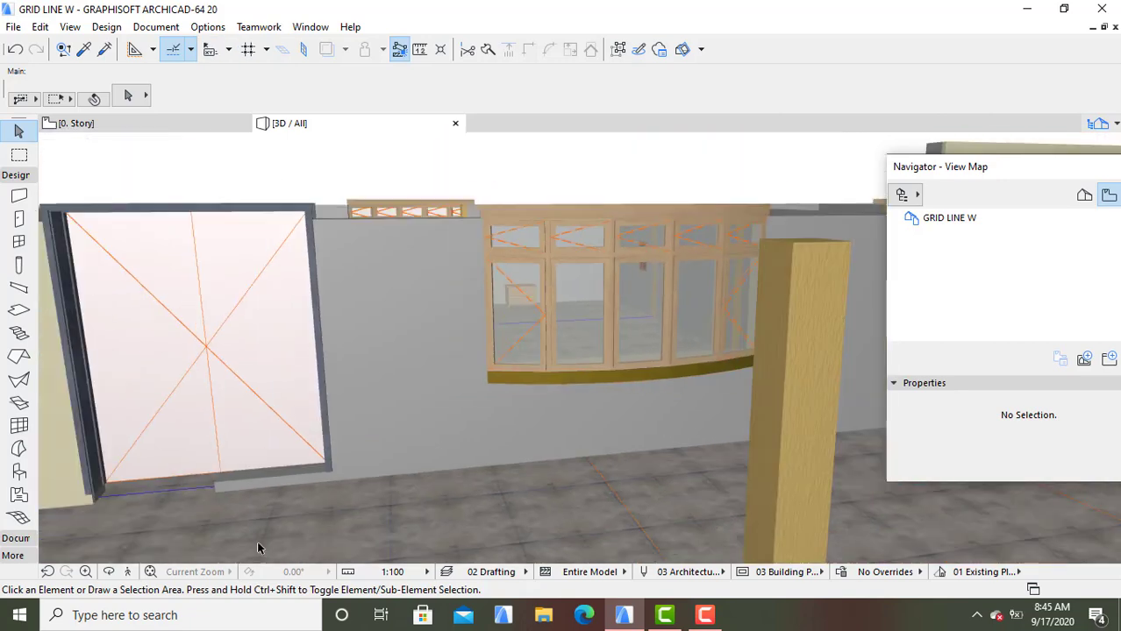
{"action": "left_click", "coordinate": [111, 572]}
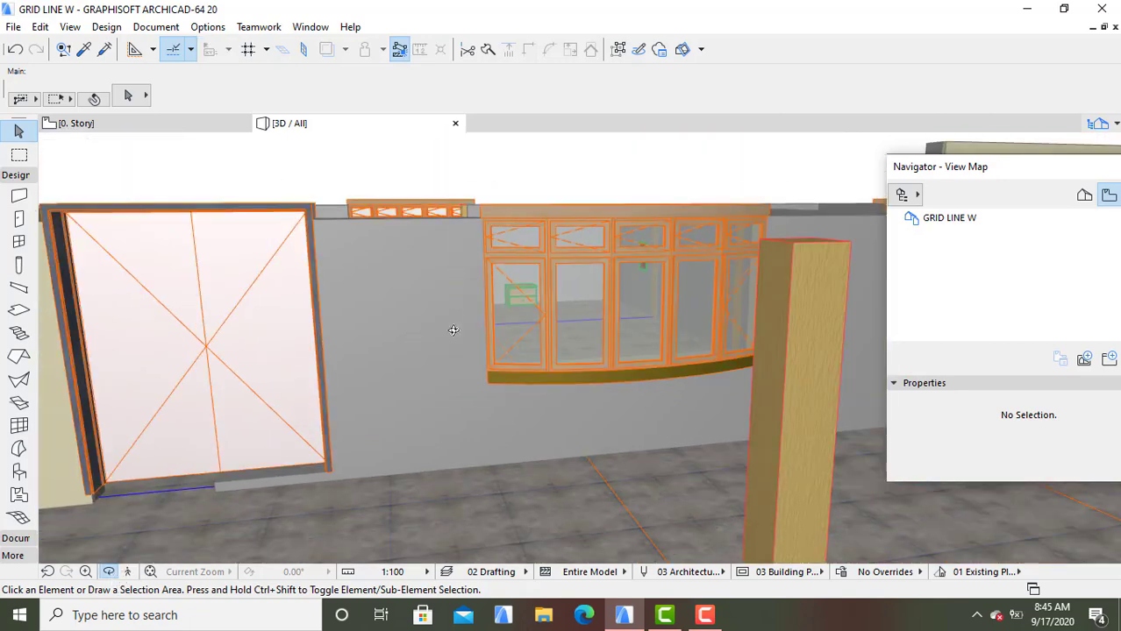
{"action": "left_click_drag", "start_coordinate": [452, 327], "coordinate": [391, 296]}
{"action": "scroll", "coordinate": [391, 296], "scroll_direction": "down", "scroll_amount": 4}
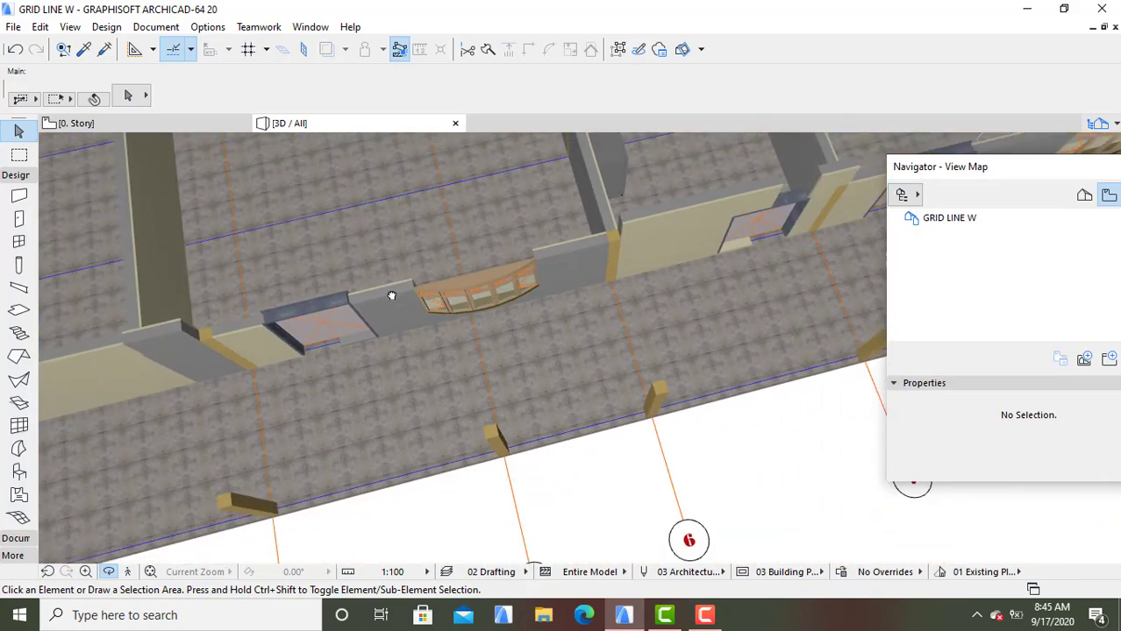
{"action": "left_click_drag", "start_coordinate": [342, 258], "coordinate": [437, 284]}
{"action": "scroll", "coordinate": [438, 283], "scroll_direction": "up", "scroll_amount": 5}
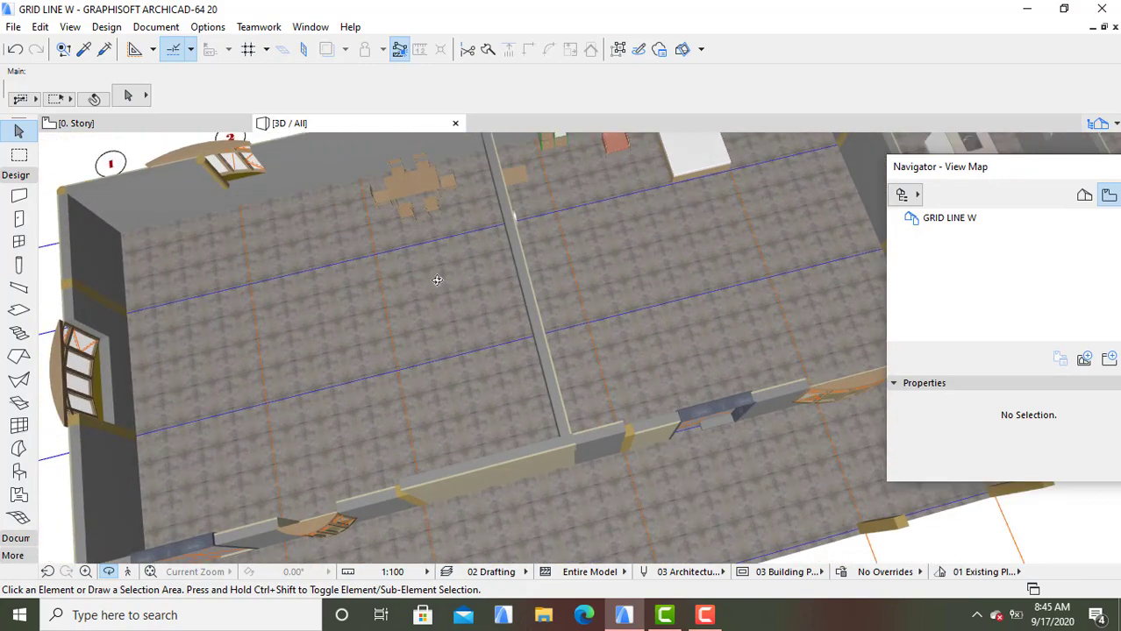
{"action": "scroll", "coordinate": [440, 314], "scroll_direction": "down", "scroll_amount": 3}
{"action": "scroll", "coordinate": [440, 323], "scroll_direction": "up", "scroll_amount": 4}
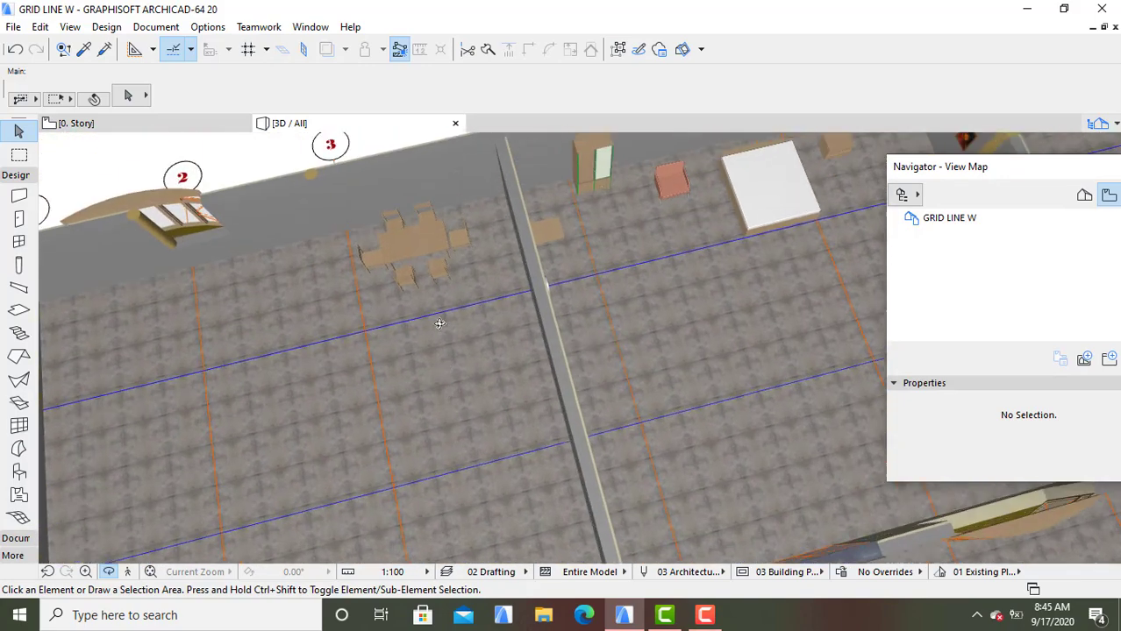
{"action": "middle_click_drag", "start_coordinate": [434, 253], "coordinate": [456, 343]}
{"action": "scroll", "coordinate": [456, 342], "scroll_direction": "down", "scroll_amount": 3}
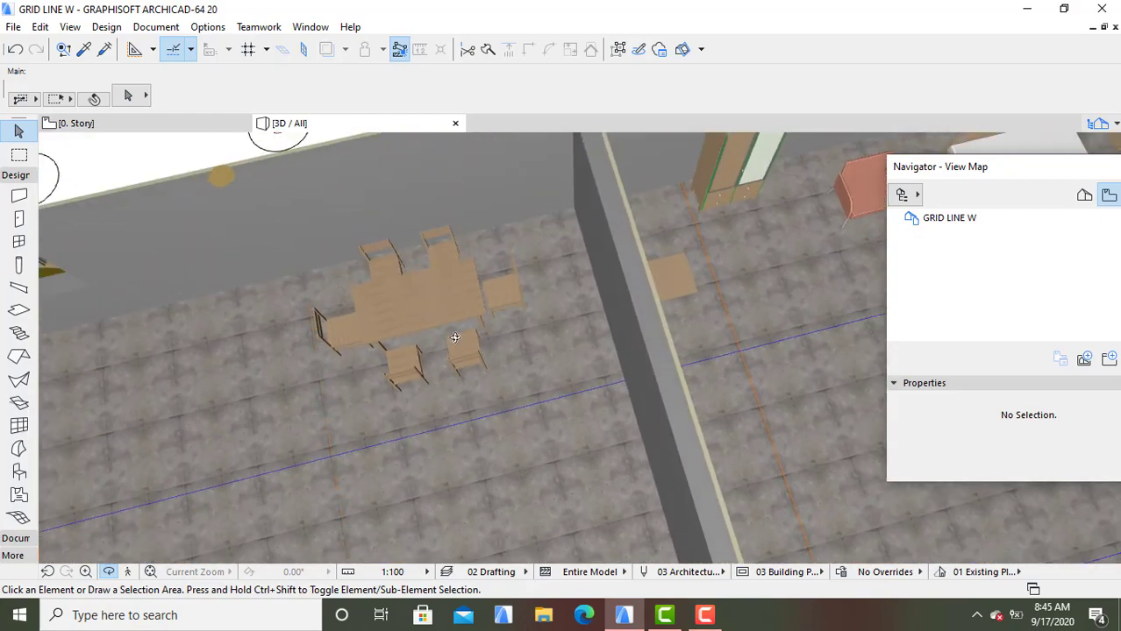
{"action": "scroll", "coordinate": [456, 340], "scroll_direction": "down", "scroll_amount": 2}
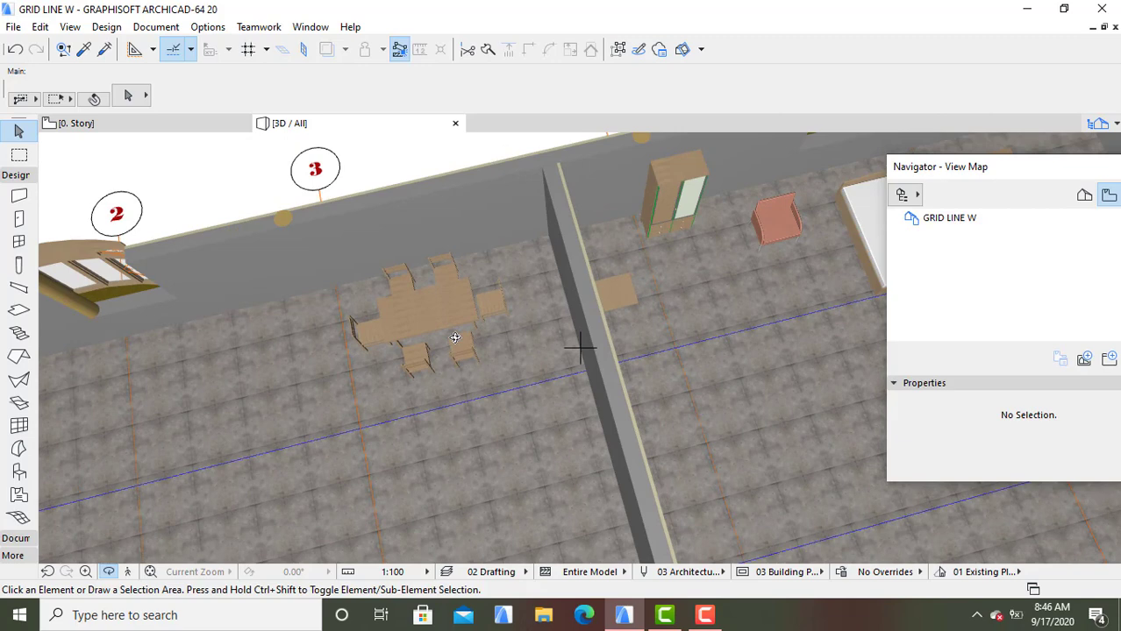
Resize the dining table in the leftmost room to 3000 by 2000 mm through its object settings on the floor plan
{"action": "left_click", "coordinate": [189, 127]}
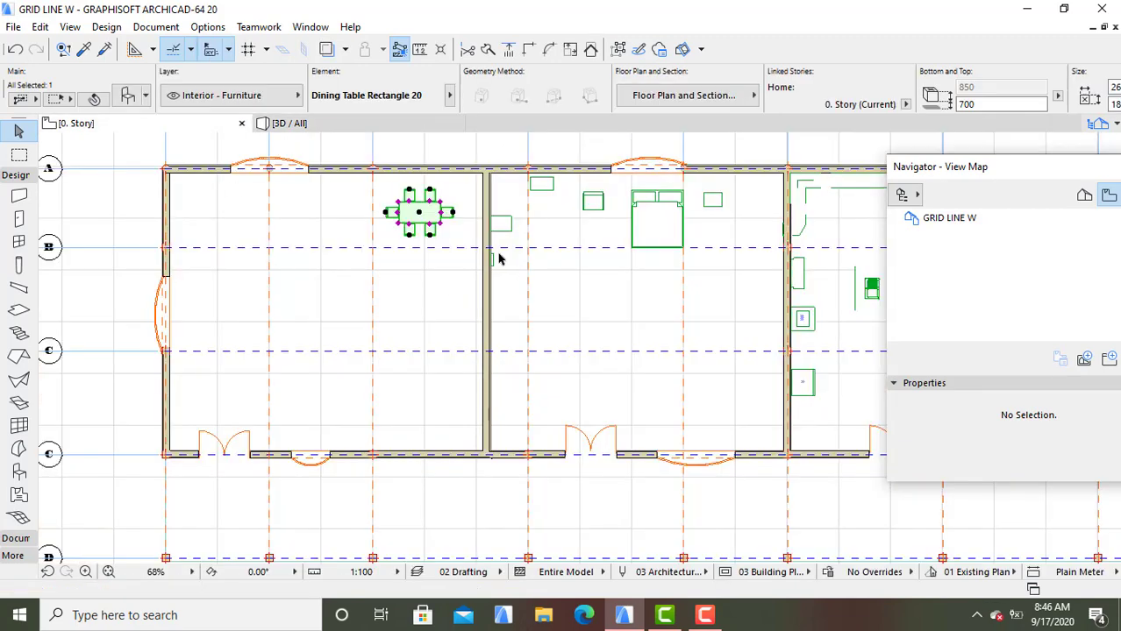
{"action": "left_click", "coordinate": [128, 99]}
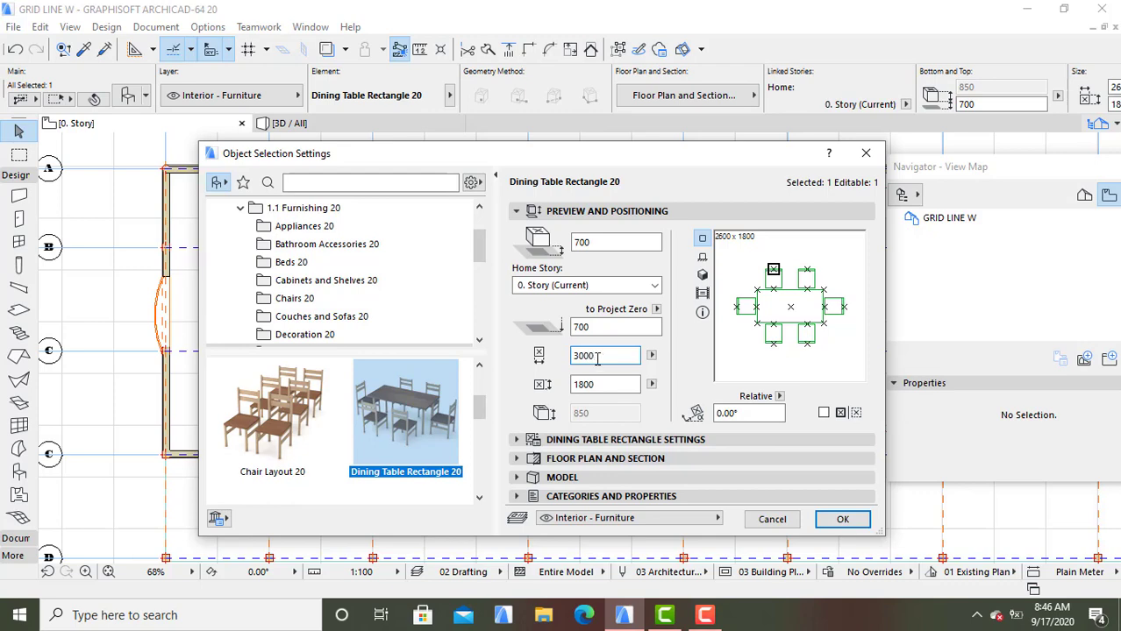
{"action": "key", "text": "Tab"}
{"action": "left_click", "coordinate": [595, 384]}
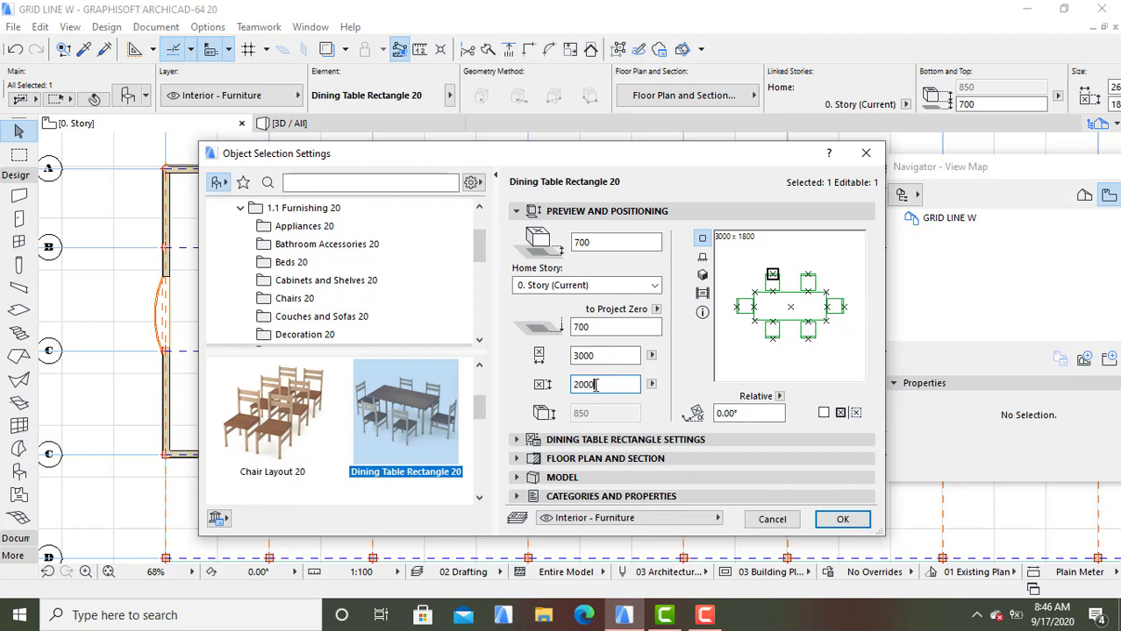
{"action": "type", "text": "2000"}
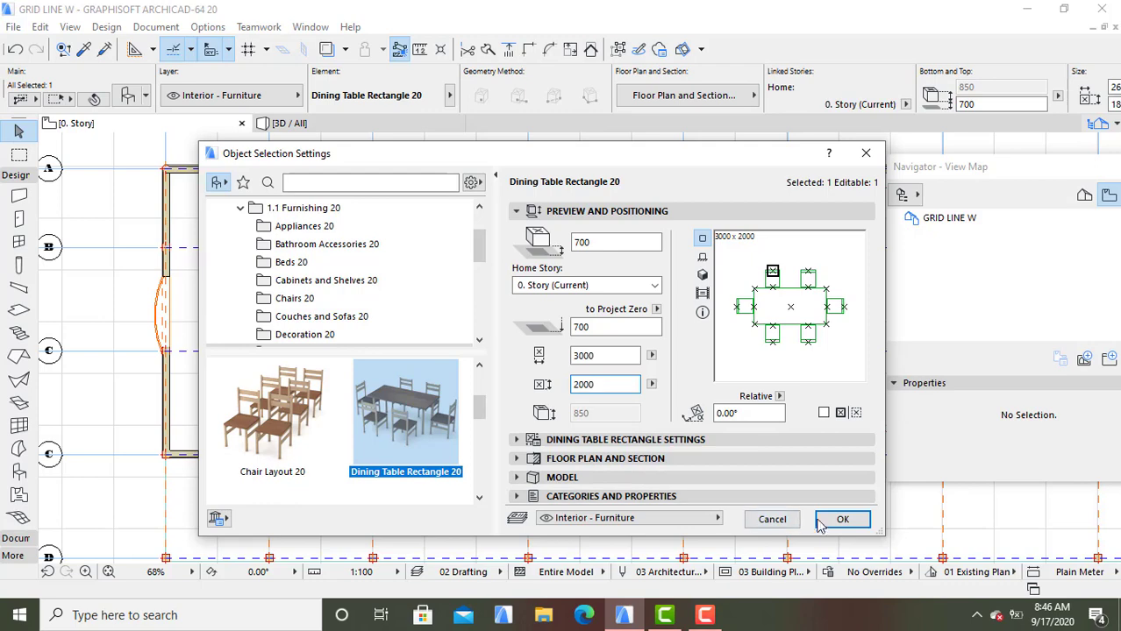
{"action": "left_click", "coordinate": [842, 521]}
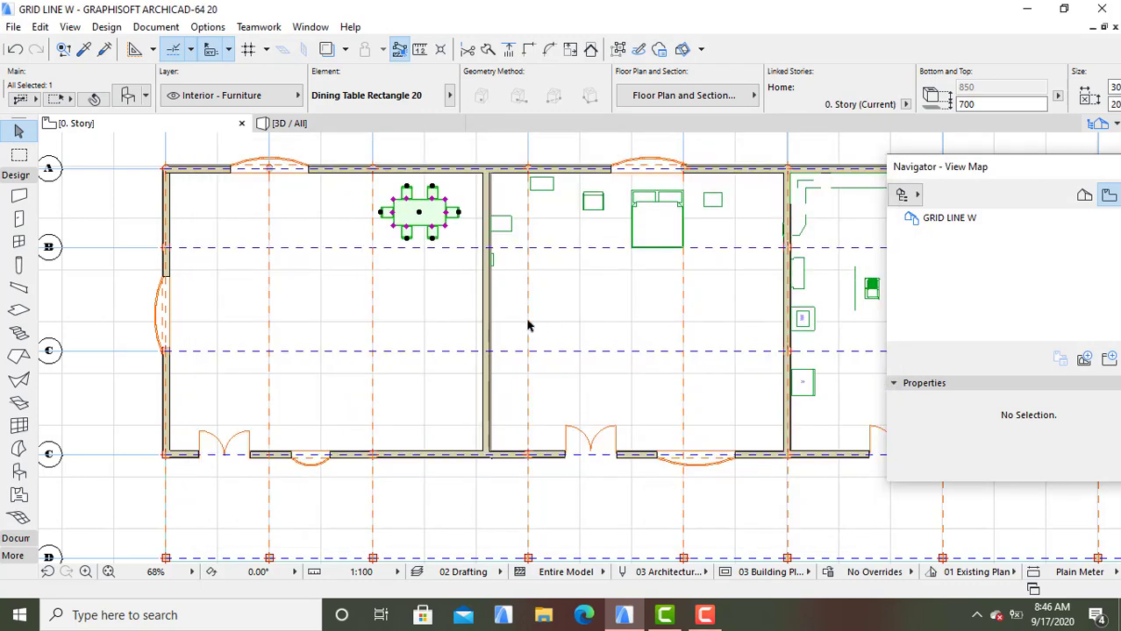
{"action": "left_click", "coordinate": [434, 308]}
Examine the resized dining table in the 3D view, from above and from a lower angle
{"action": "left_click", "coordinate": [318, 127]}
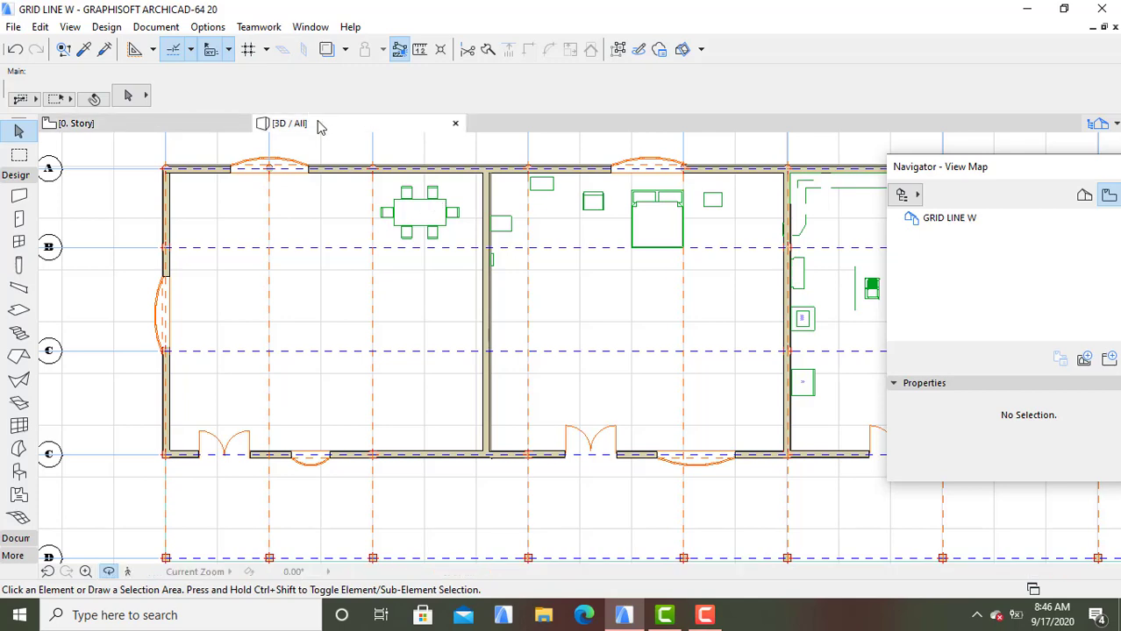
{"action": "scroll", "coordinate": [481, 420], "scroll_direction": "up", "scroll_amount": 2}
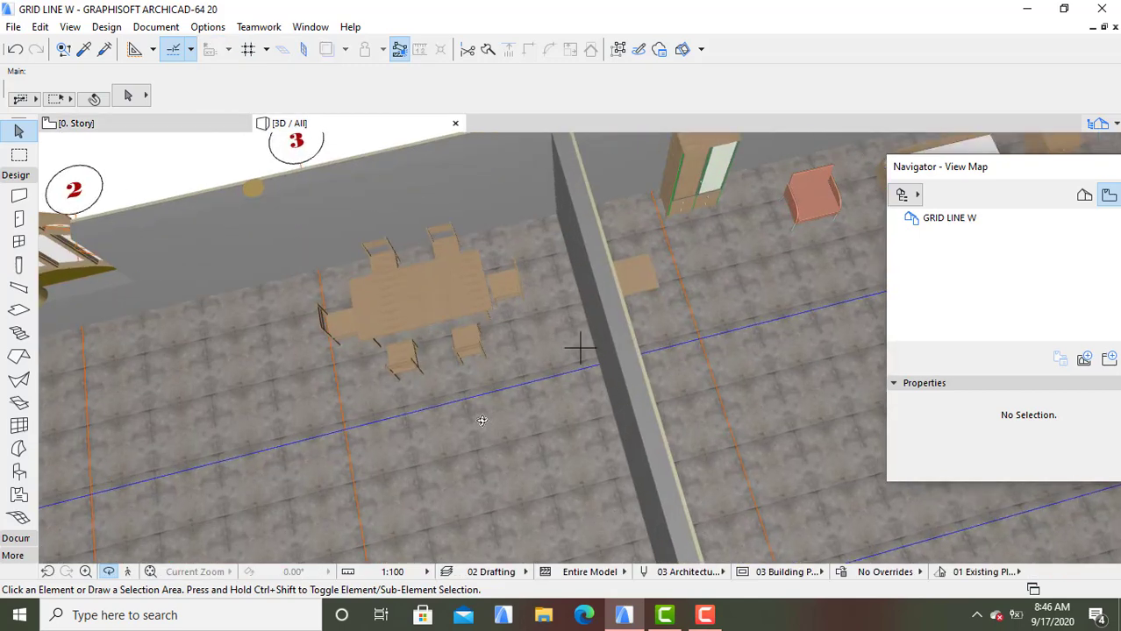
{"action": "middle_click_drag", "start_coordinate": [482, 420], "coordinate": [478, 278], "text": "shift"}
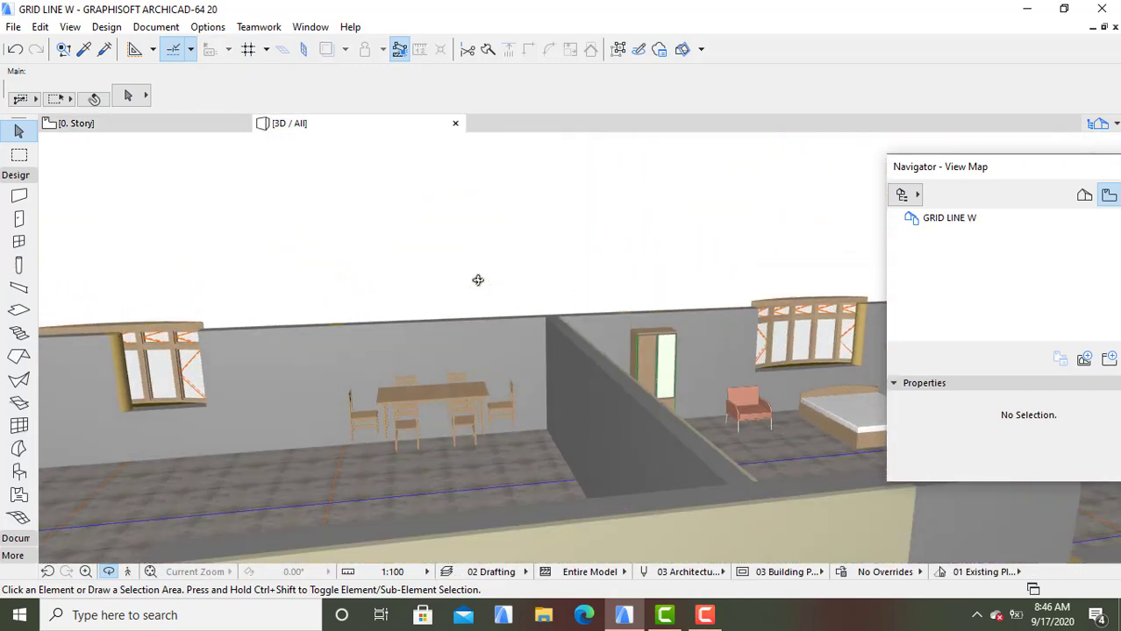
{"action": "middle_click_drag", "start_coordinate": [461, 452], "coordinate": [454, 523], "text": "shift"}
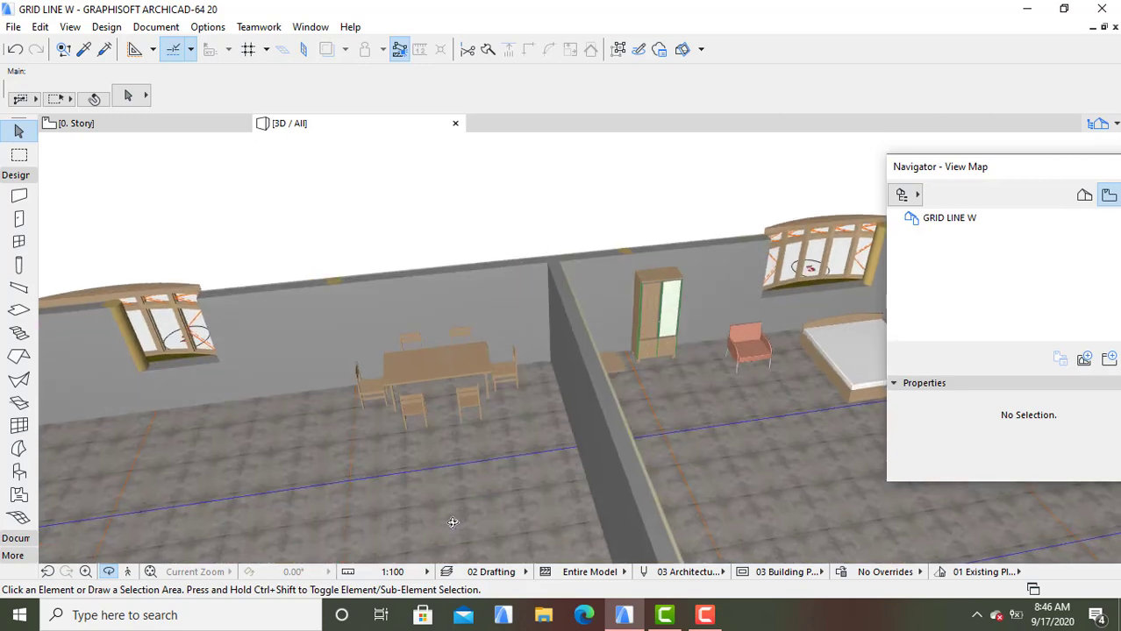
Drag the dining table about 980 mm straight away from the wall on grid line A and check its position in 3D
{"action": "left_click", "coordinate": [160, 130]}
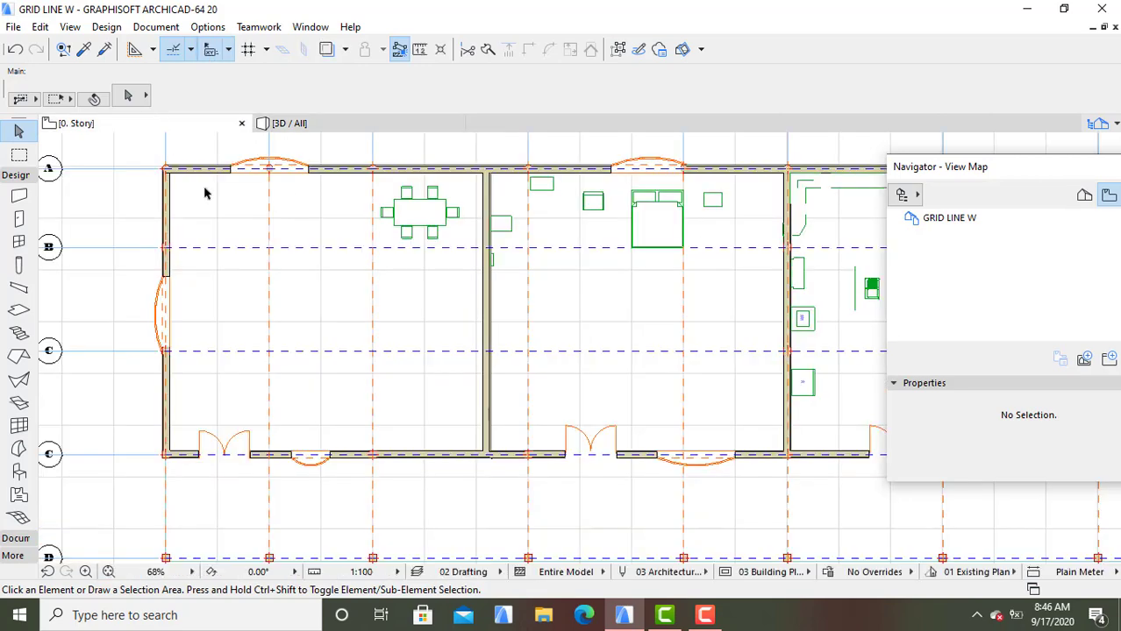
{"action": "left_click", "coordinate": [400, 213]}
{"action": "key", "text": "Escape"}
{"action": "left_click", "coordinate": [399, 213]}
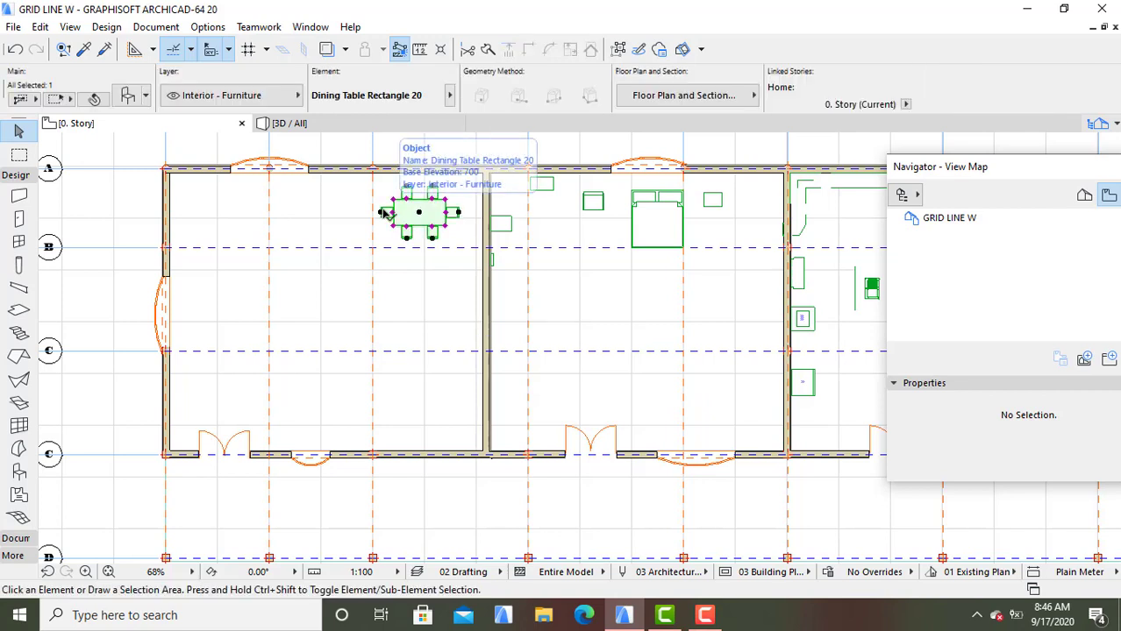
{"action": "right_click", "coordinate": [410, 213]}
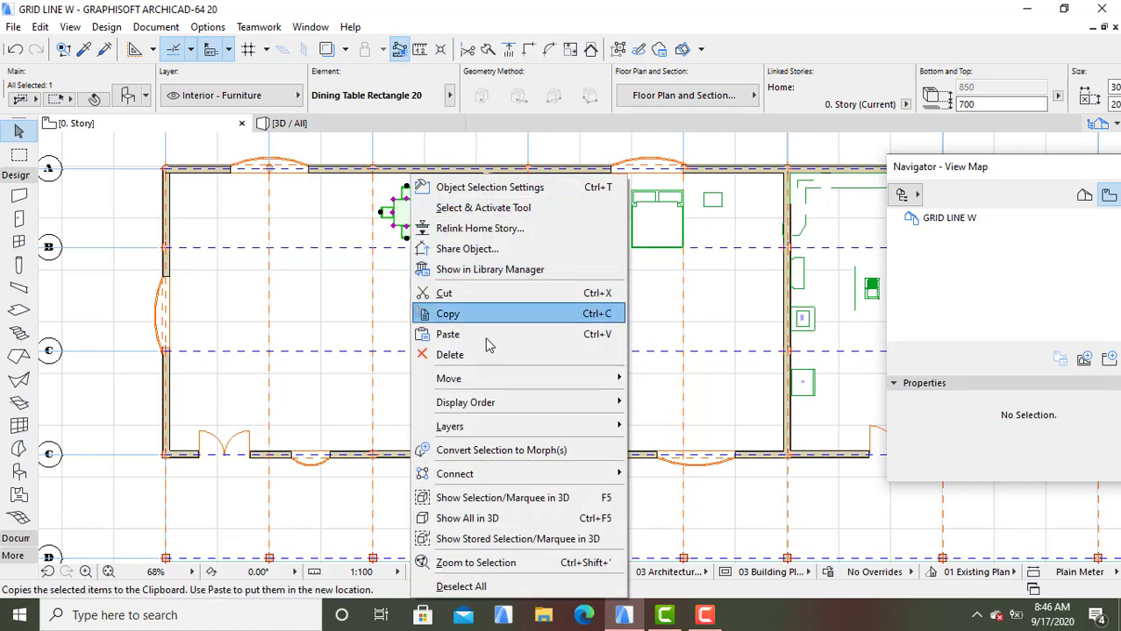
{"action": "mouse_move", "coordinate": [500, 380]}
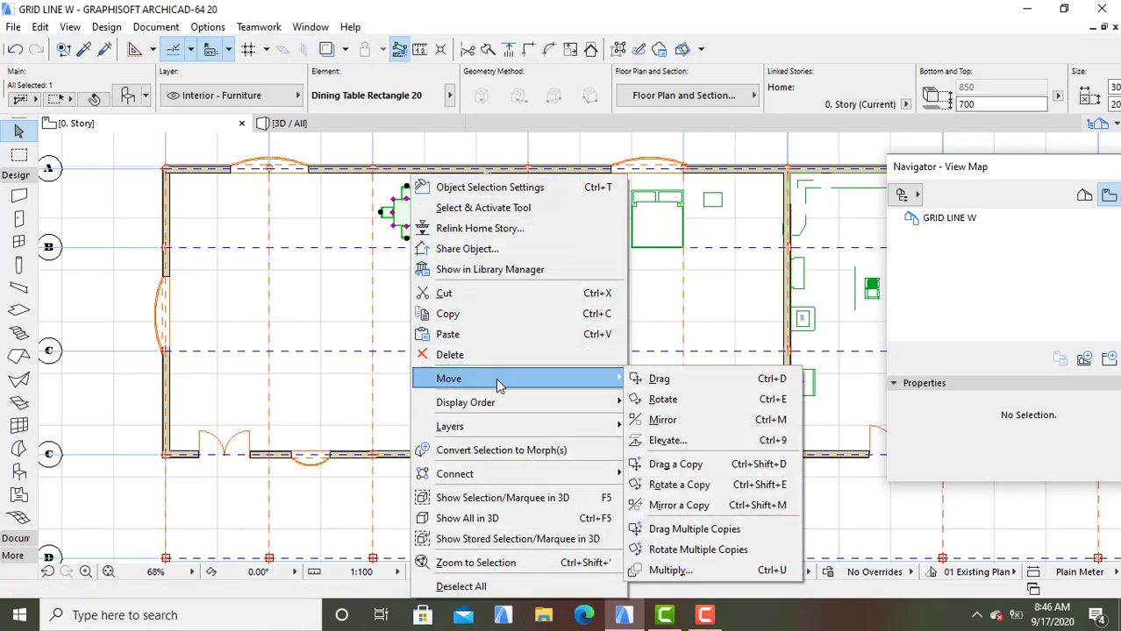
{"action": "left_click", "coordinate": [654, 379]}
{"action": "left_click", "coordinate": [399, 213]}
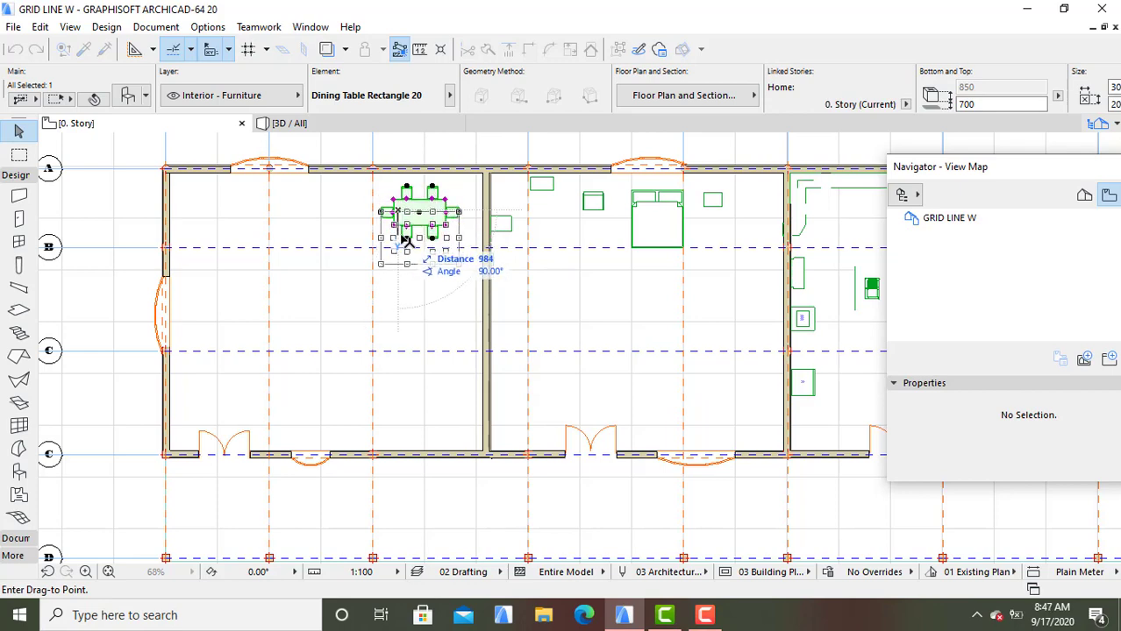
{"action": "left_click", "coordinate": [401, 241]}
{"action": "key", "text": "Escape"}
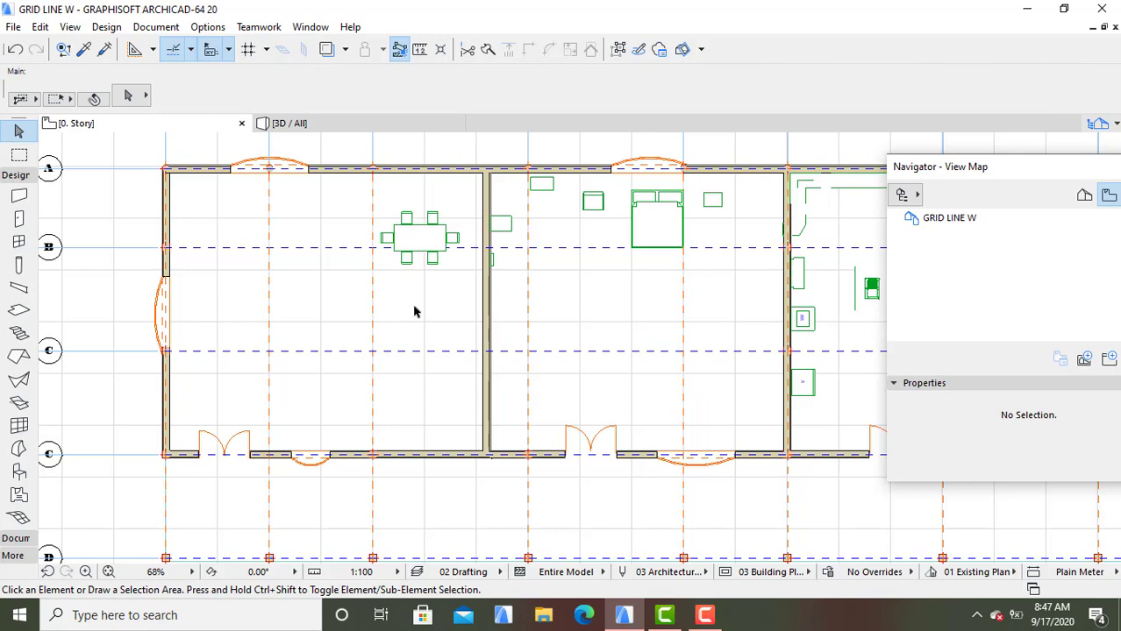
{"action": "left_click", "coordinate": [329, 123]}
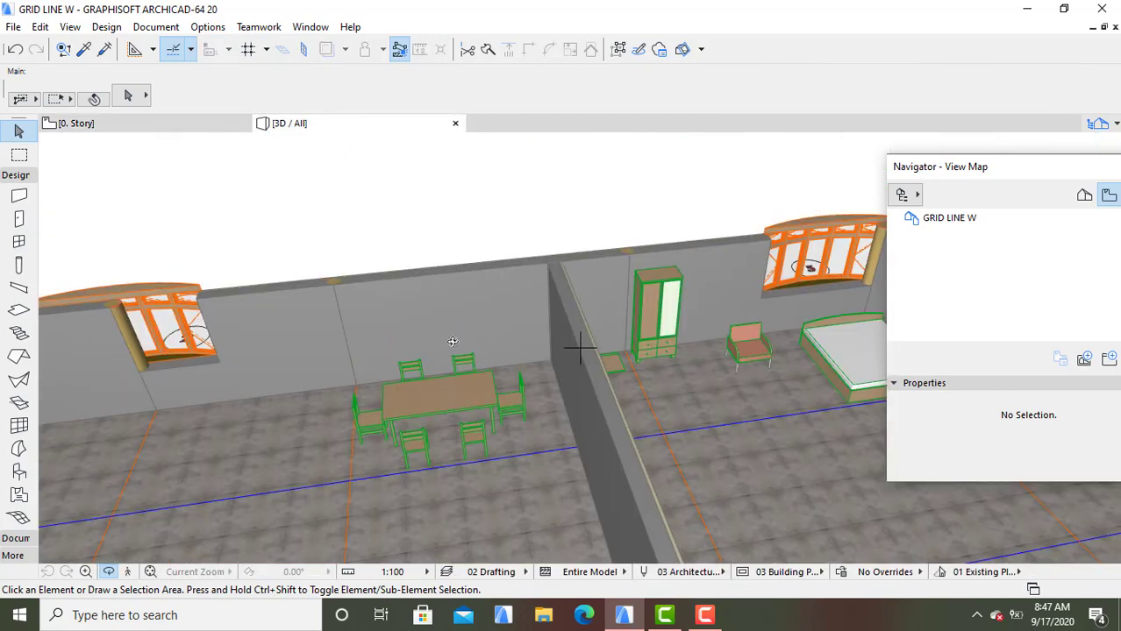
{"action": "mouse_move", "coordinate": [614, 273]}
{"action": "middle_mouse_down", "text": "shift"}
{"action": "mouse_move", "coordinate": [594, 336]}
{"action": "mouse_move", "coordinate": [600, 220]}
{"action": "middle_mouse_up", "text": "shift"}
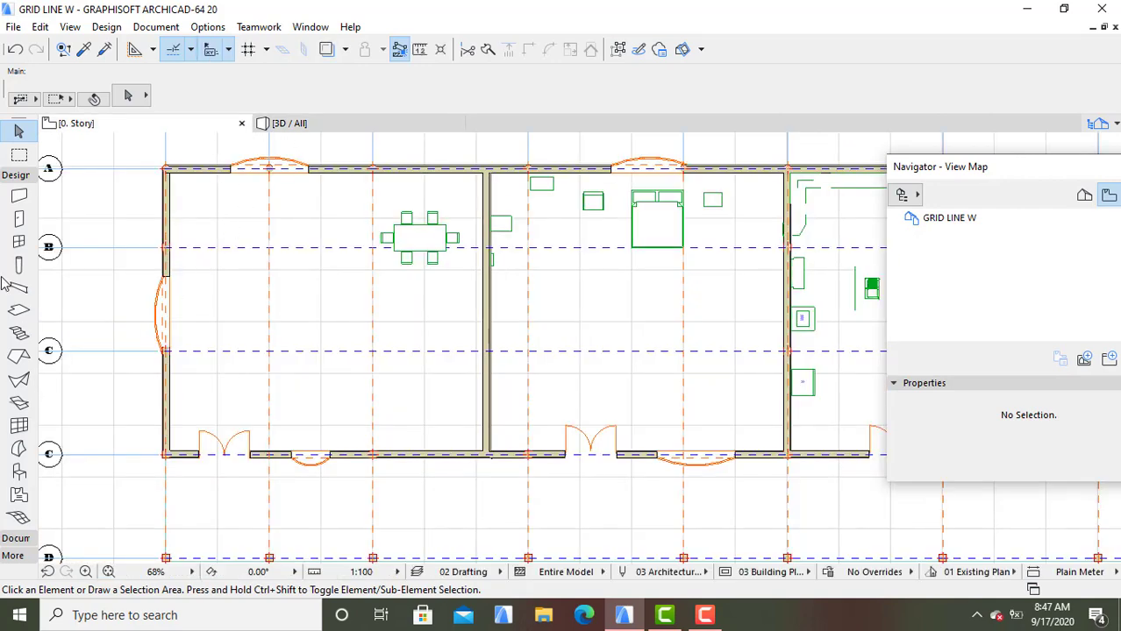
Choose Sofa Layout 20 from the Furniture Layouts 20 models as the Object tool's default object
{"action": "left_click", "coordinate": [20, 474]}
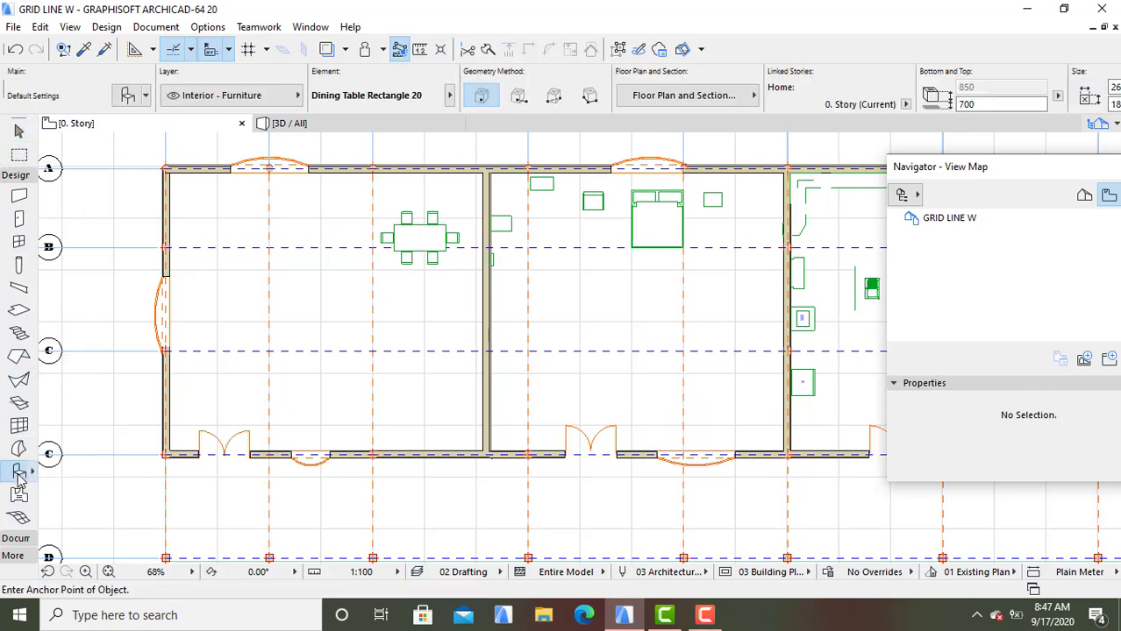
{"action": "left_click", "coordinate": [127, 96]}
{"action": "scroll", "coordinate": [465, 439], "scroll_direction": "down", "scroll_amount": 3}
{"action": "scroll", "coordinate": [464, 439], "scroll_direction": "down", "scroll_amount": 3}
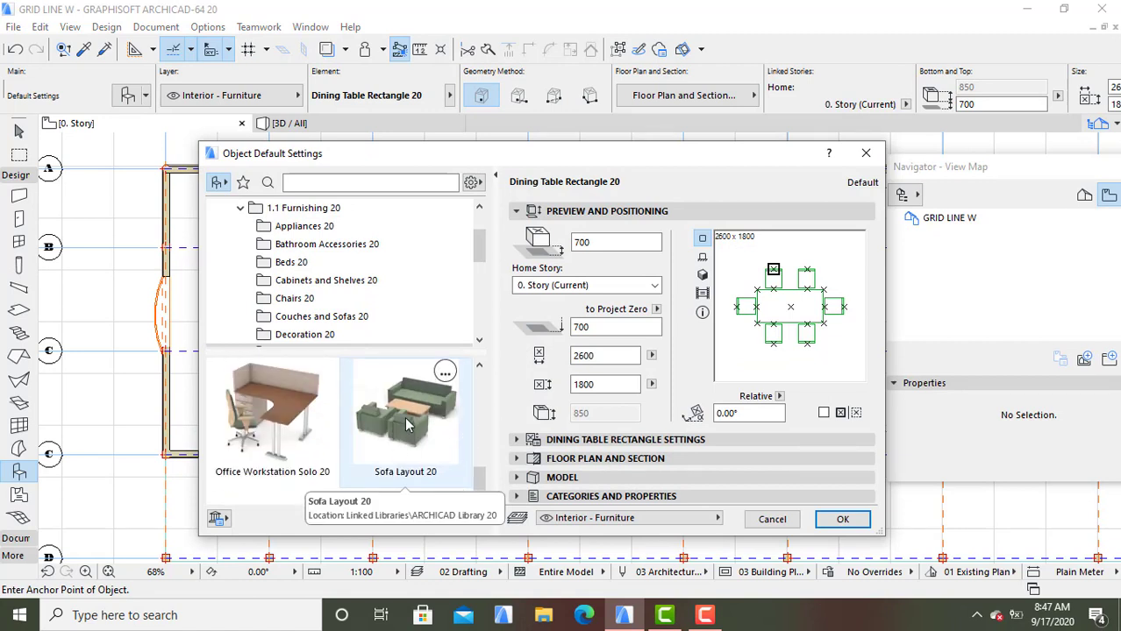
{"action": "left_click", "coordinate": [399, 443]}
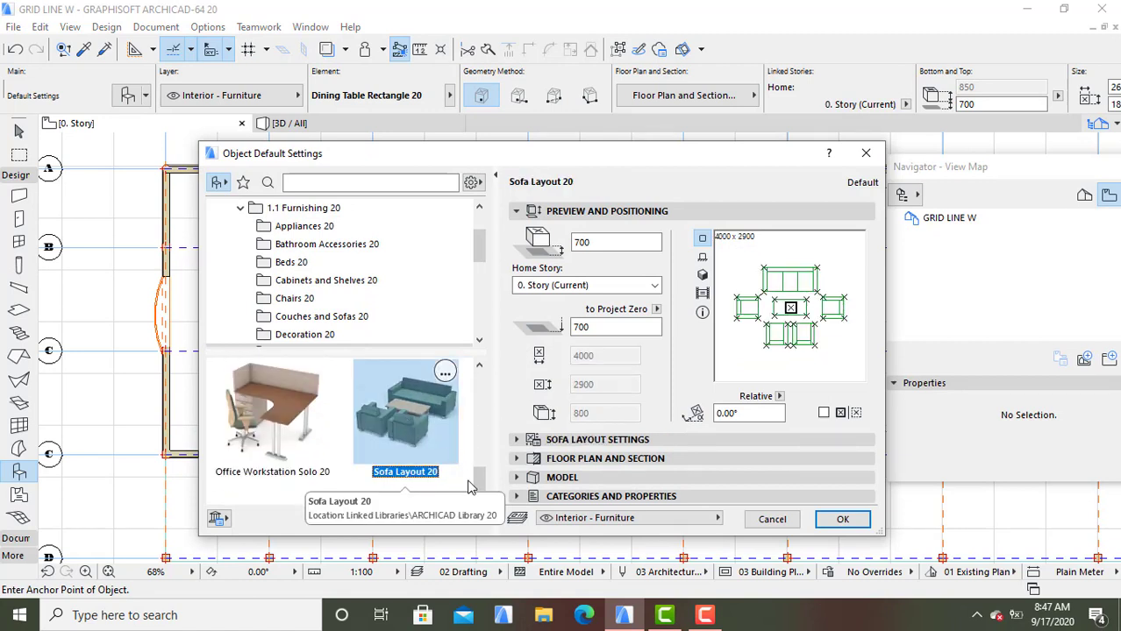
{"action": "left_click", "coordinate": [840, 521]}
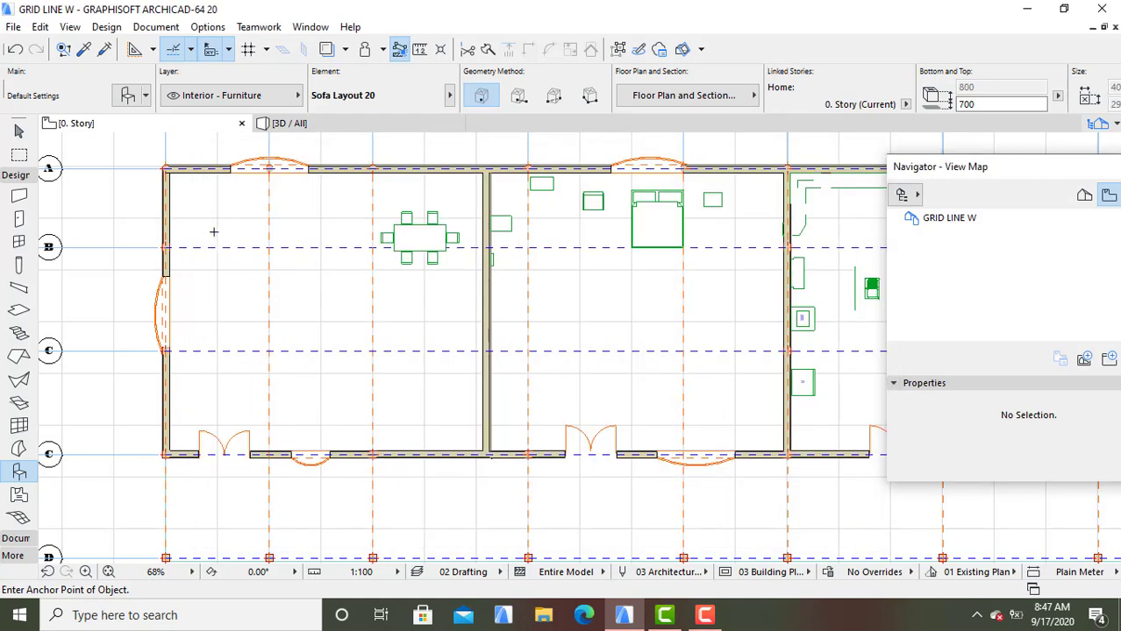
Place the sofa layout beside the leftmost room's west window and drag it about 1700 mm horizontally into the room
{"action": "left_click", "coordinate": [208, 309]}
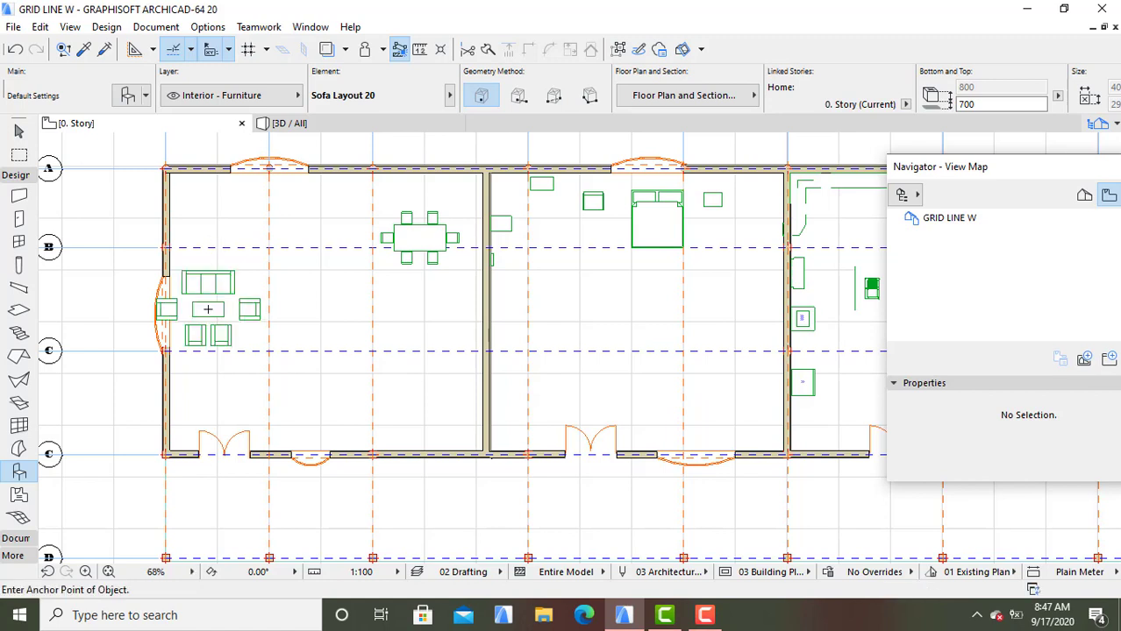
{"action": "key", "text": "Escape"}
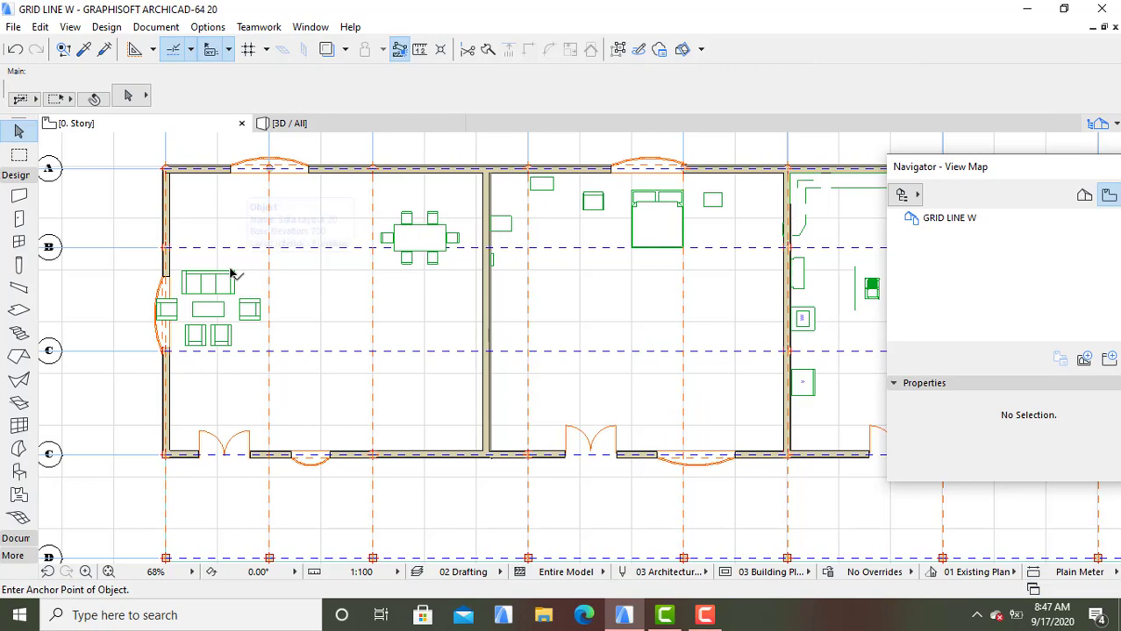
{"action": "left_click", "coordinate": [230, 277]}
{"action": "right_click", "coordinate": [226, 282]}
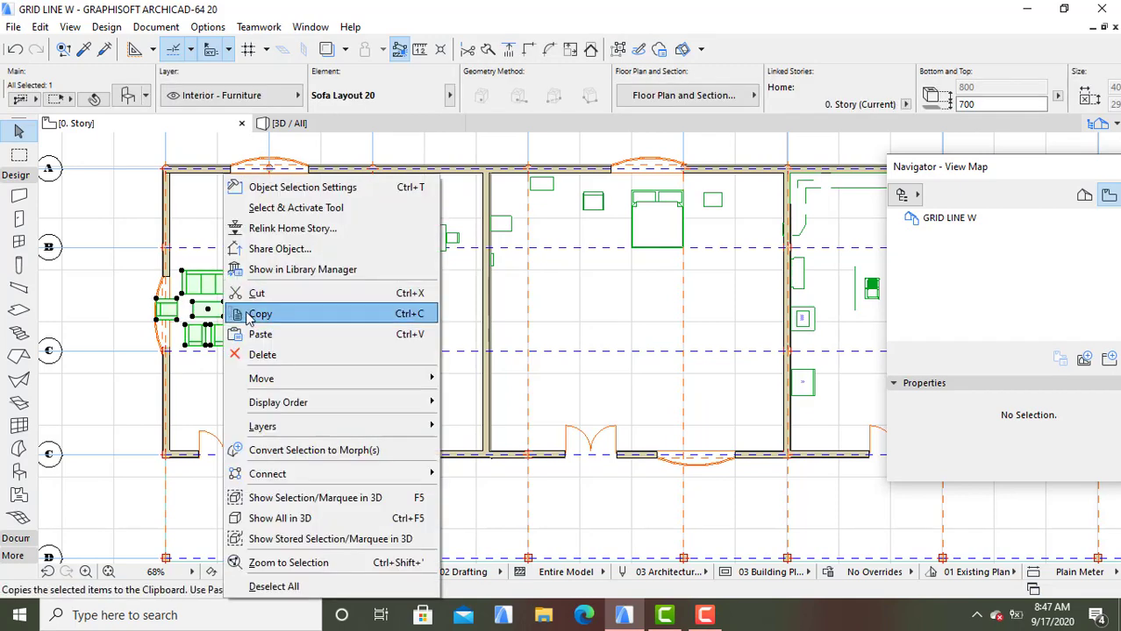
{"action": "mouse_move", "coordinate": [278, 379]}
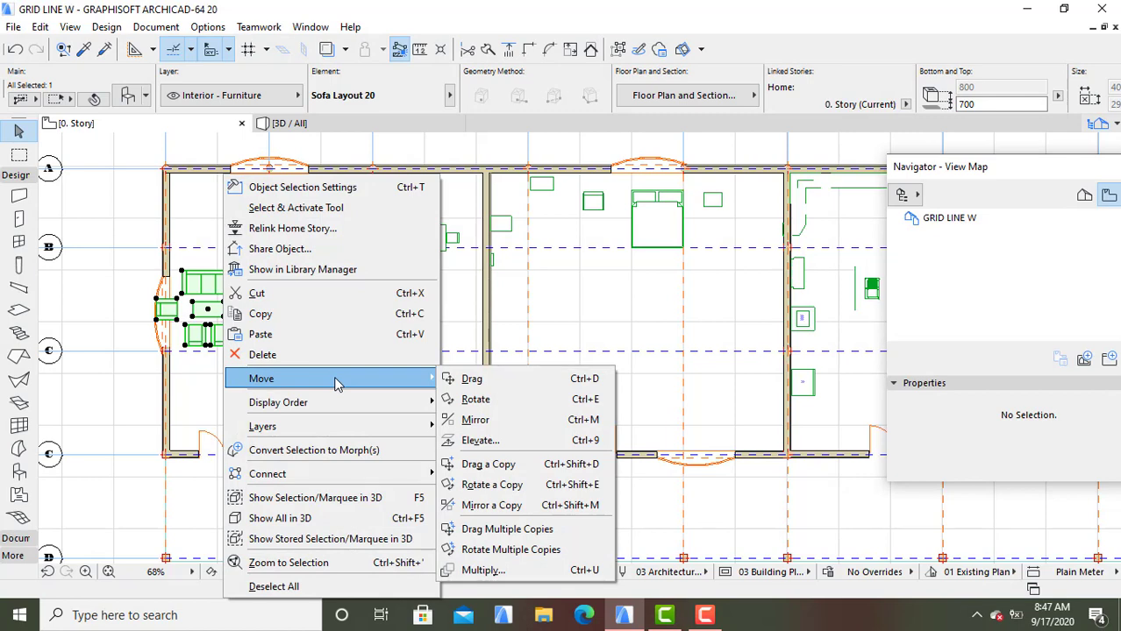
{"action": "left_click", "coordinate": [450, 380]}
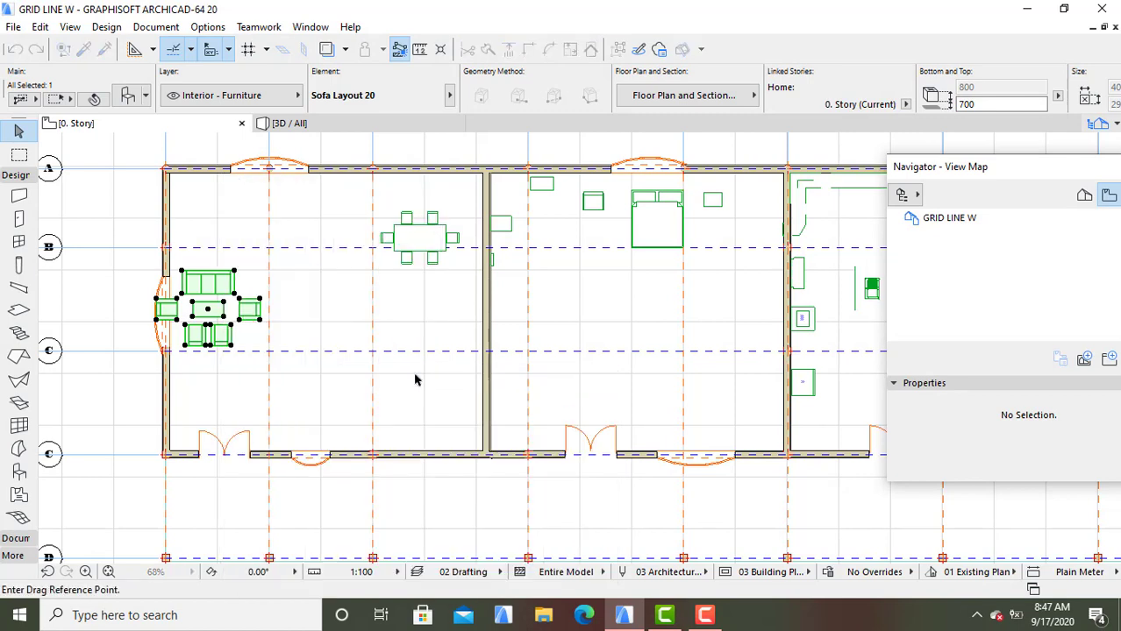
{"action": "left_click", "coordinate": [209, 284]}
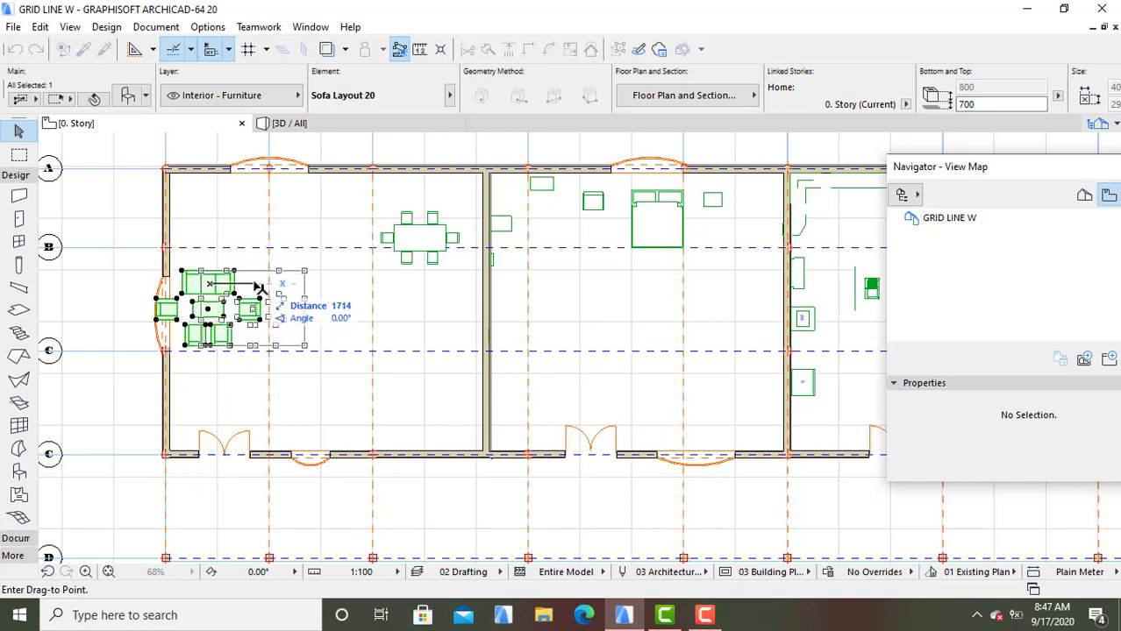
{"action": "left_click", "coordinate": [257, 288]}
{"action": "left_click", "coordinate": [308, 399]}
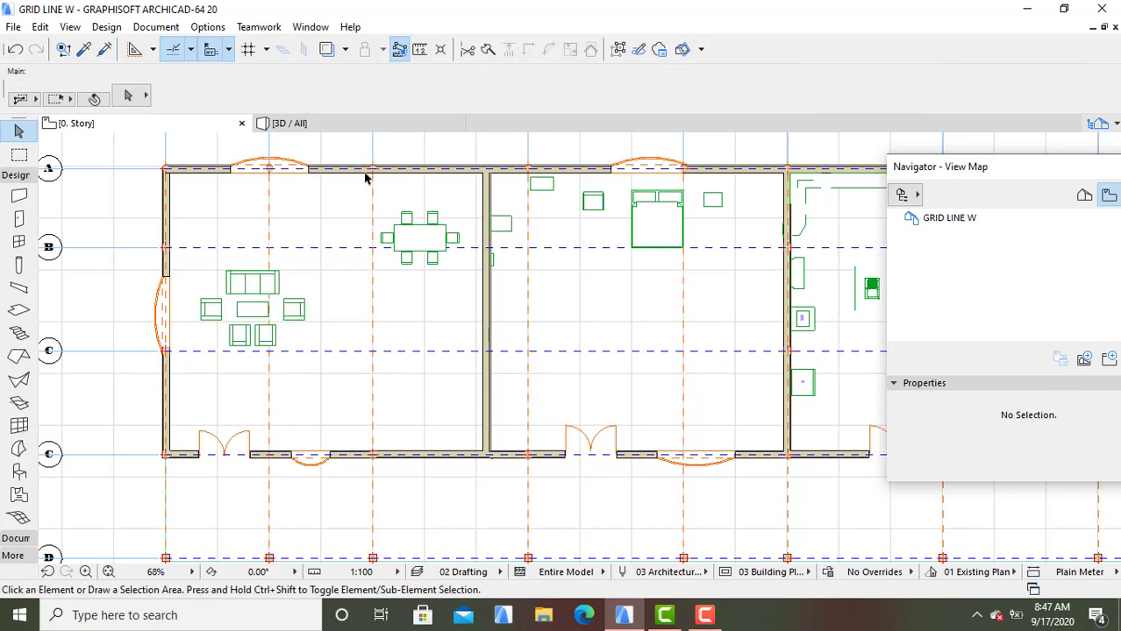
Examine the sofa layout and dining table in the 3D view, orbiting around the leftmost room and viewing the sofas up close
{"action": "left_click", "coordinate": [363, 117]}
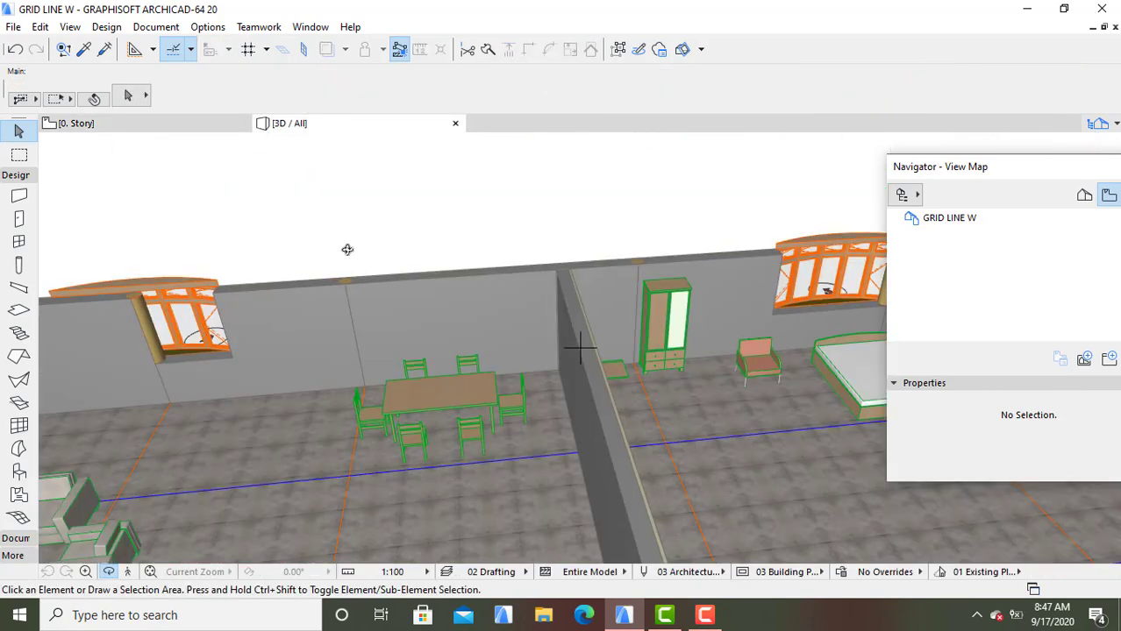
{"action": "middle_click_drag", "start_coordinate": [245, 459], "coordinate": [456, 363], "text": "shift"}
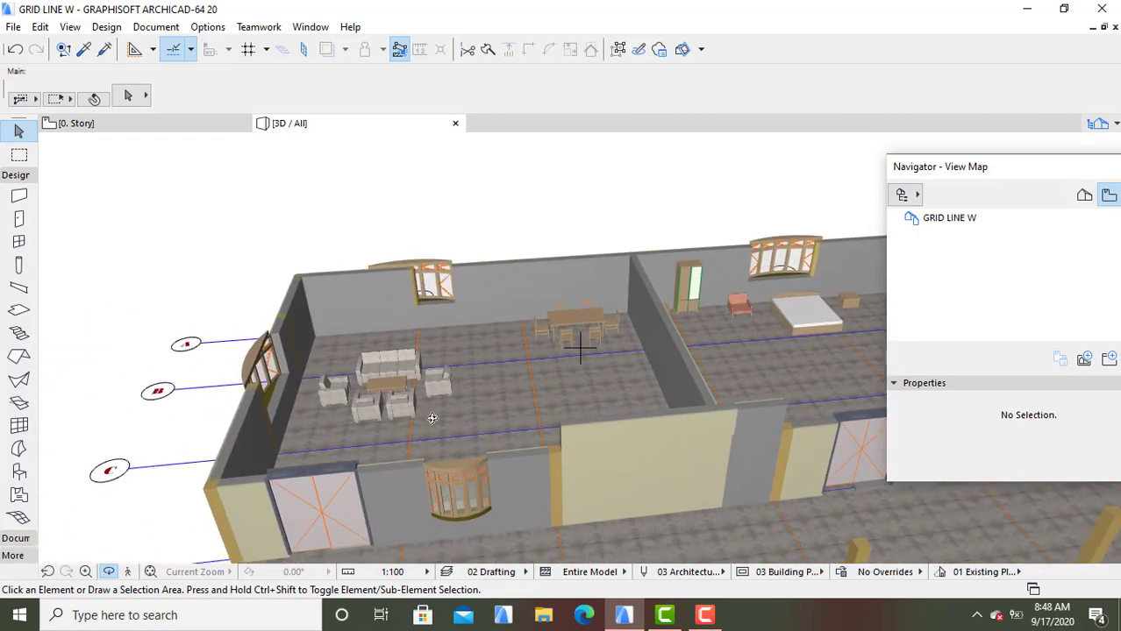
{"action": "middle_click_drag", "start_coordinate": [432, 418], "coordinate": [422, 443], "text": "shift"}
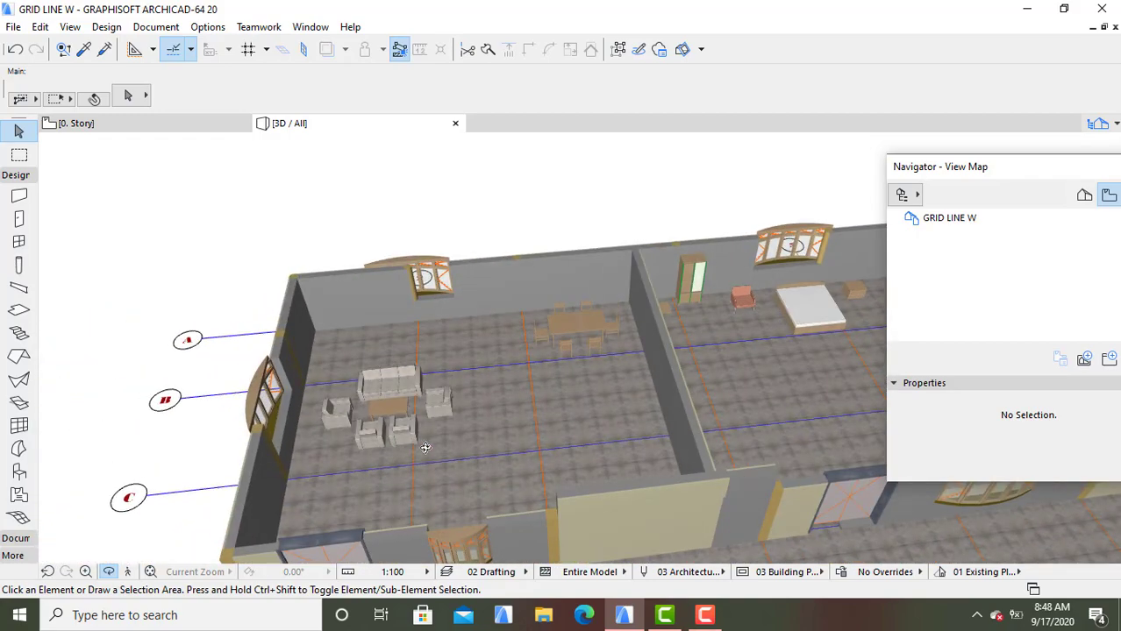
{"action": "scroll", "coordinate": [422, 443], "scroll_direction": "up", "scroll_amount": 3}
{"action": "scroll", "coordinate": [422, 443], "scroll_direction": "up", "scroll_amount": 3}
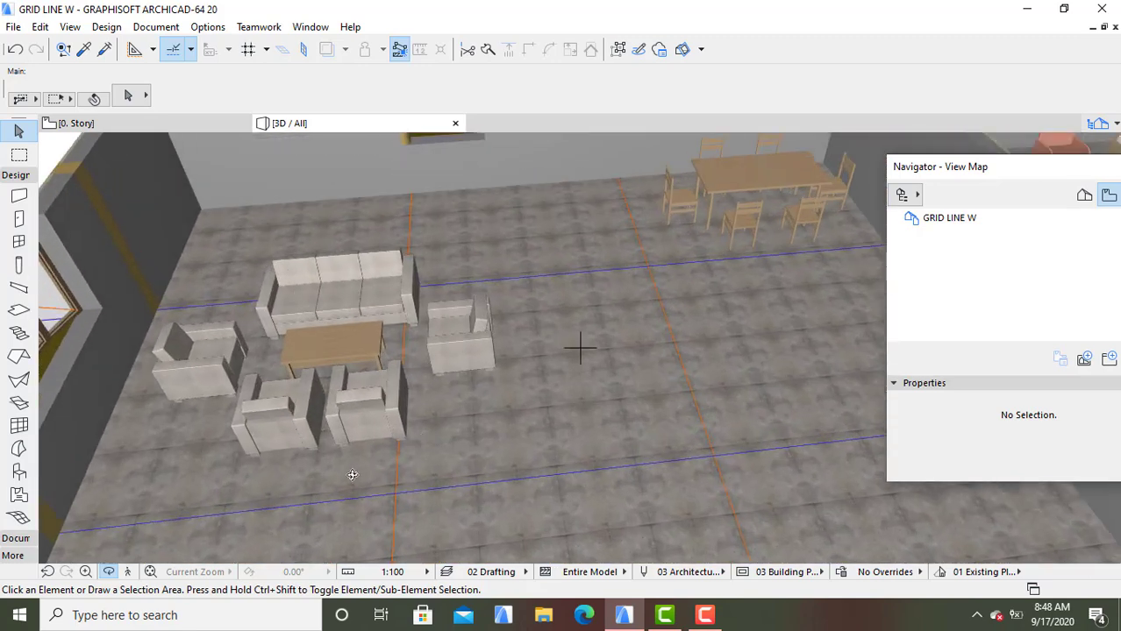
Return to the floor plan and choose Carpet 20 from the Decoration 20 models as the Object tool's default object
{"action": "left_click", "coordinate": [169, 125]}
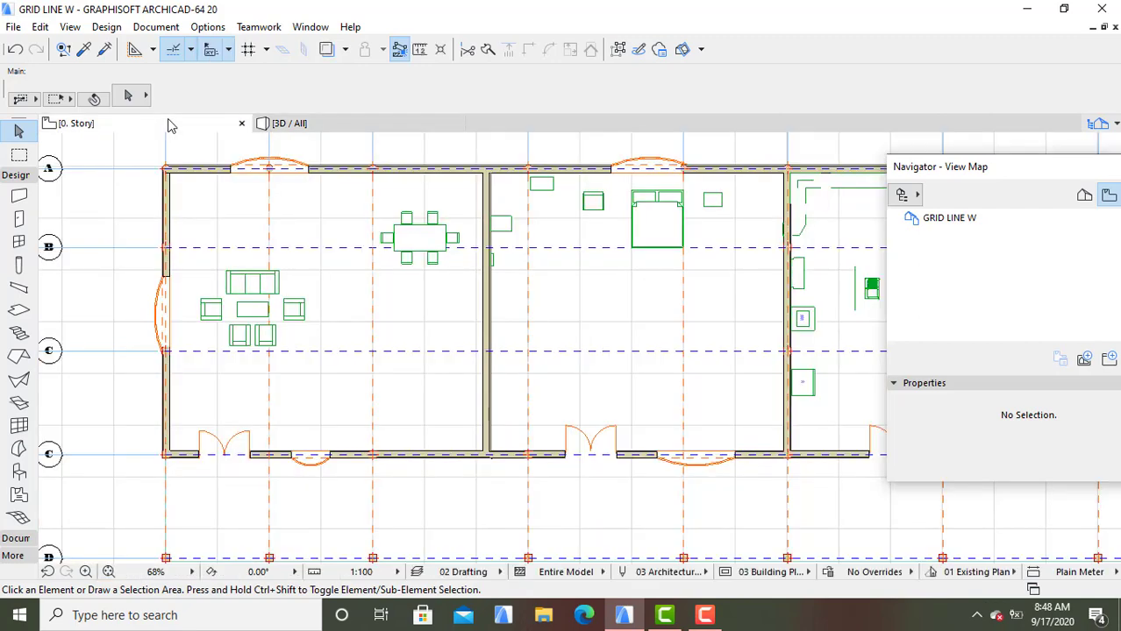
{"action": "left_click", "coordinate": [18, 471]}
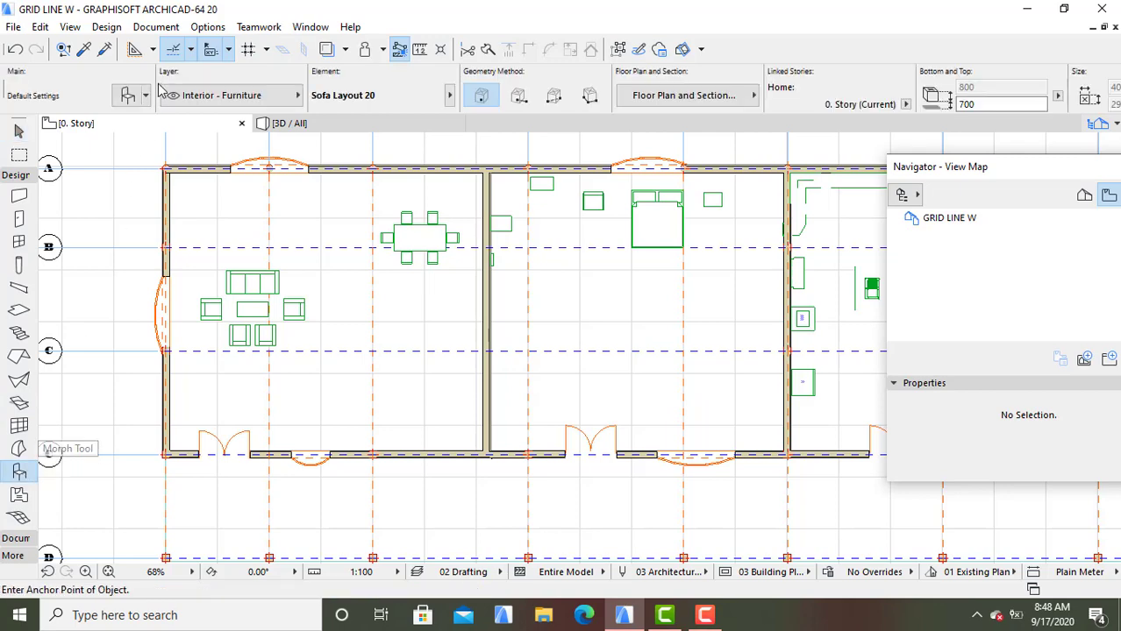
{"action": "left_click", "coordinate": [128, 95]}
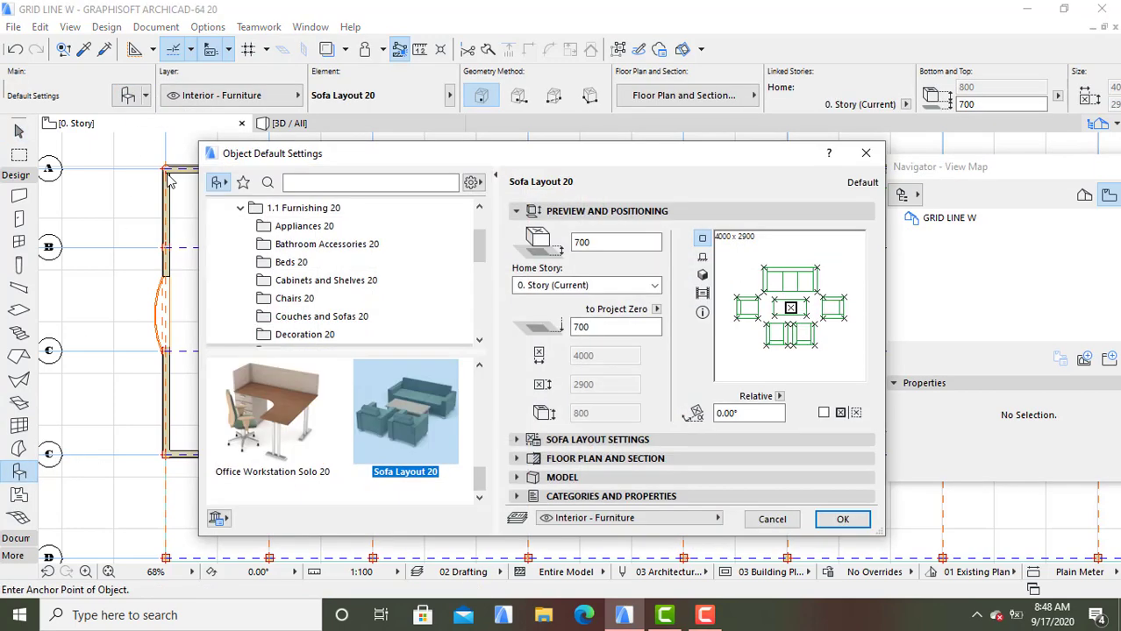
{"action": "left_click", "coordinate": [479, 341]}
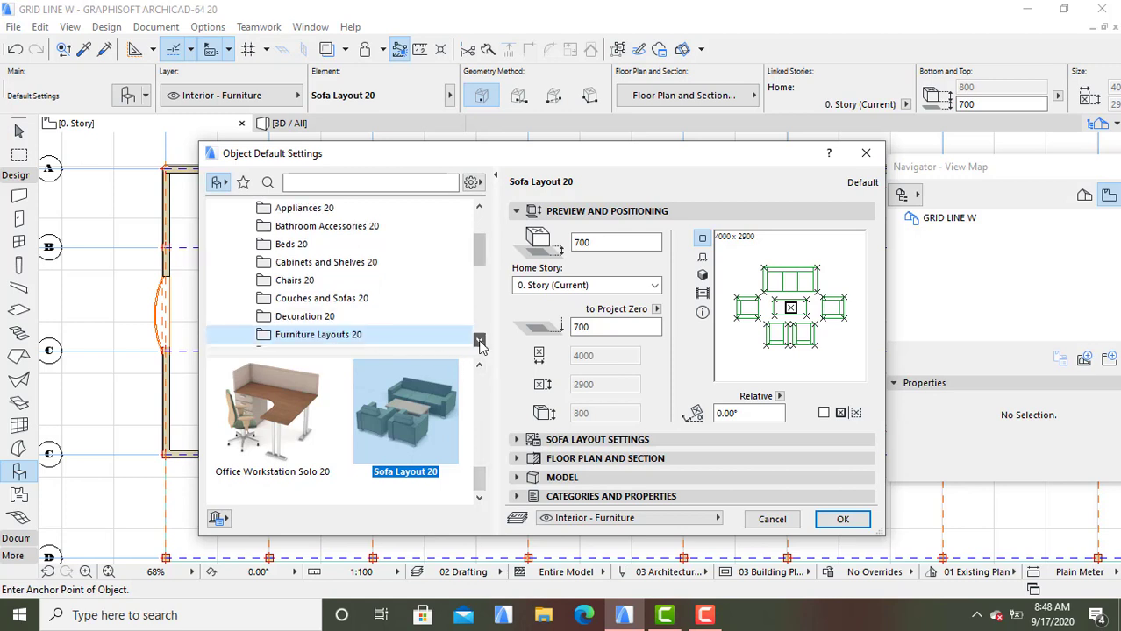
{"action": "left_click", "coordinate": [307, 318]}
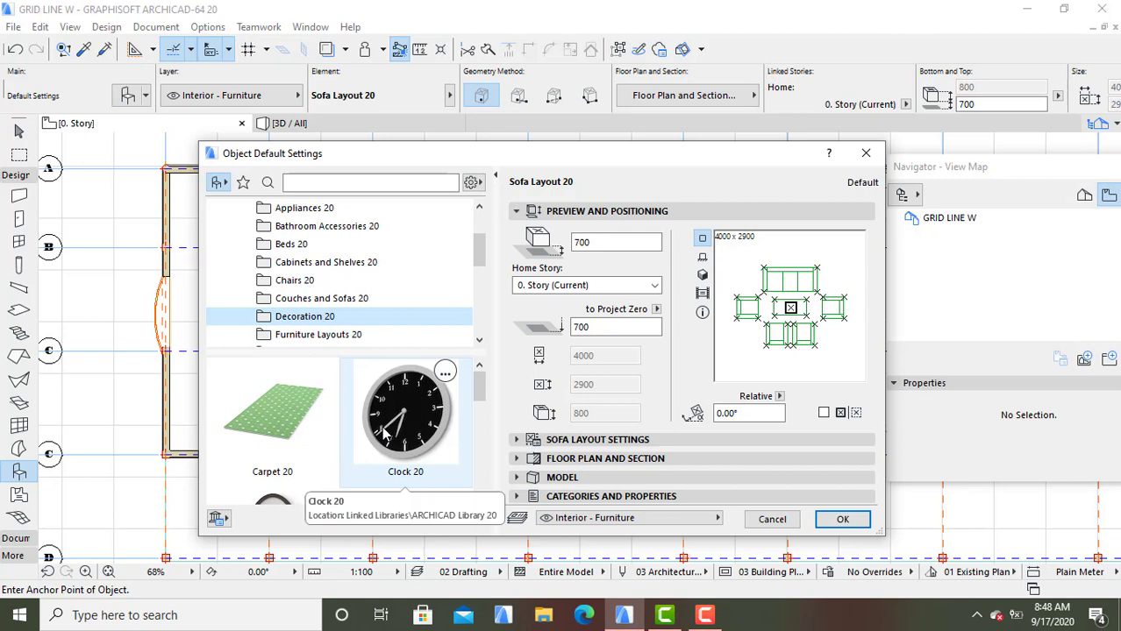
{"action": "left_click", "coordinate": [265, 426]}
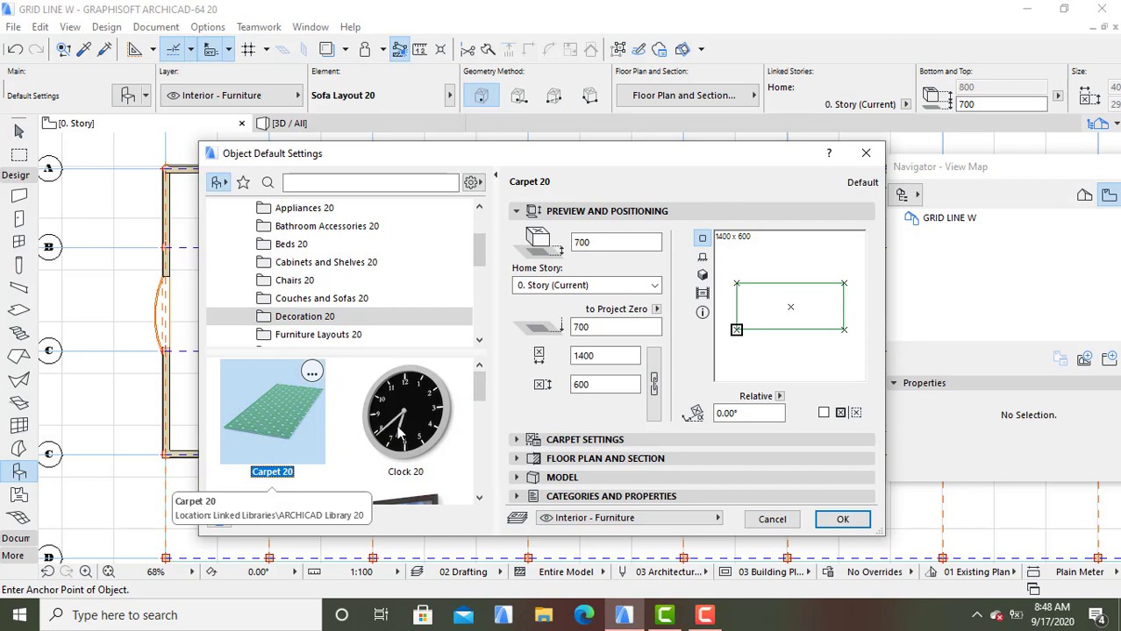
Set the carpet's size to 2000 by 1000 mm, place it between the three-seat sofa and grid line A's wall, and view it in 3D
{"action": "left_click", "coordinate": [601, 355]}
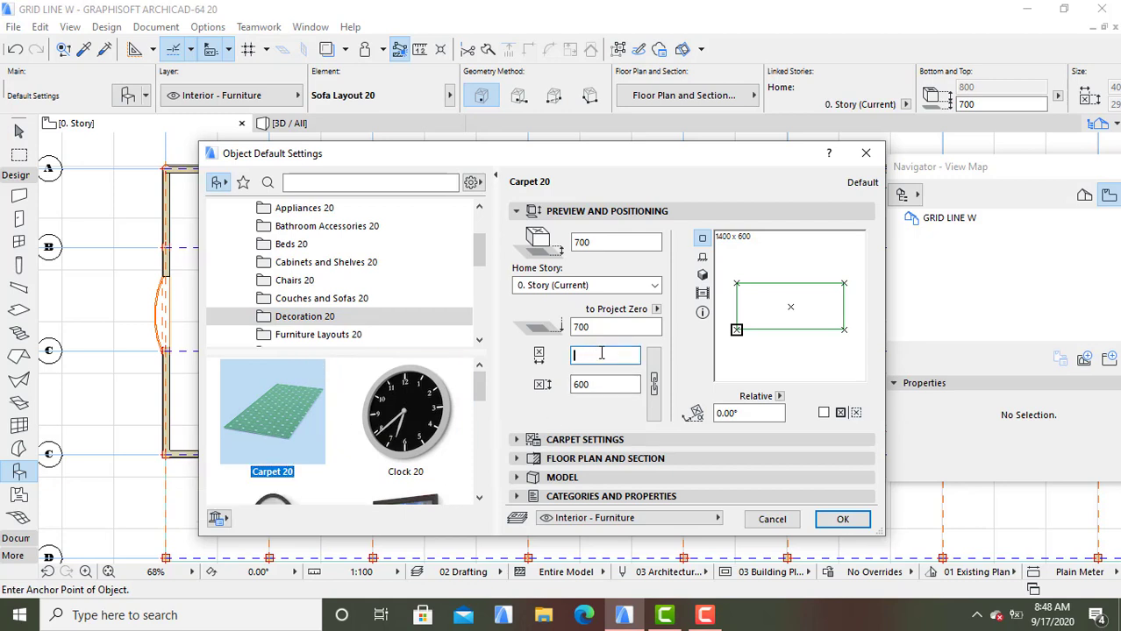
{"action": "type", "text": "2000"}
{"action": "left_click", "coordinate": [604, 388]}
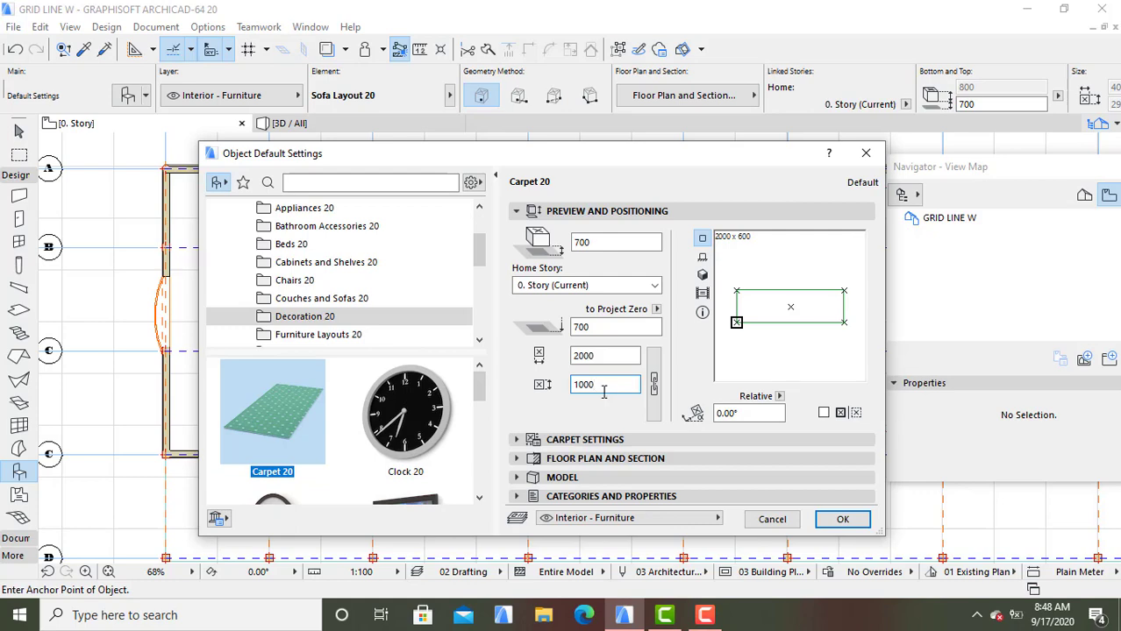
{"action": "left_click", "coordinate": [842, 519]}
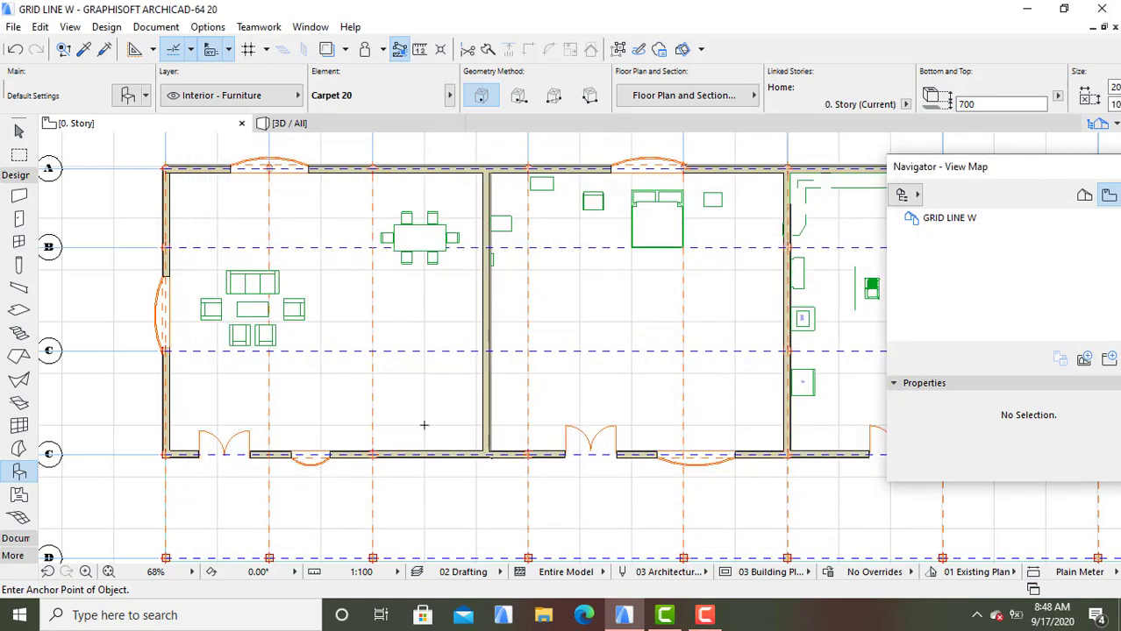
{"action": "left_click", "coordinate": [198, 258]}
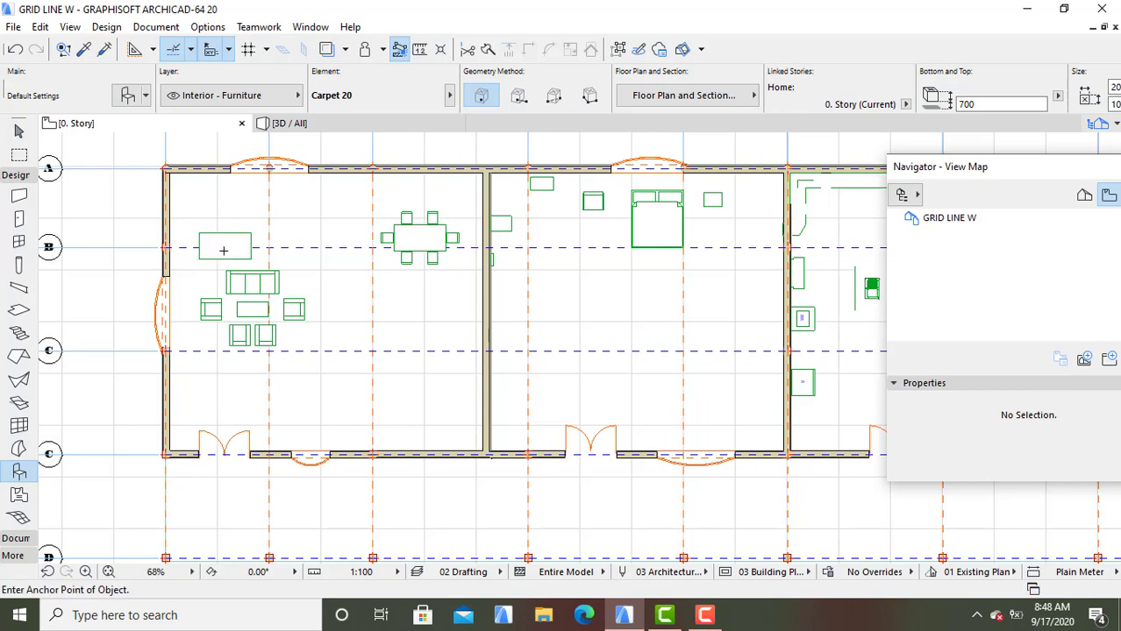
{"action": "left_click", "coordinate": [413, 126]}
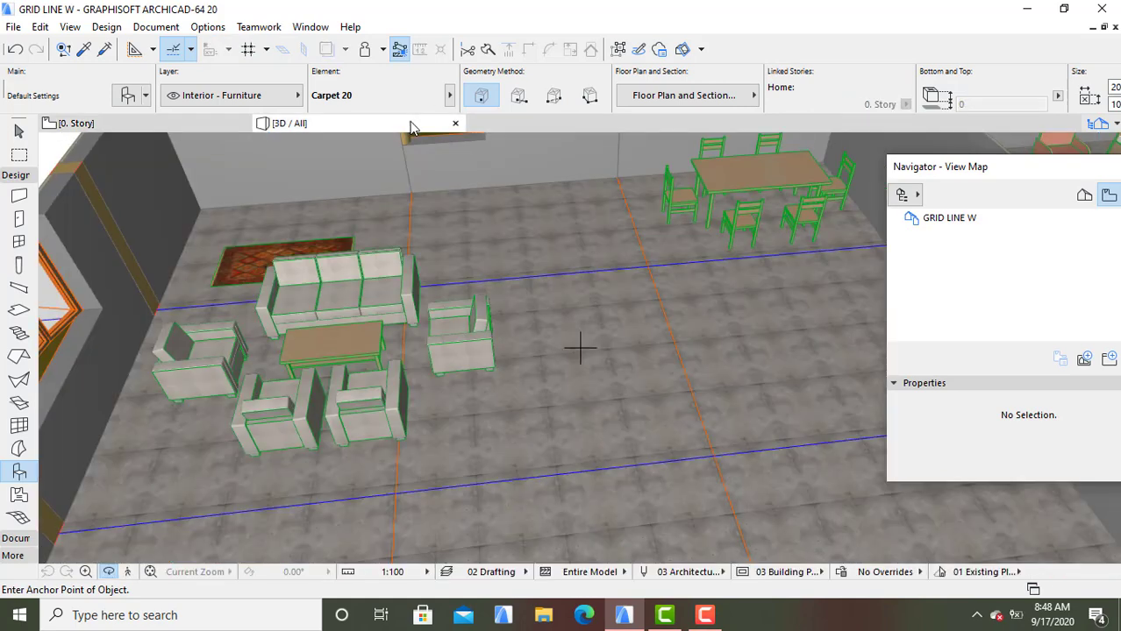
Return to the floor plan and undo the extra carpet placed overlapping the first one
{"action": "left_click", "coordinate": [173, 131]}
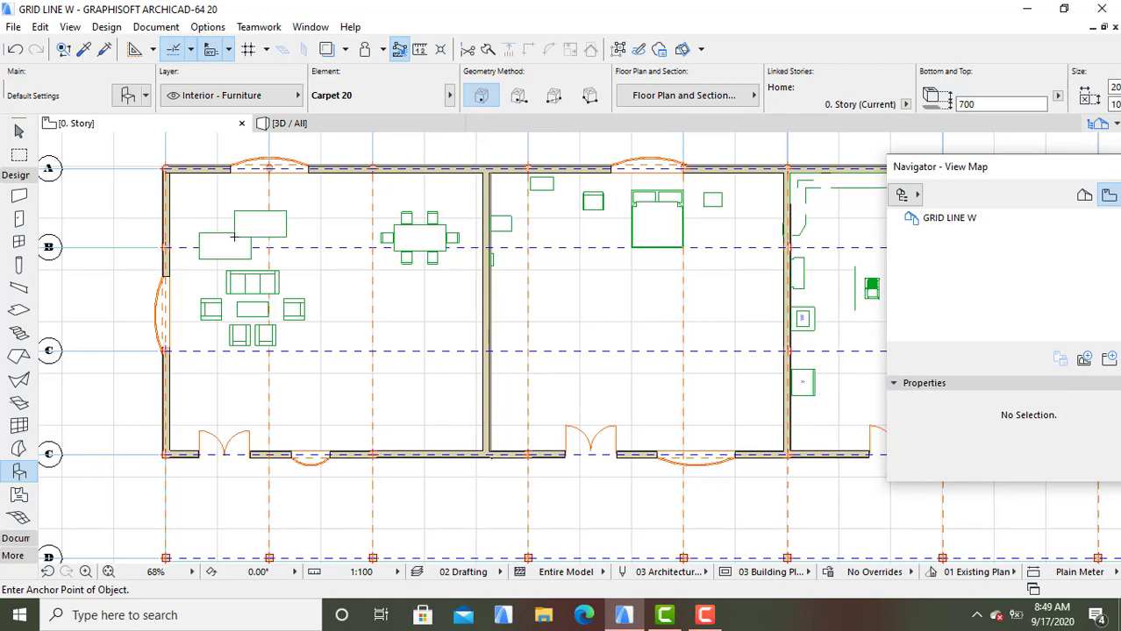
{"action": "key", "text": "Escape"}
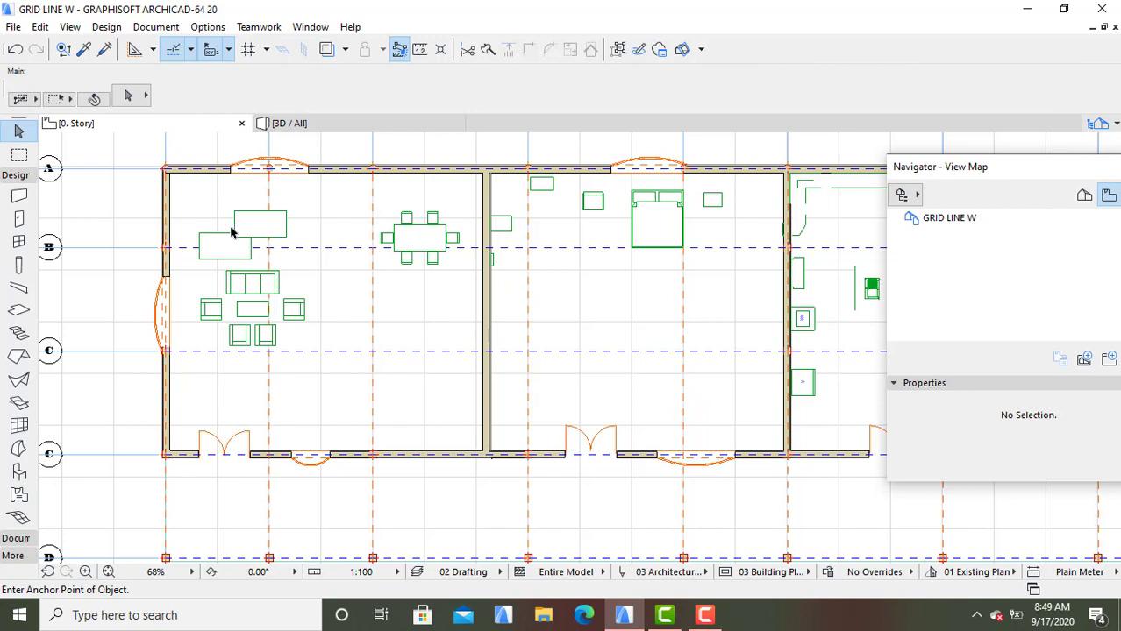
{"action": "left_click", "coordinate": [14, 53]}
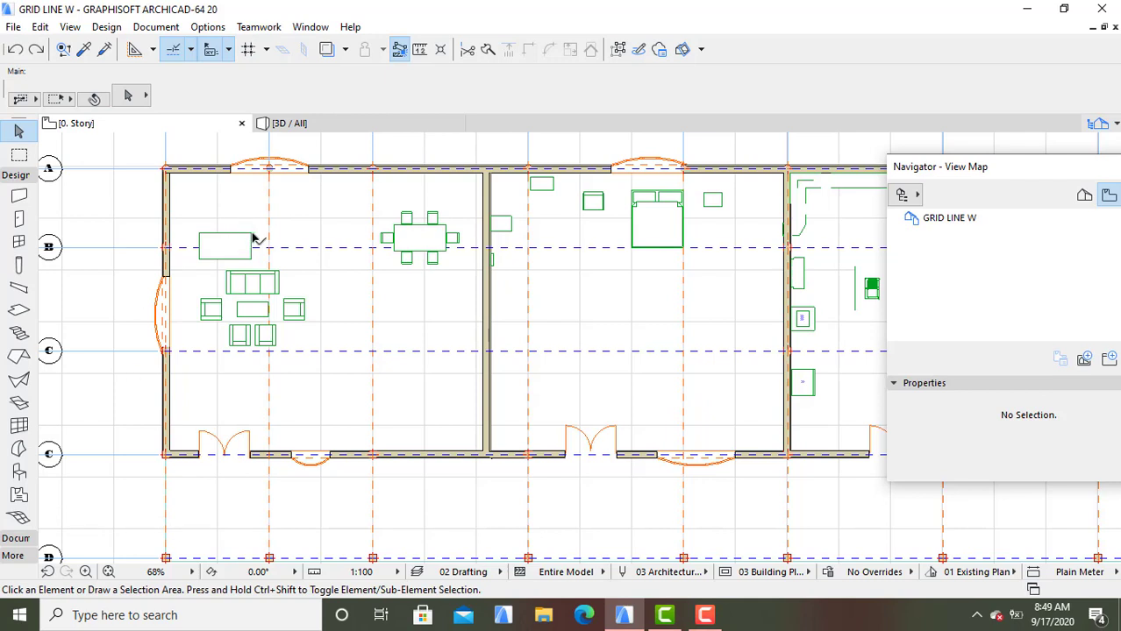
Resize the placed carpet in the leftmost room to 4000 by 6000 mm
{"action": "left_click", "coordinate": [249, 242]}
{"action": "left_click", "coordinate": [127, 96]}
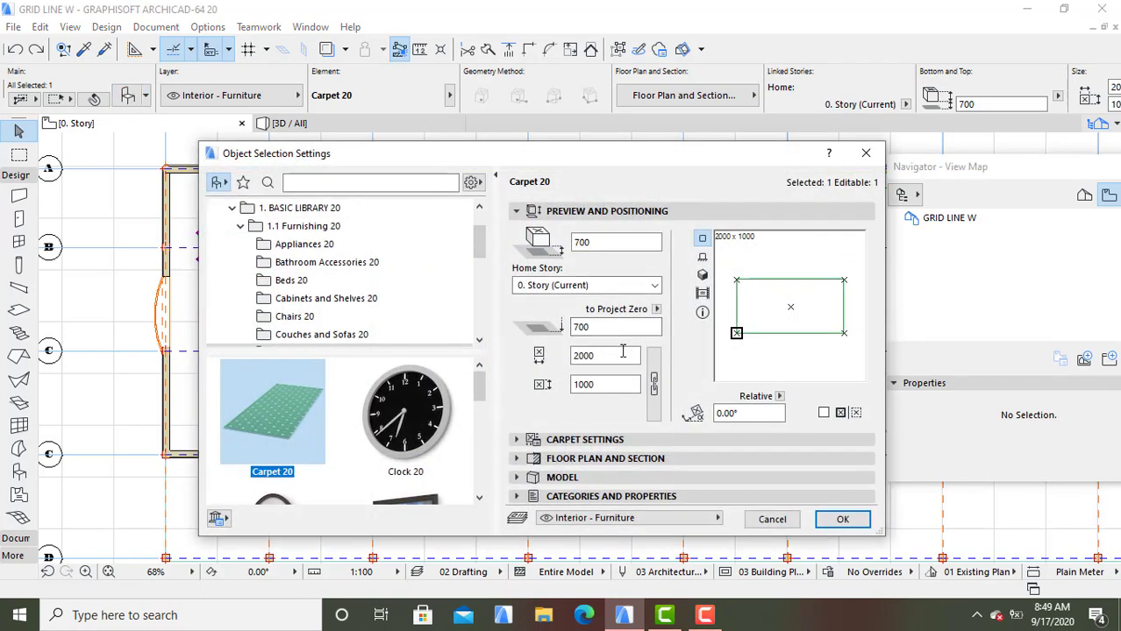
{"action": "left_click", "coordinate": [614, 355]}
{"action": "left_click", "coordinate": [616, 386]}
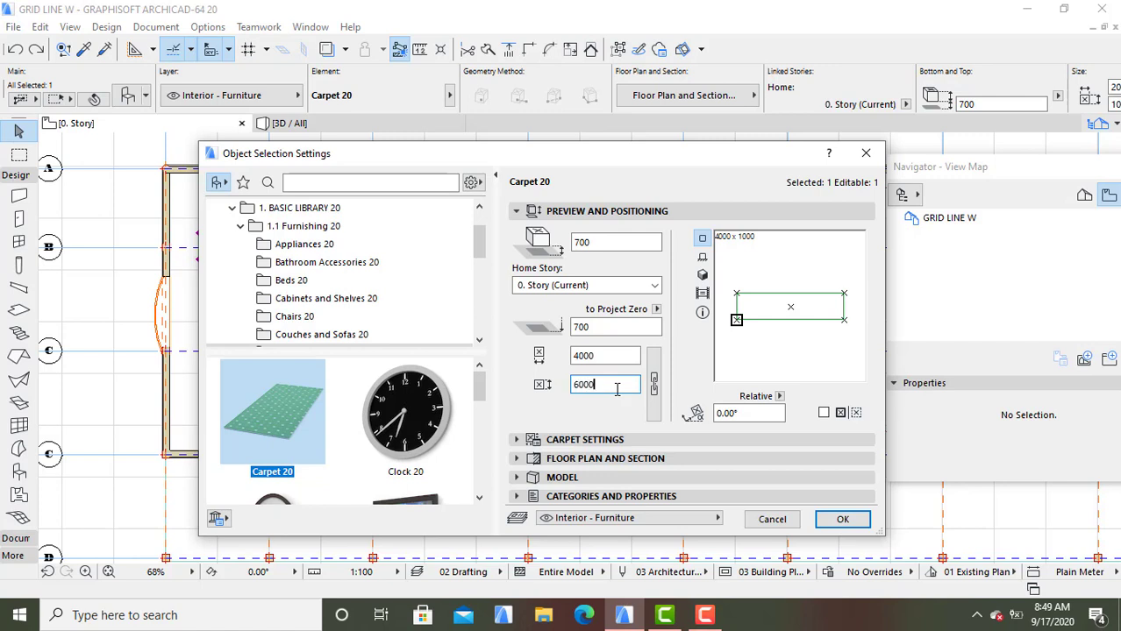
{"action": "type", "text": "6000"}
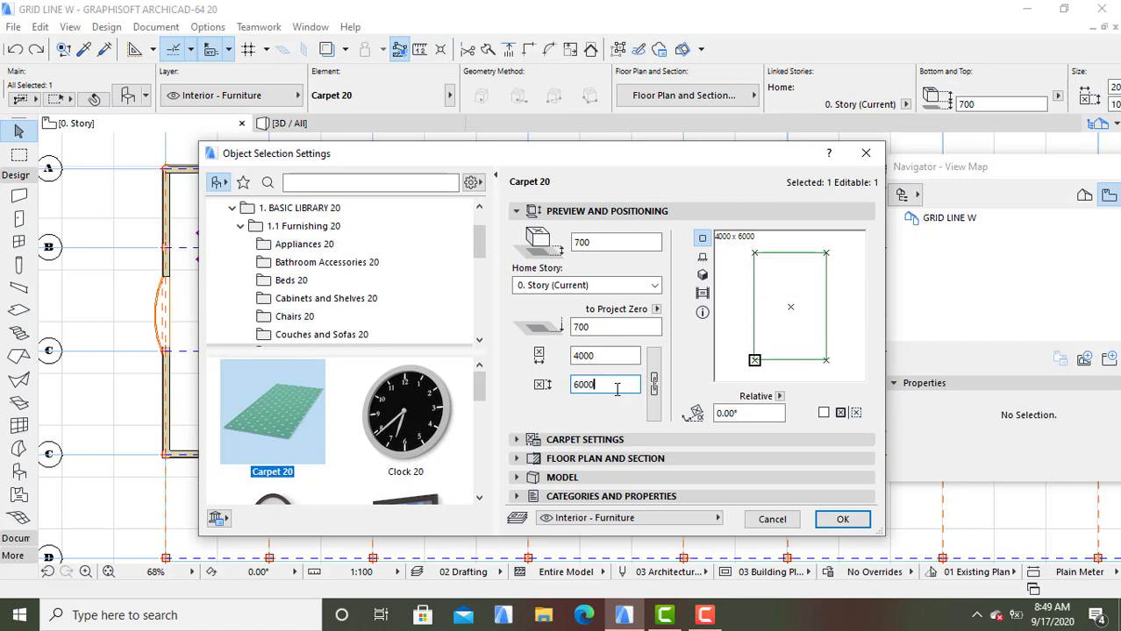
{"action": "left_click", "coordinate": [840, 520]}
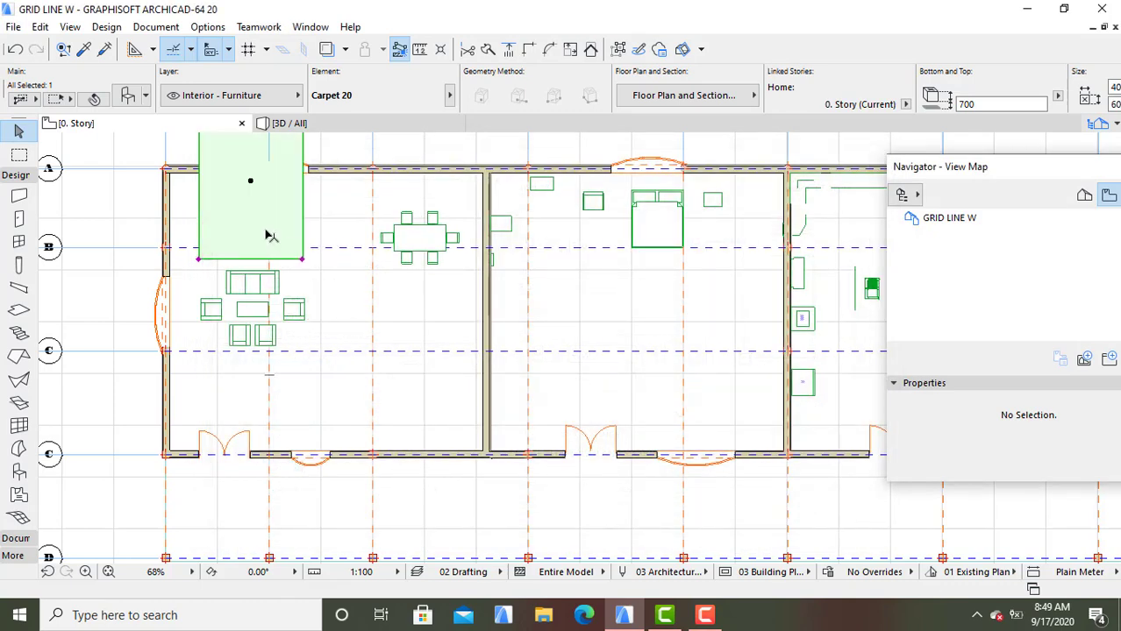
{"action": "key", "text": "Escape"}
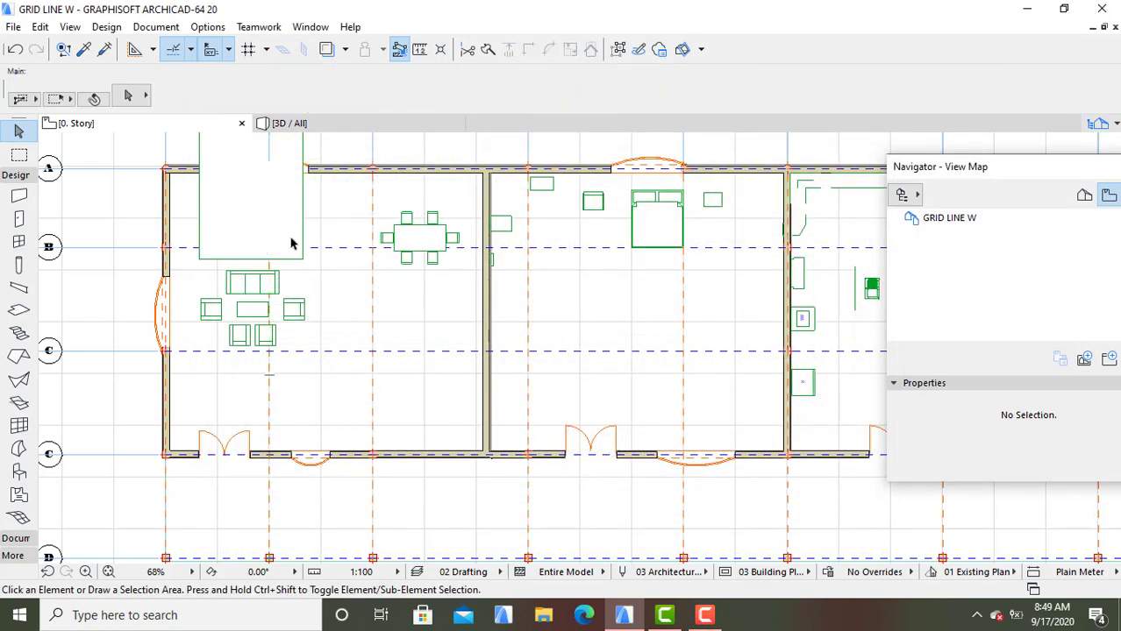
Drag the carpet straight down the plan until it lies under the whole sofa layout, its upper edge about on grid line B
{"action": "left_click", "coordinate": [307, 249]}
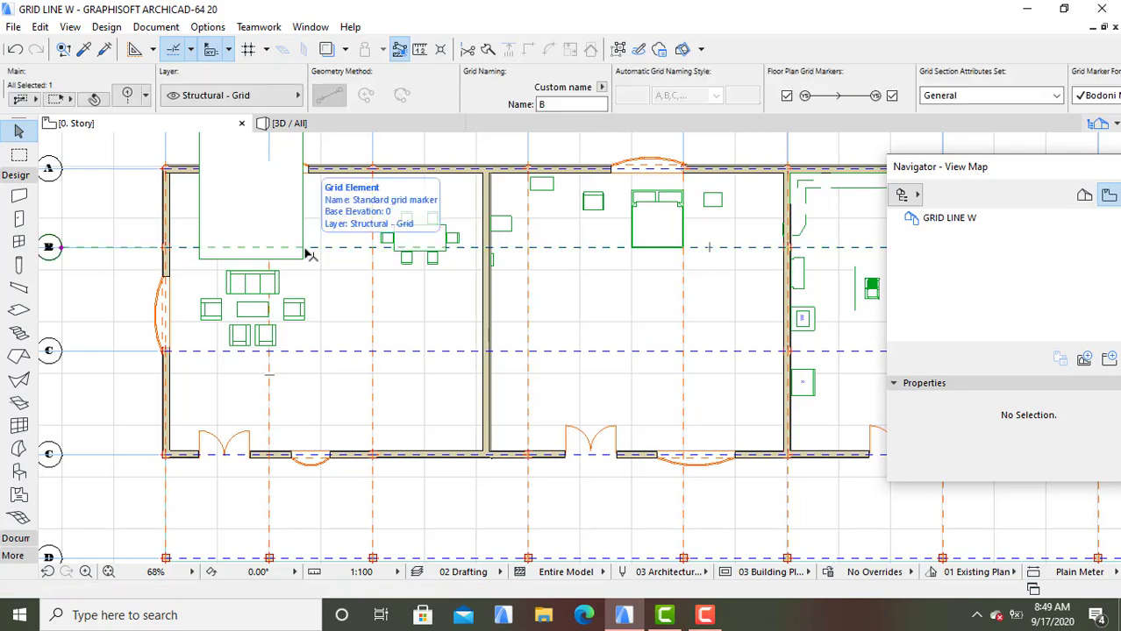
{"action": "scroll", "coordinate": [315, 316], "scroll_direction": "up", "scroll_amount": 3}
{"action": "scroll", "coordinate": [315, 316], "scroll_direction": "down", "scroll_amount": 6}
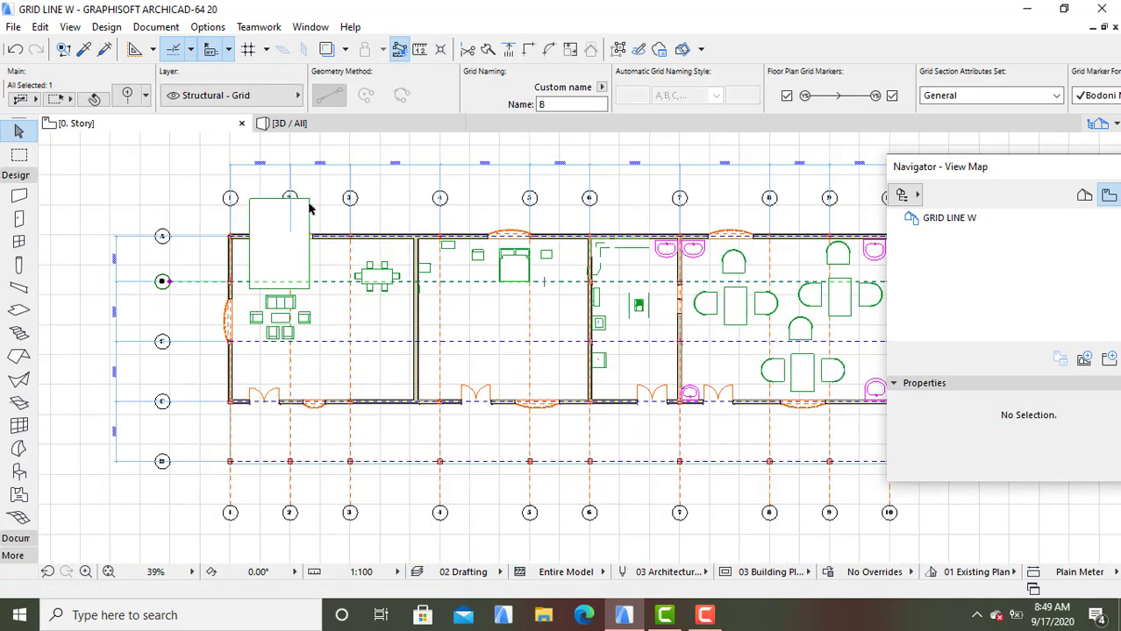
{"action": "key", "text": "Escape"}
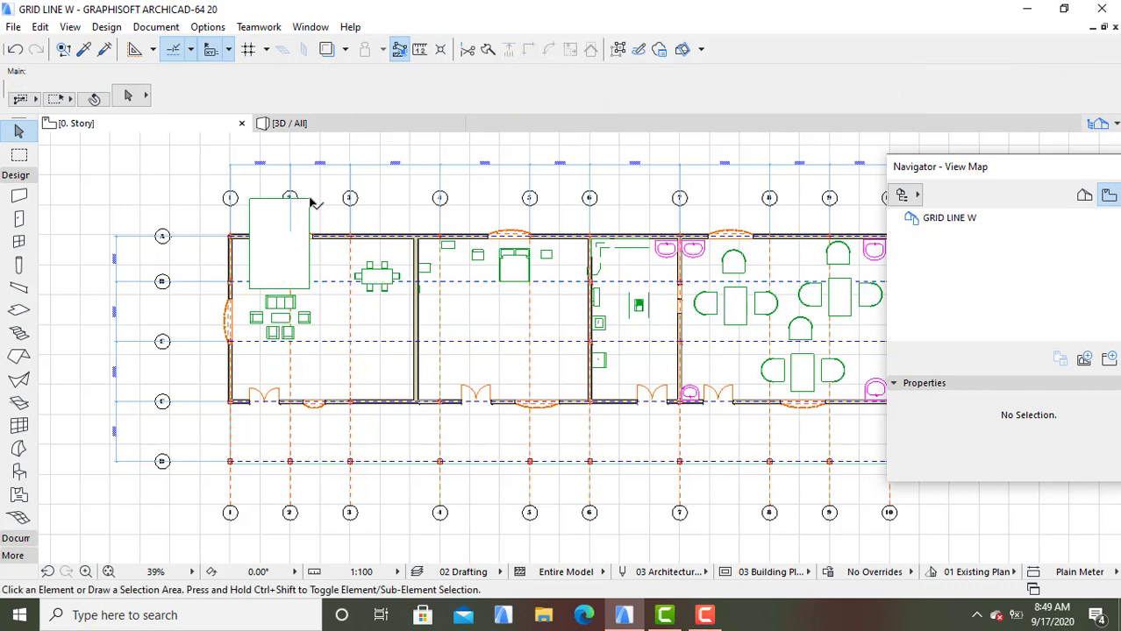
{"action": "left_click", "coordinate": [305, 209]}
{"action": "right_click", "coordinate": [301, 212]}
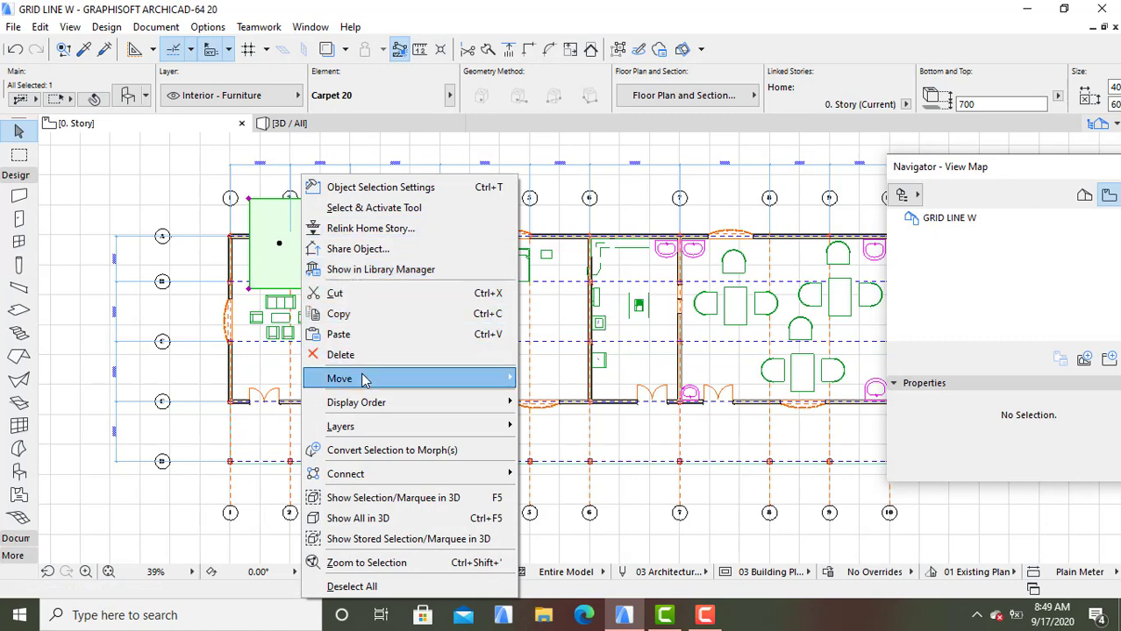
{"action": "mouse_move", "coordinate": [364, 379]}
{"action": "left_click", "coordinate": [550, 379]}
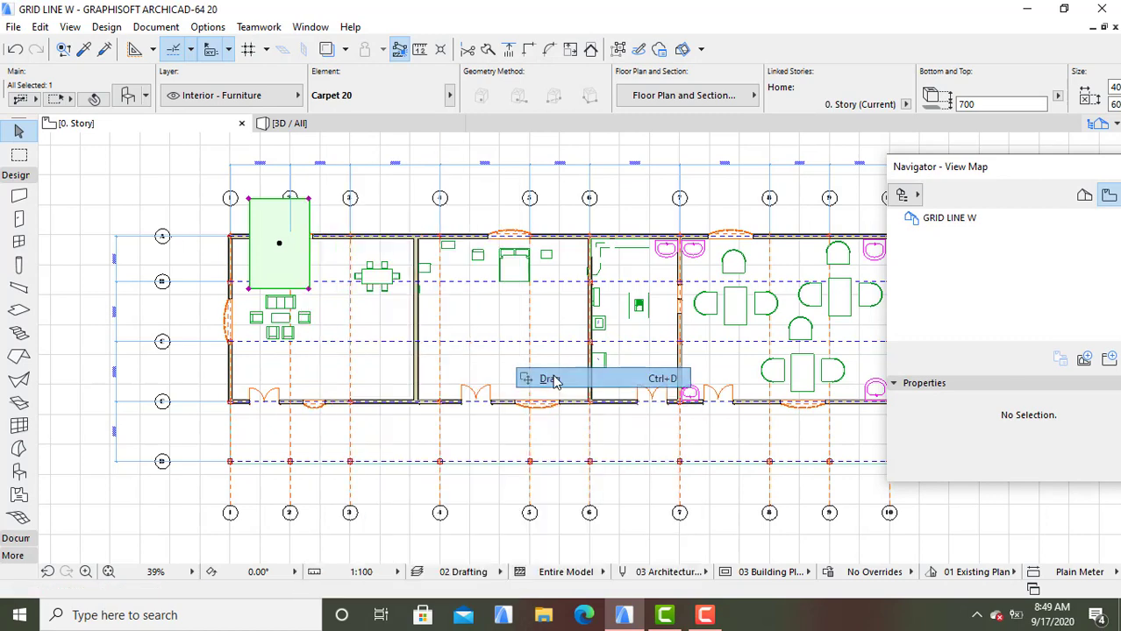
{"action": "left_click", "coordinate": [278, 263]}
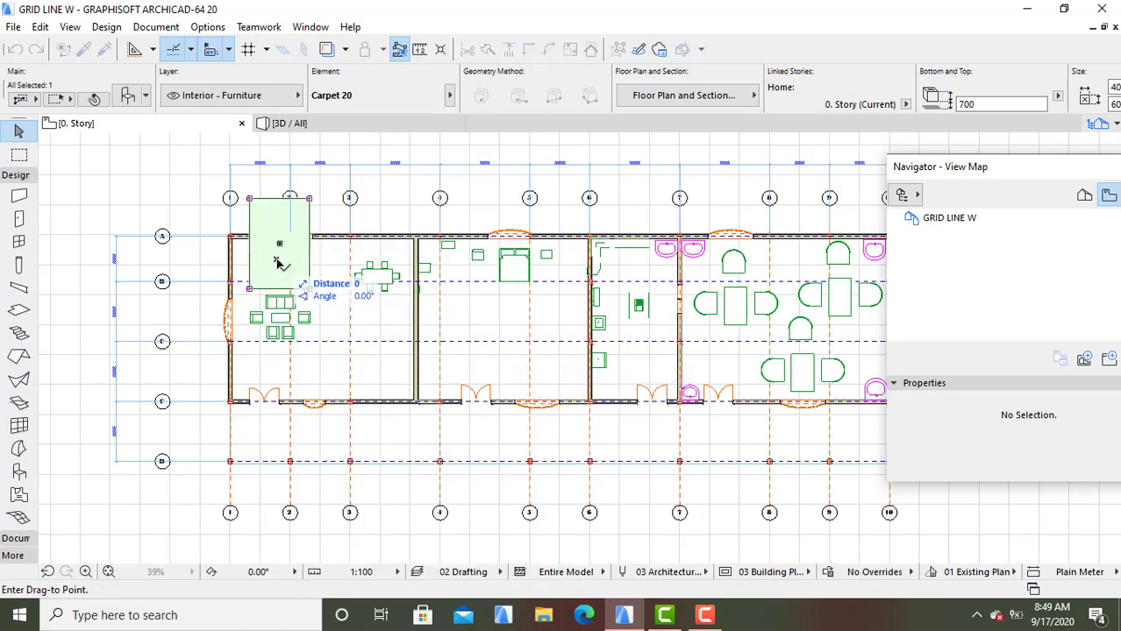
{"action": "left_click", "coordinate": [280, 346]}
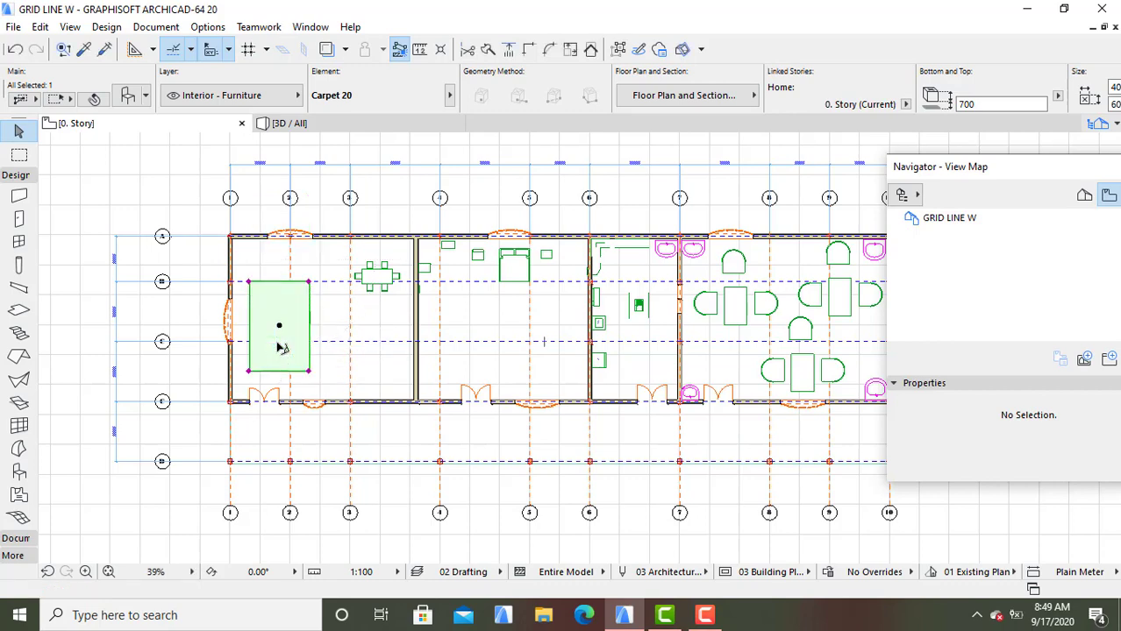
Examine in the 3D view how the carpet lies beneath the sofas and coffee table
{"action": "left_click", "coordinate": [328, 342]}
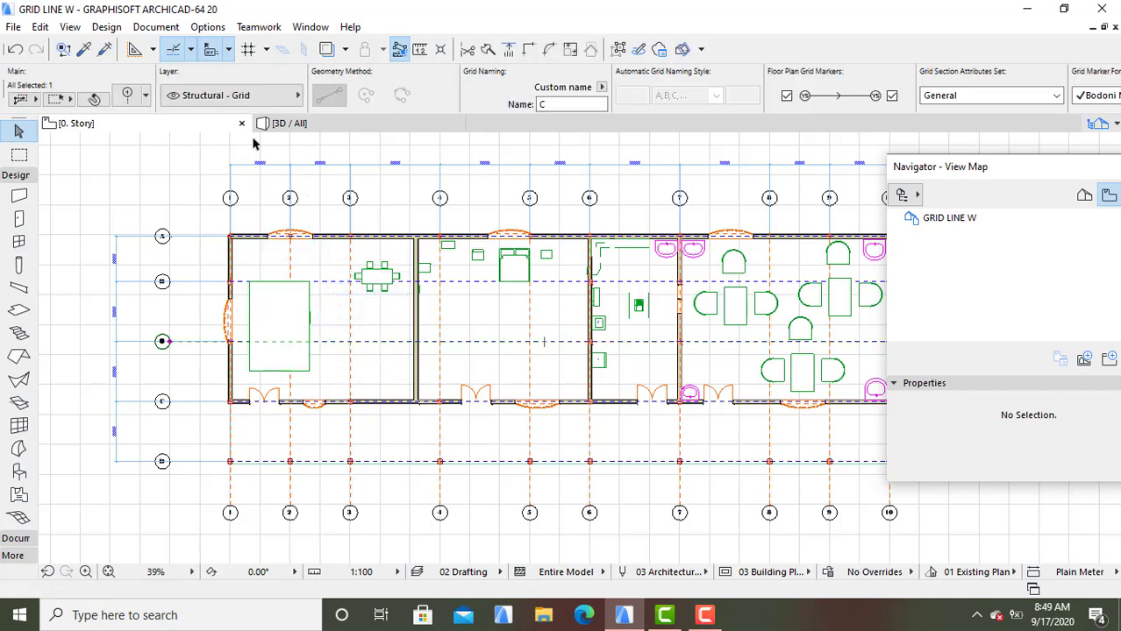
{"action": "left_click", "coordinate": [331, 127]}
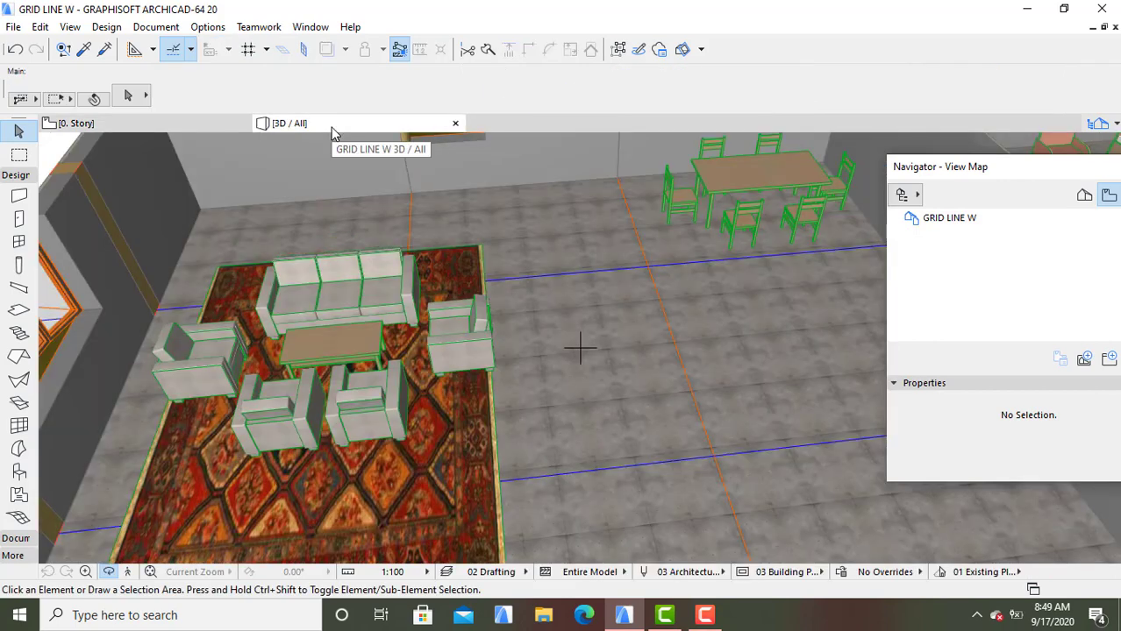
{"action": "middle_click_drag", "start_coordinate": [371, 521], "coordinate": [397, 467], "text": "shift"}
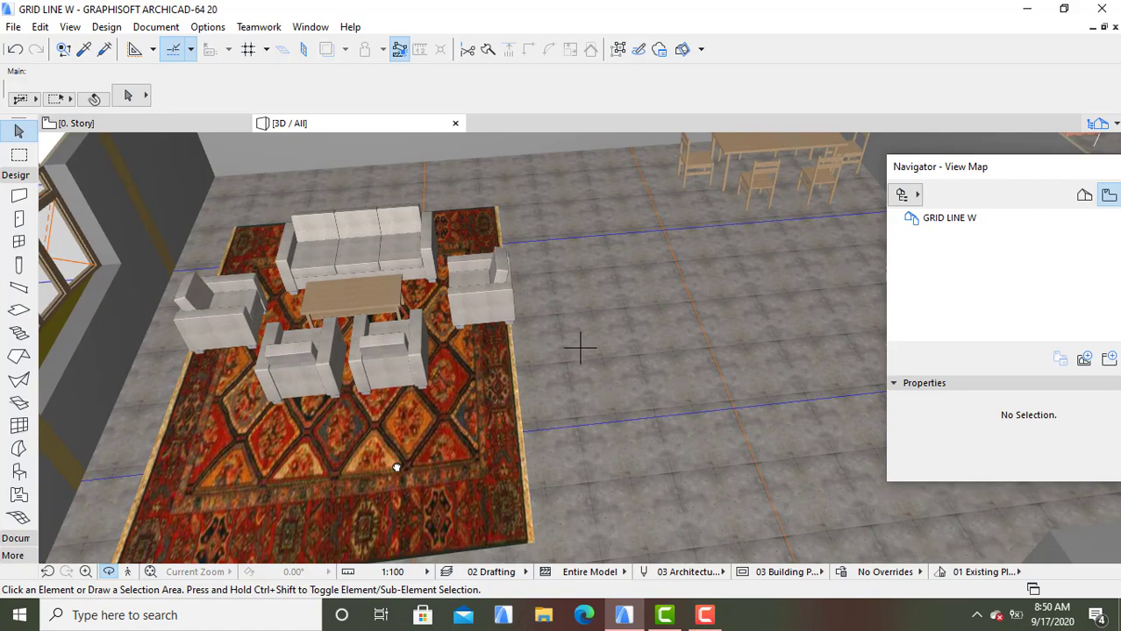
{"action": "scroll", "coordinate": [532, 394], "scroll_direction": "down", "scroll_amount": 2}
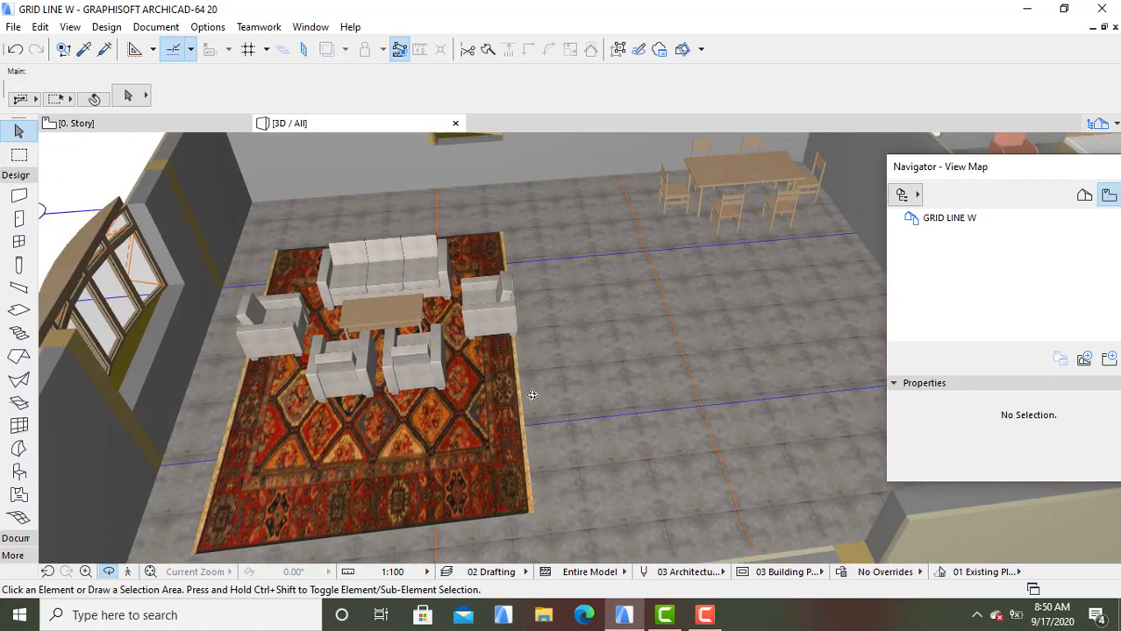
Return to the floor plan, clear the grid line selection and select the carpet covering the sofa layout
{"action": "left_click", "coordinate": [167, 123]}
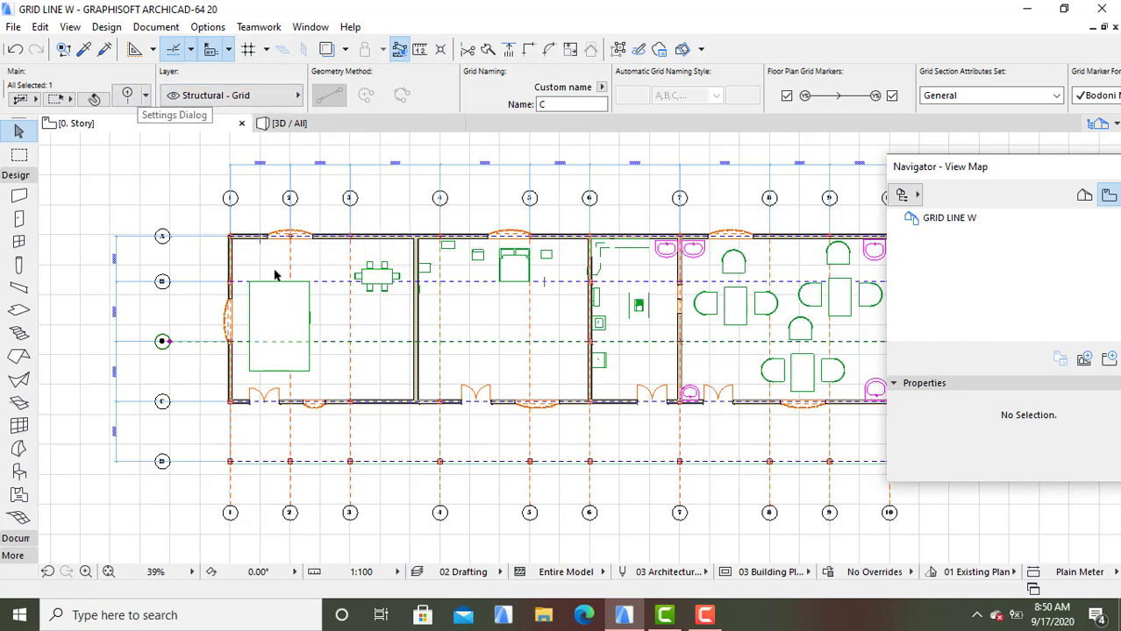
{"action": "key", "text": "Escape"}
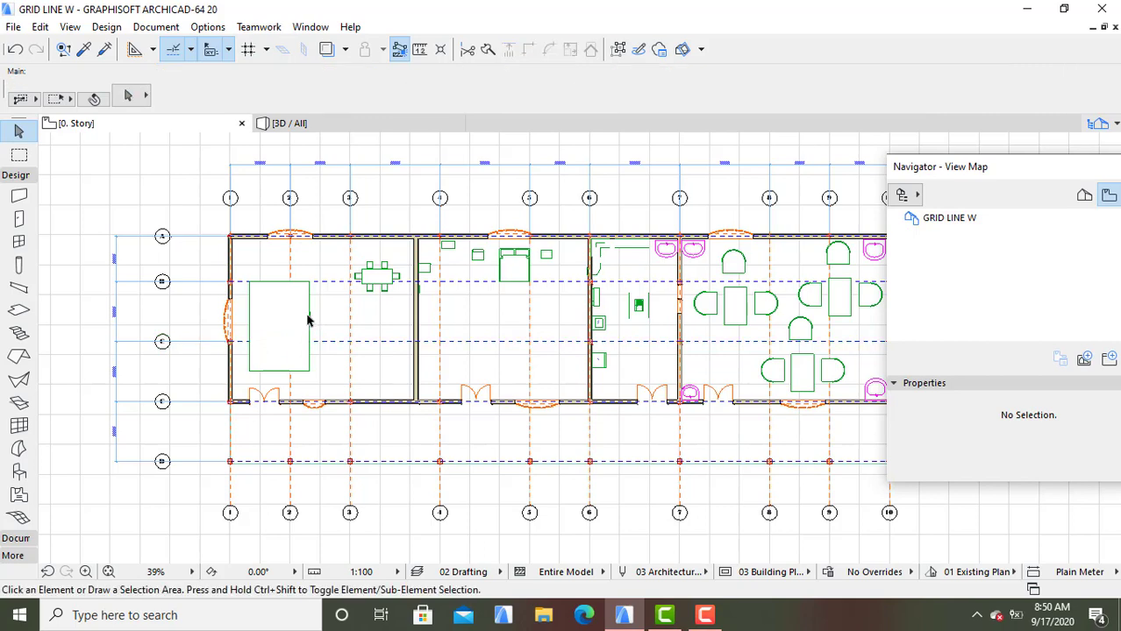
{"action": "left_click", "coordinate": [309, 320]}
{"action": "left_click", "coordinate": [309, 320]}
{"action": "left_click", "coordinate": [307, 301]}
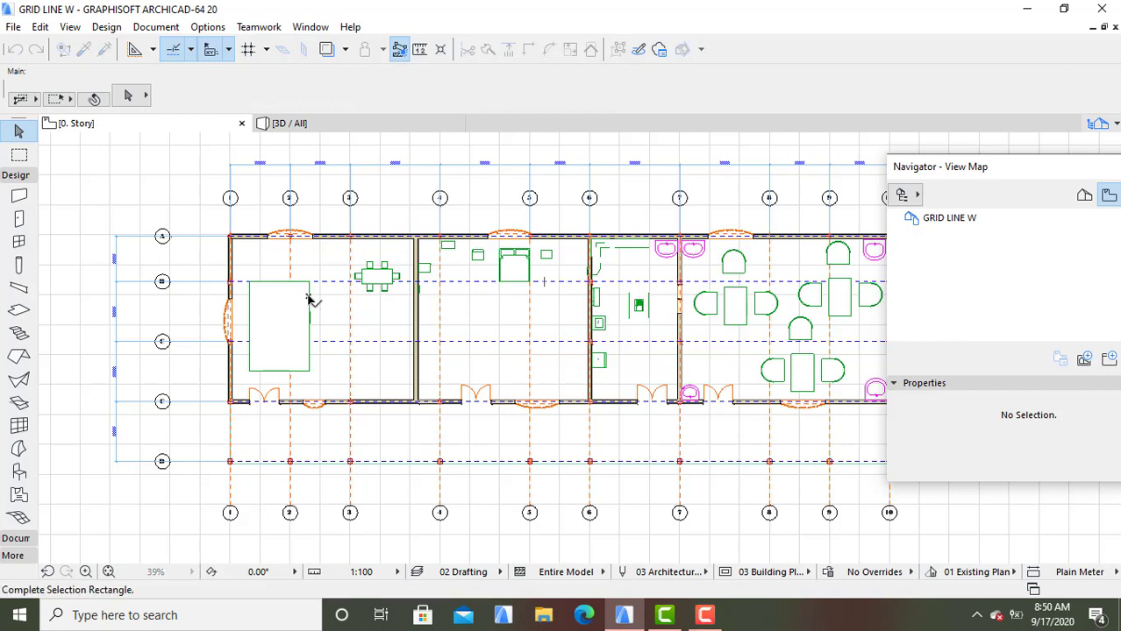
{"action": "left_click", "coordinate": [309, 301]}
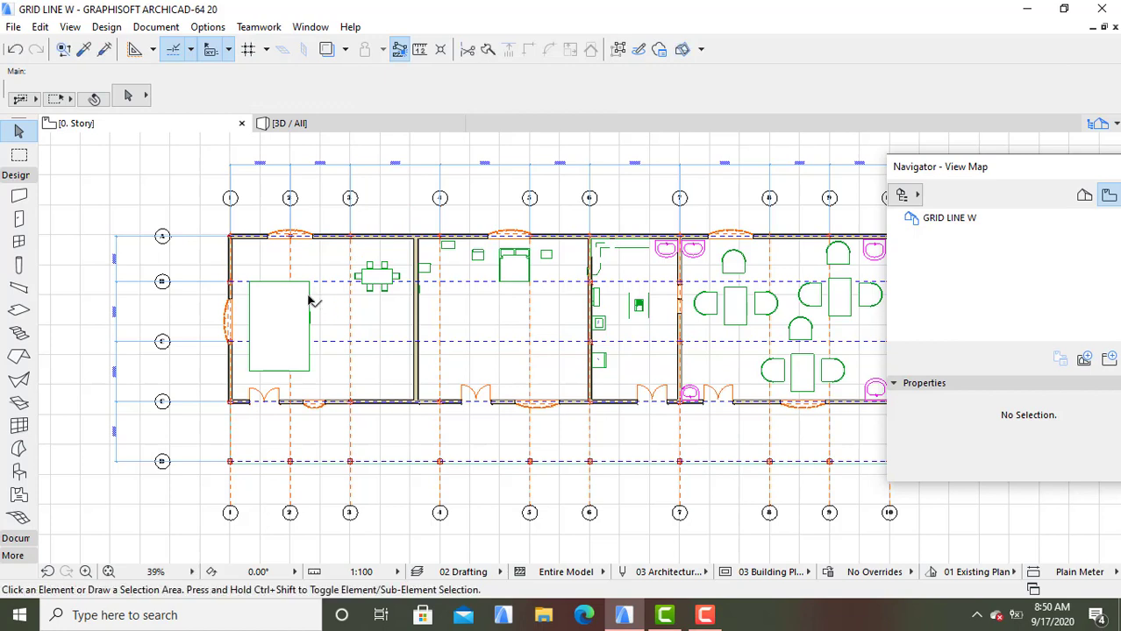
{"action": "left_click", "coordinate": [309, 372]}
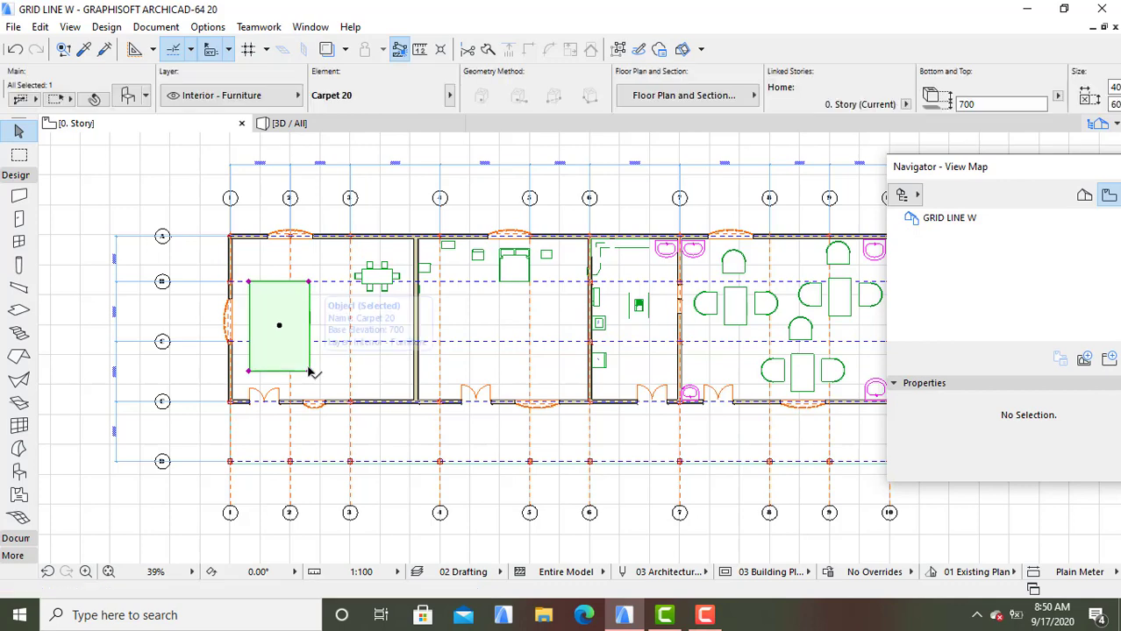
{"action": "right_click", "coordinate": [299, 349]}
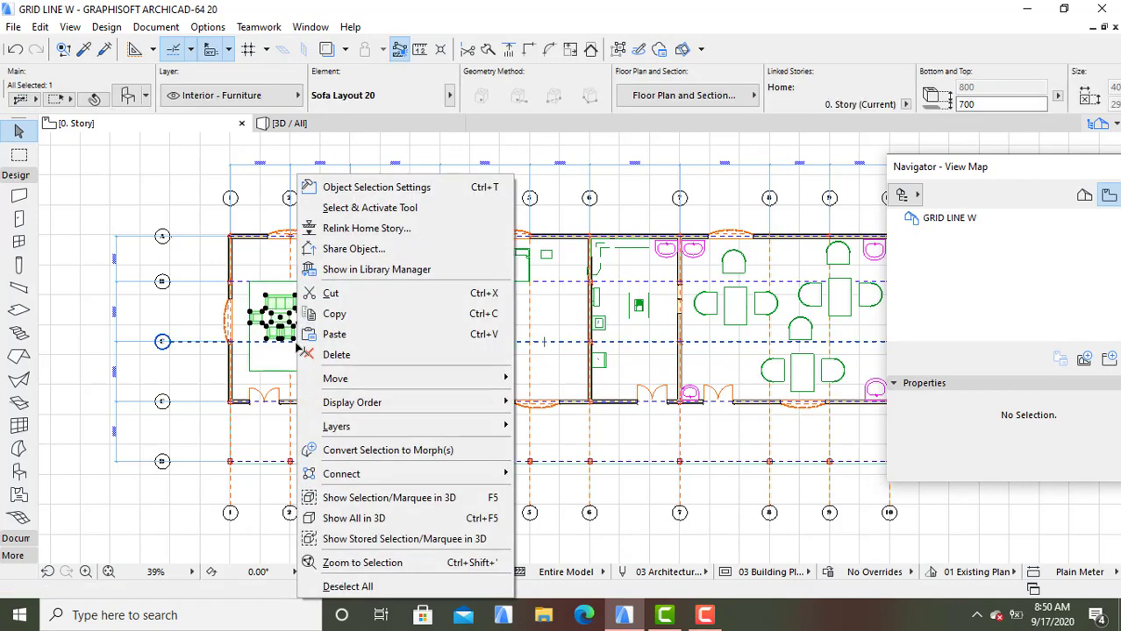
{"action": "left_click", "coordinate": [552, 198]}
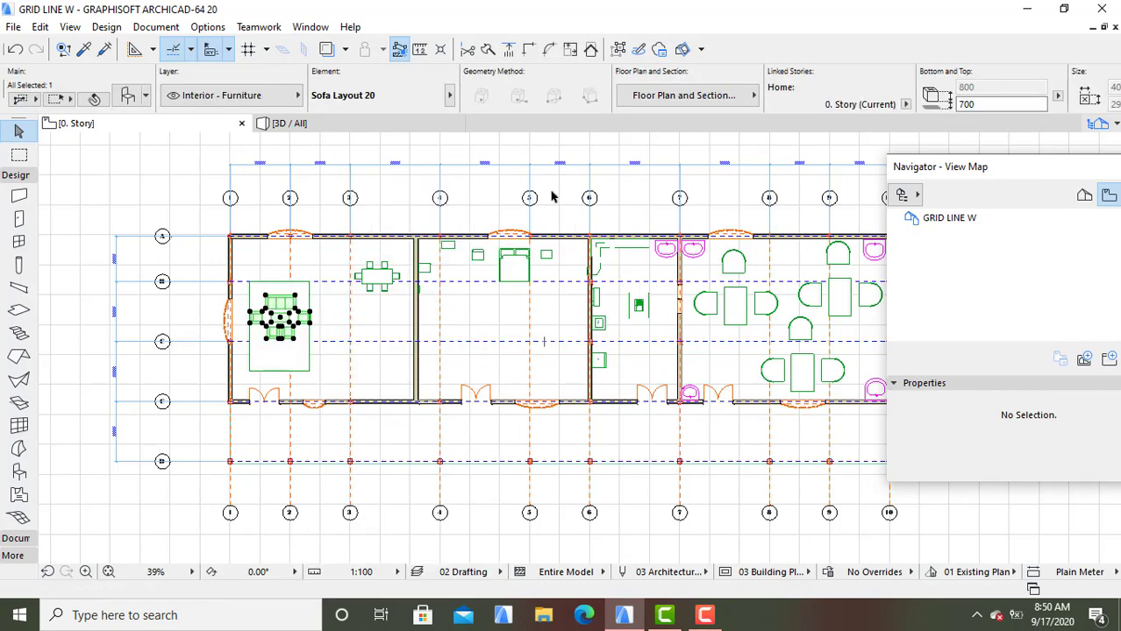
{"action": "key", "text": "Delete"}
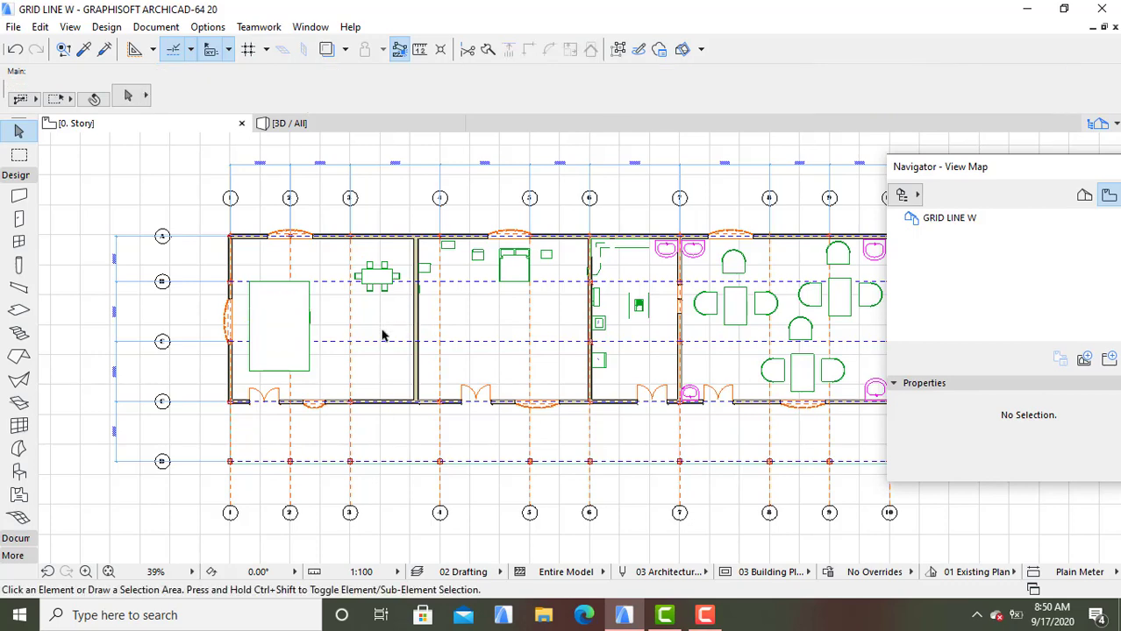
{"action": "key", "text": "ctrl+z"}
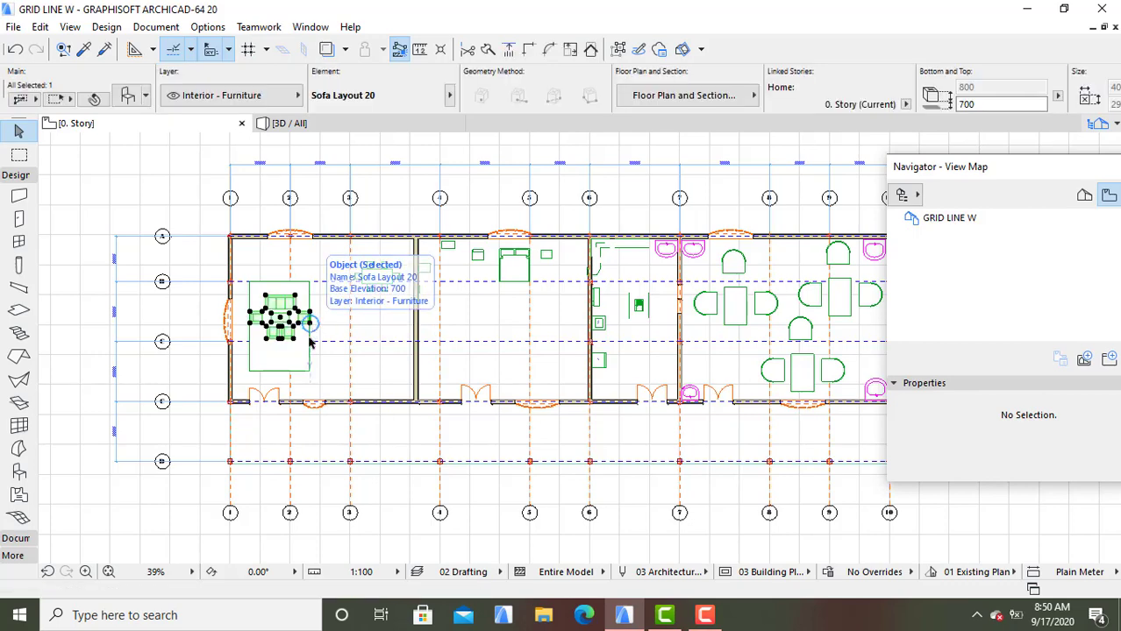
{"action": "key", "text": "Delete"}
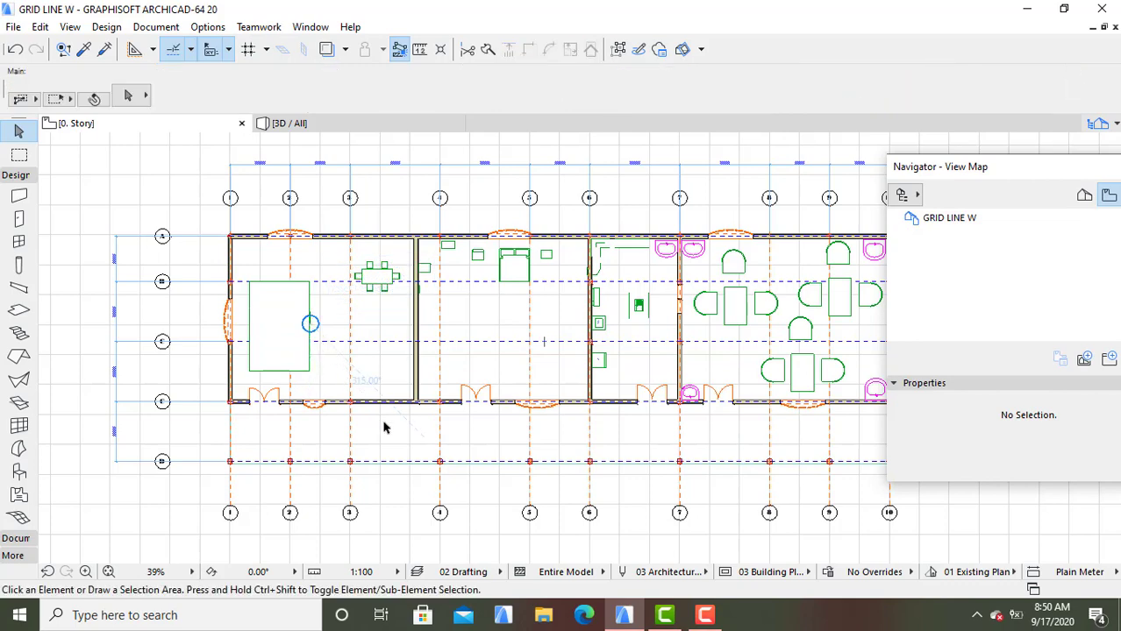
Move the sofa layout off the carpet to the free floor near grid line 3, below the dining table, and check it in 3D
{"action": "mouse_move", "coordinate": [361, 328]}
{"action": "left_mouse_down"}
{"action": "mouse_move", "coordinate": [355, 318]}
{"action": "mouse_move", "coordinate": [368, 319]}
{"action": "left_mouse_up"}
{"action": "left_click", "coordinate": [309, 331]}
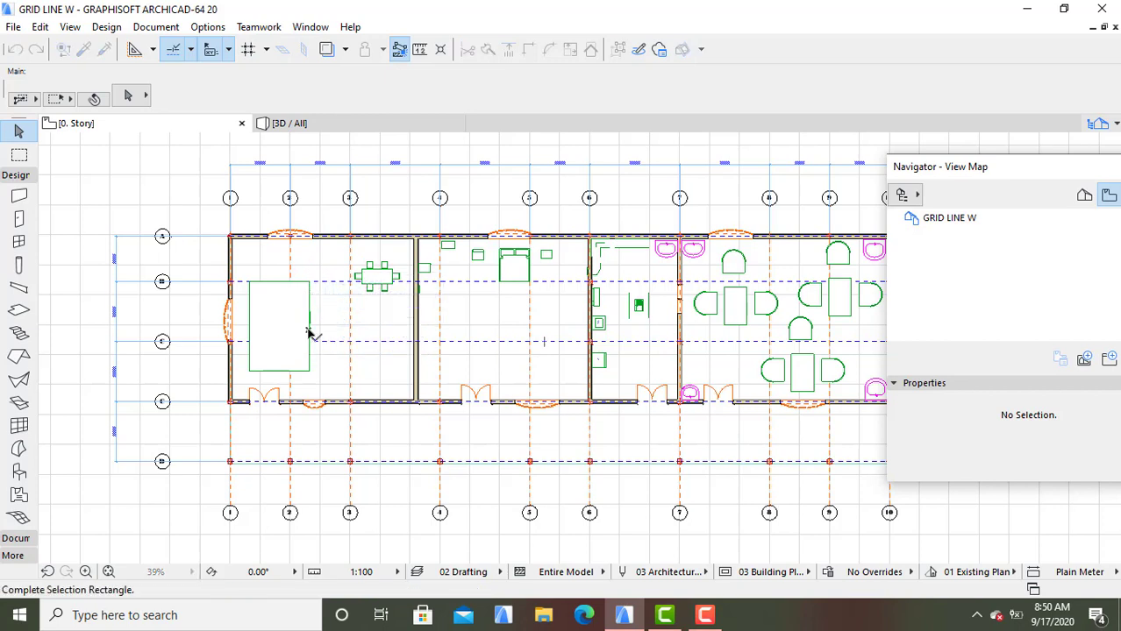
{"action": "left_click", "coordinate": [308, 330]}
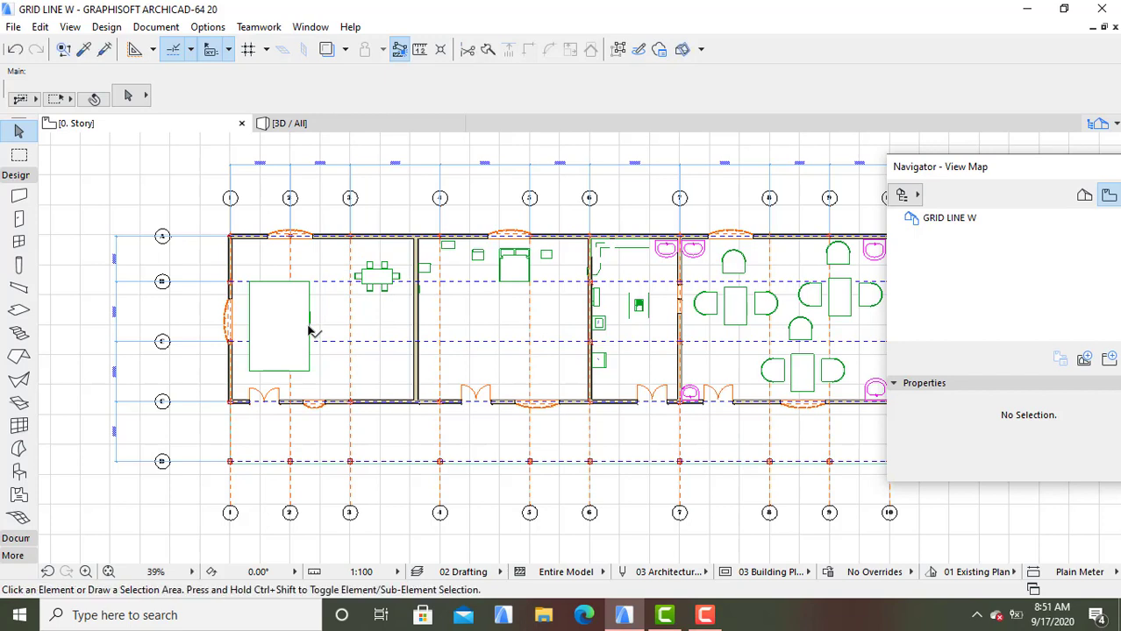
{"action": "left_click", "coordinate": [309, 282]}
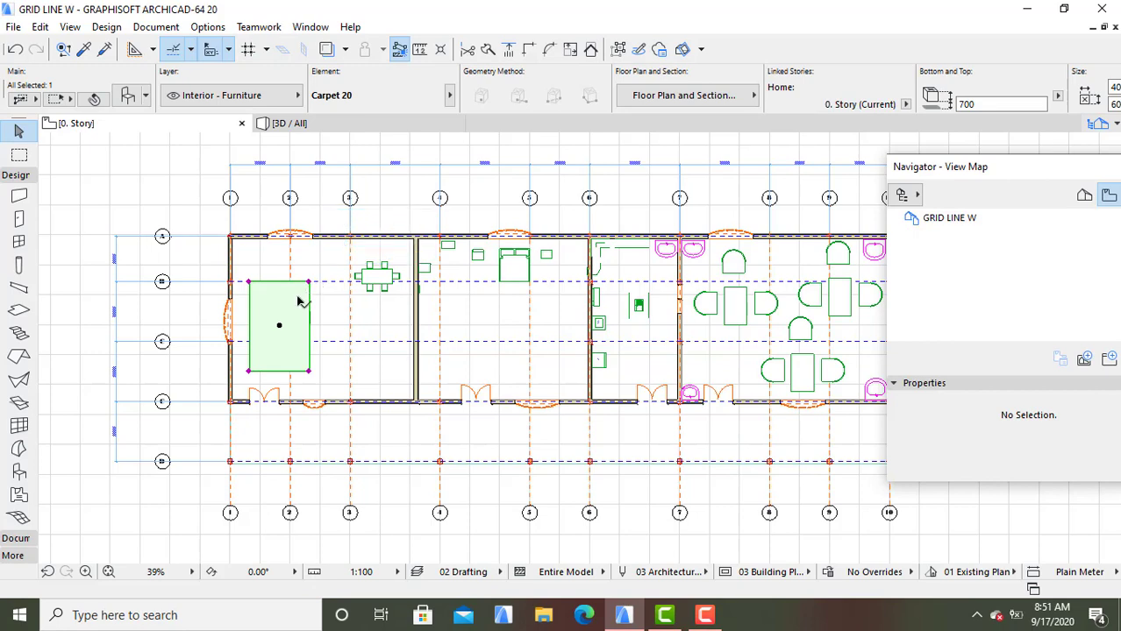
{"action": "left_click_drag", "start_coordinate": [377, 278], "coordinate": [279, 320]}
{"action": "right_click", "coordinate": [297, 315]}
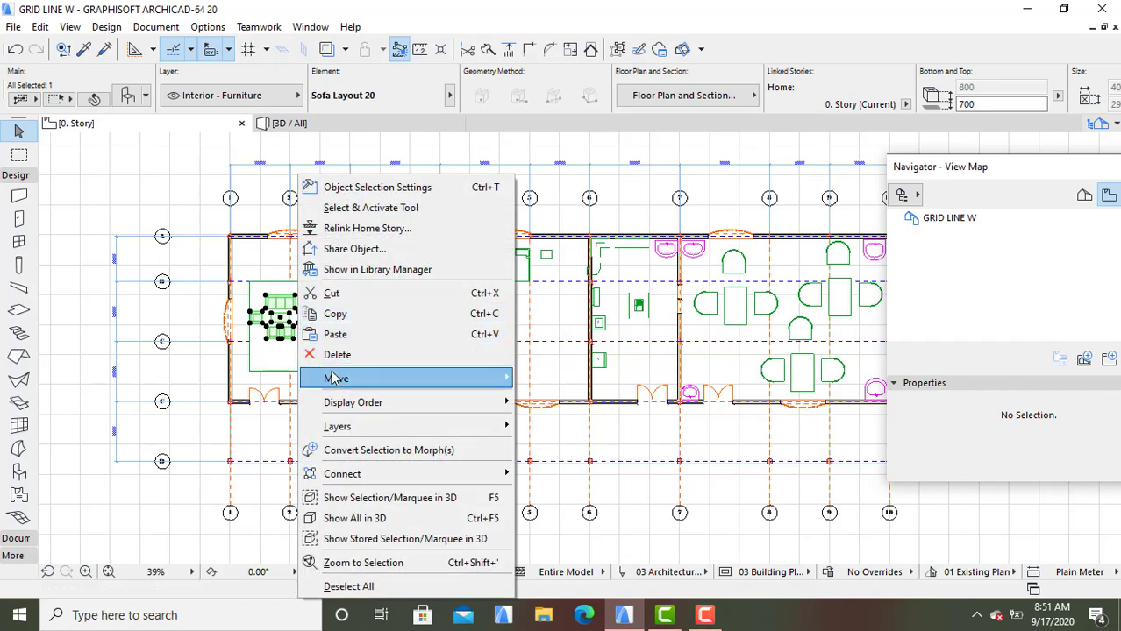
{"action": "mouse_move", "coordinate": [454, 386]}
{"action": "left_click", "coordinate": [547, 381]}
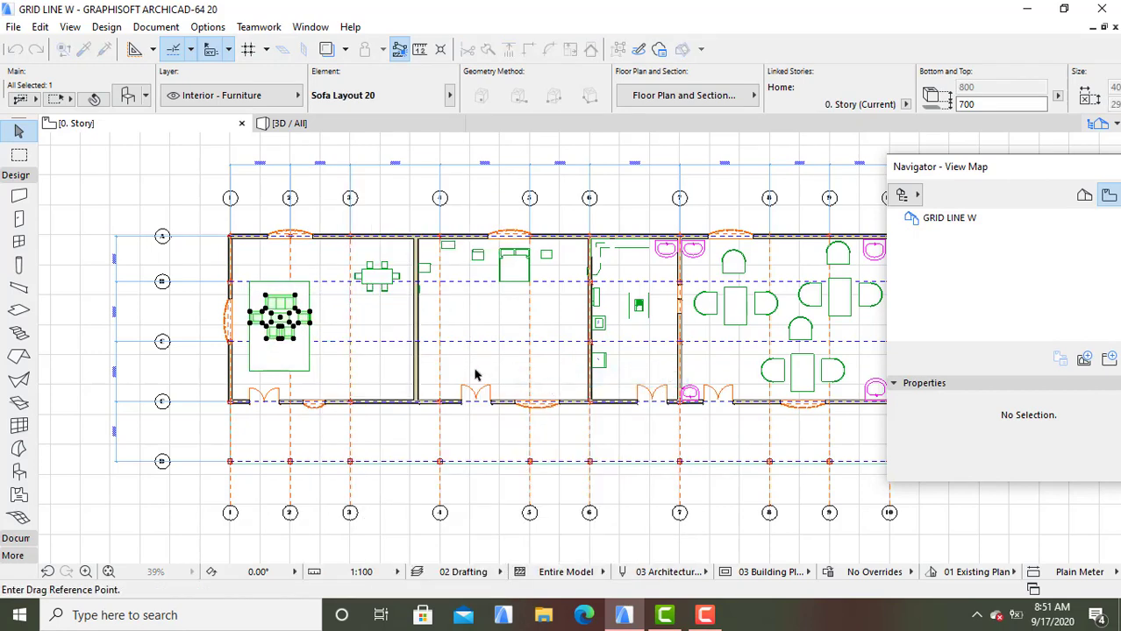
{"action": "left_click", "coordinate": [301, 353]}
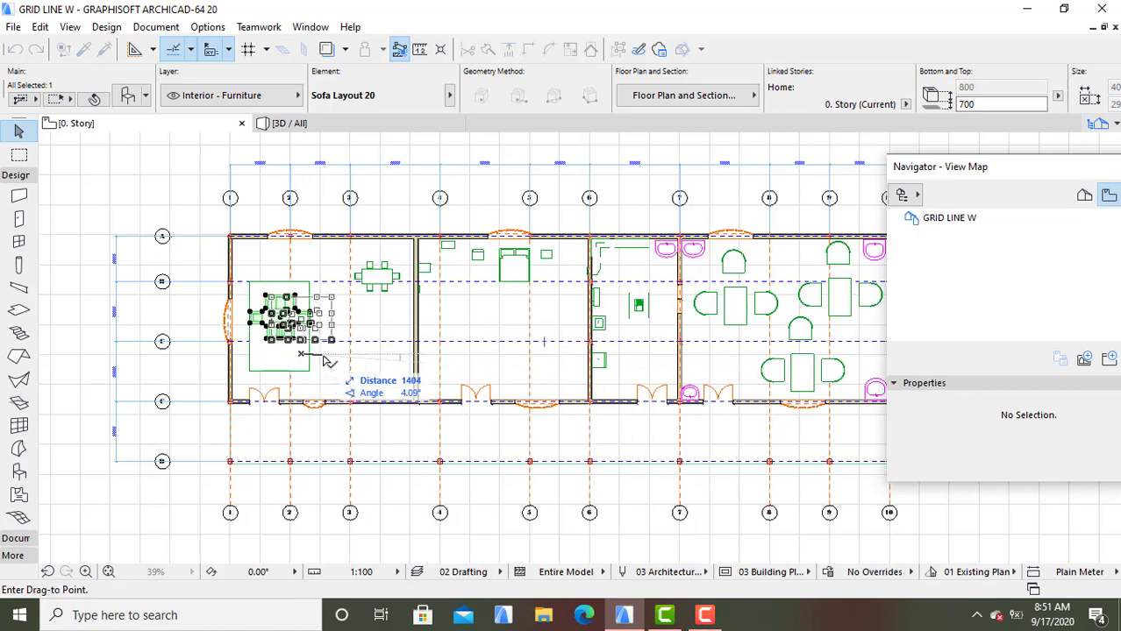
{"action": "left_click", "coordinate": [384, 368]}
{"action": "left_click", "coordinate": [321, 375]}
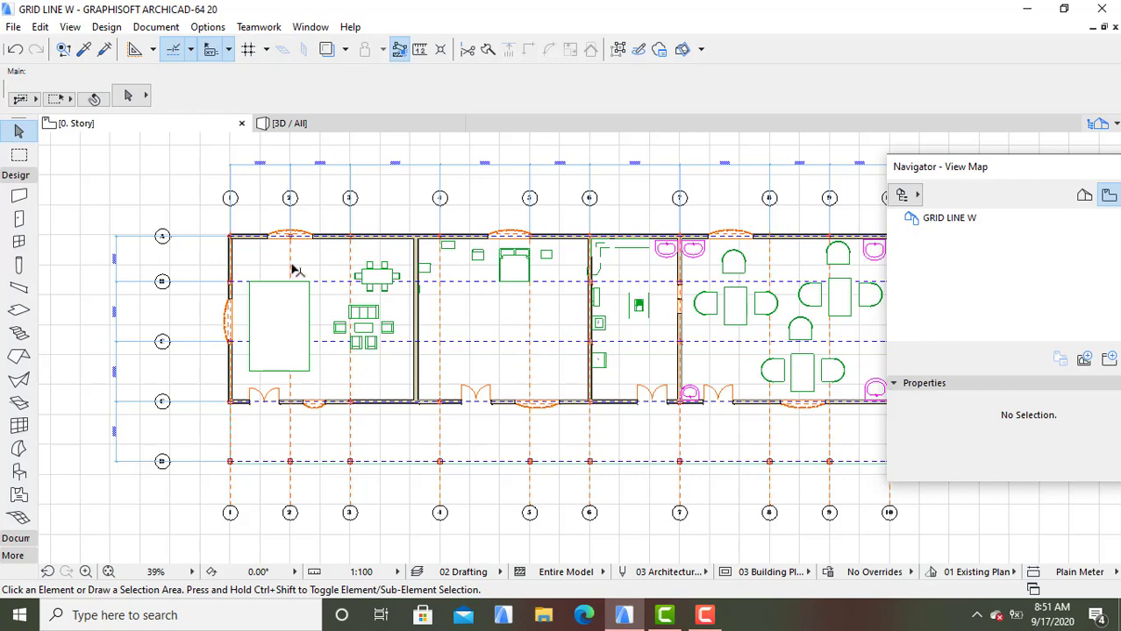
{"action": "left_click", "coordinate": [289, 123]}
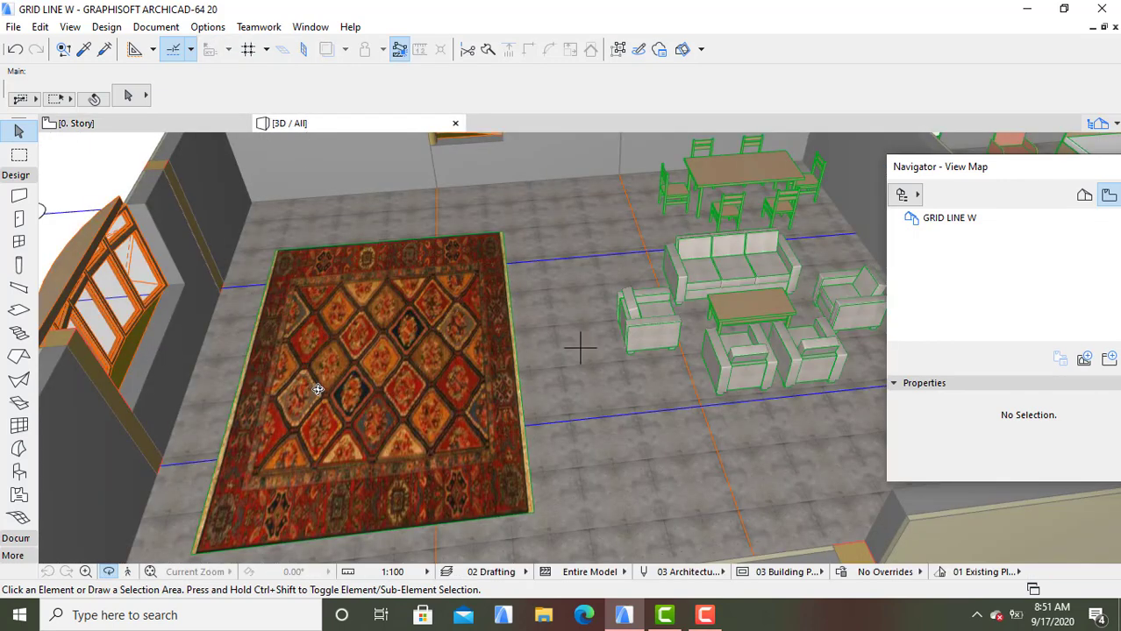
{"action": "left_click", "coordinate": [157, 124]}
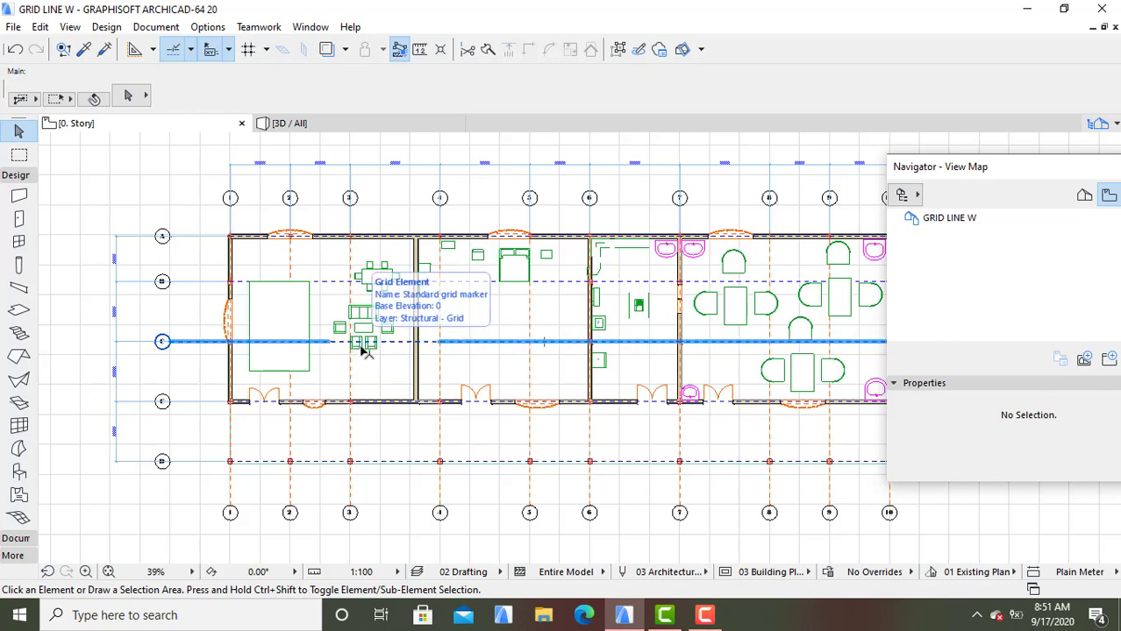
Try moving the sofa layout about 5640 mm horizontally back onto the middle of the carpet, and undo that move
{"action": "left_click", "coordinate": [365, 351]}
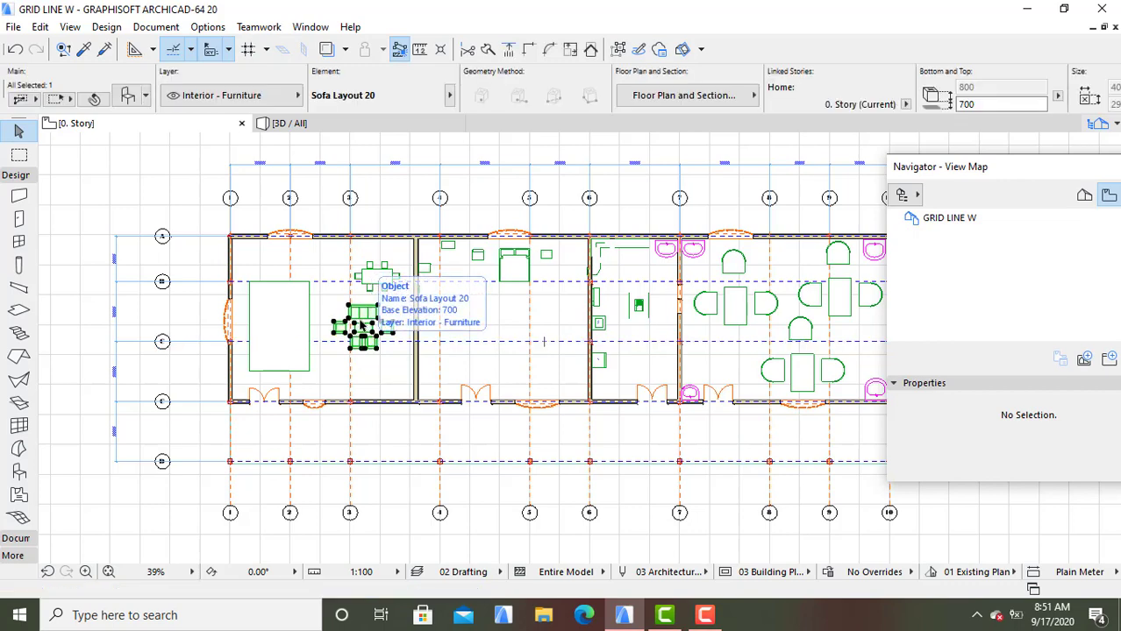
{"action": "right_click", "coordinate": [359, 349]}
{"action": "mouse_move", "coordinate": [406, 377]}
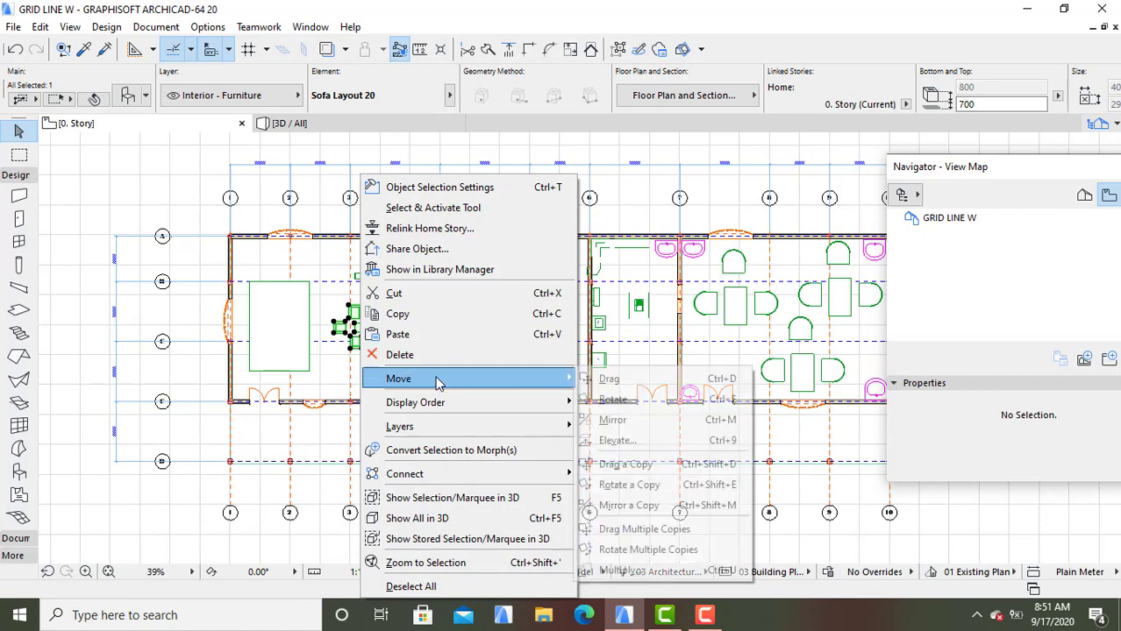
{"action": "left_click", "coordinate": [599, 379]}
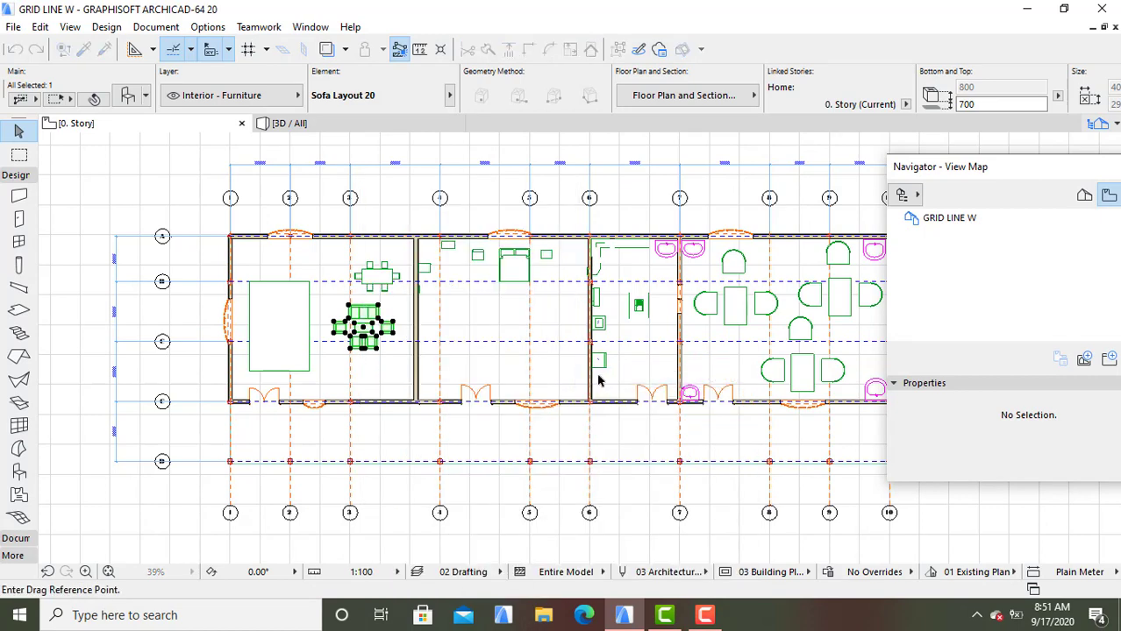
{"action": "left_click", "coordinate": [365, 349]}
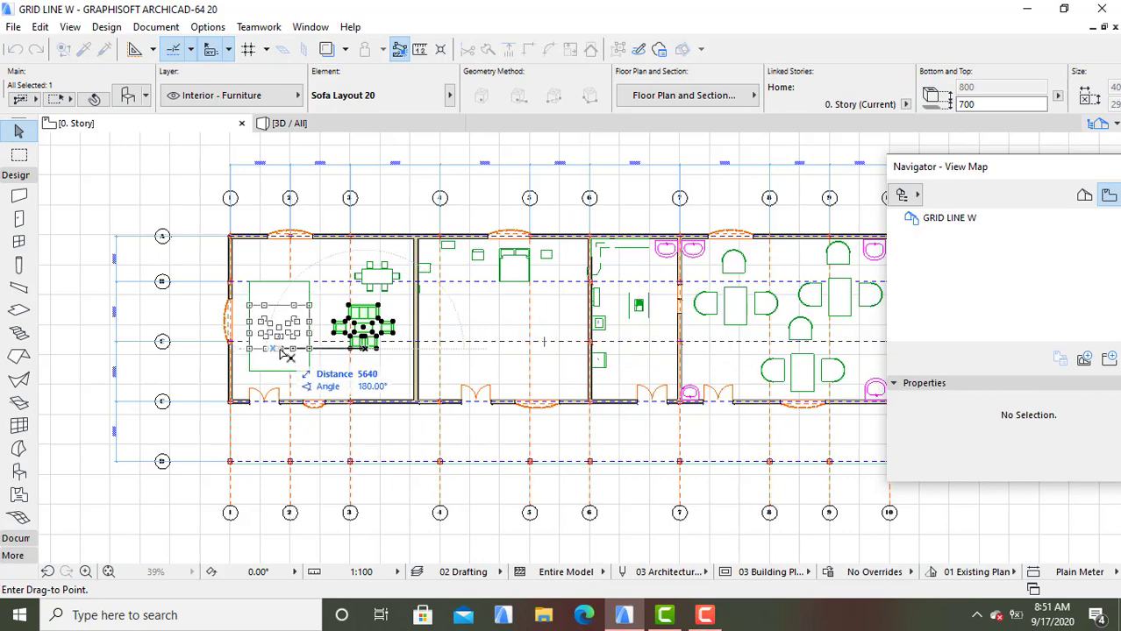
{"action": "left_click", "coordinate": [283, 353]}
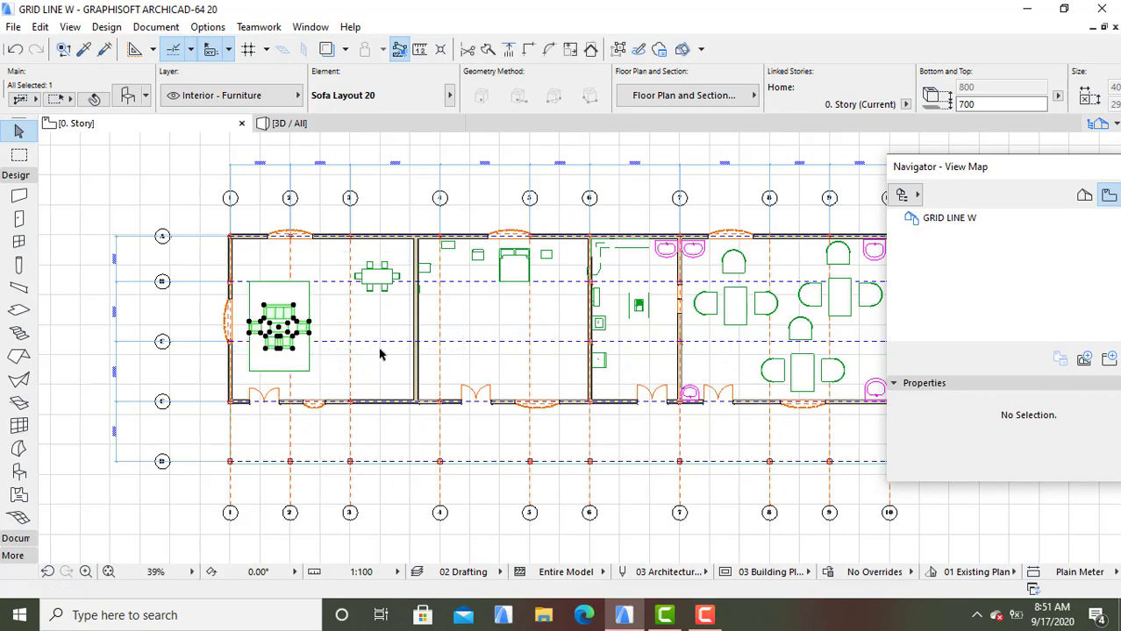
{"action": "key", "text": "Delete"}
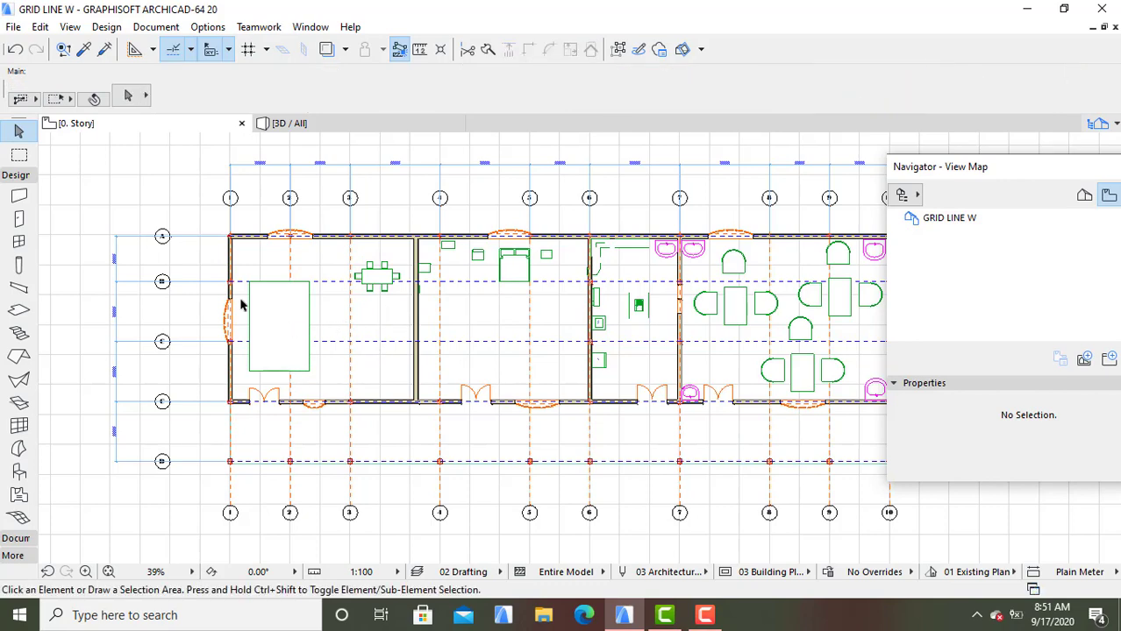
{"action": "left_click", "coordinate": [16, 51]}
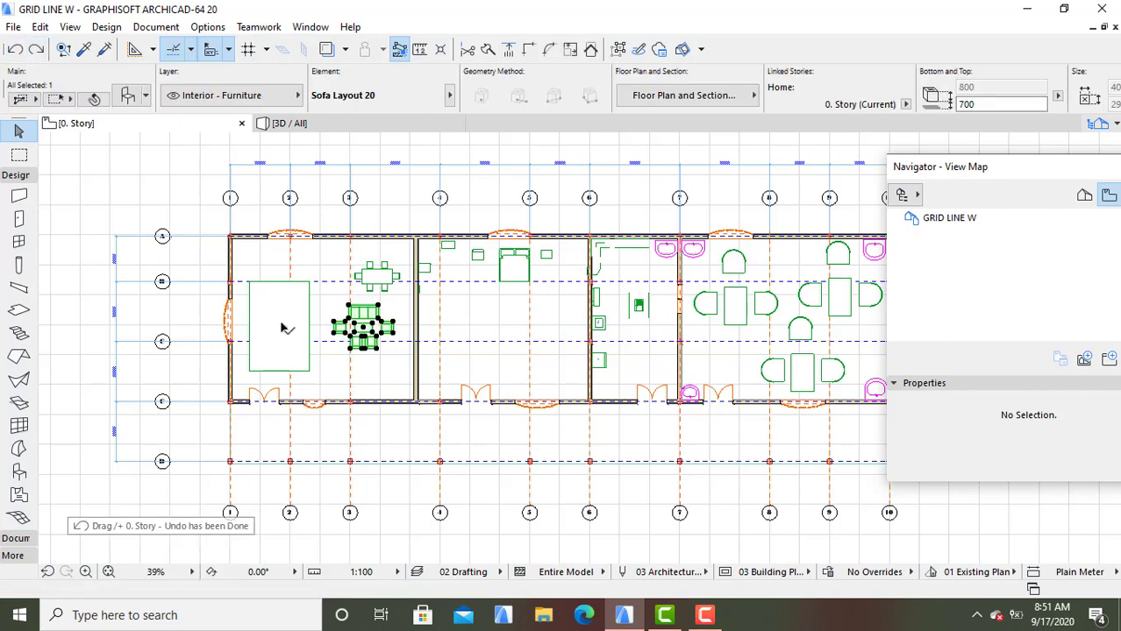
{"action": "left_click", "coordinate": [374, 200]}
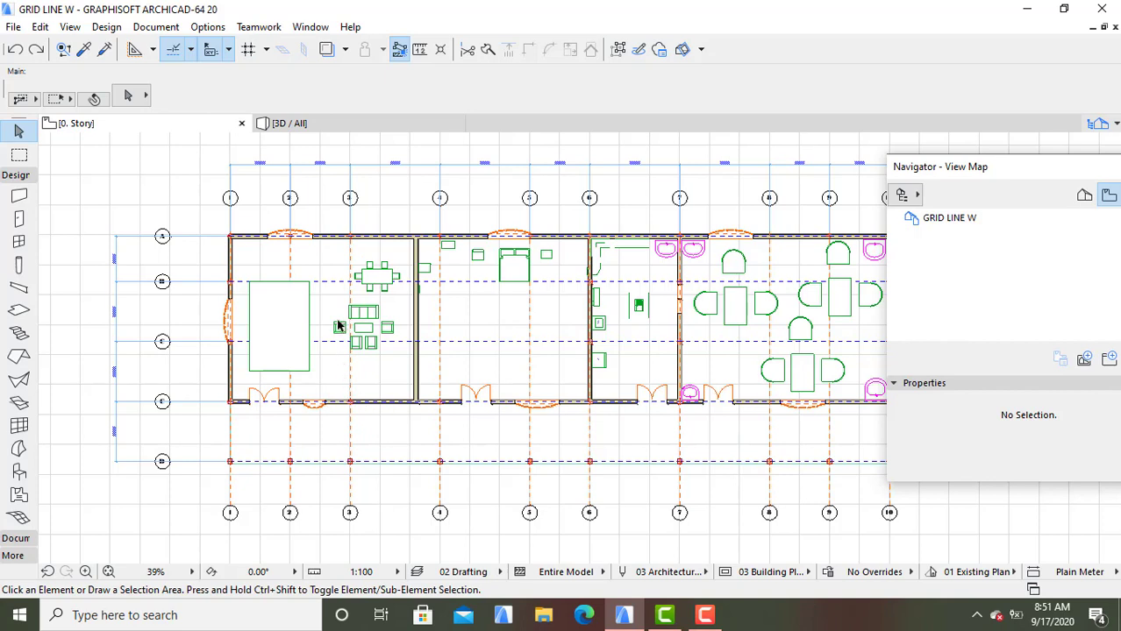
{"action": "left_click", "coordinate": [377, 349]}
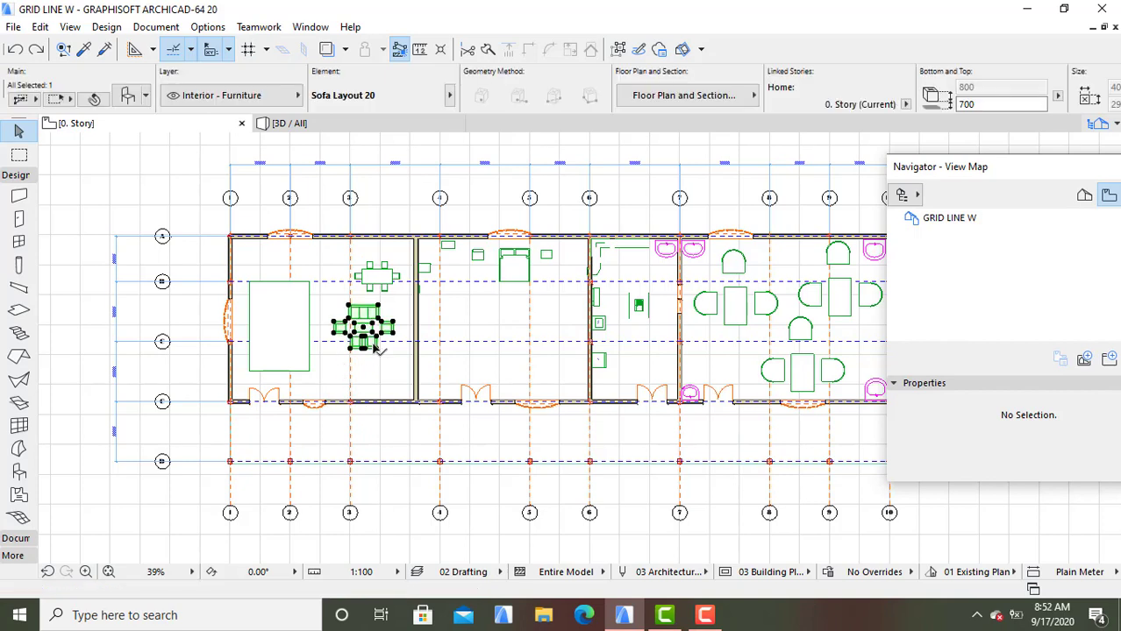
{"action": "right_click", "coordinate": [369, 341]}
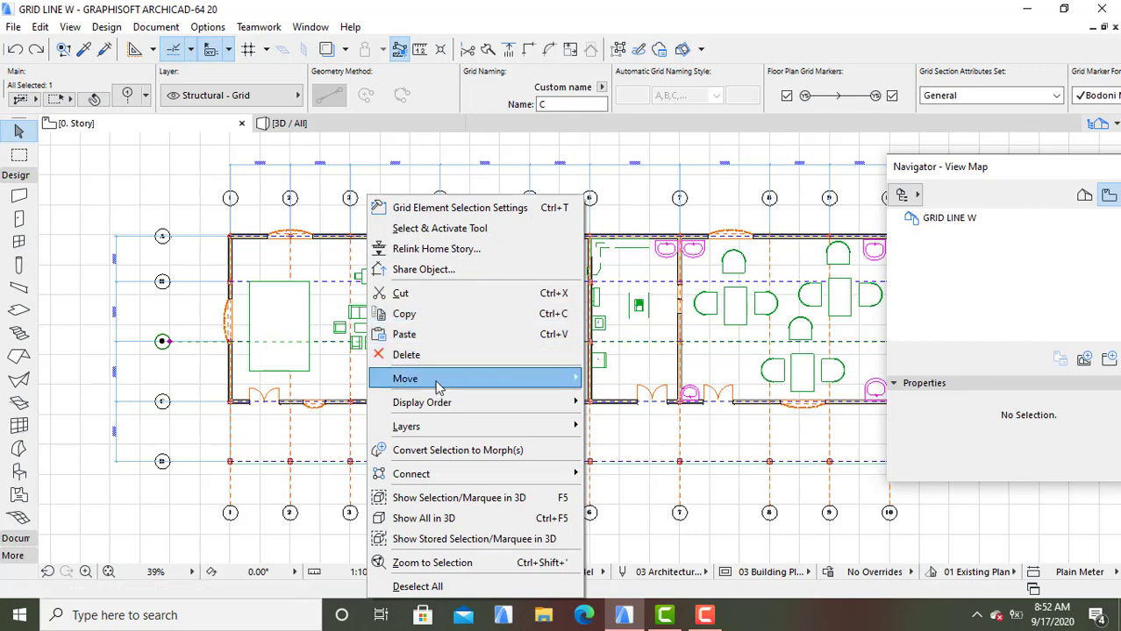
{"action": "mouse_move", "coordinate": [520, 383]}
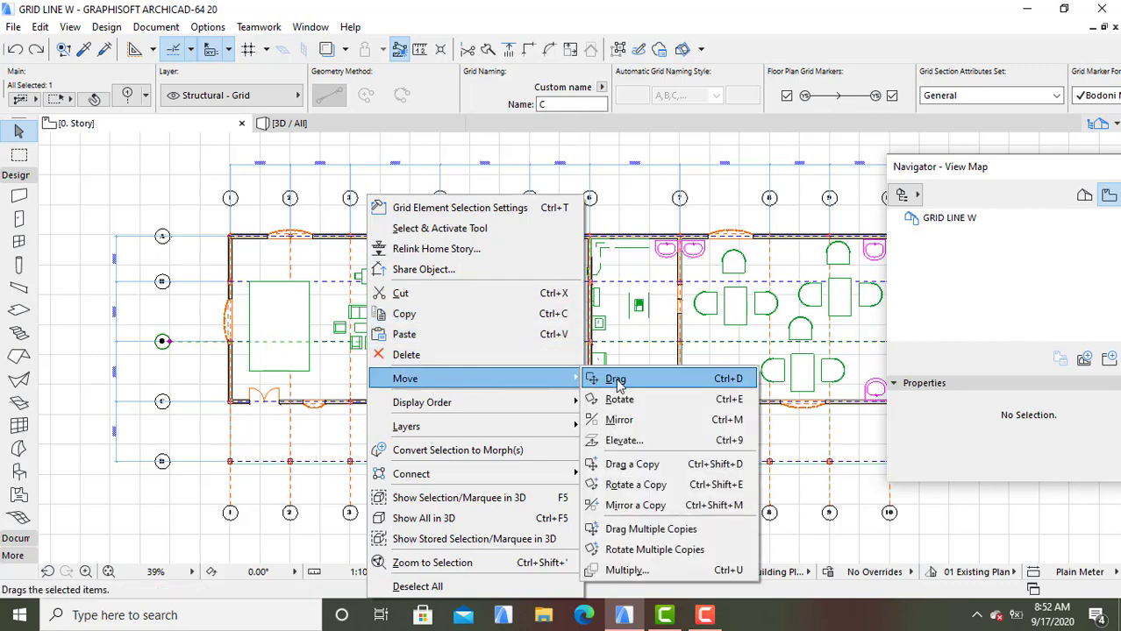
{"action": "left_click", "coordinate": [657, 399]}
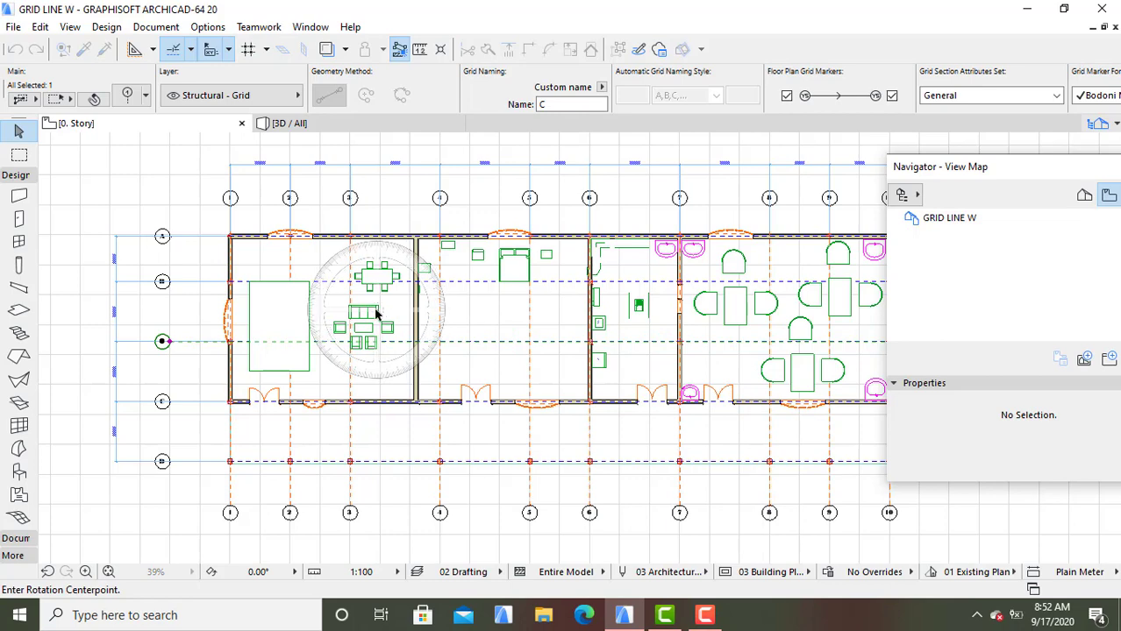
{"action": "left_click", "coordinate": [361, 312]}
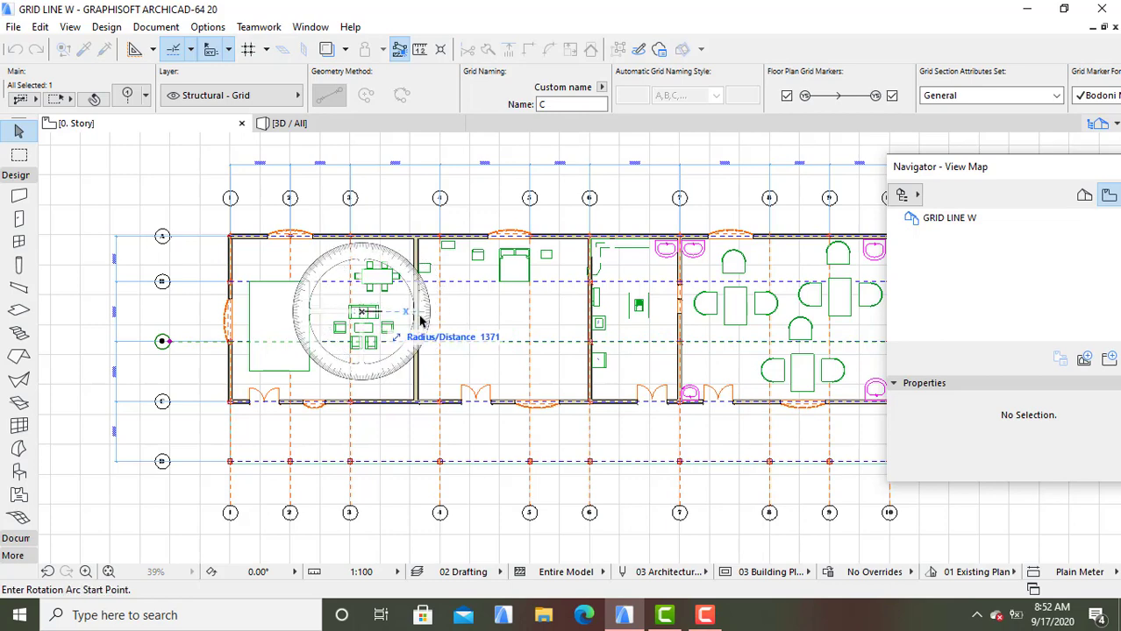
{"action": "left_click", "coordinate": [544, 314]}
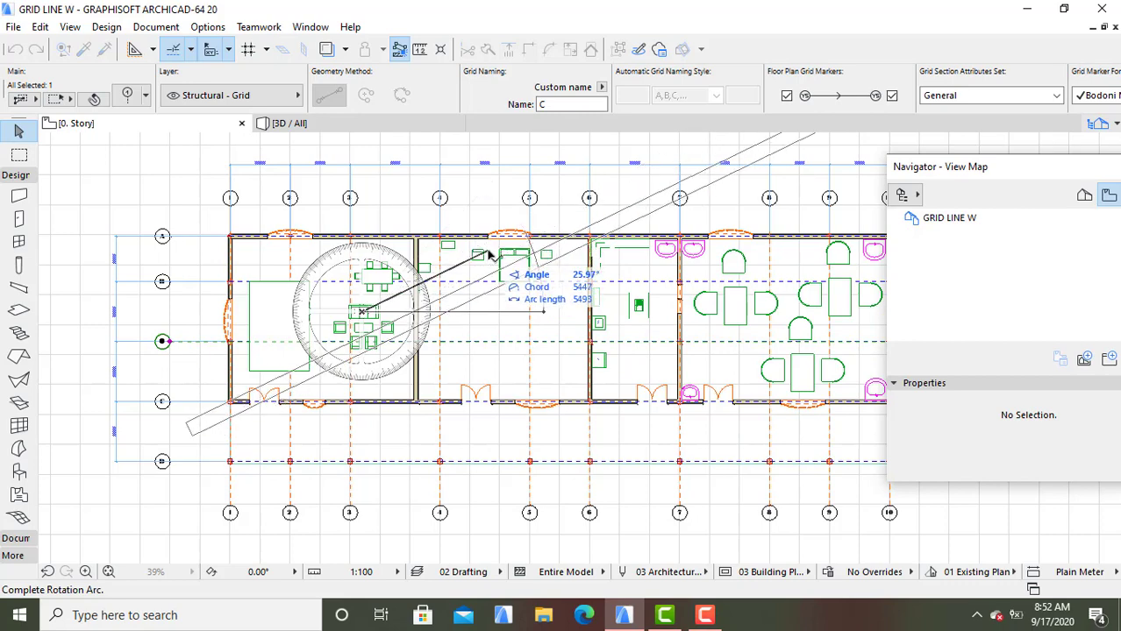
{"action": "key", "text": "Escape"}
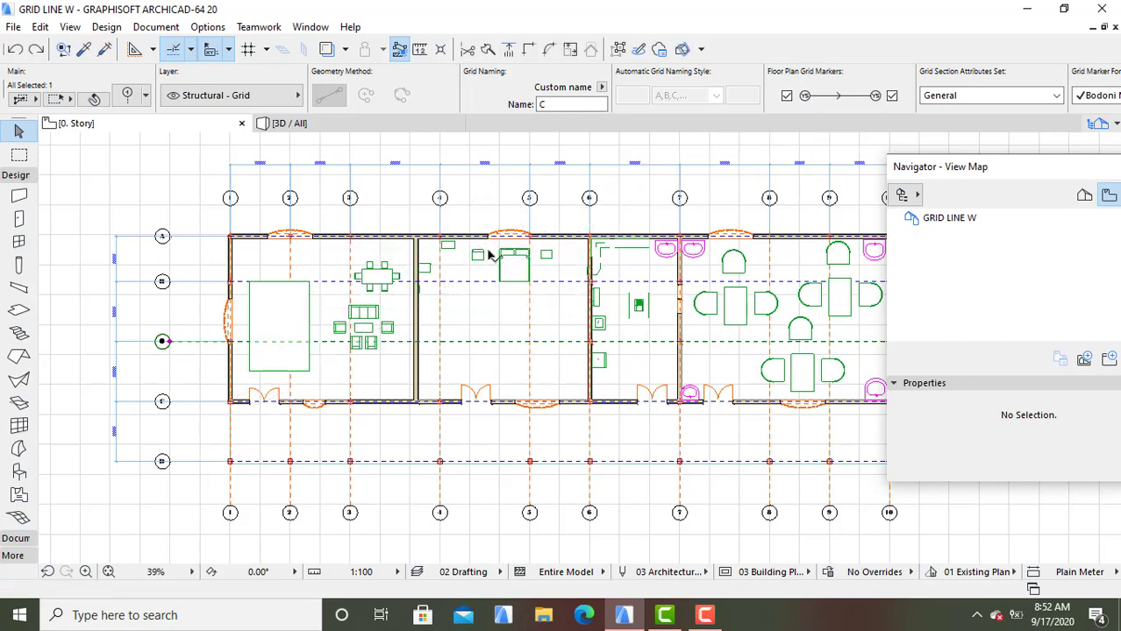
Rotate the sofa layout 90° counterclockwise about a point at its right-hand armchair
{"action": "left_click", "coordinate": [381, 325]}
{"action": "right_click", "coordinate": [375, 323]}
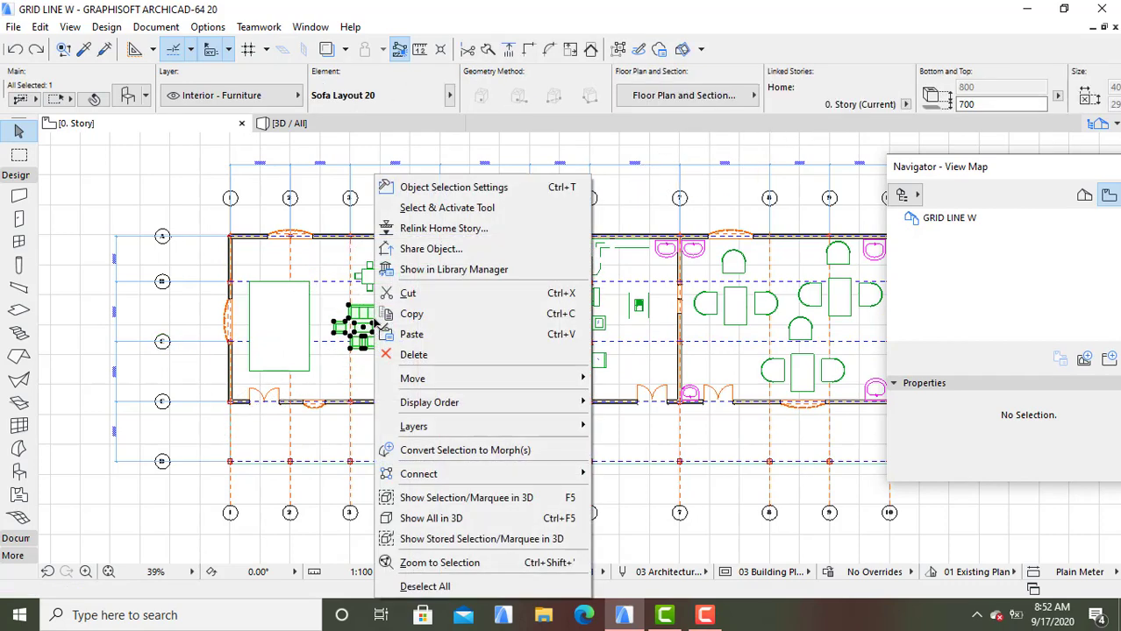
{"action": "mouse_move", "coordinate": [562, 388]}
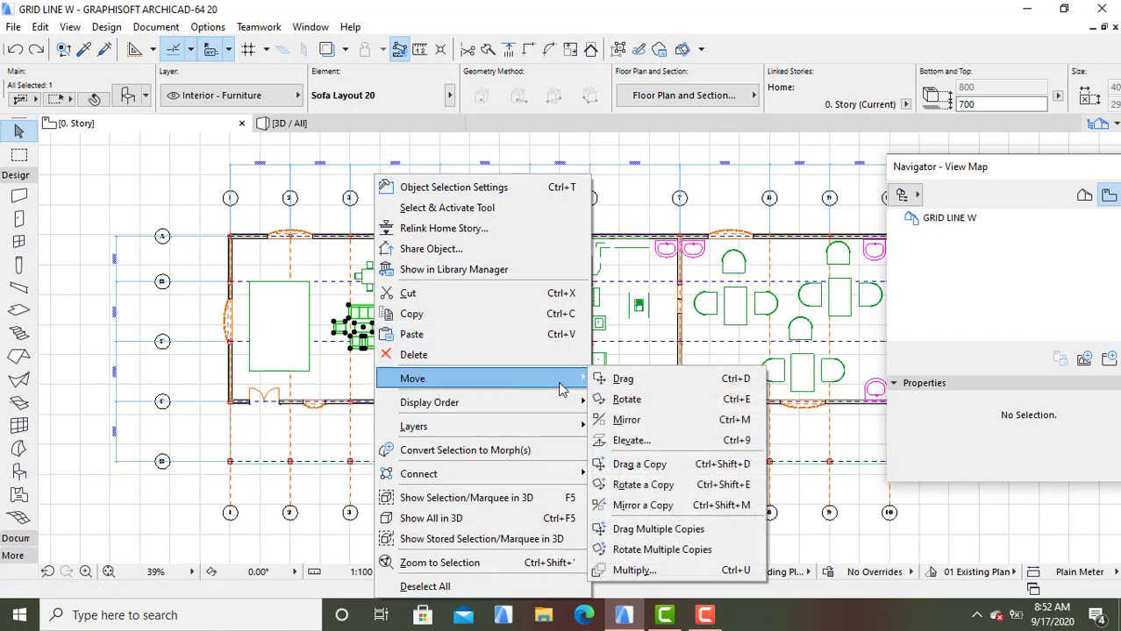
{"action": "left_click", "coordinate": [652, 400]}
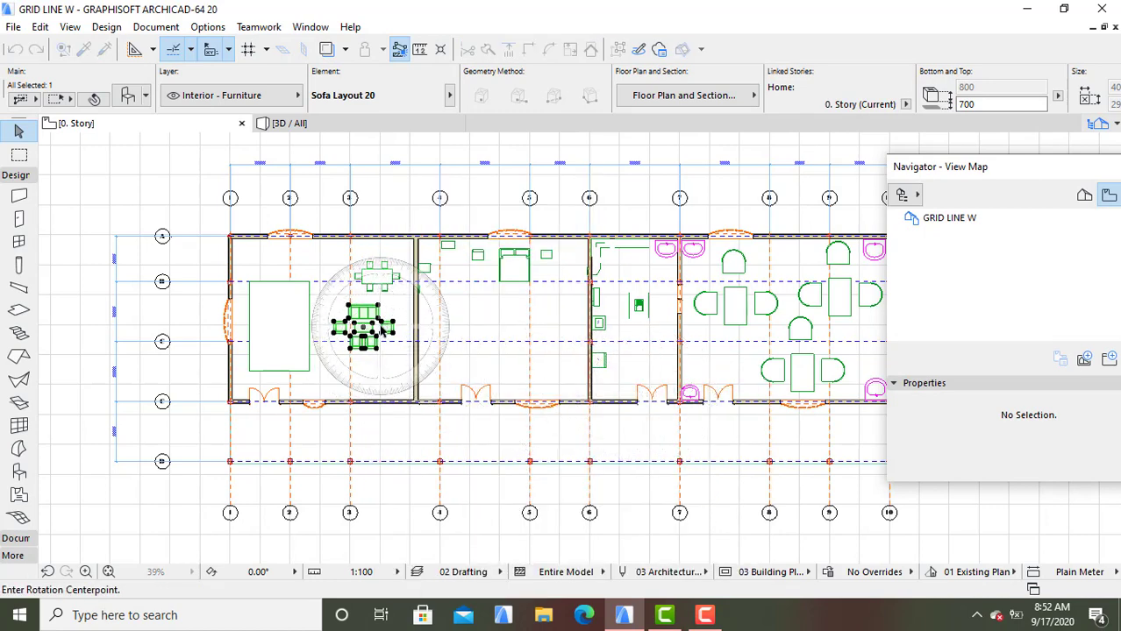
{"action": "left_click", "coordinate": [386, 329]}
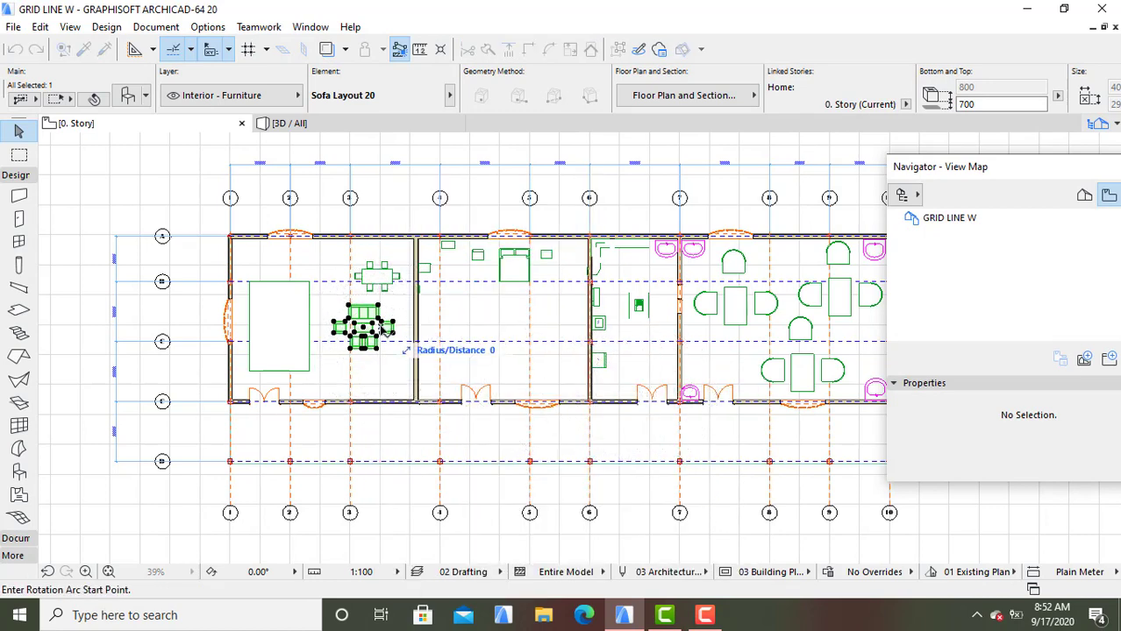
{"action": "left_click", "coordinate": [519, 329]}
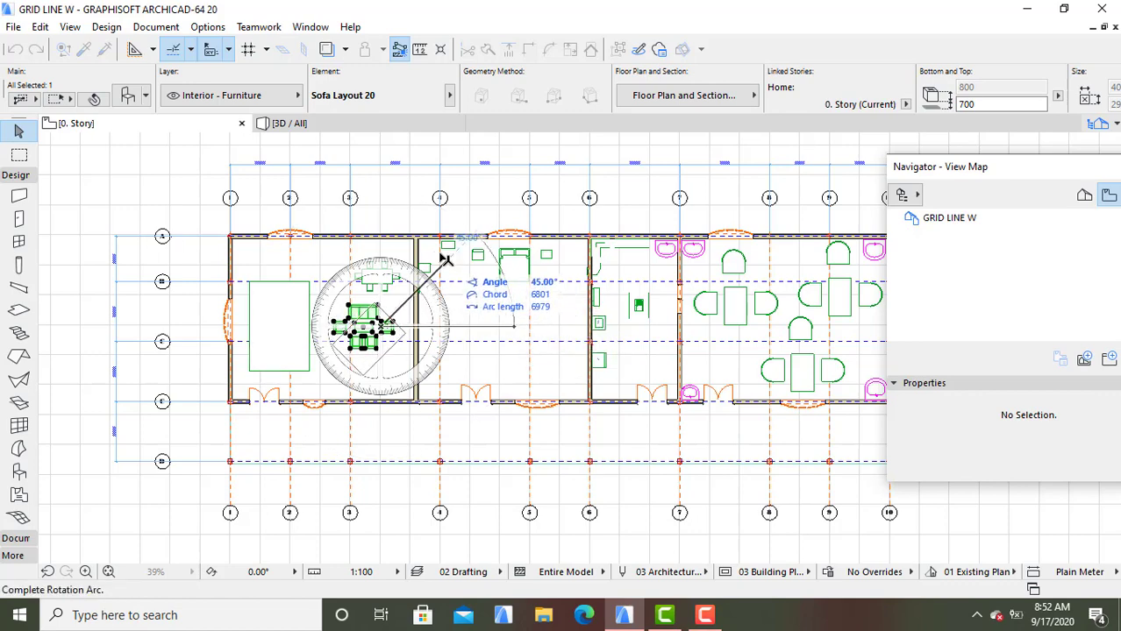
{"action": "left_click", "coordinate": [389, 230]}
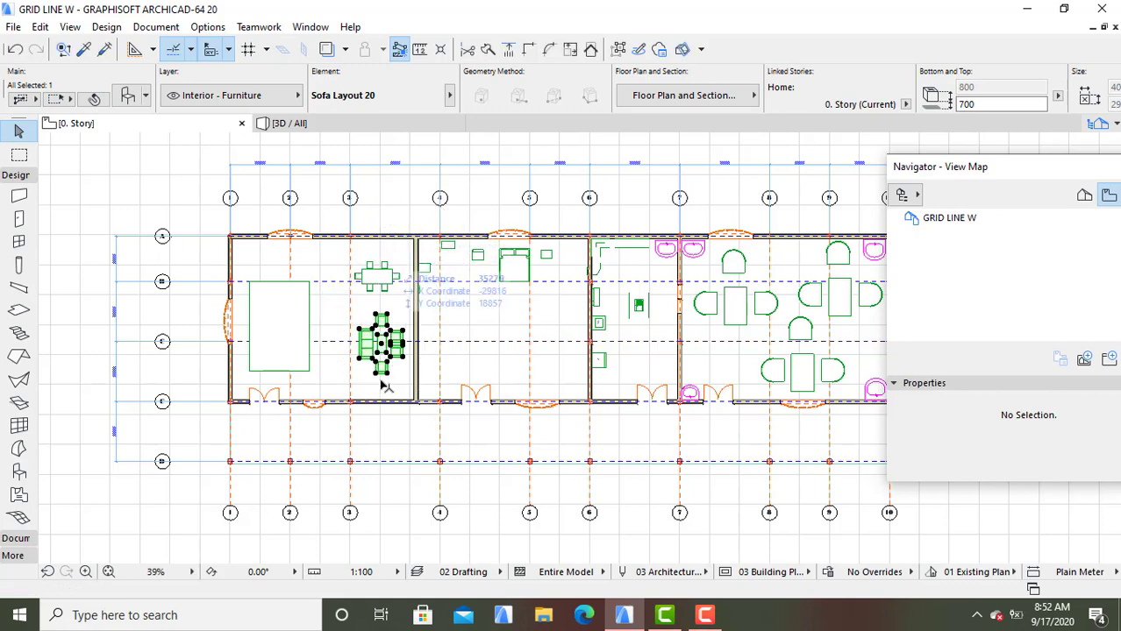
{"action": "left_click", "coordinate": [447, 329]}
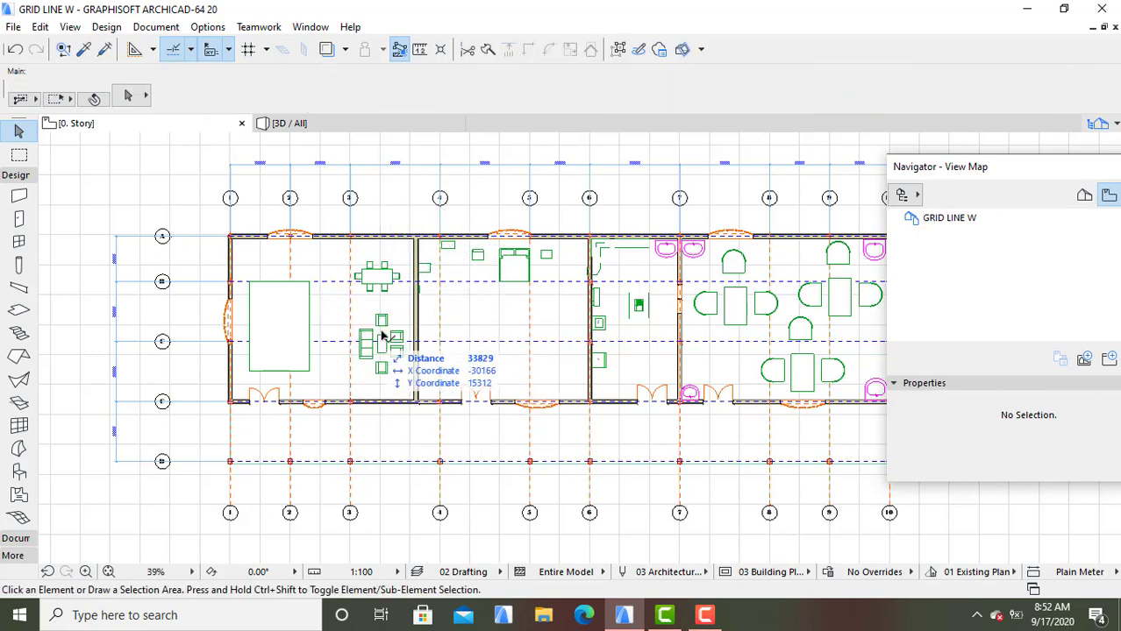
Move the rotated sofa layout about 6920 mm onto the middle of the carpet and check it in the 3D view
{"action": "left_click", "coordinate": [380, 333]}
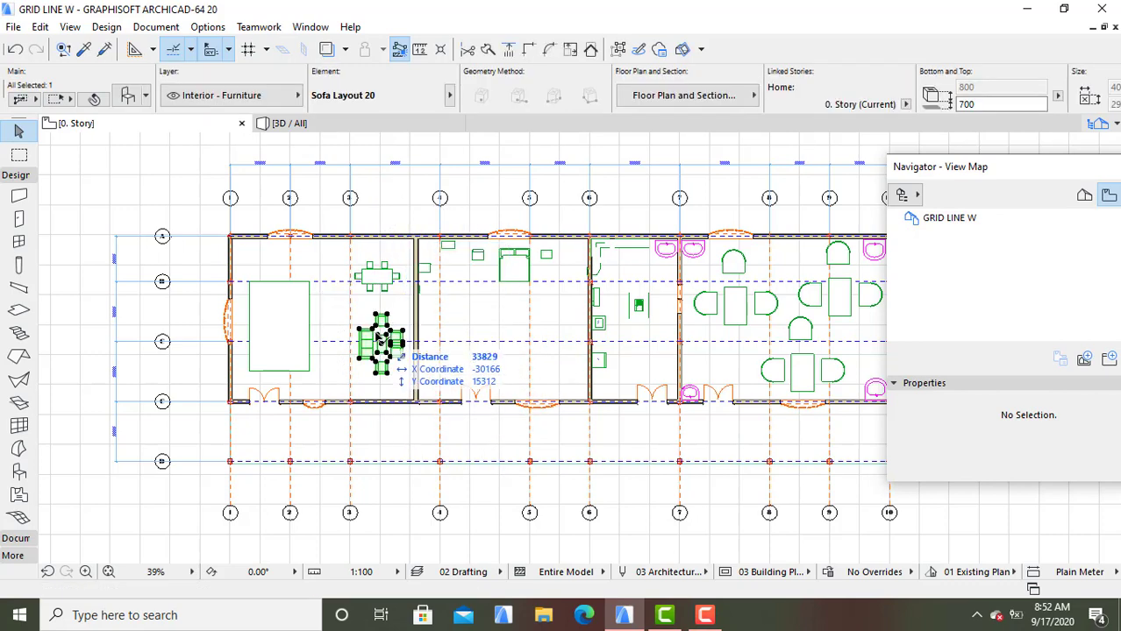
{"action": "right_click", "coordinate": [380, 336]}
{"action": "mouse_move", "coordinate": [568, 379]}
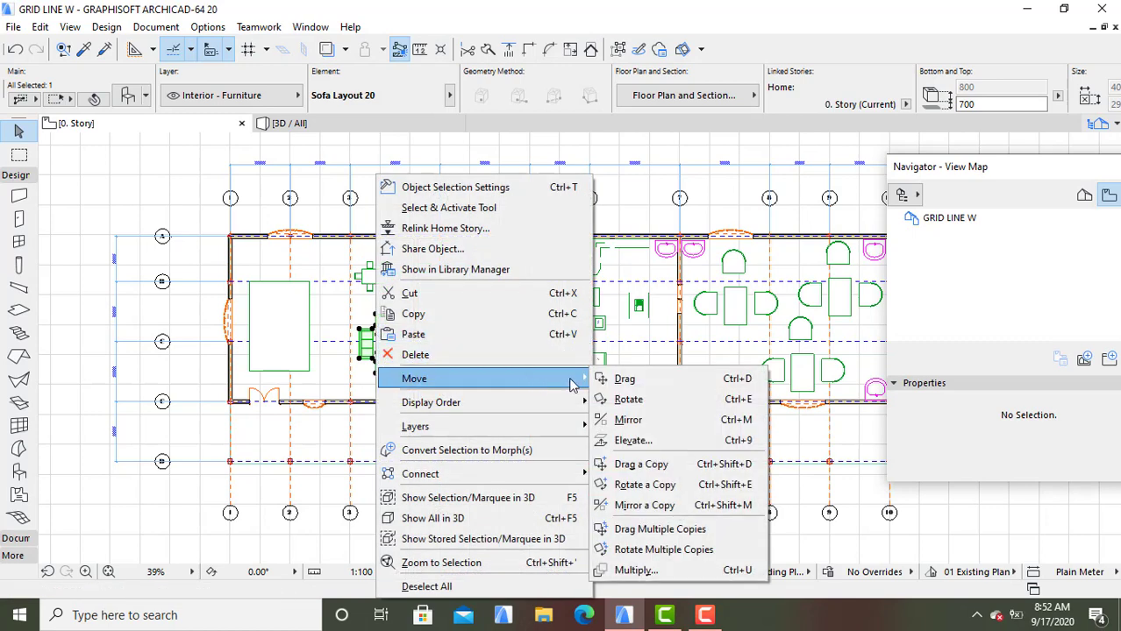
{"action": "left_click", "coordinate": [625, 379]}
{"action": "left_click", "coordinate": [379, 353]}
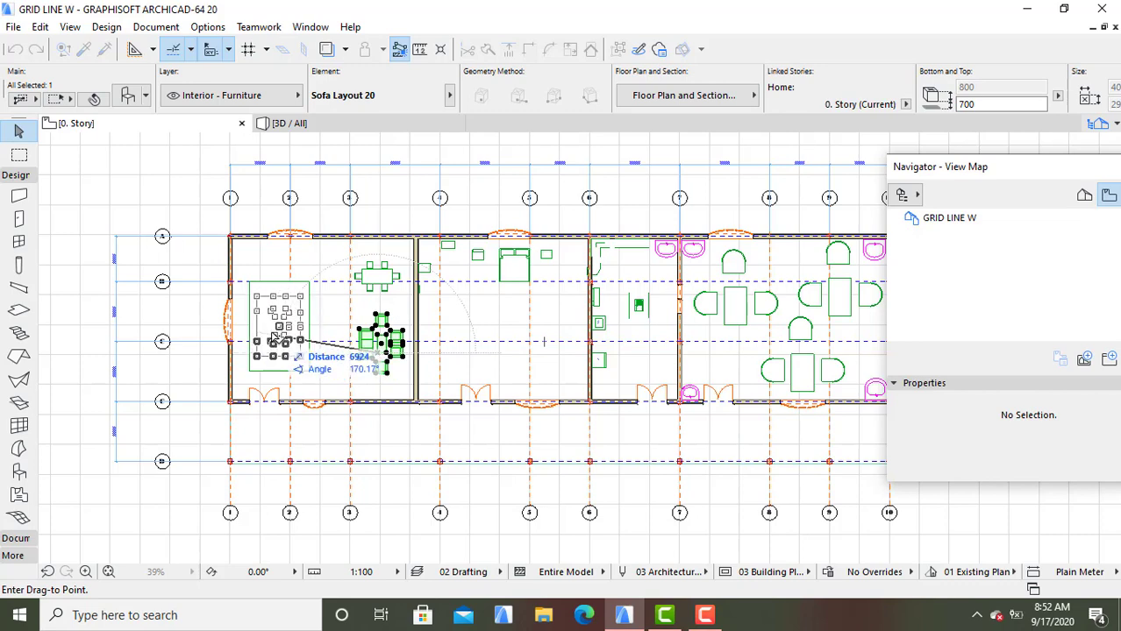
{"action": "left_click", "coordinate": [274, 338]}
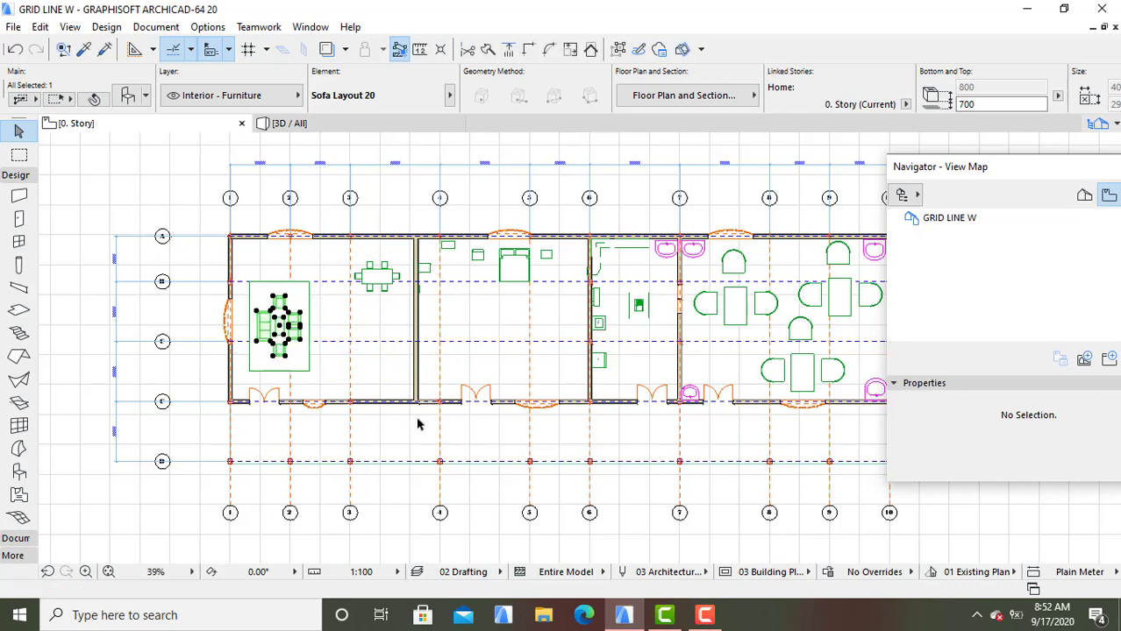
{"action": "left_click", "coordinate": [362, 123]}
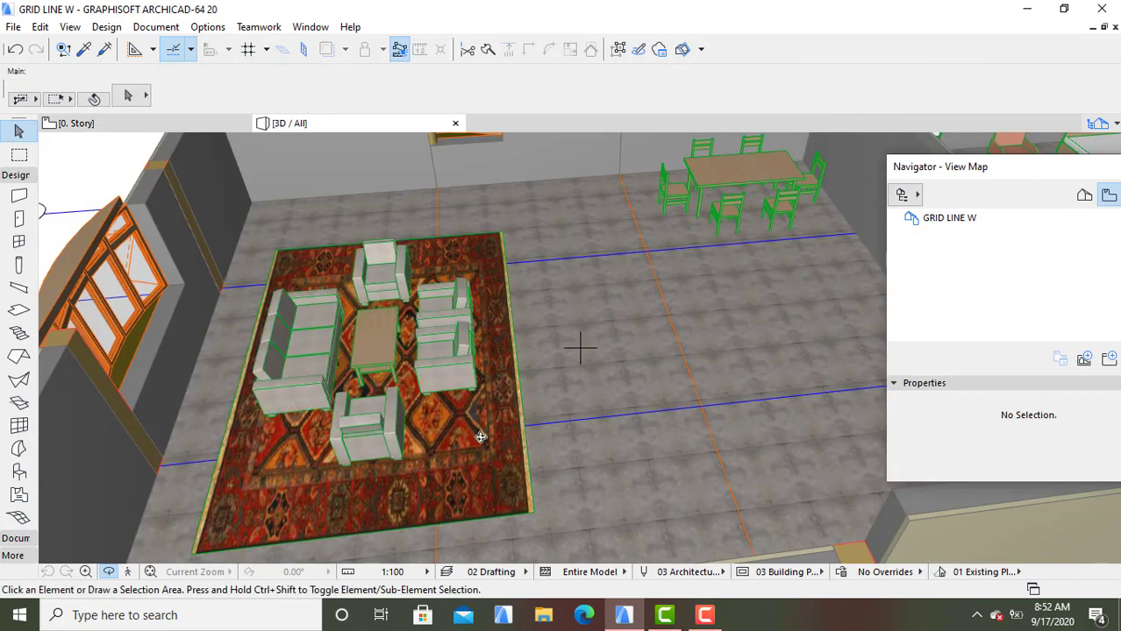
{"action": "left_click", "coordinate": [171, 126]}
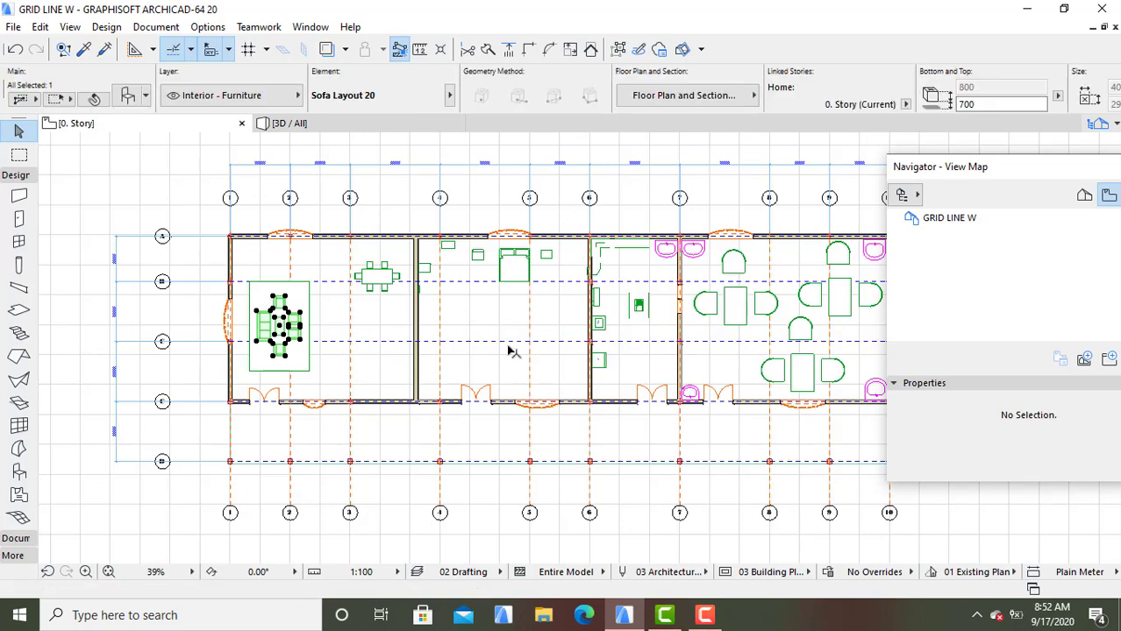
Browse the armchairs, designer chairs, office chairs and stools in the Chairs 20 library folder
{"action": "left_click", "coordinate": [129, 95]}
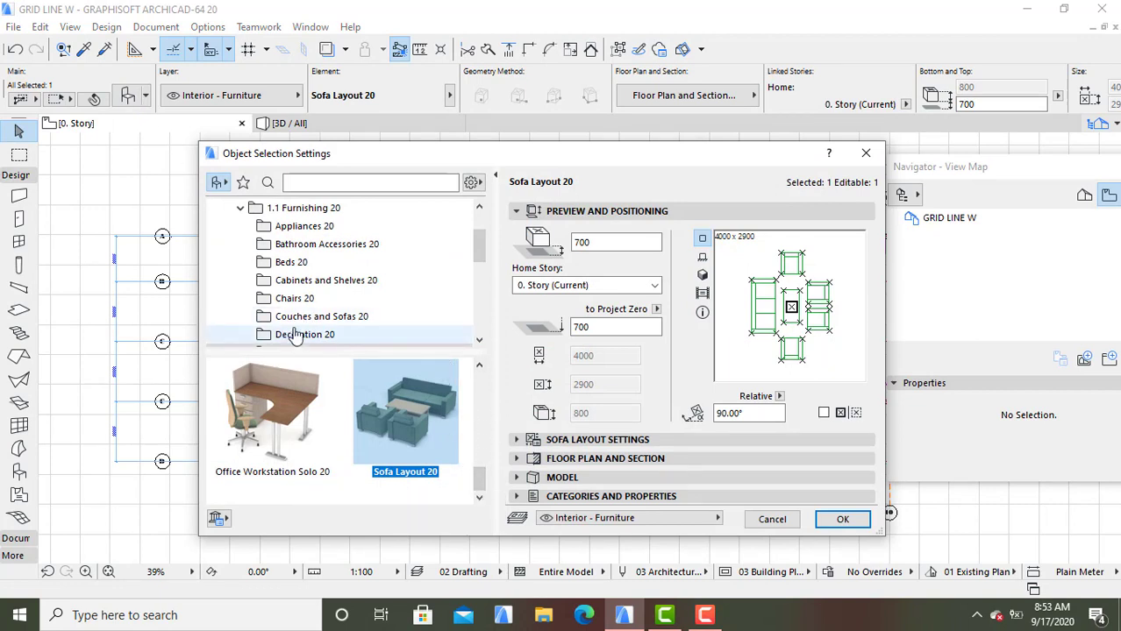
{"action": "left_click", "coordinate": [299, 300]}
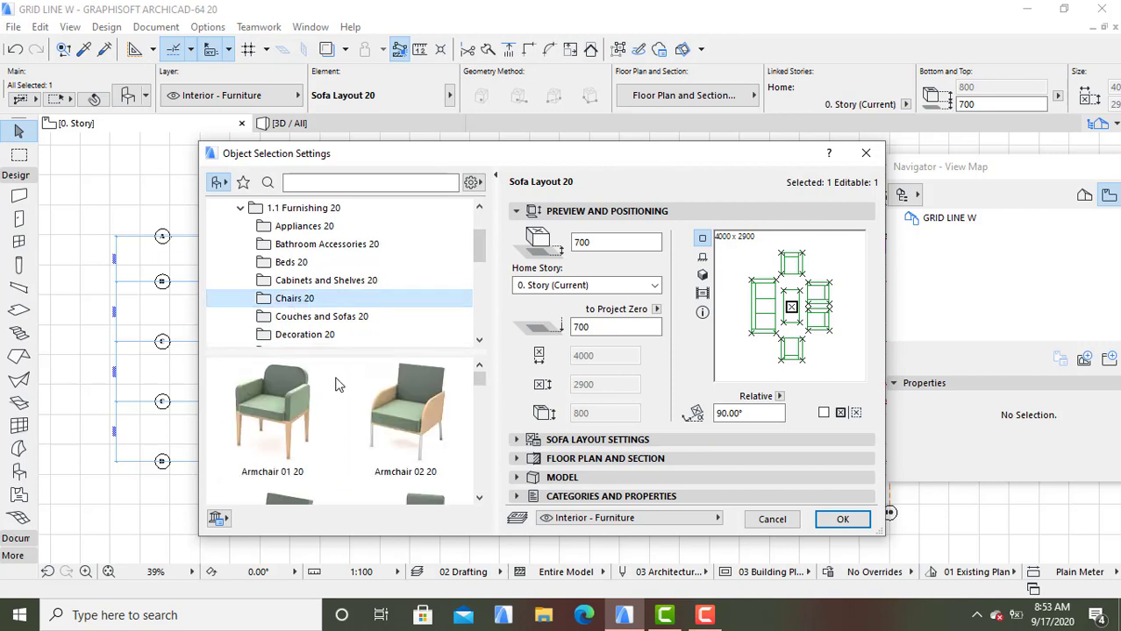
{"action": "scroll", "coordinate": [386, 421], "scroll_direction": "down", "scroll_amount": 2}
{"action": "scroll", "coordinate": [383, 434], "scroll_direction": "down", "scroll_amount": 6}
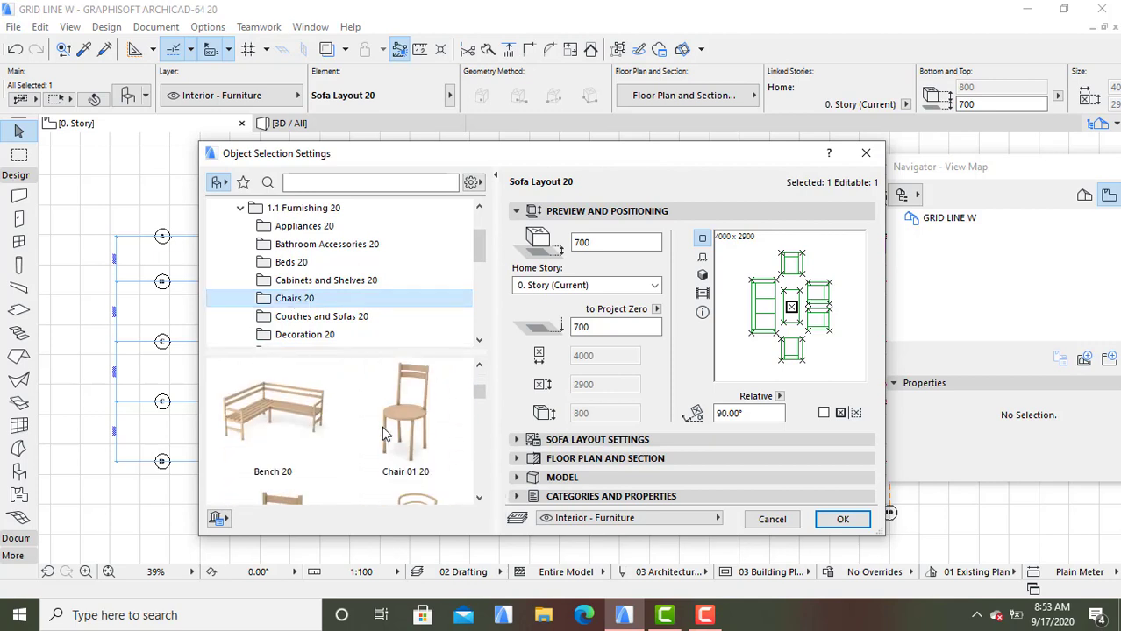
{"action": "scroll", "coordinate": [383, 434], "scroll_direction": "down", "scroll_amount": 5}
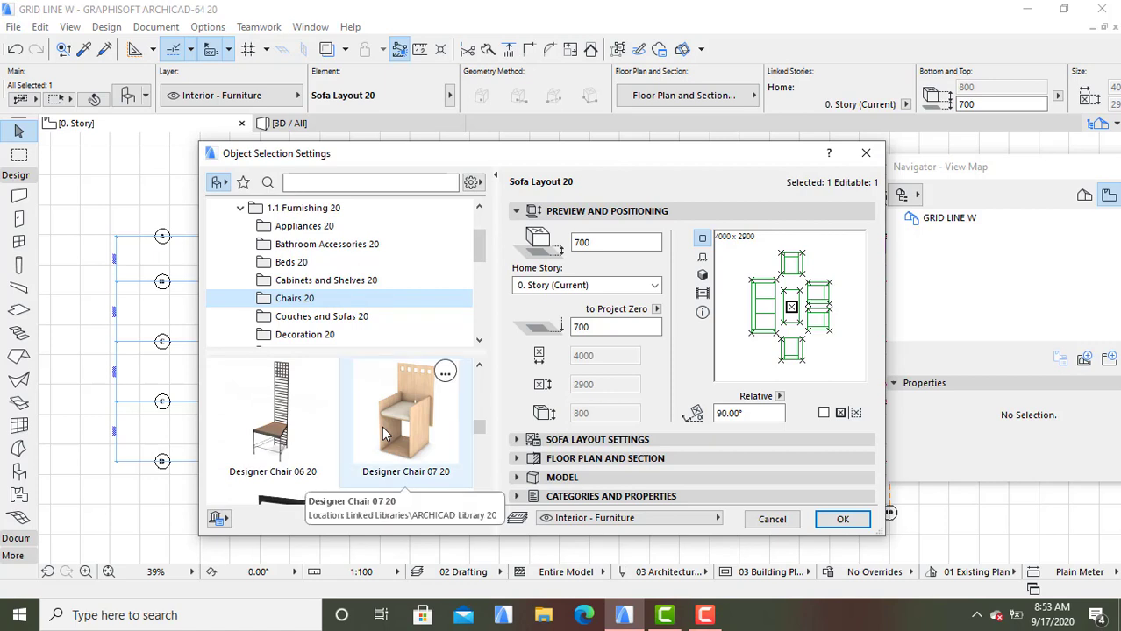
{"action": "scroll", "coordinate": [384, 435], "scroll_direction": "down", "scroll_amount": 5}
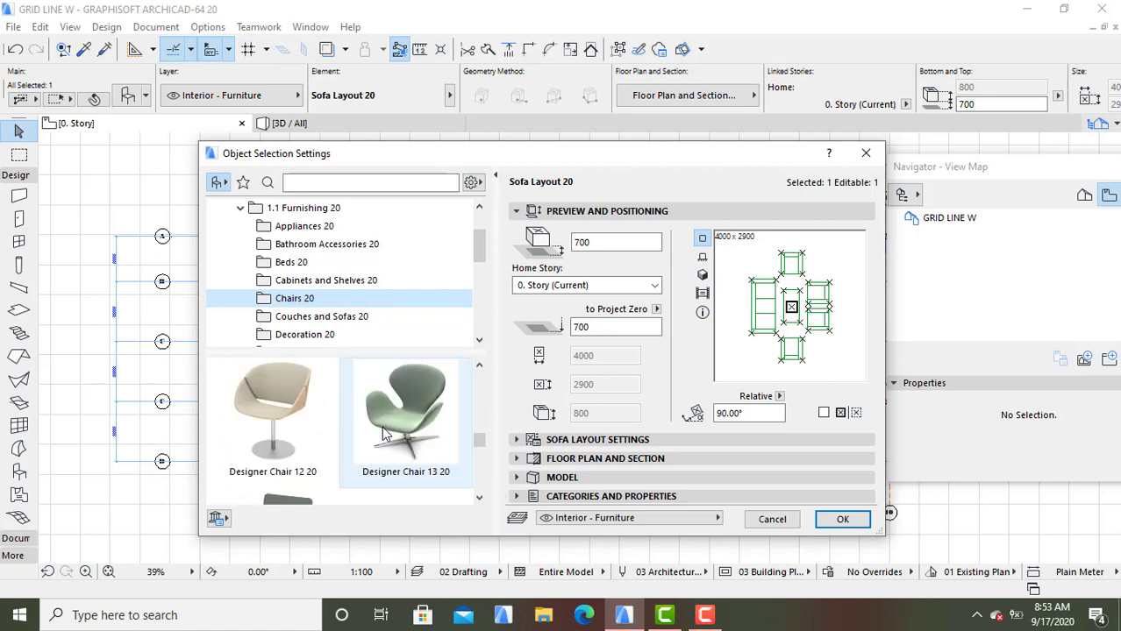
{"action": "scroll", "coordinate": [384, 434], "scroll_direction": "down", "scroll_amount": 4}
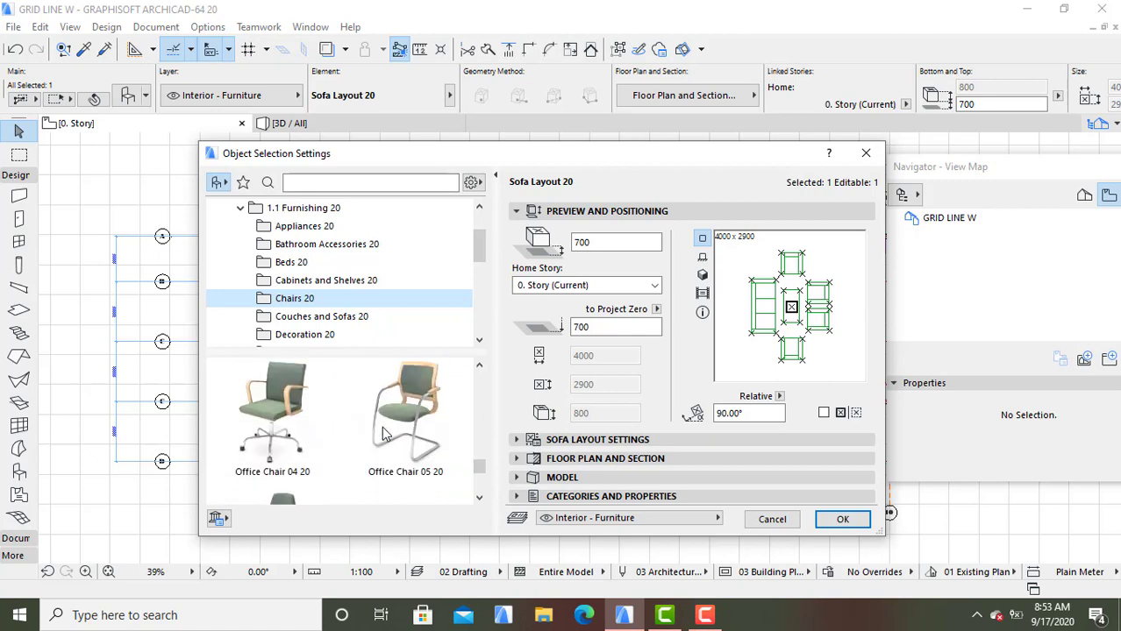
{"action": "scroll", "coordinate": [382, 426], "scroll_direction": "up", "scroll_amount": 3}
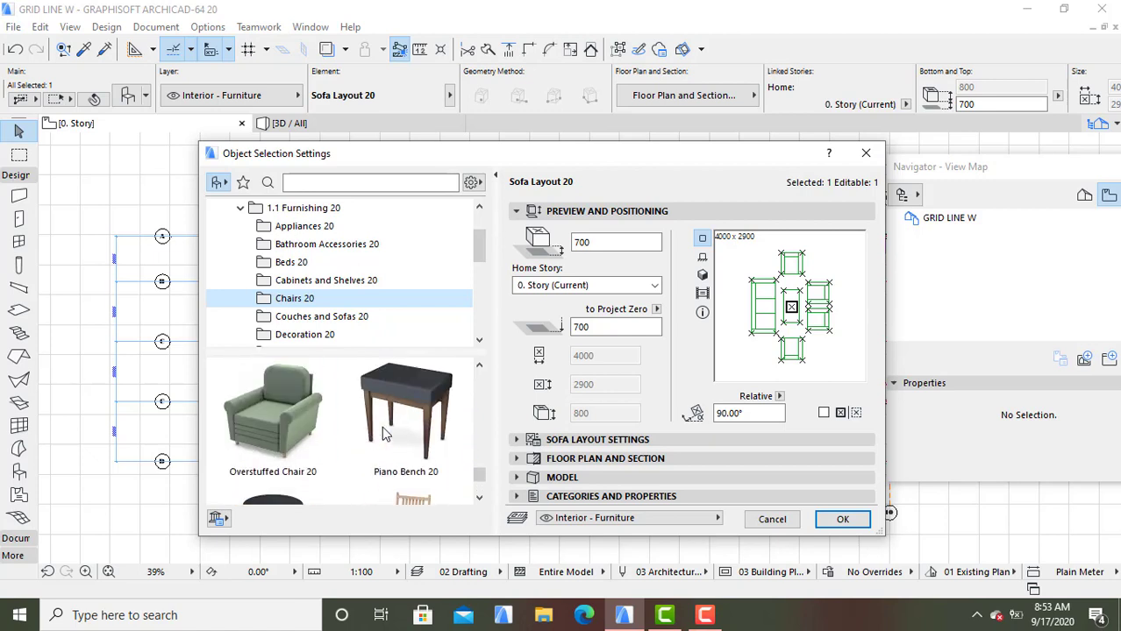
{"action": "scroll", "coordinate": [381, 427], "scroll_direction": "down", "scroll_amount": 3}
{"action": "scroll", "coordinate": [382, 426], "scroll_direction": "up", "scroll_amount": 4}
{"action": "scroll", "coordinate": [381, 426], "scroll_direction": "down", "scroll_amount": 2}
{"action": "scroll", "coordinate": [382, 426], "scroll_direction": "up", "scroll_amount": 2}
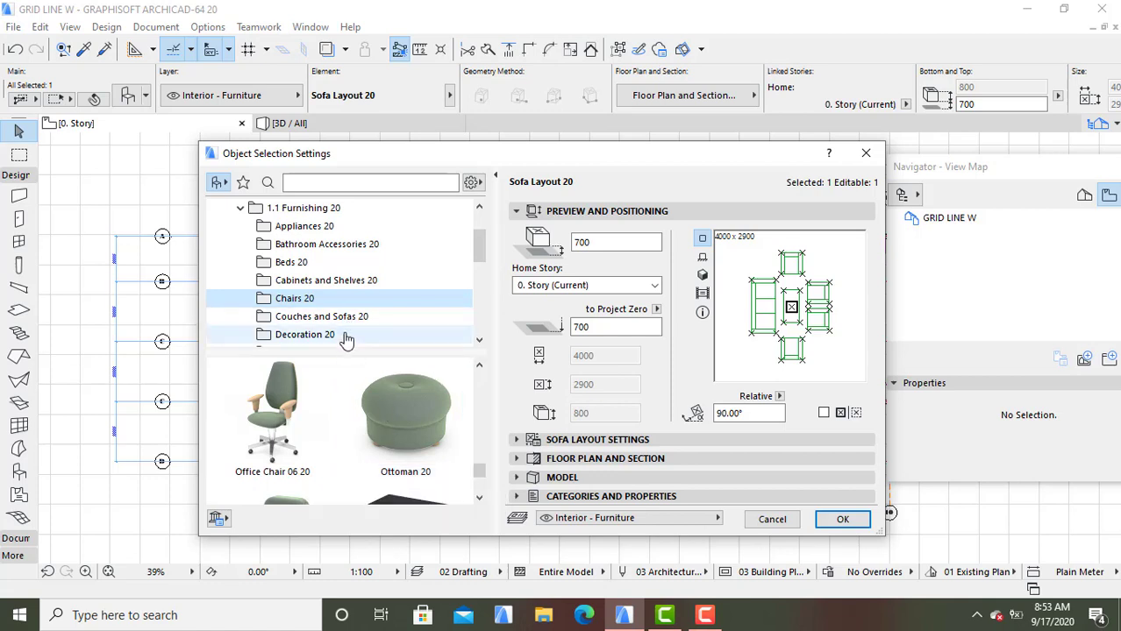
{"action": "scroll", "coordinate": [329, 406], "scroll_direction": "up", "scroll_amount": 1}
{"action": "scroll", "coordinate": [329, 406], "scroll_direction": "up", "scroll_amount": 5}
{"action": "scroll", "coordinate": [344, 414], "scroll_direction": "down", "scroll_amount": 1}
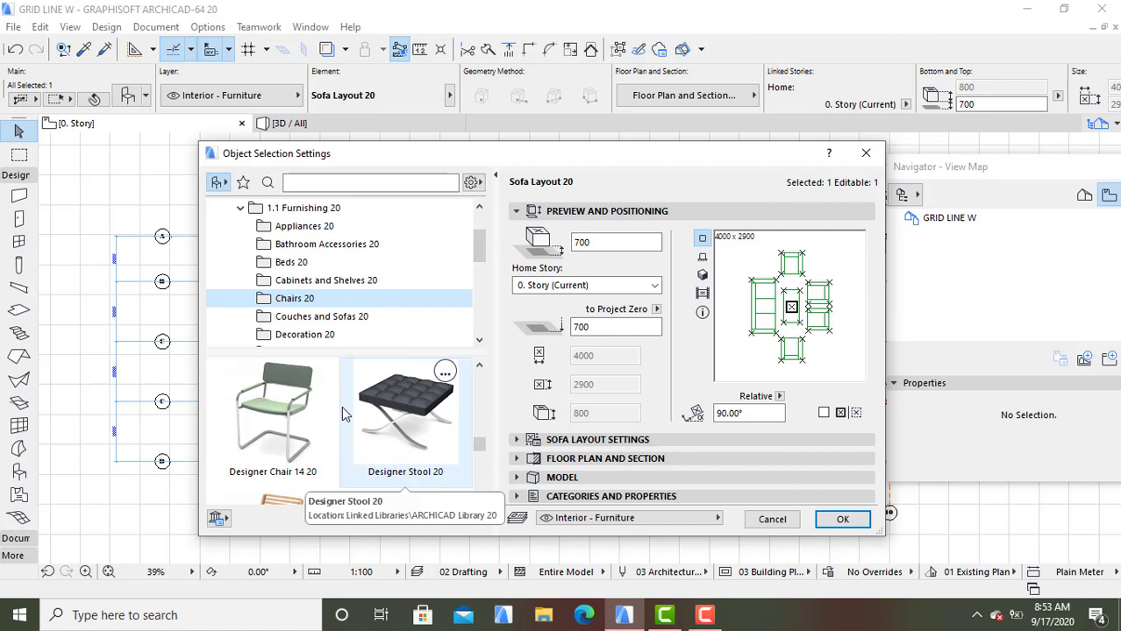
{"action": "scroll", "coordinate": [343, 414], "scroll_direction": "down", "scroll_amount": 4}
{"action": "scroll", "coordinate": [345, 414], "scroll_direction": "down", "scroll_amount": 2}
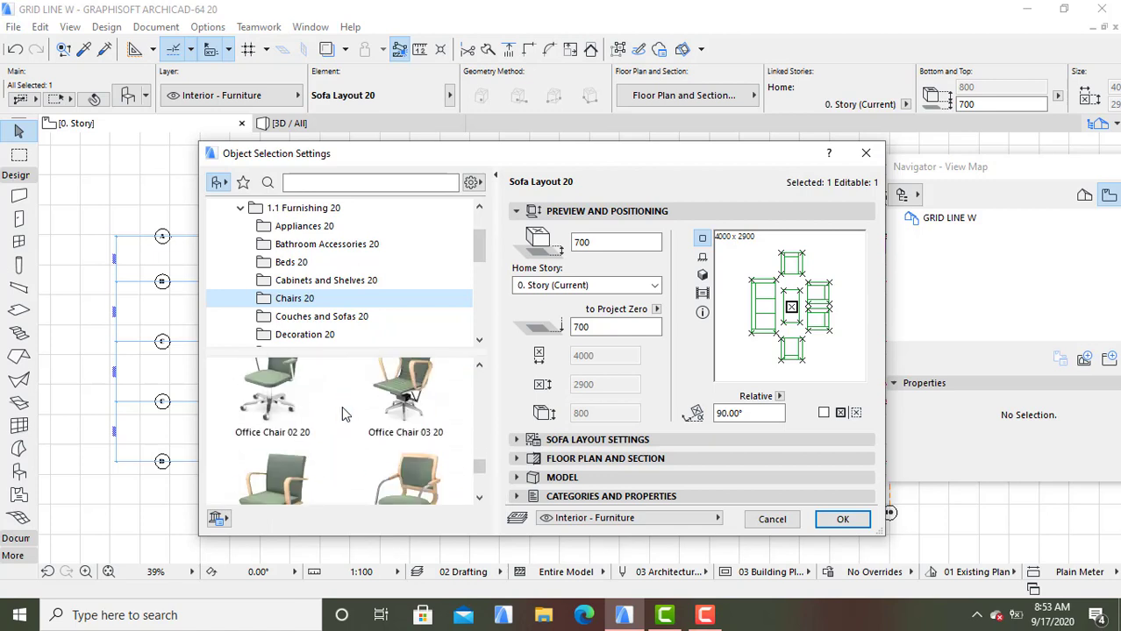
{"action": "scroll", "coordinate": [343, 414], "scroll_direction": "down", "scroll_amount": 2}
{"action": "scroll", "coordinate": [343, 414], "scroll_direction": "down", "scroll_amount": 2}
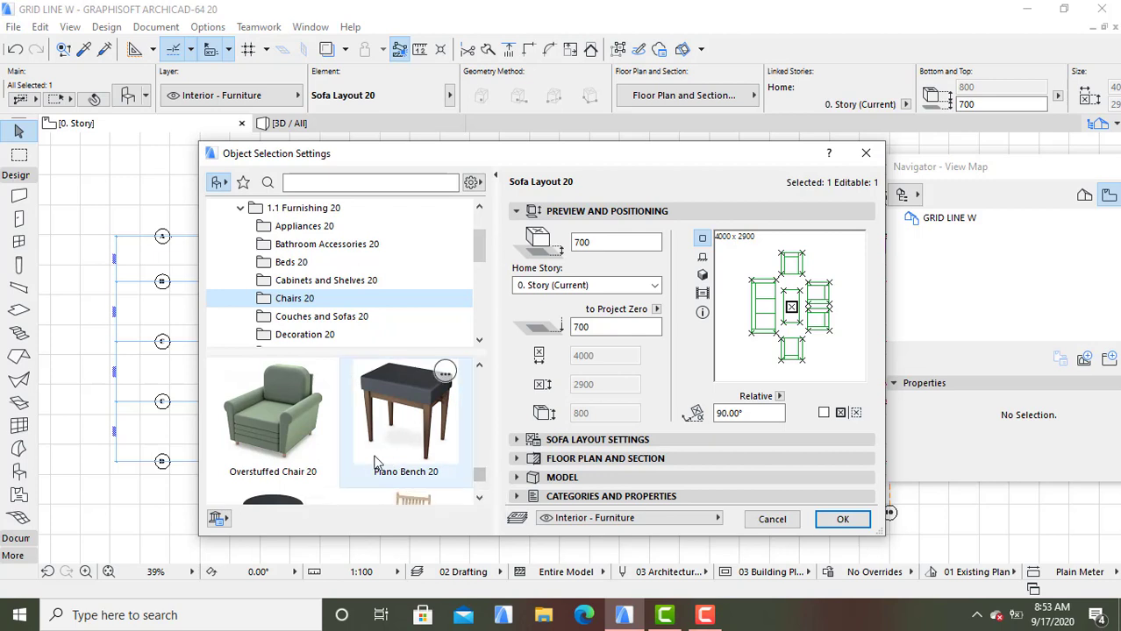
{"action": "scroll", "coordinate": [377, 460], "scroll_direction": "down", "scroll_amount": 2}
{"action": "scroll", "coordinate": [374, 462], "scroll_direction": "up", "scroll_amount": 2}
{"action": "scroll", "coordinate": [375, 463], "scroll_direction": "down", "scroll_amount": 3}
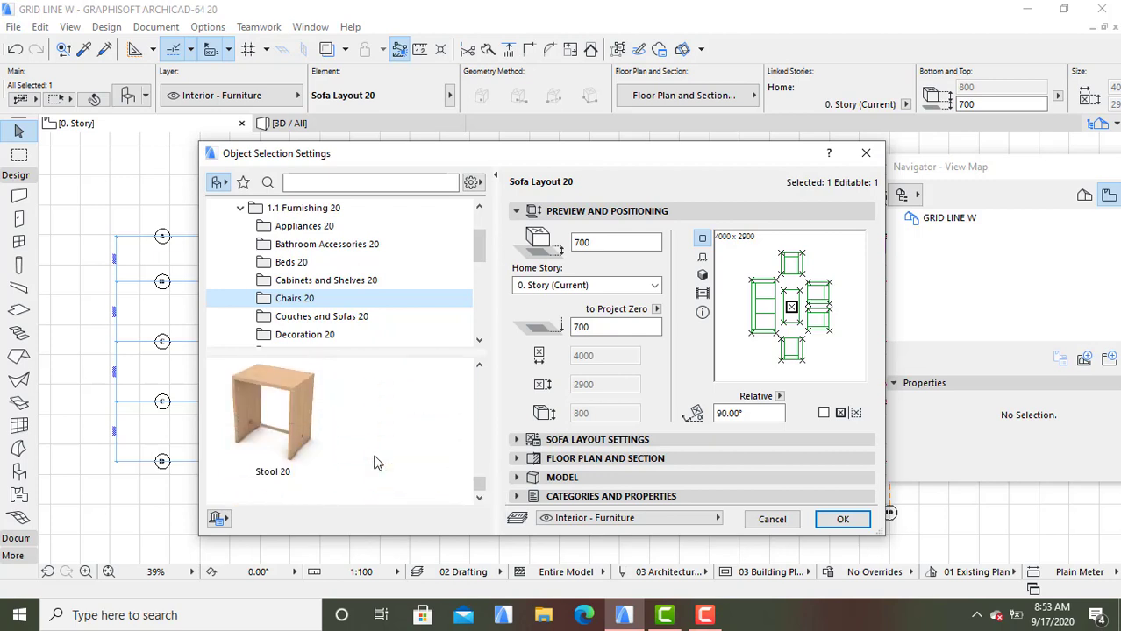
{"action": "scroll", "coordinate": [374, 462], "scroll_direction": "up", "scroll_amount": 2}
{"action": "scroll", "coordinate": [375, 462], "scroll_direction": "down", "scroll_amount": 1}
{"action": "scroll", "coordinate": [375, 462], "scroll_direction": "down", "scroll_amount": 1}
{"action": "left_click_drag", "start_coordinate": [480, 366], "coordinate": [480, 368]}
Try replacing the selected sofa layout with Armchair 02 20, and undo the change
{"action": "left_click", "coordinate": [385, 412]}
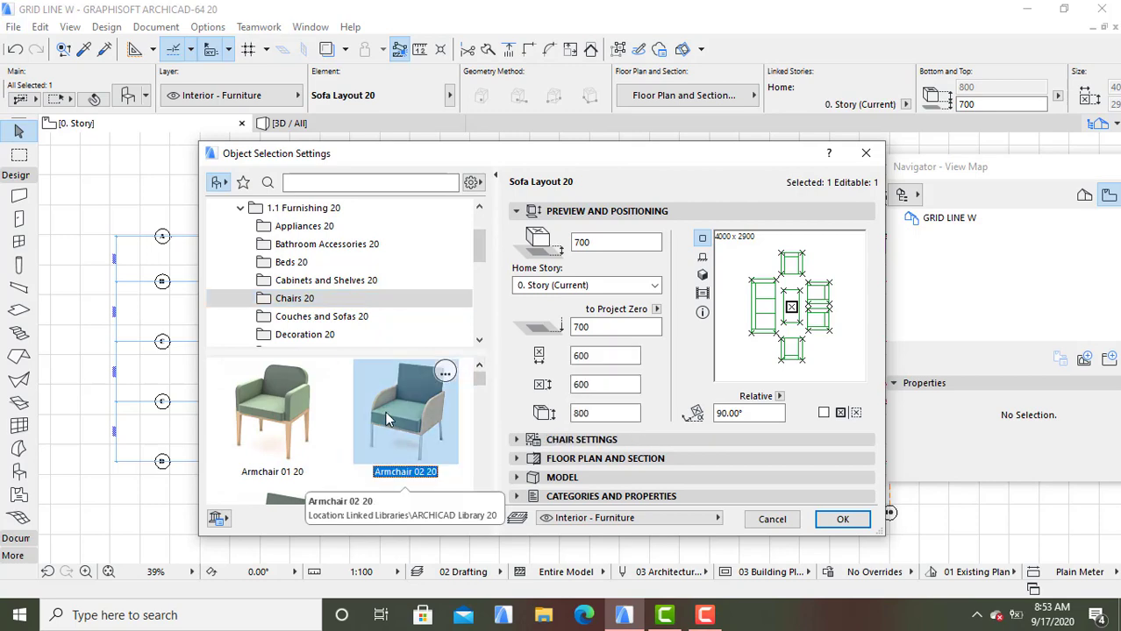
{"action": "left_click", "coordinate": [843, 519]}
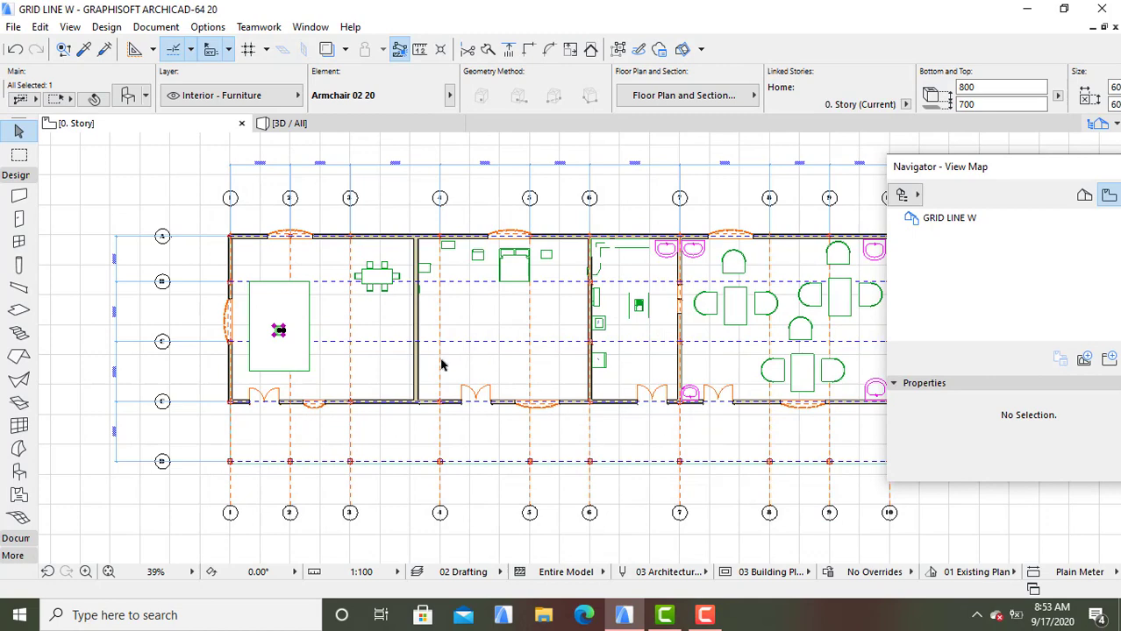
{"action": "left_click", "coordinate": [14, 49]}
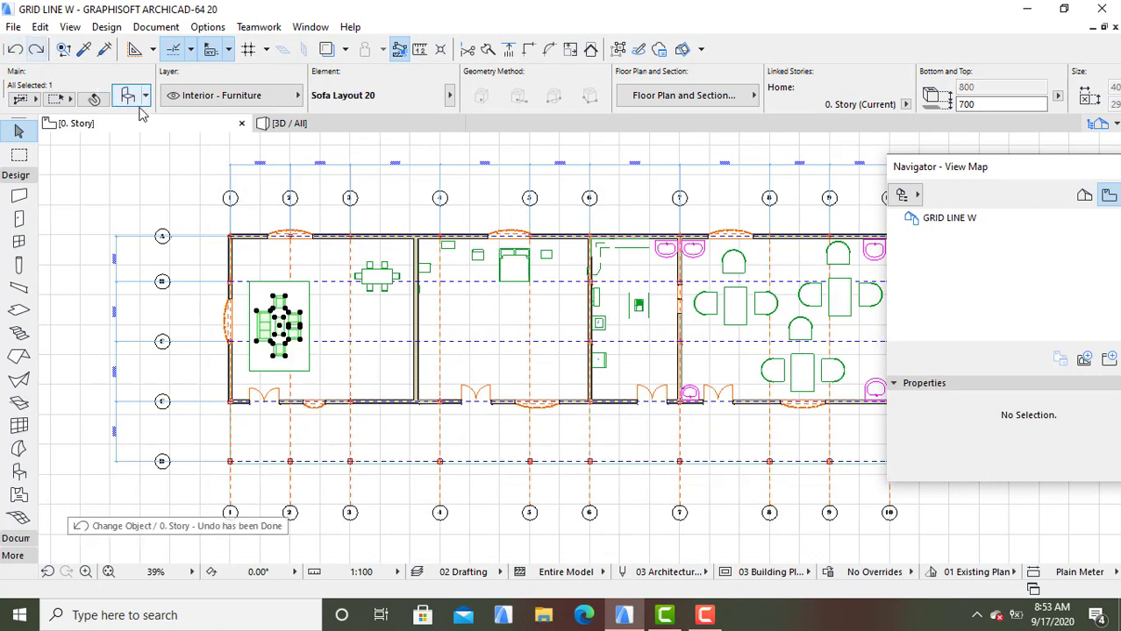
Remove the sofa layout from the carpet and place an Armchair 02 20 on the free floor below the dining table
{"action": "left_click", "coordinate": [362, 336]}
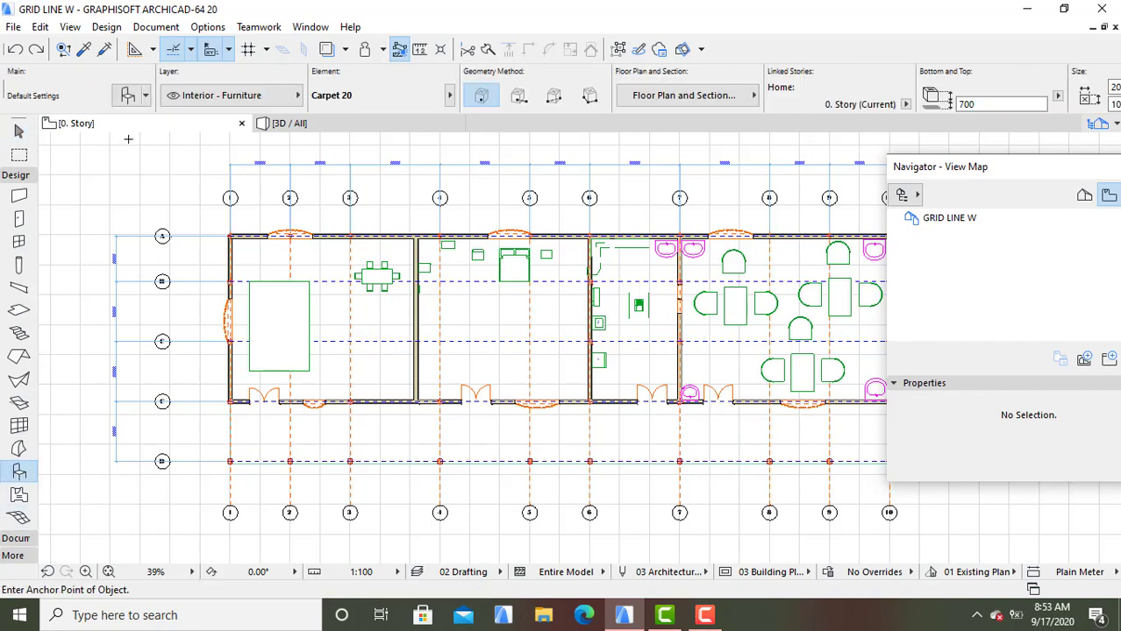
{"action": "left_click", "coordinate": [128, 95]}
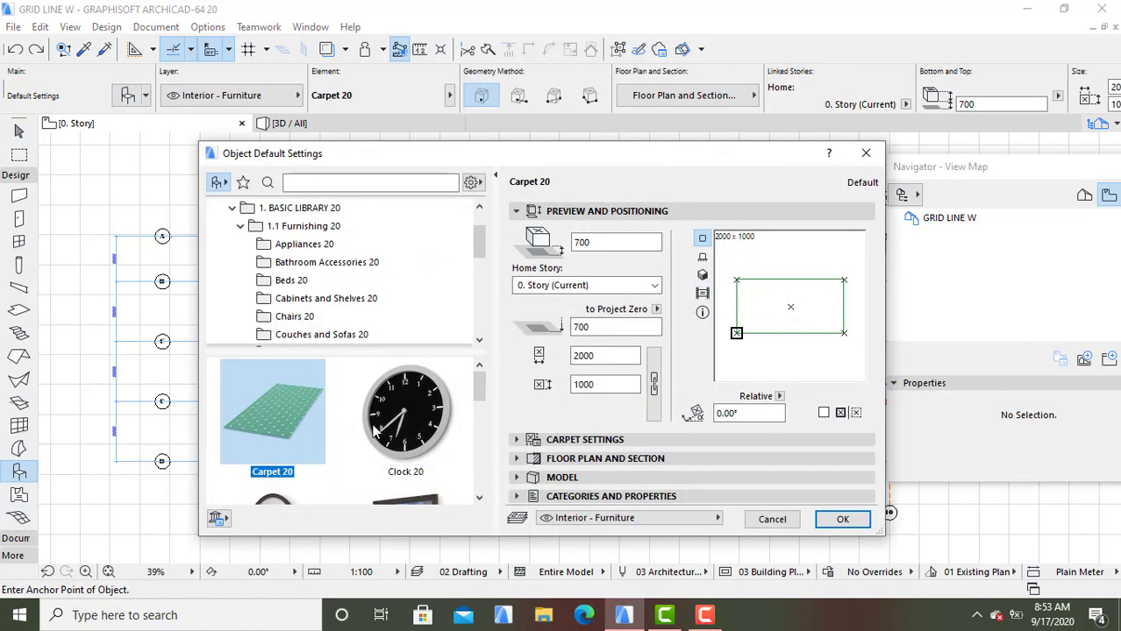
{"action": "left_click", "coordinate": [297, 317]}
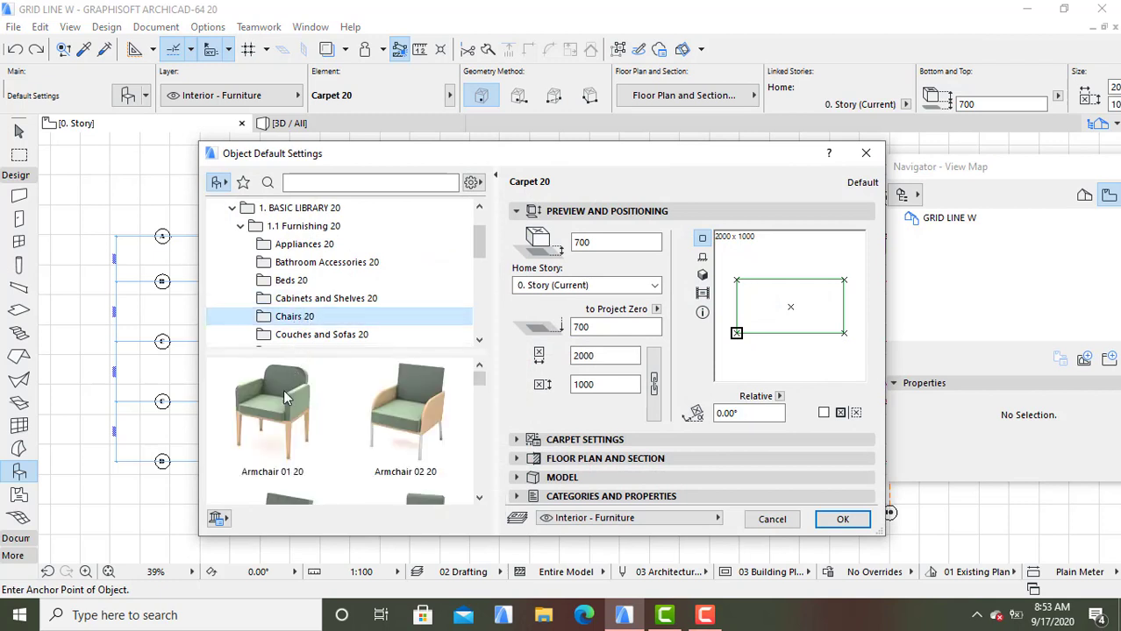
{"action": "left_click", "coordinate": [403, 410]}
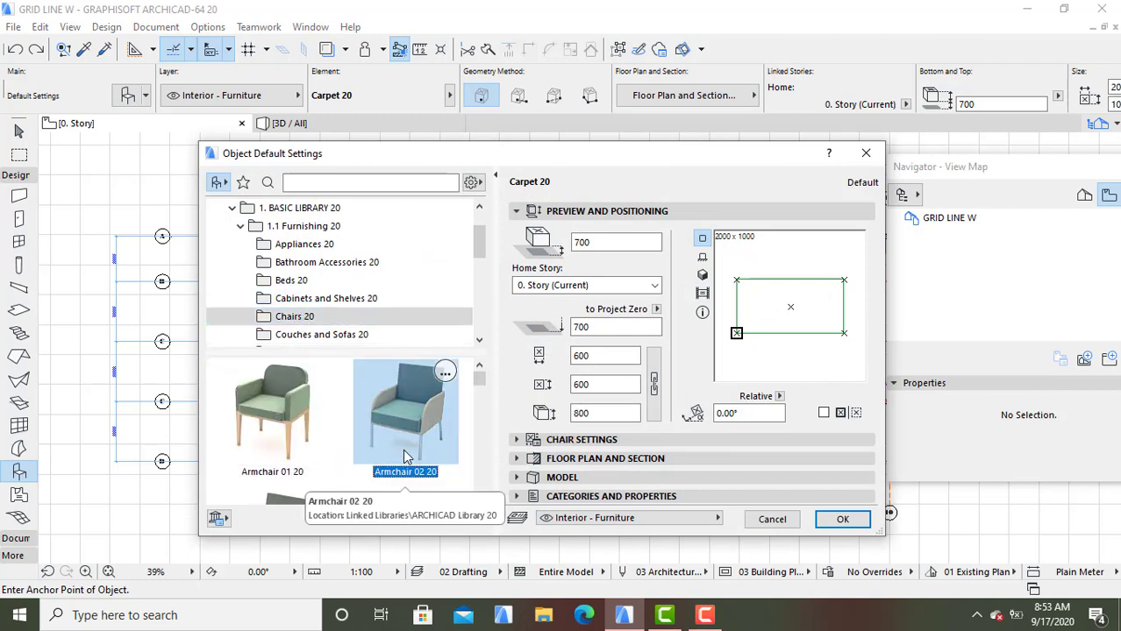
{"action": "left_click", "coordinate": [842, 519]}
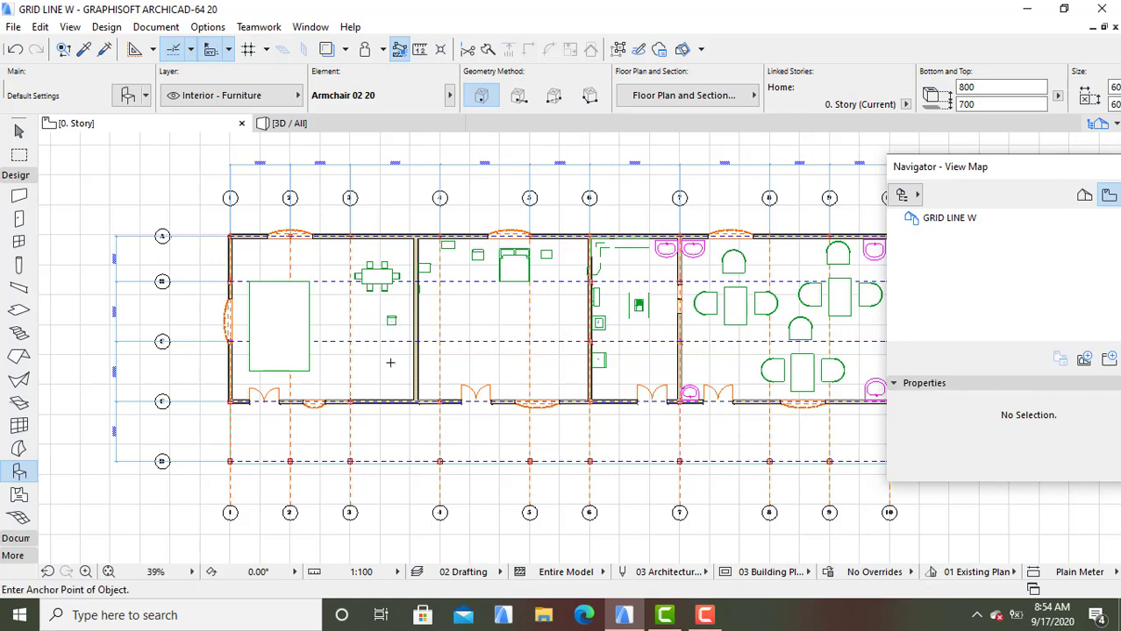
{"action": "scroll", "coordinate": [391, 360], "scroll_direction": "up", "scroll_amount": 5}
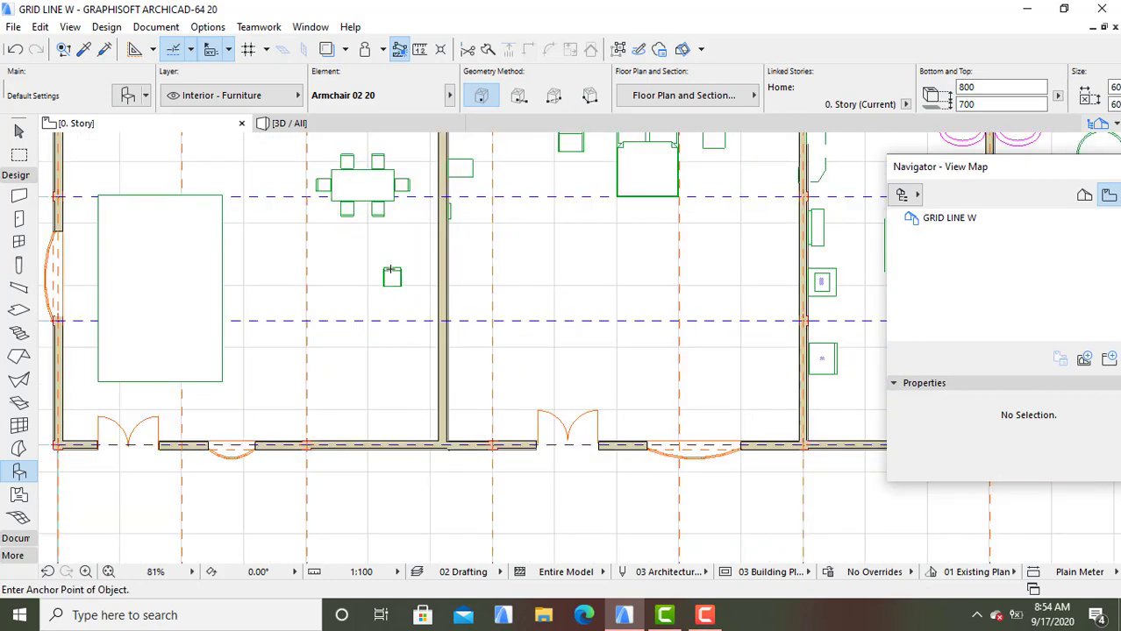
{"action": "left_click", "coordinate": [391, 270]}
{"action": "key", "text": "Escape"}
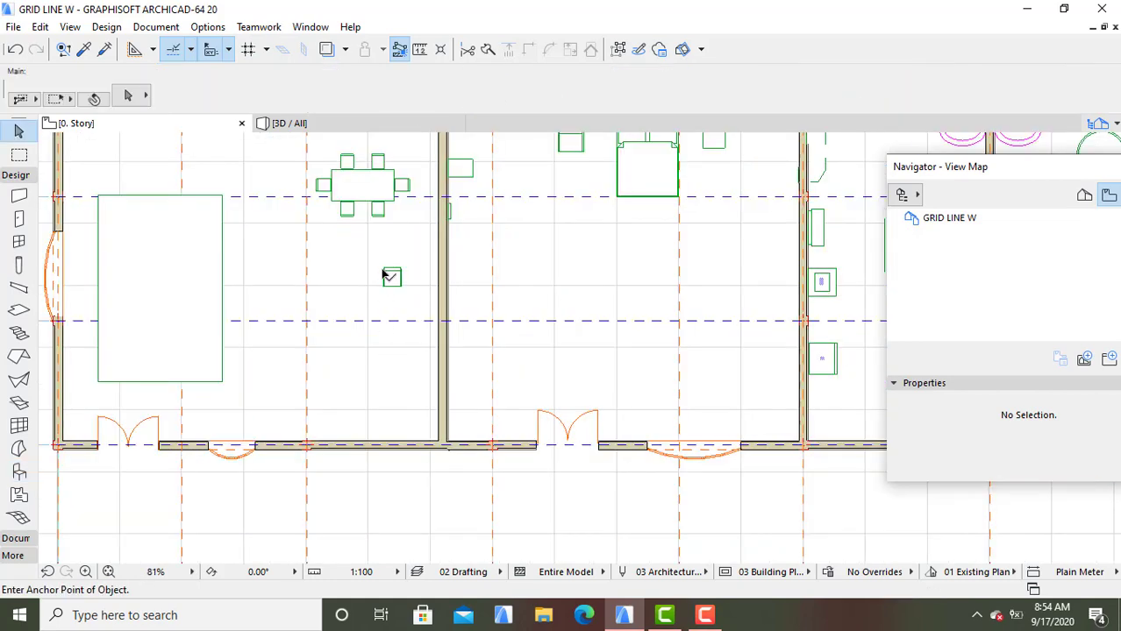
Rotate the Armchair 02 20 below the dining table 90° clockwise about its front edge midpoint and check it in the 3D view
{"action": "left_click", "coordinate": [383, 274]}
{"action": "right_click", "coordinate": [388, 274]}
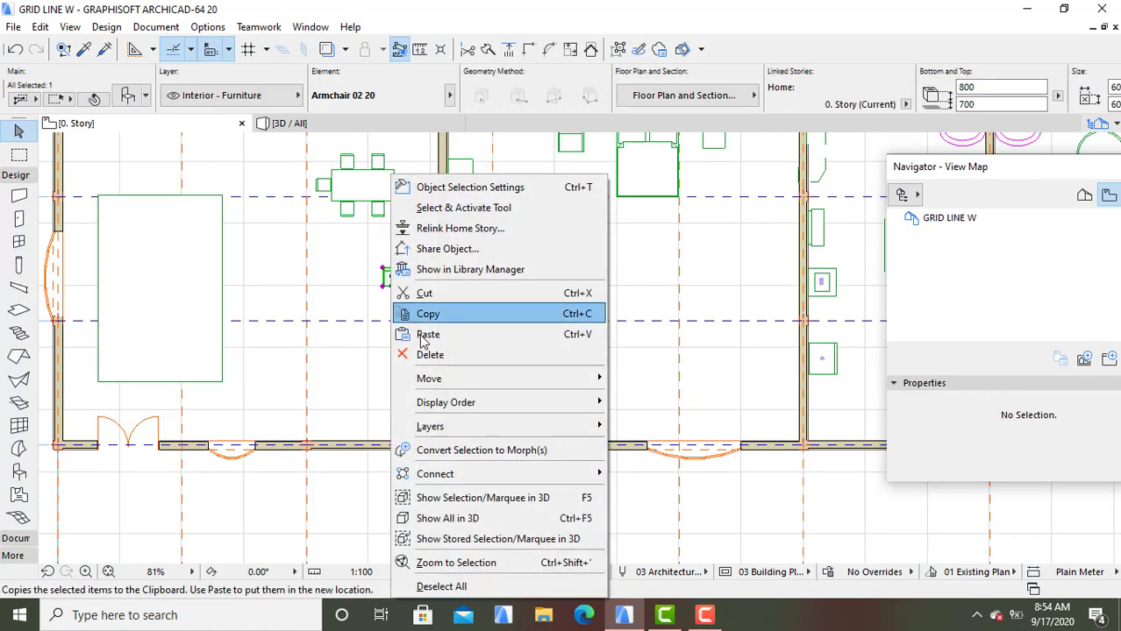
{"action": "mouse_move", "coordinate": [579, 384]}
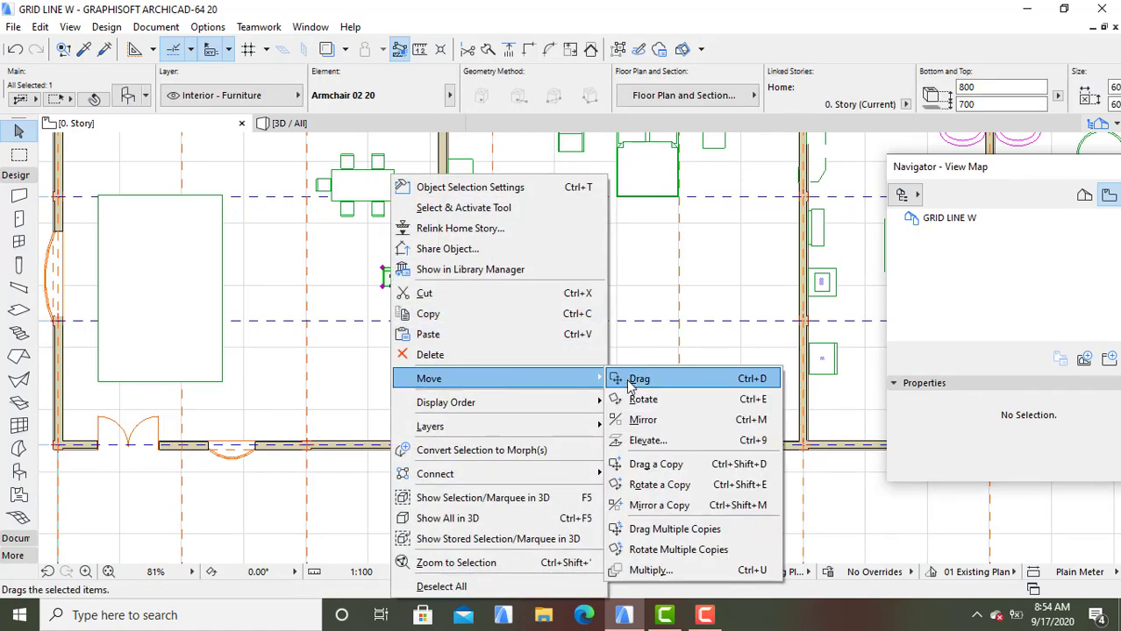
{"action": "left_click", "coordinate": [681, 399]}
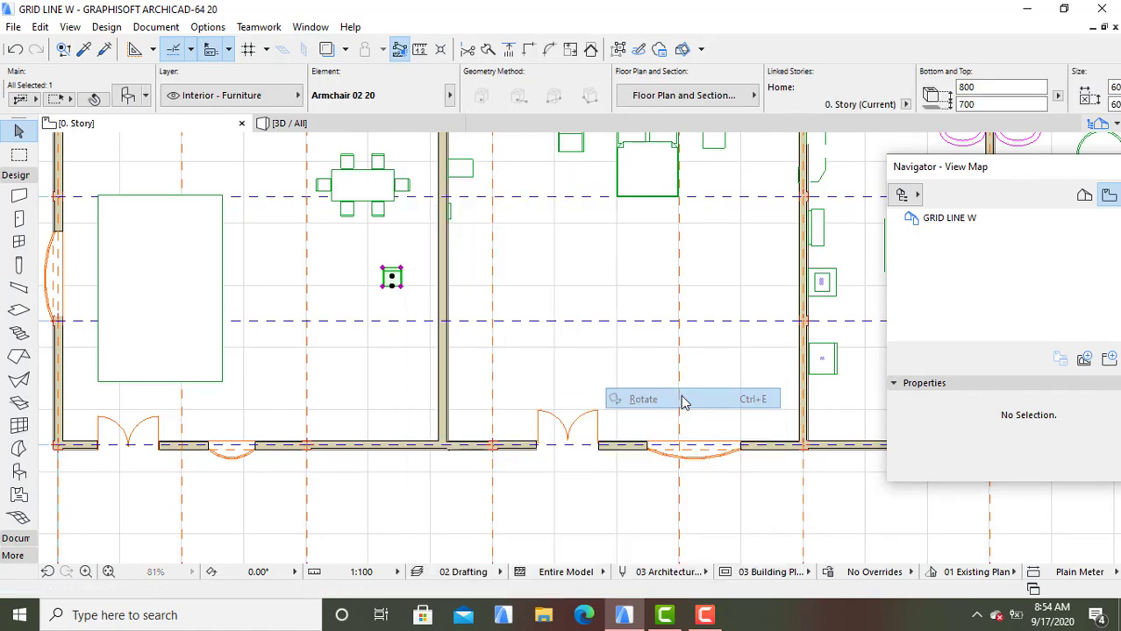
{"action": "left_click", "coordinate": [392, 285]}
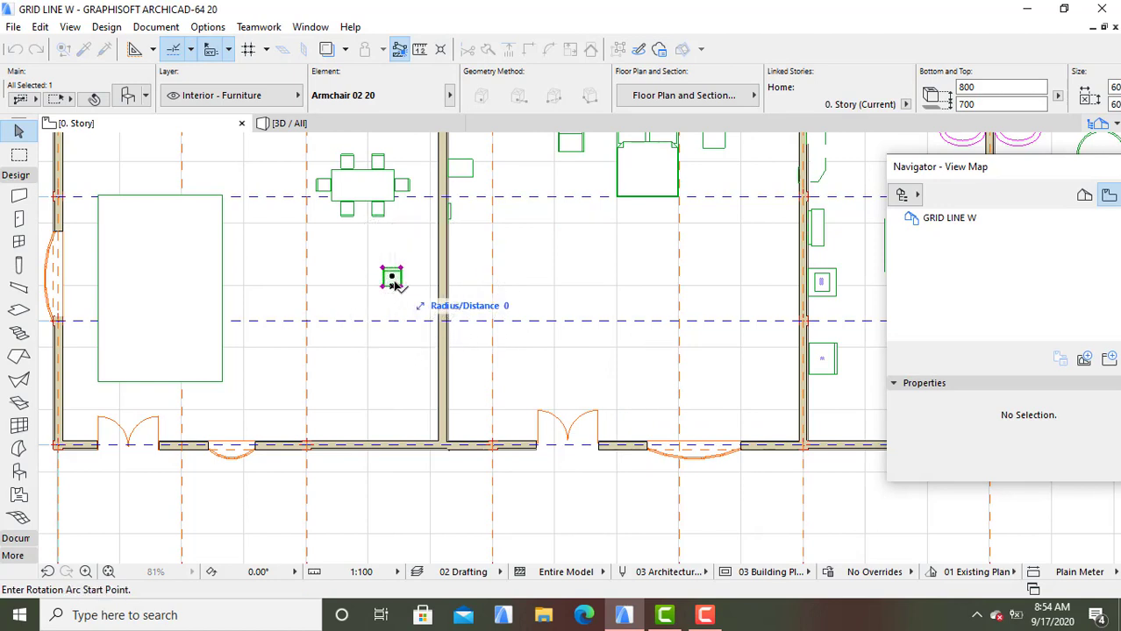
{"action": "left_click", "coordinate": [626, 291]}
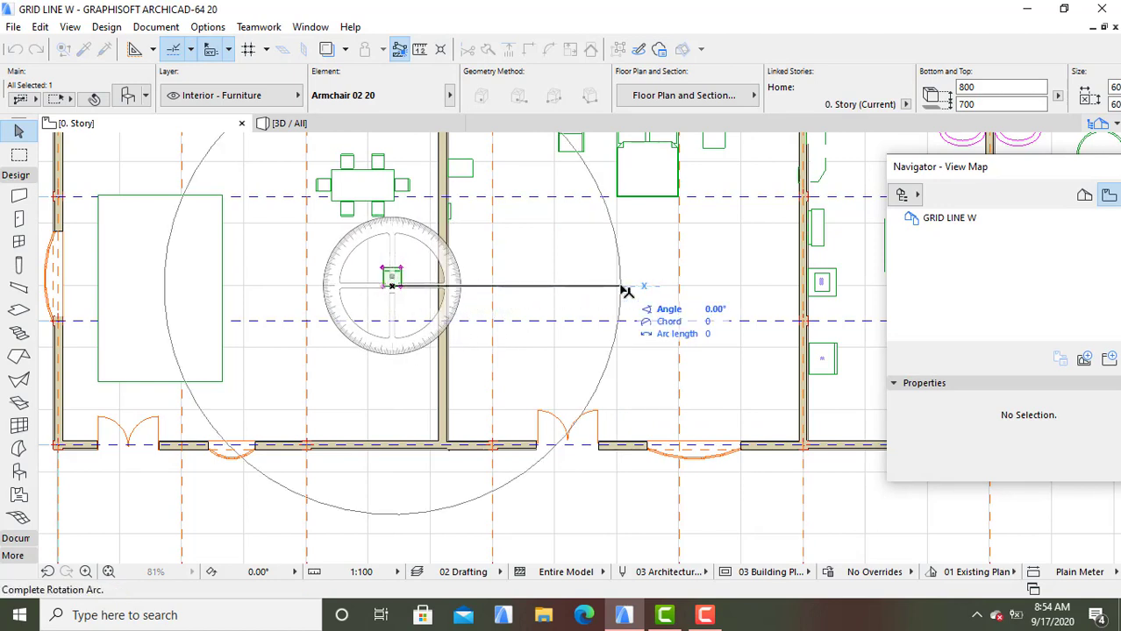
{"action": "left_click", "coordinate": [391, 436]}
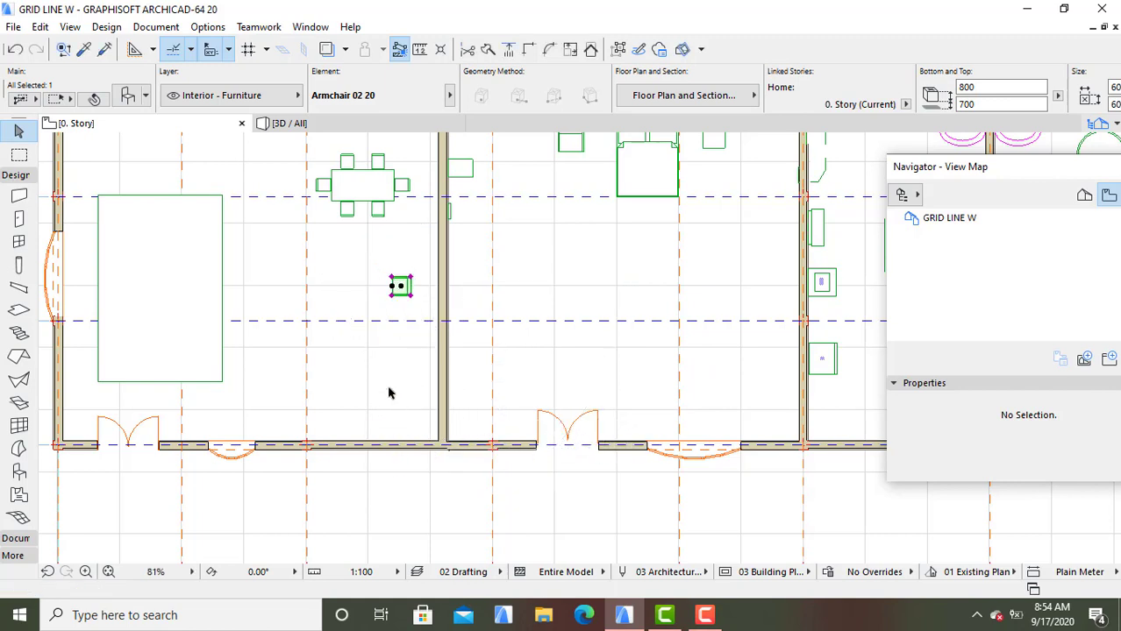
{"action": "left_click", "coordinate": [311, 123]}
{"action": "middle_click_drag", "start_coordinate": [581, 397], "coordinate": [438, 395]}
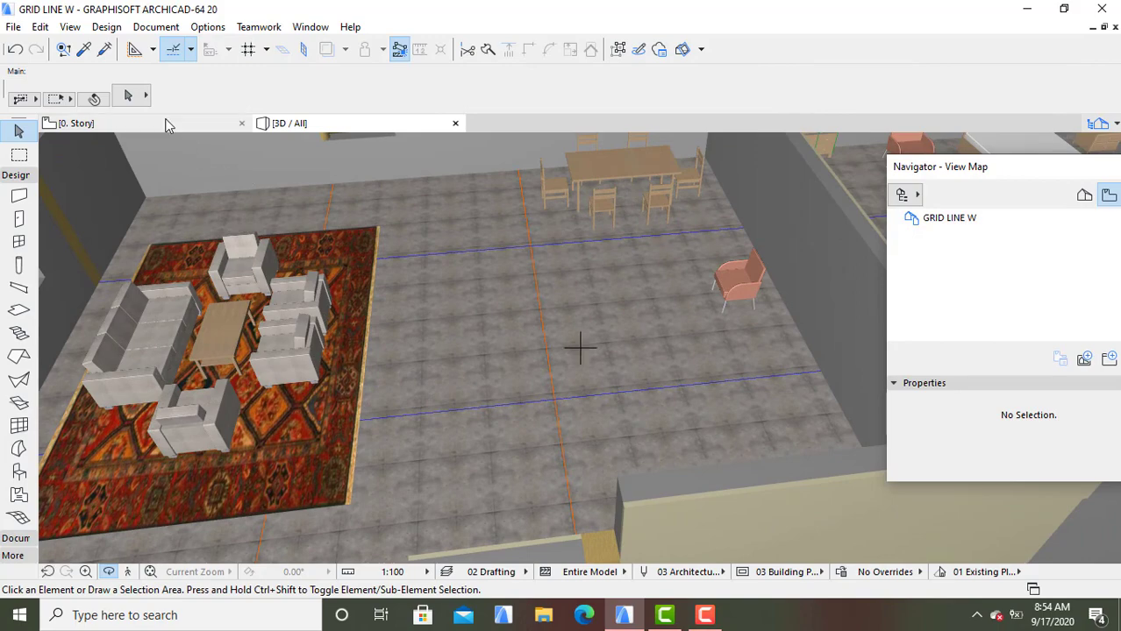
Resize the rotated armchair to 800 mm wide and 900 mm deep, and check it in the 3D view
{"action": "left_click", "coordinate": [168, 123]}
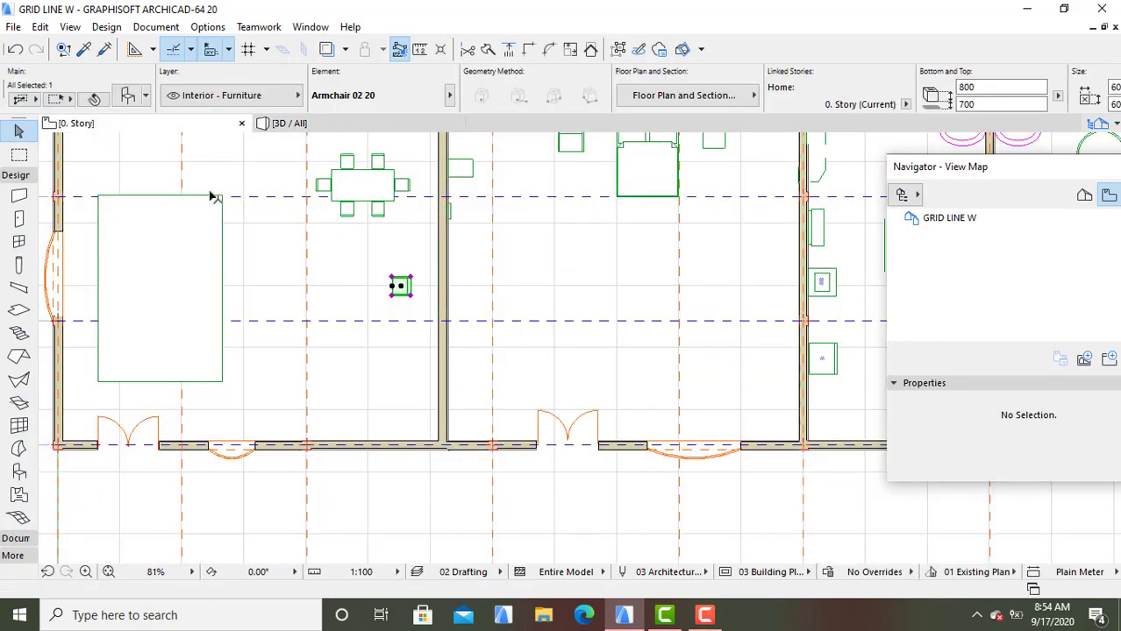
{"action": "left_click", "coordinate": [128, 95]}
{"action": "left_click", "coordinate": [602, 354]}
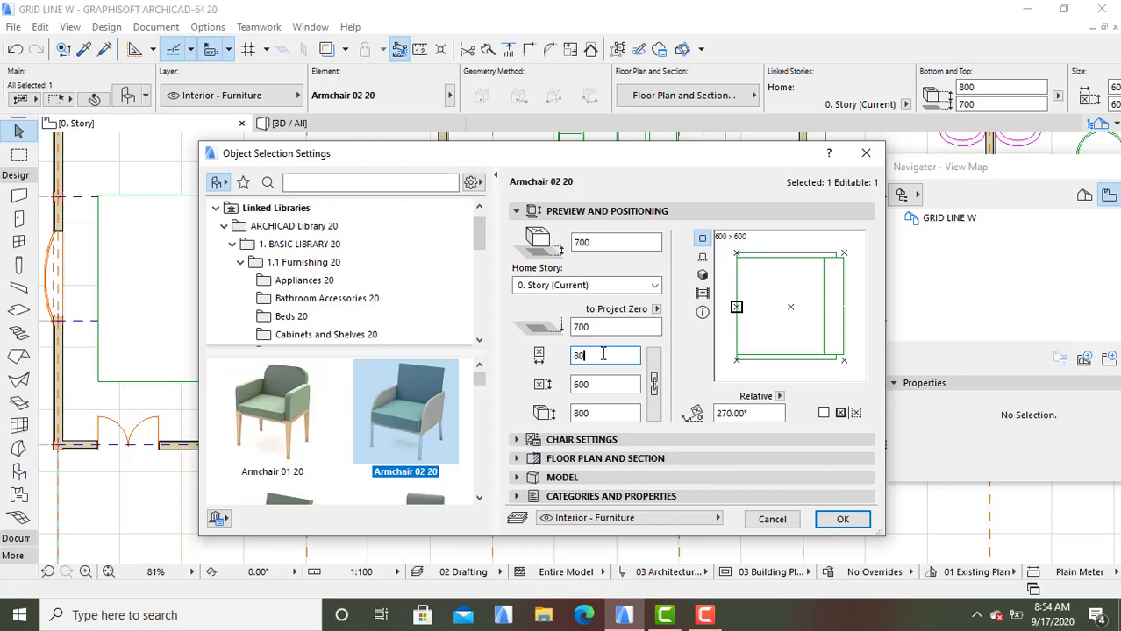
{"action": "left_click", "coordinate": [603, 385]}
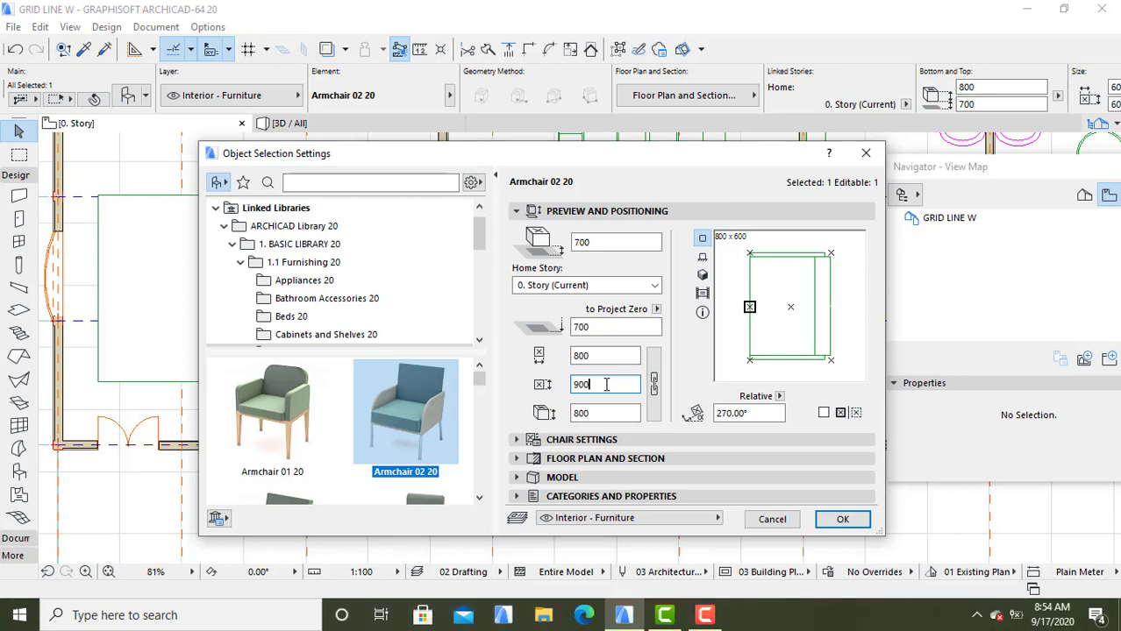
{"action": "left_click", "coordinate": [841, 520]}
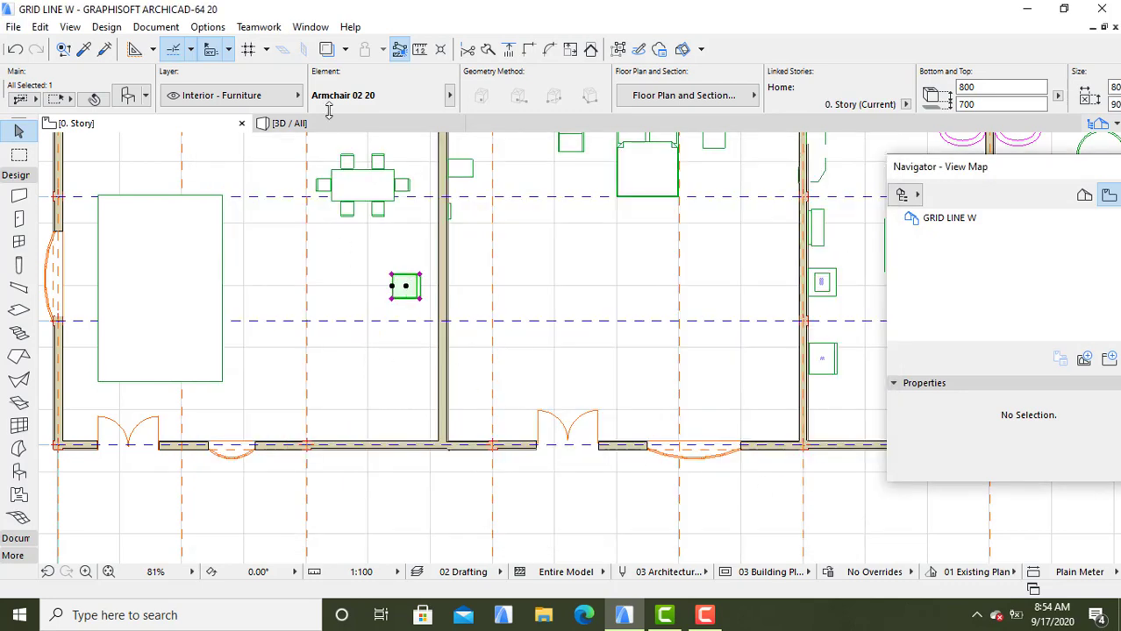
{"action": "left_click", "coordinate": [329, 122]}
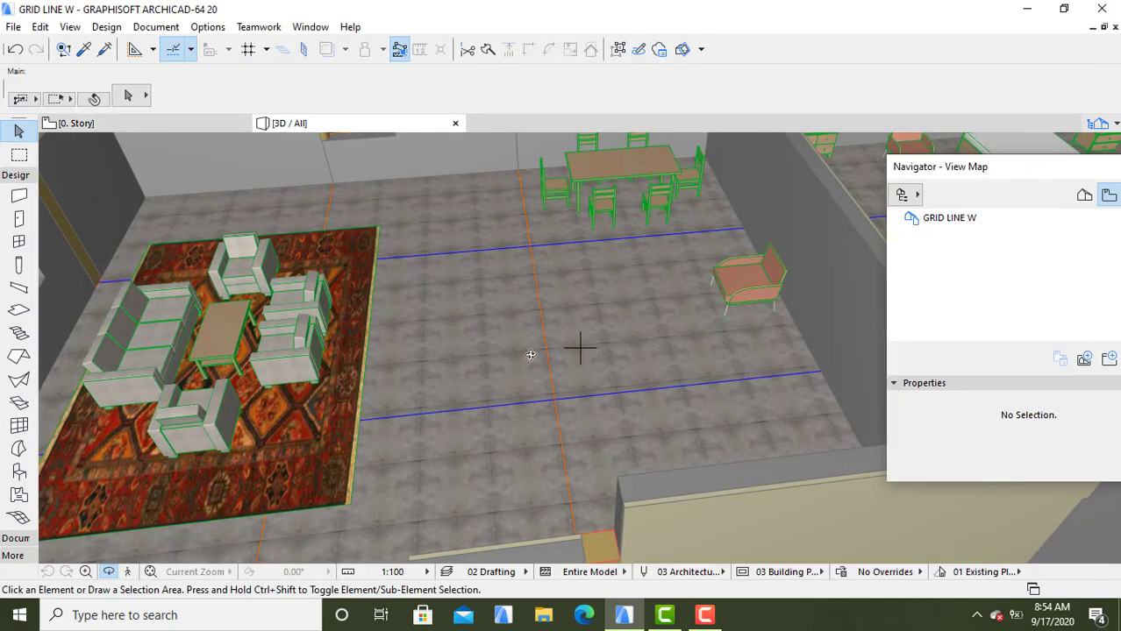
{"action": "scroll", "coordinate": [621, 376], "scroll_direction": "down", "scroll_amount": 3}
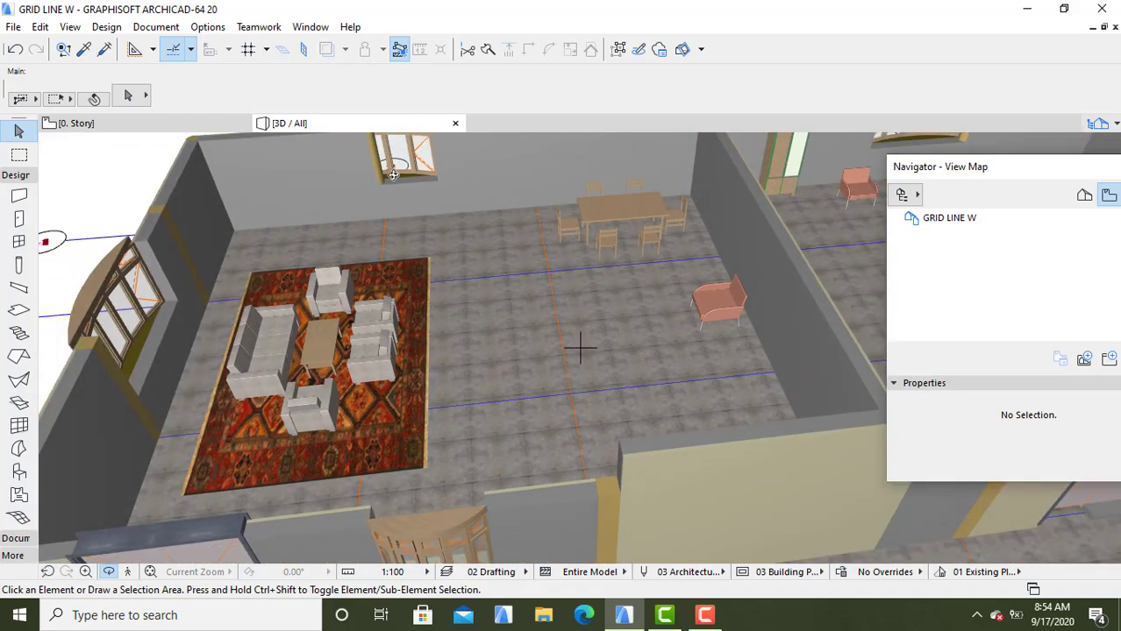
Set the armchair's width to 900 mm and check the result in the 3D view
{"action": "left_click", "coordinate": [131, 124]}
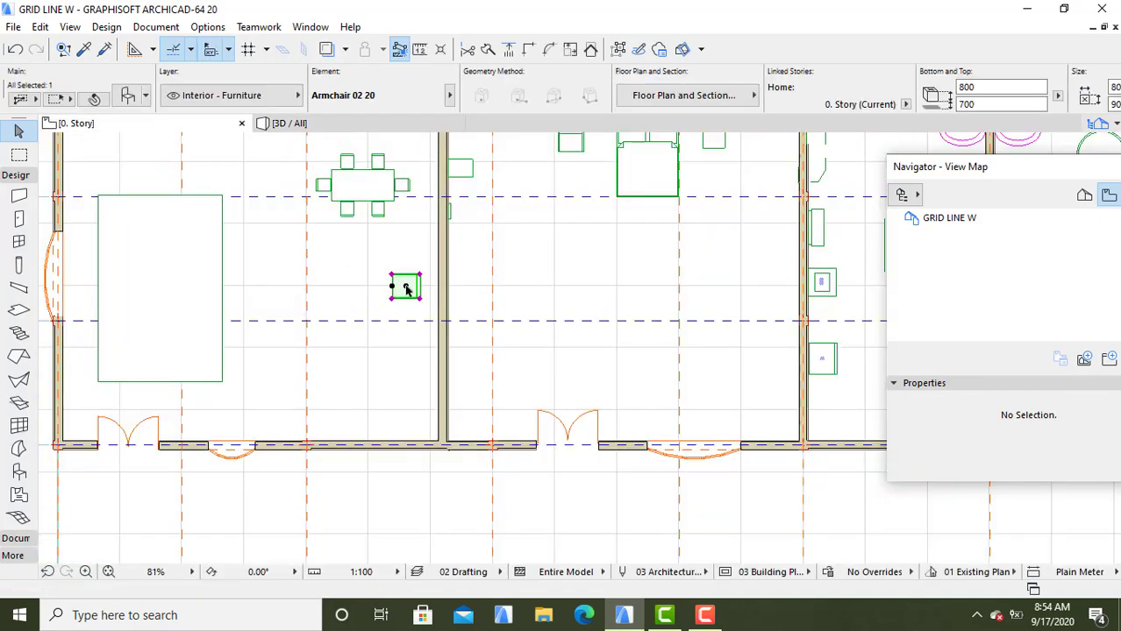
{"action": "left_click", "coordinate": [131, 99]}
{"action": "left_click", "coordinate": [597, 356]}
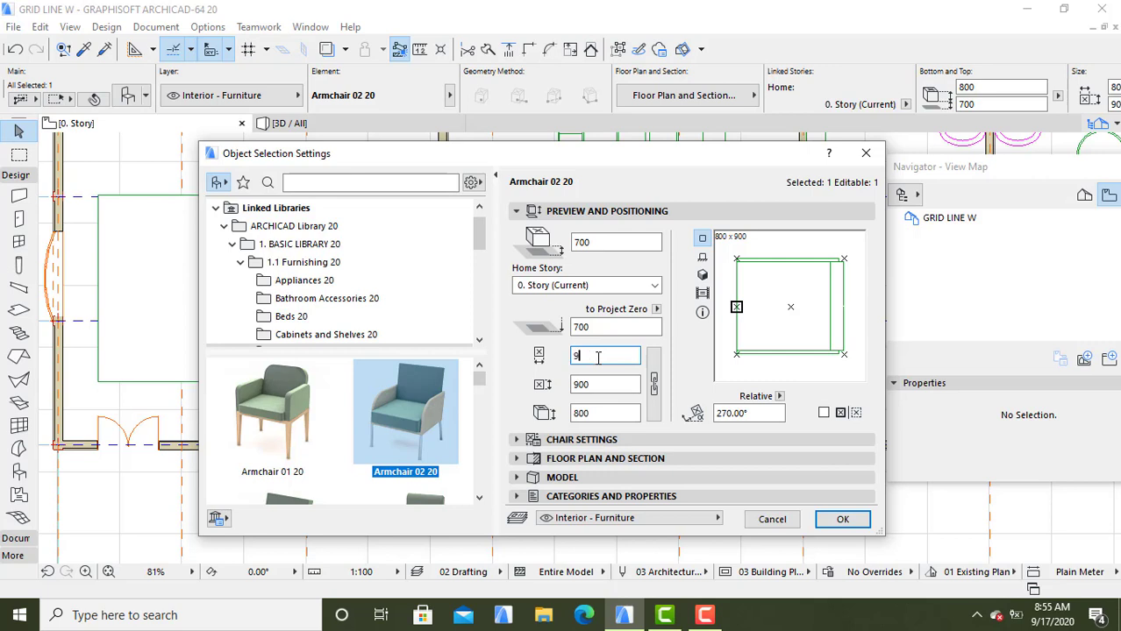
{"action": "left_click", "coordinate": [837, 523]}
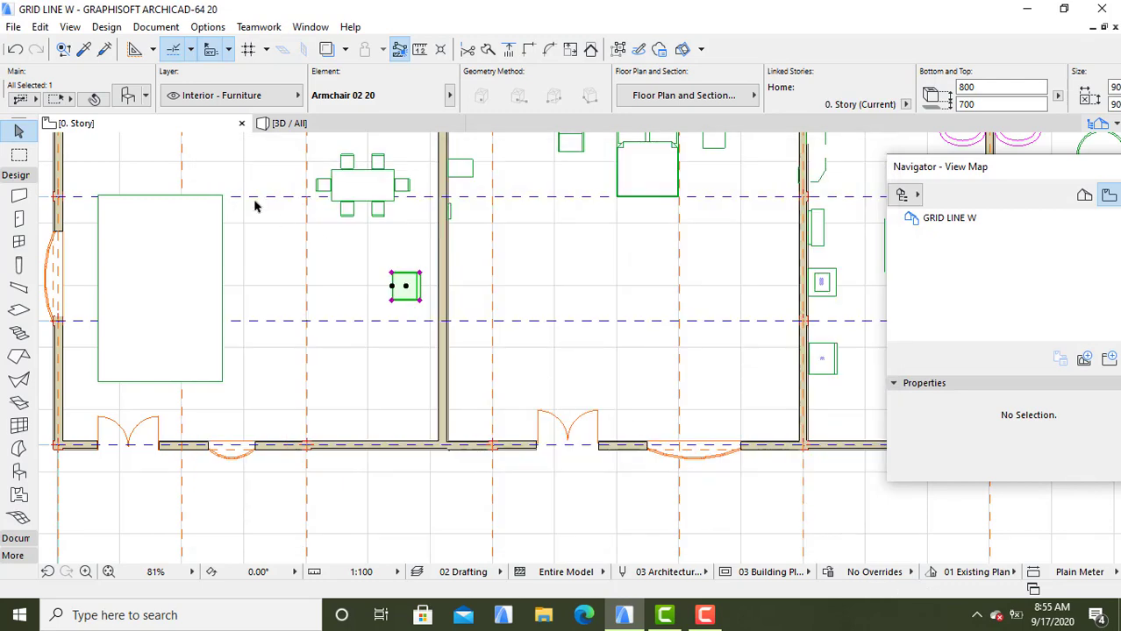
{"action": "left_click", "coordinate": [360, 127]}
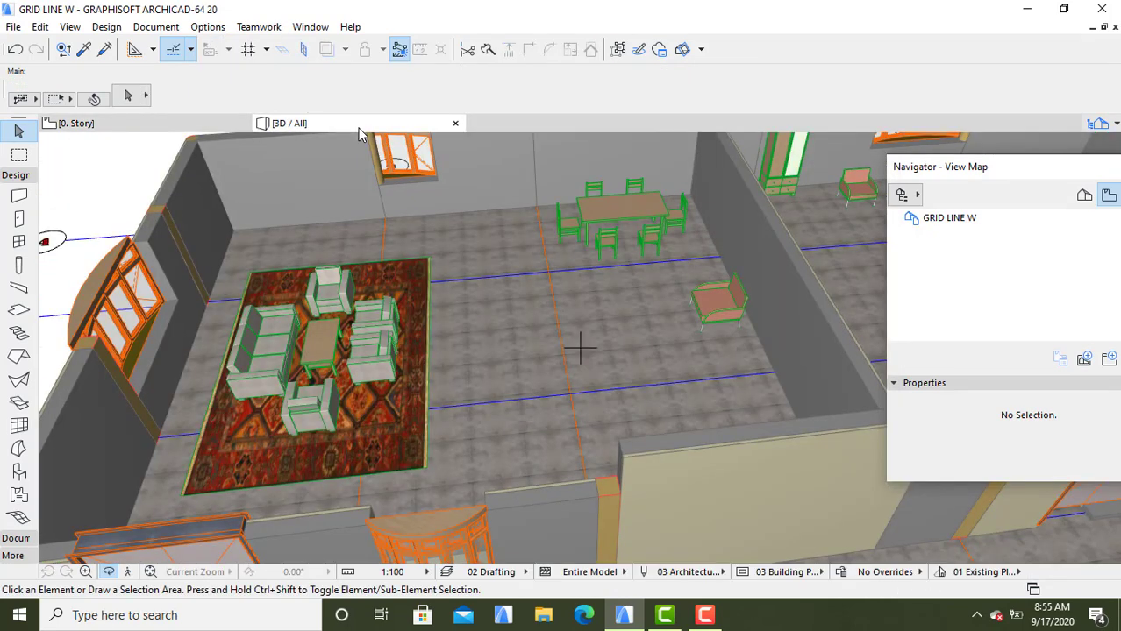
Try replacing the selected armchair with Bookshelf 01 20 from the Cabinets and Shelves 20 library folder, and undo the change
{"action": "left_click", "coordinate": [166, 128]}
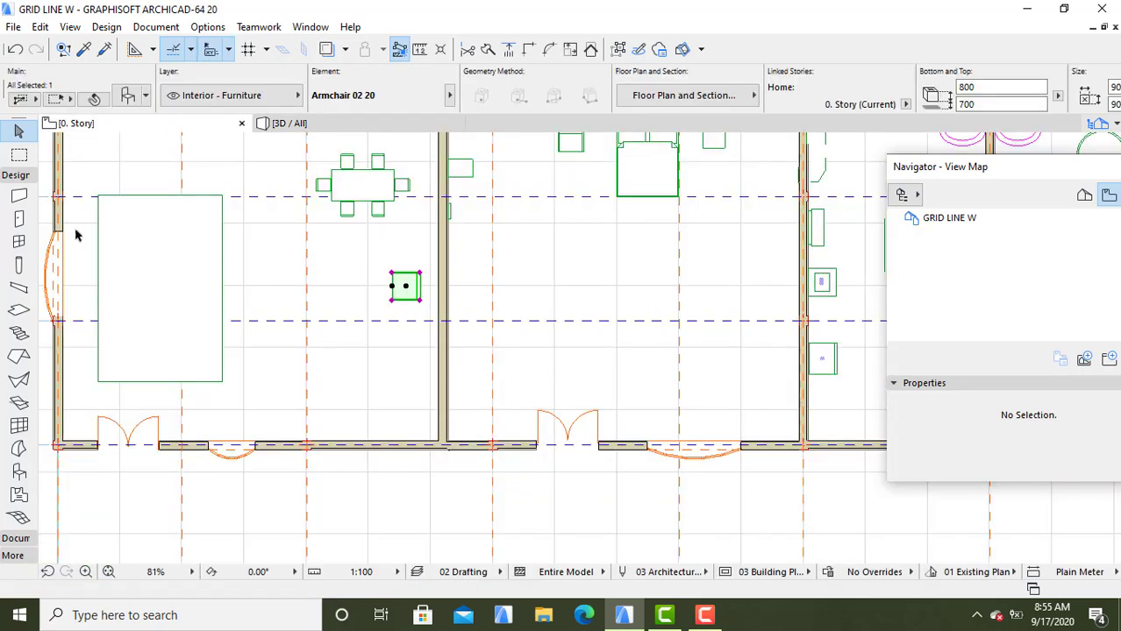
{"action": "left_click", "coordinate": [132, 97]}
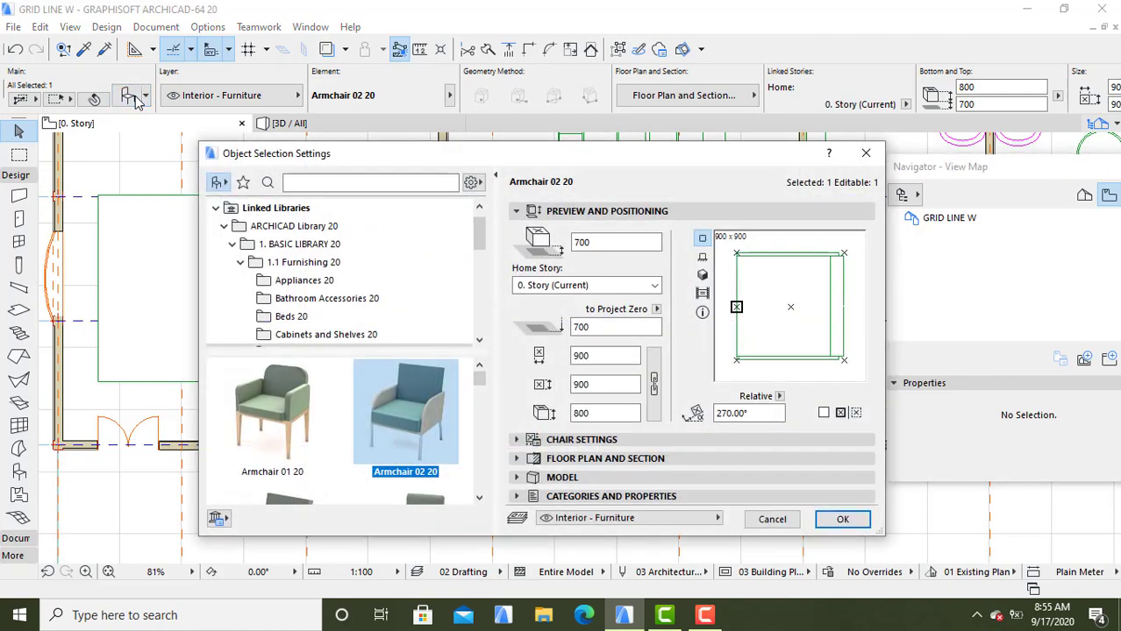
{"action": "left_click", "coordinate": [399, 339]}
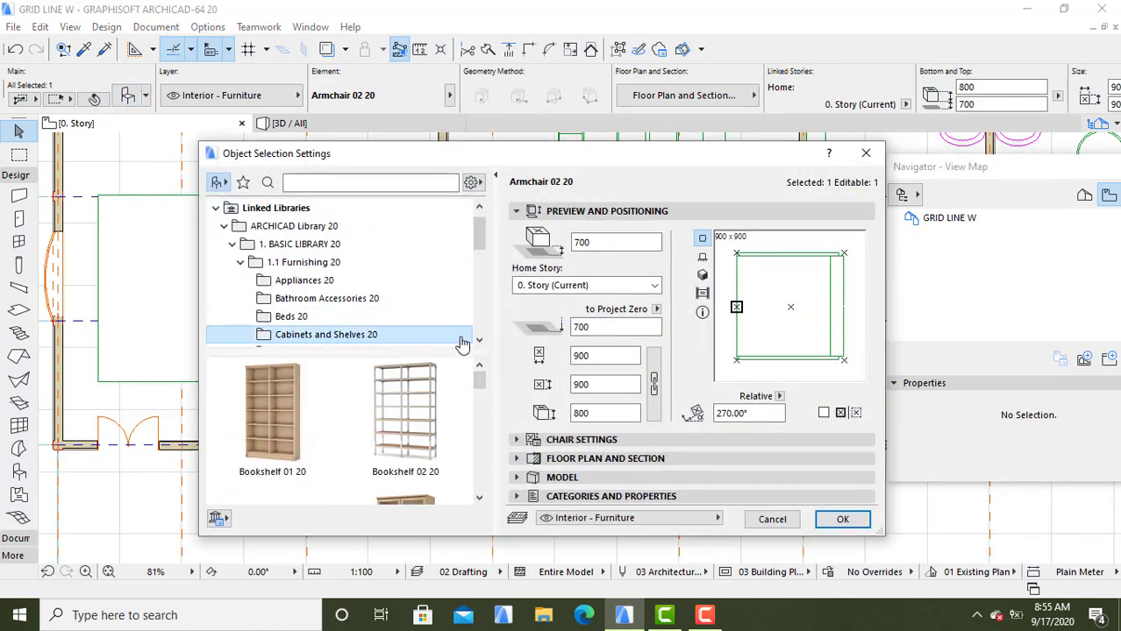
{"action": "left_click", "coordinate": [283, 408]}
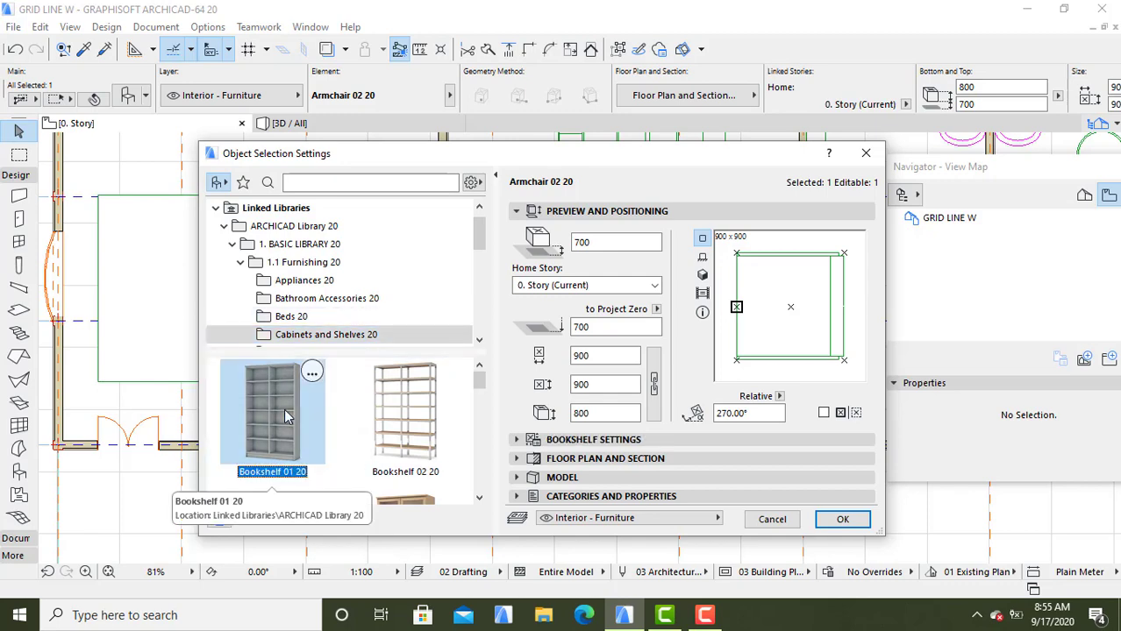
{"action": "left_click", "coordinate": [838, 521]}
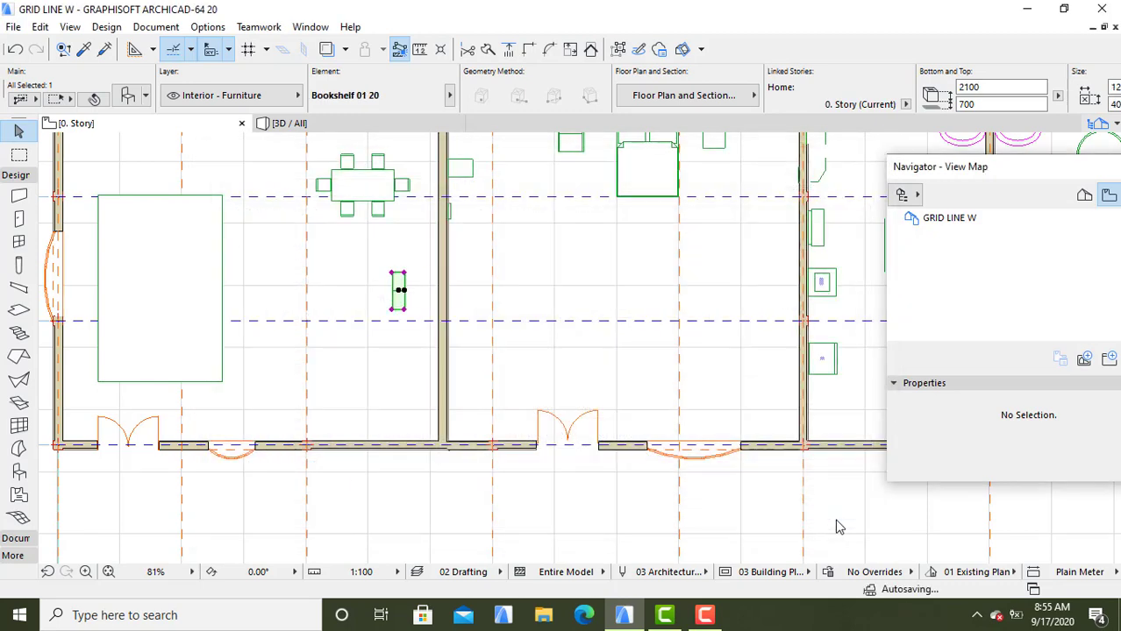
{"action": "left_click", "coordinate": [15, 49]}
{"action": "left_click", "coordinate": [369, 384]}
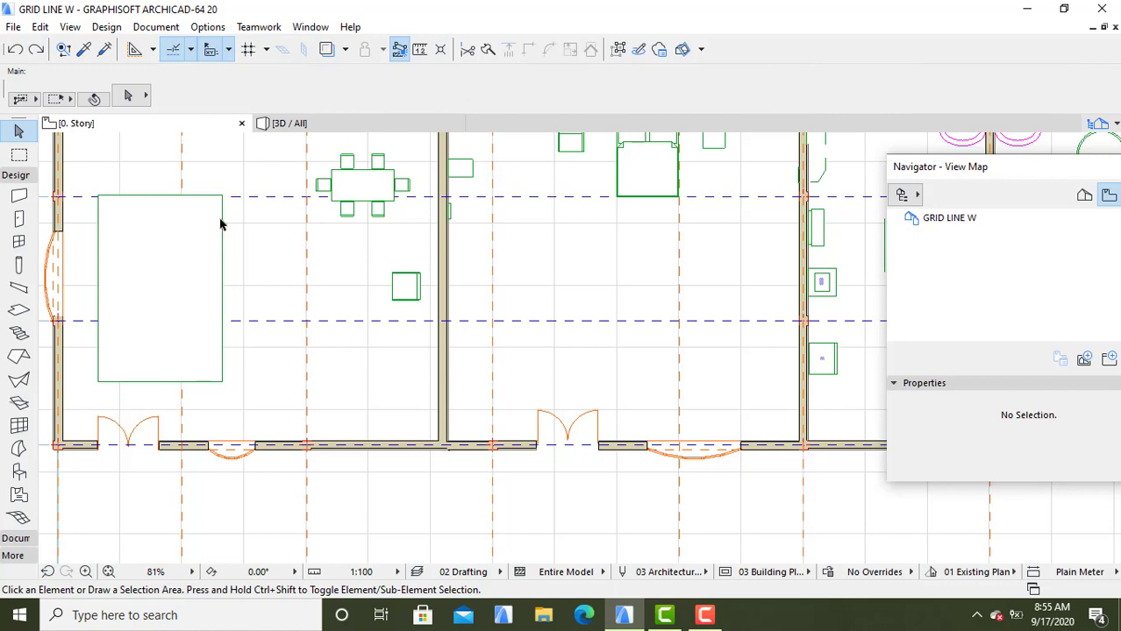
Place a Bookshelf 01 20 from the Cabinets and Shelves 20 folder in the leftmost room's upper-left corner, above the carpet
{"action": "scroll", "coordinate": [220, 225], "scroll_direction": "up", "scroll_amount": 1}
{"action": "scroll", "coordinate": [220, 224], "scroll_direction": "down", "scroll_amount": 2}
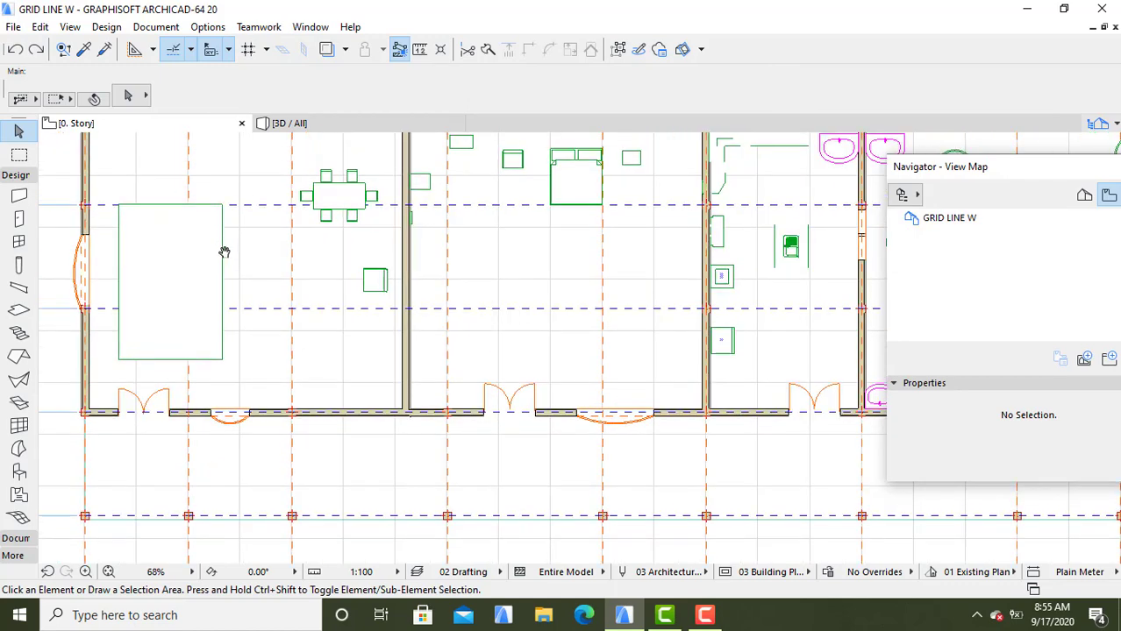
{"action": "middle_click_drag", "start_coordinate": [225, 250], "coordinate": [228, 298]}
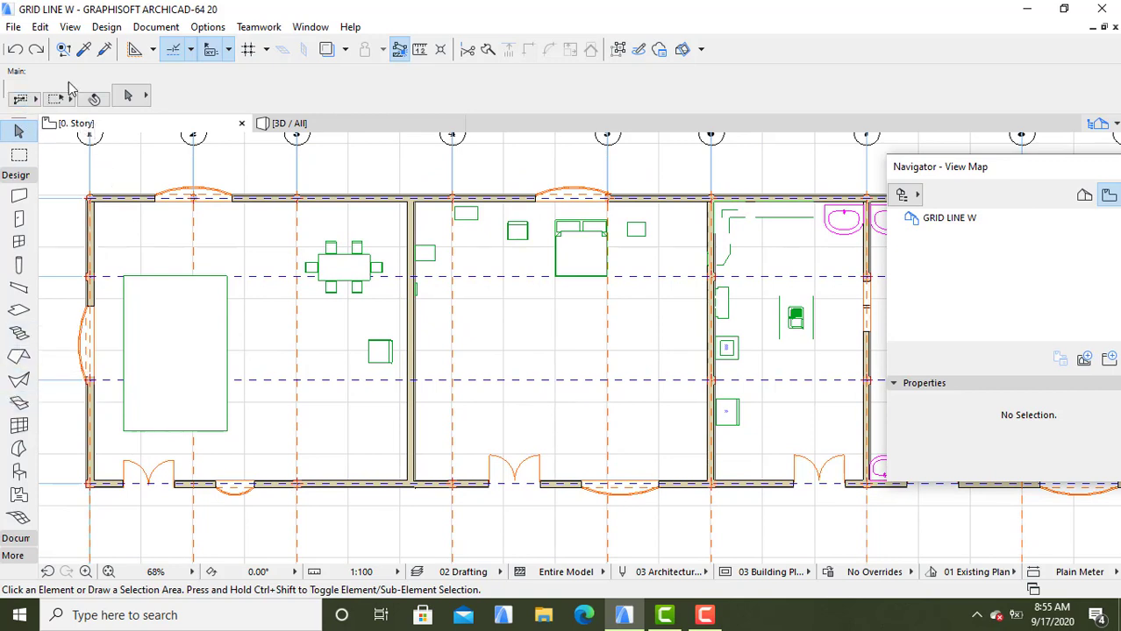
{"action": "left_click", "coordinate": [20, 472]}
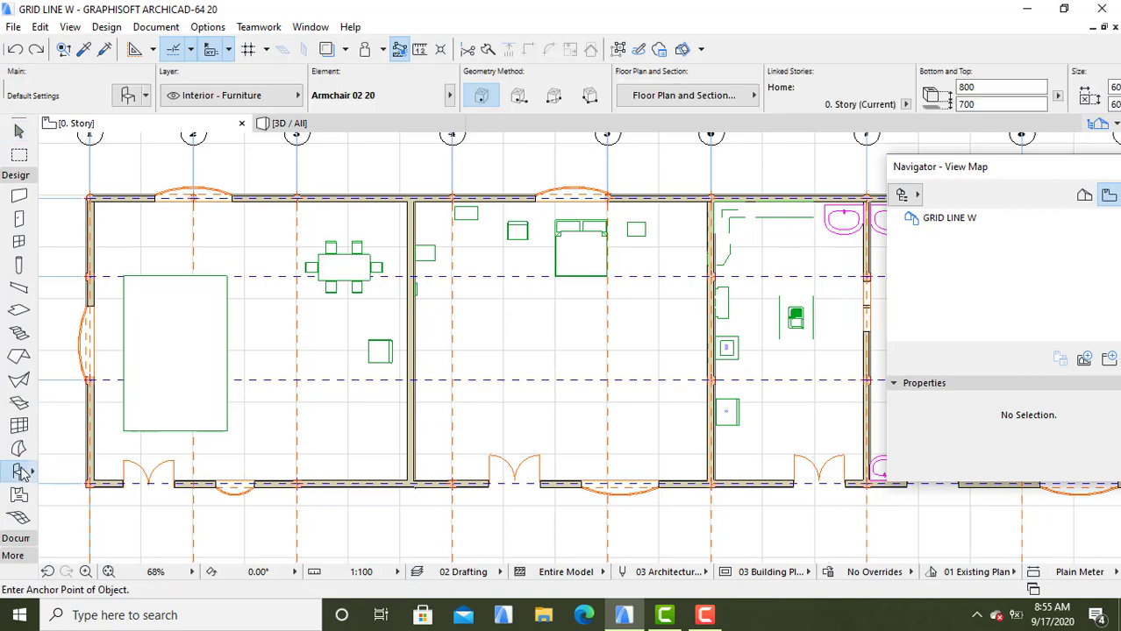
{"action": "left_click", "coordinate": [129, 96]}
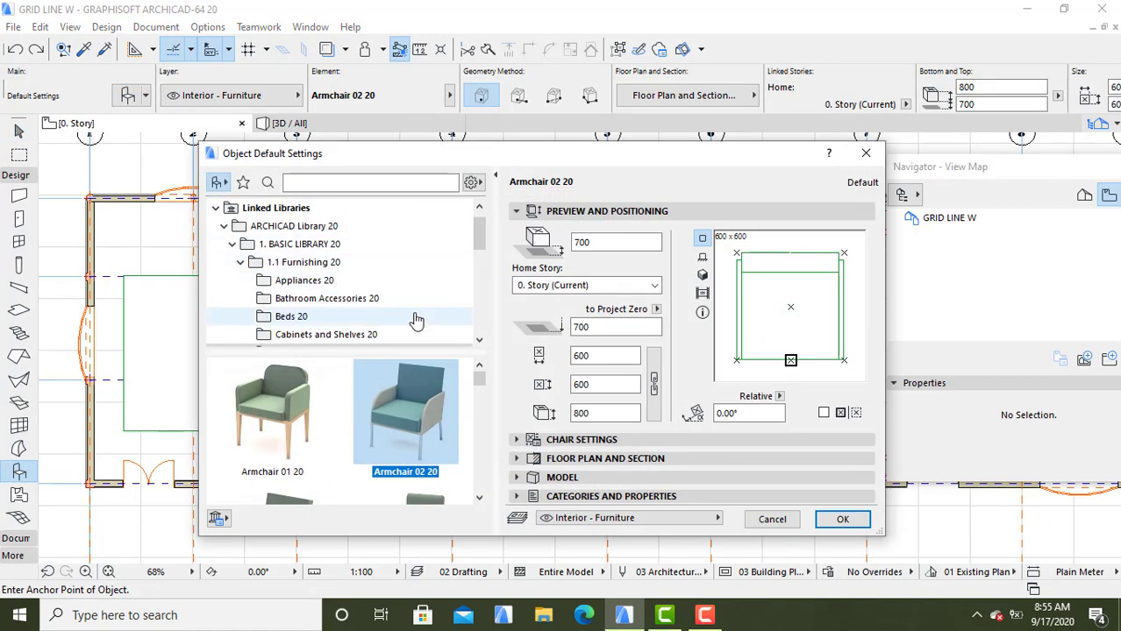
{"action": "left_click", "coordinate": [388, 337]}
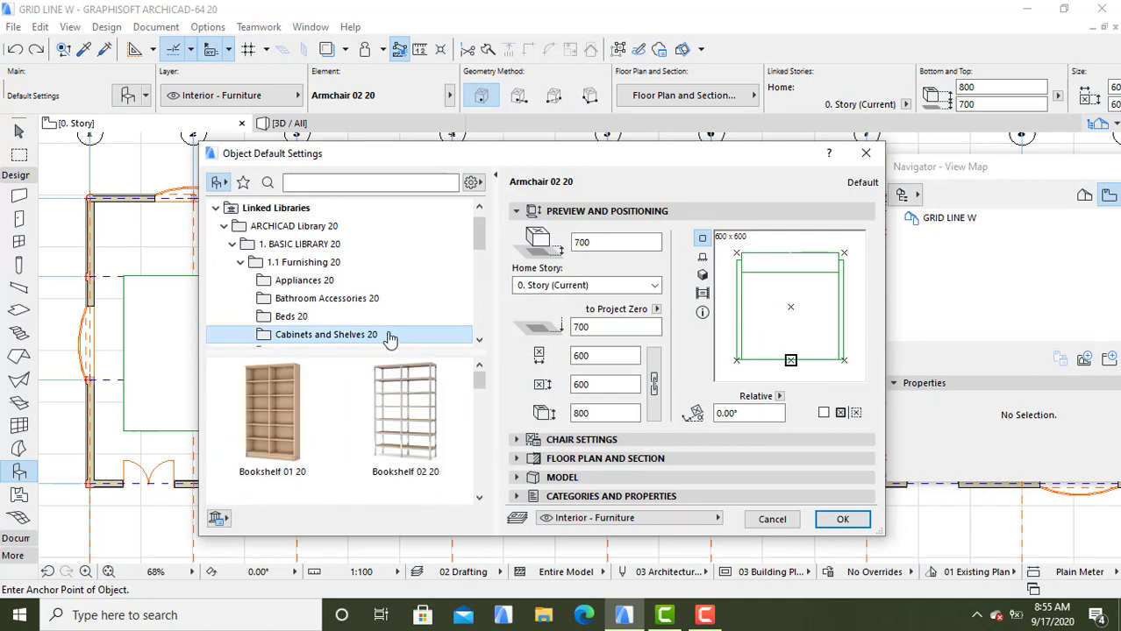
{"action": "left_click", "coordinate": [268, 418]}
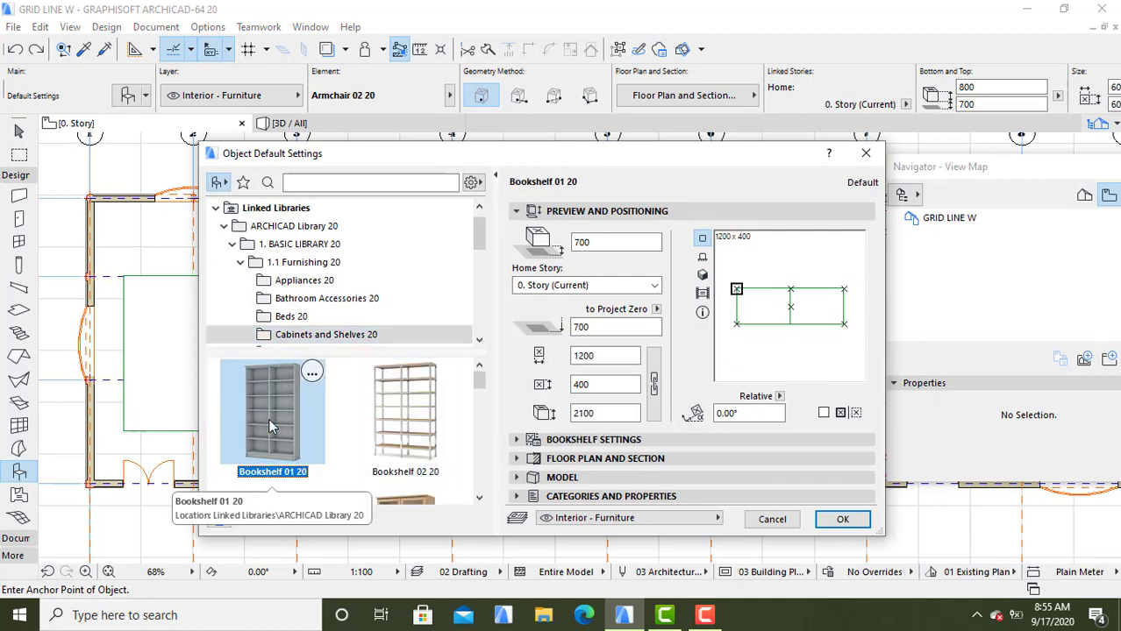
{"action": "left_click", "coordinate": [839, 520]}
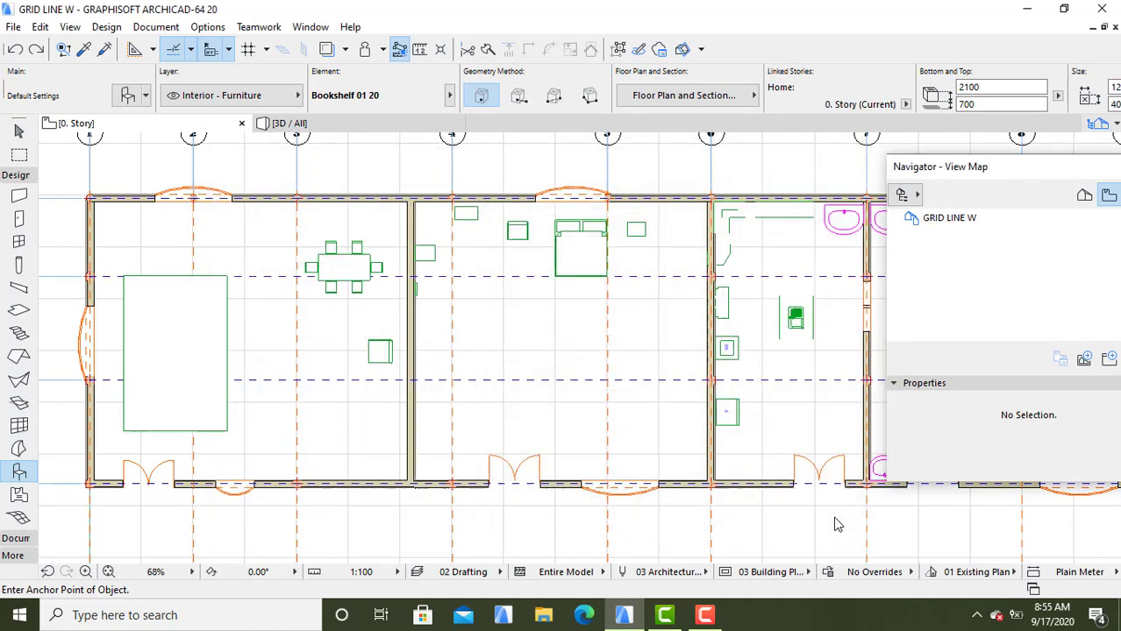
{"action": "left_click", "coordinate": [104, 230]}
{"action": "key", "text": "Escape"}
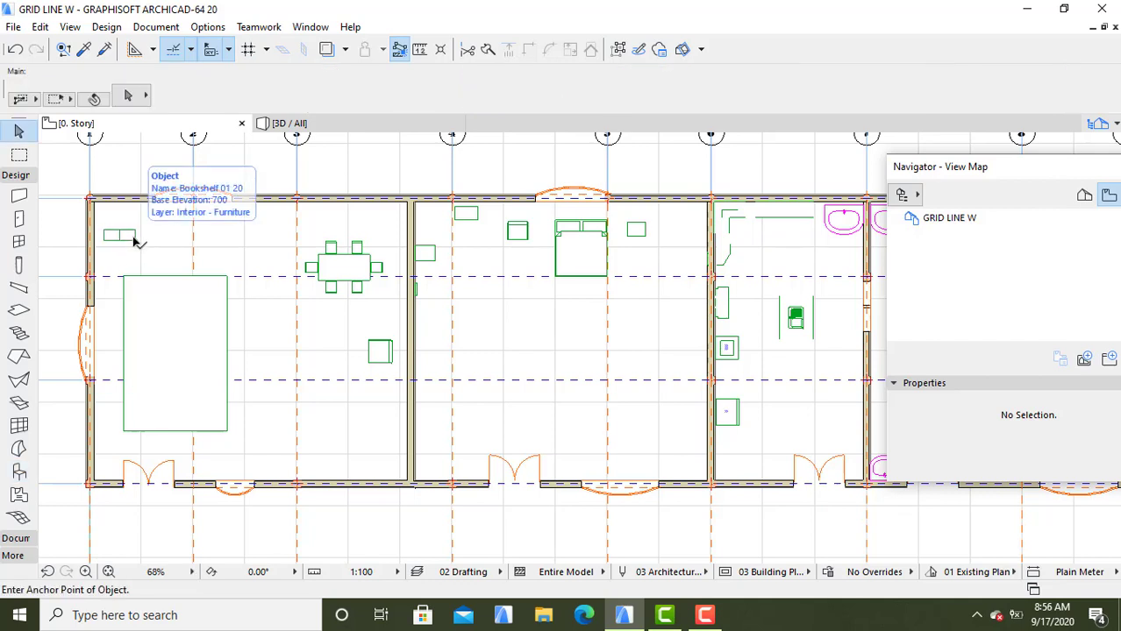
Rotate the bookshelf in the leftmost room's upper-left corner by 90° about its centre so it stands vertically on the plan
{"action": "left_click", "coordinate": [138, 242]}
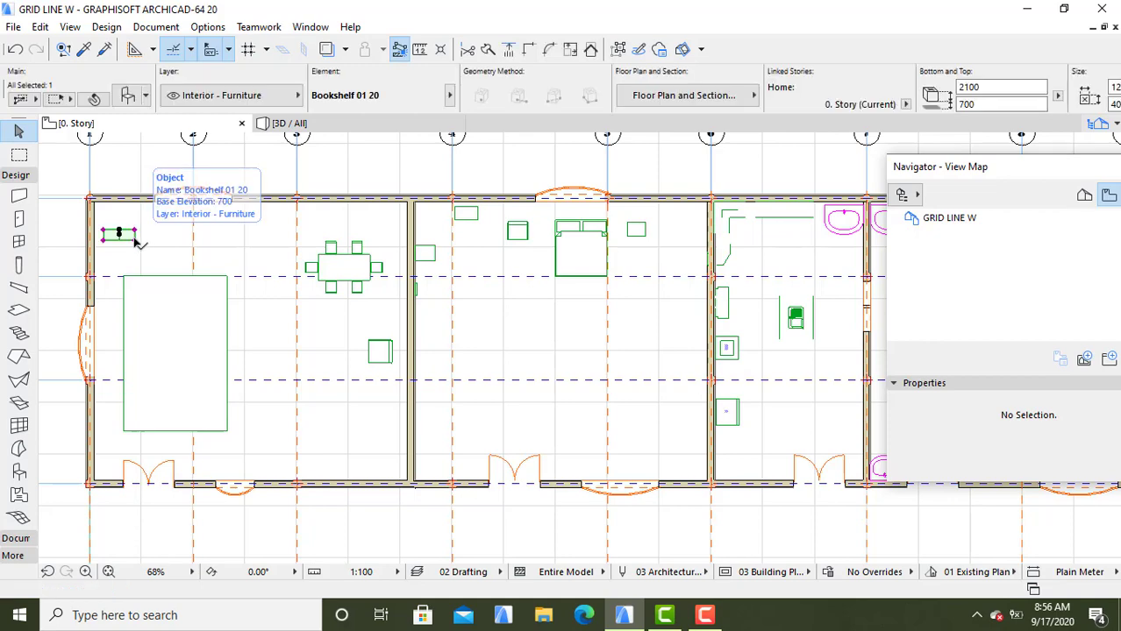
{"action": "right_click", "coordinate": [138, 242]}
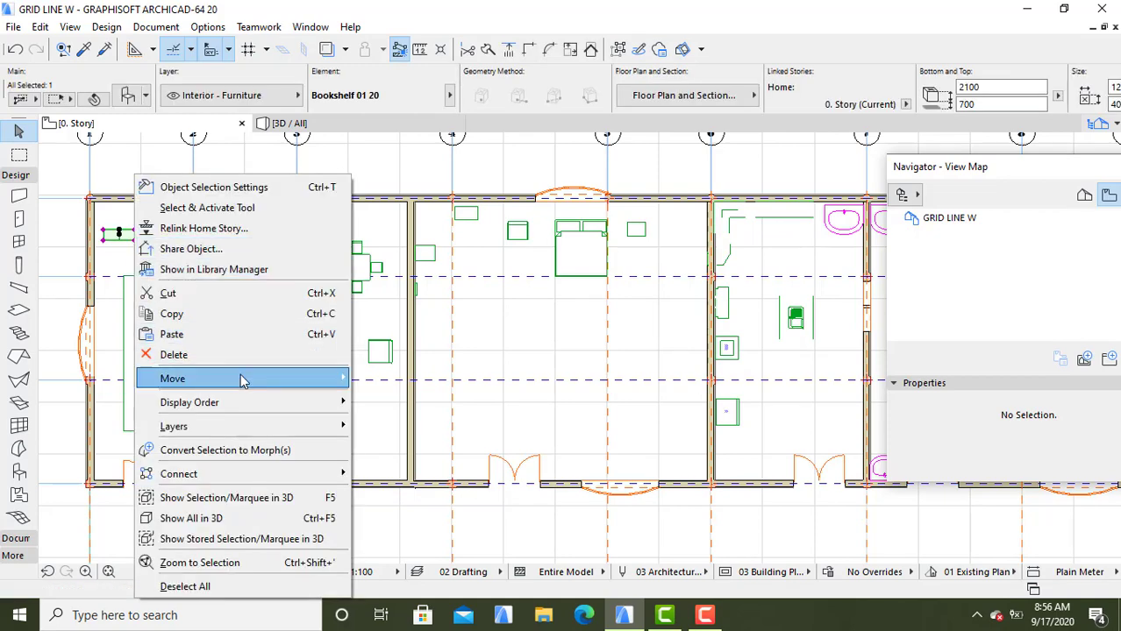
{"action": "mouse_move", "coordinate": [241, 378]}
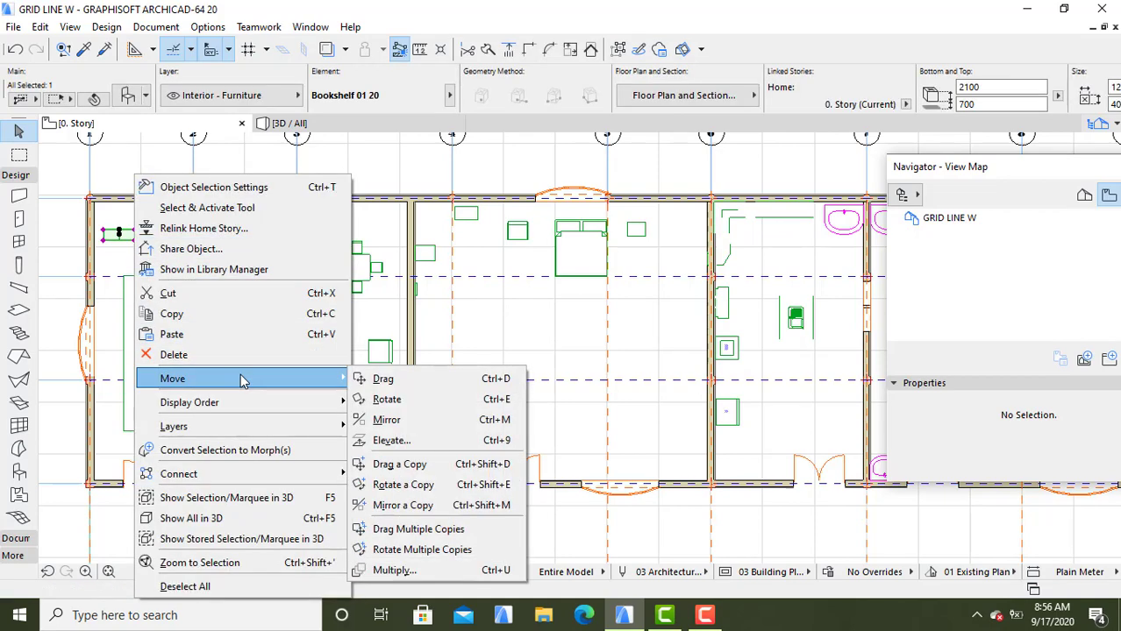
{"action": "left_click", "coordinate": [387, 400]}
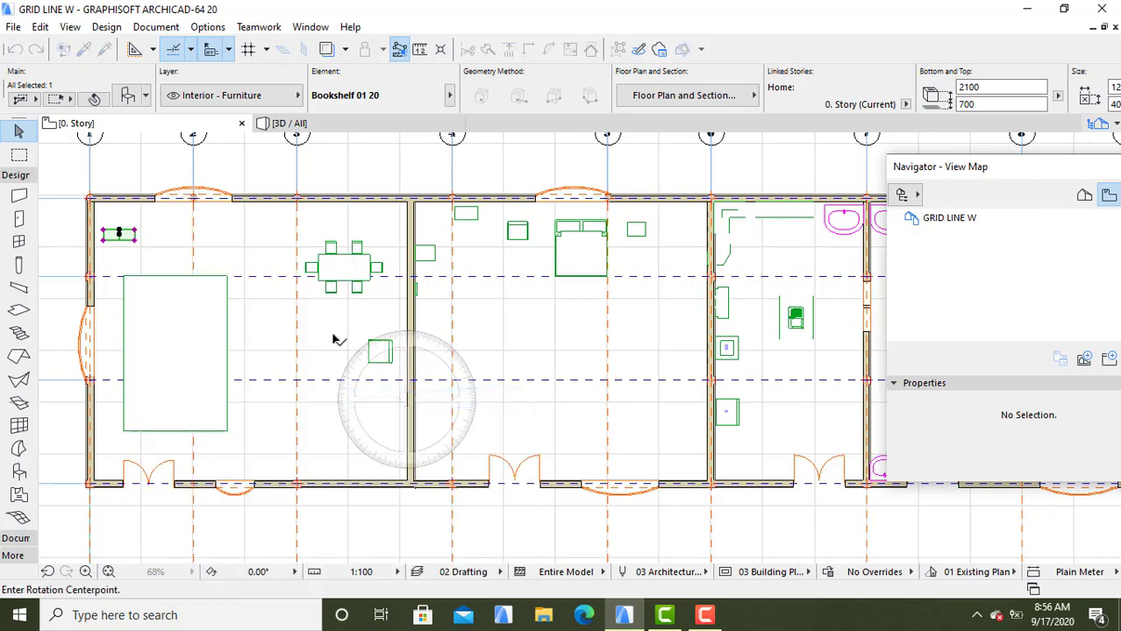
{"action": "left_click", "coordinate": [119, 232]}
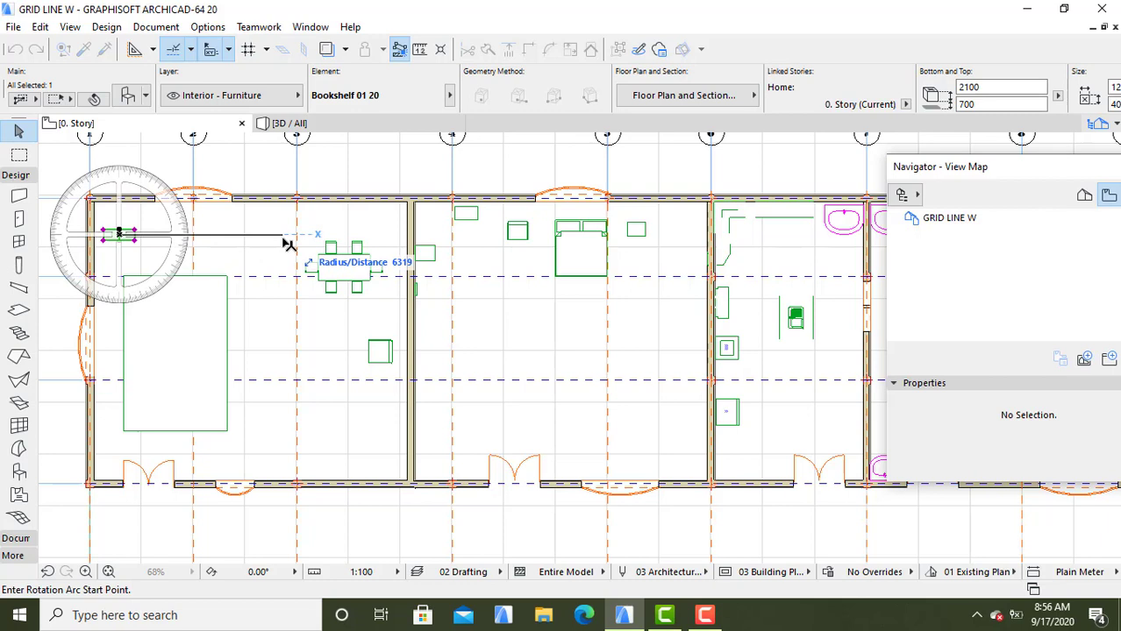
{"action": "left_click", "coordinate": [289, 244]}
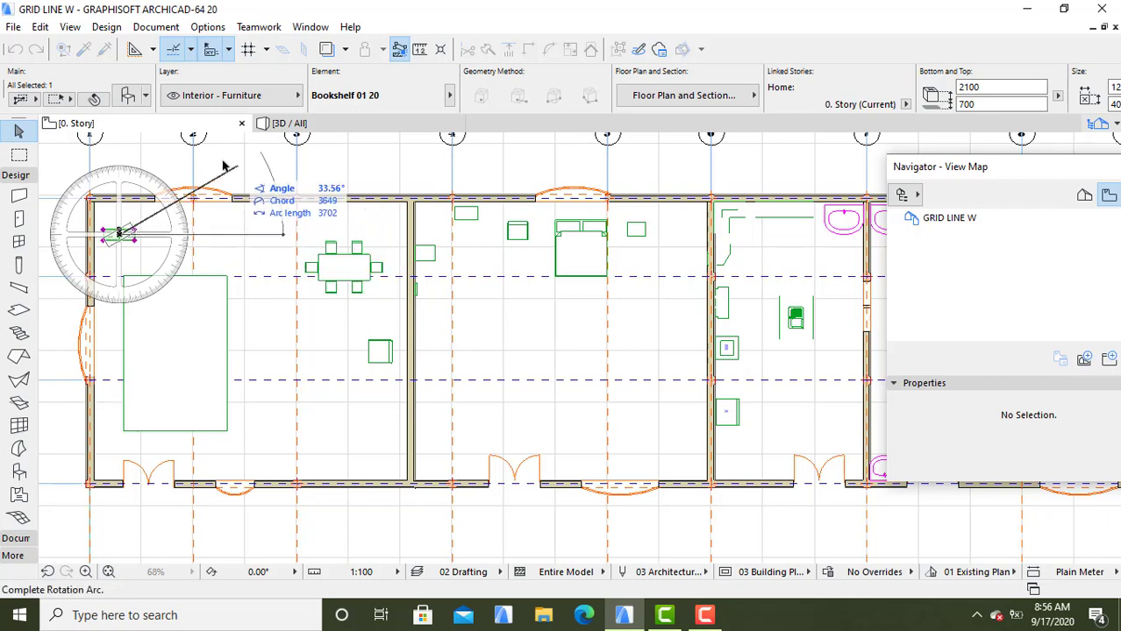
{"action": "left_click", "coordinate": [122, 146]}
{"action": "left_click", "coordinate": [133, 242]}
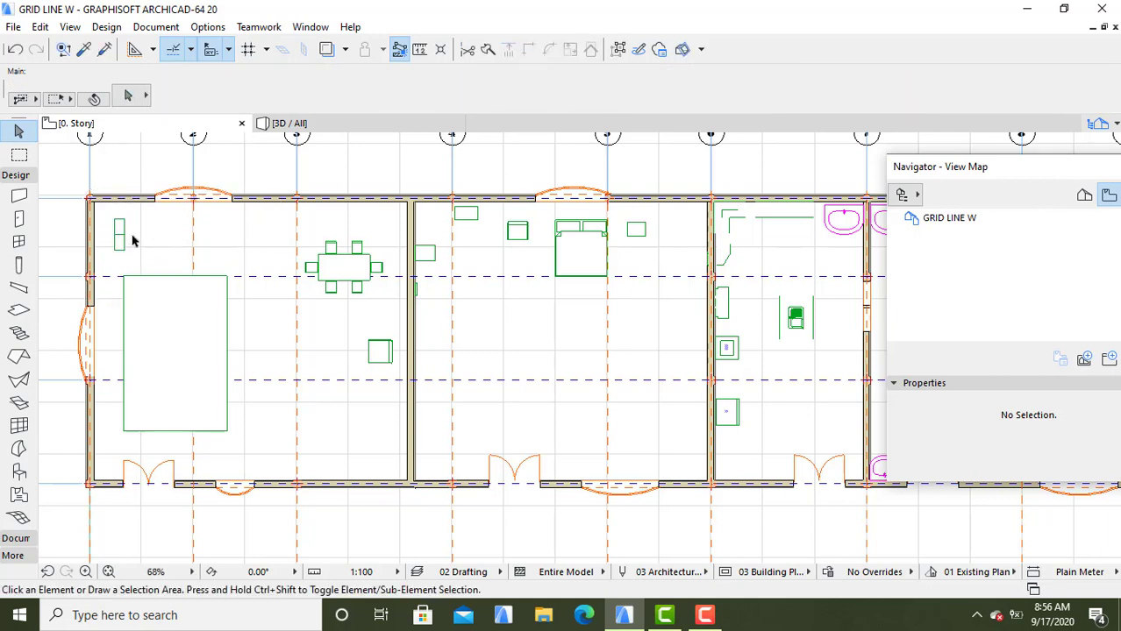
Move the rotated bookshelf flush against the leftmost room's left wall and check its placement in the 3D view
{"action": "left_click", "coordinate": [119, 241]}
{"action": "right_click", "coordinate": [120, 239]}
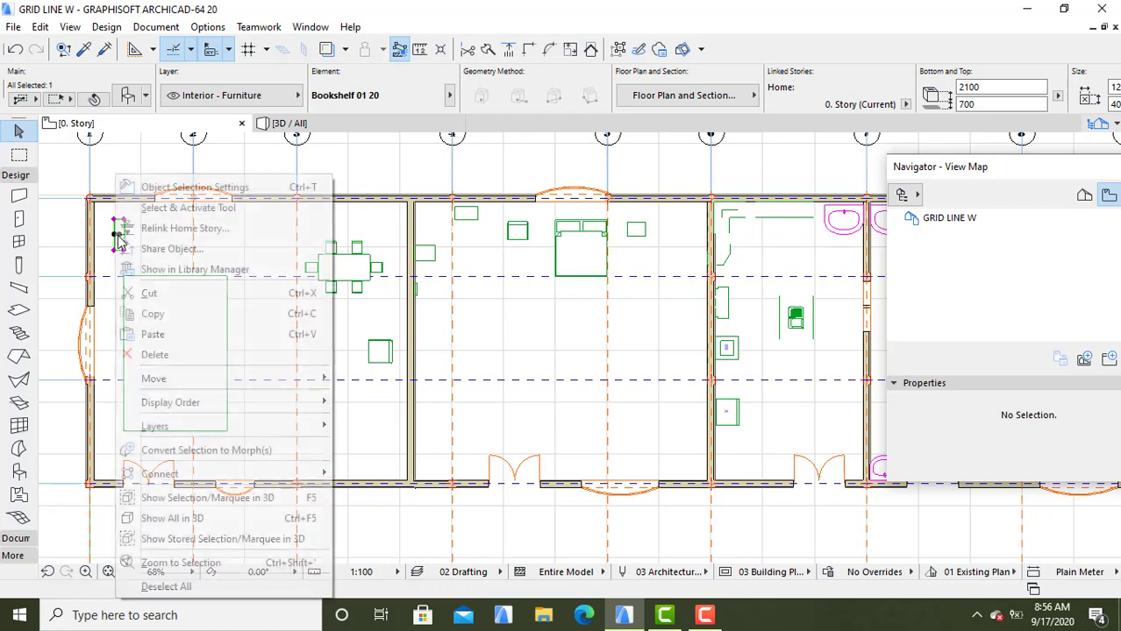
{"action": "mouse_move", "coordinate": [211, 379]}
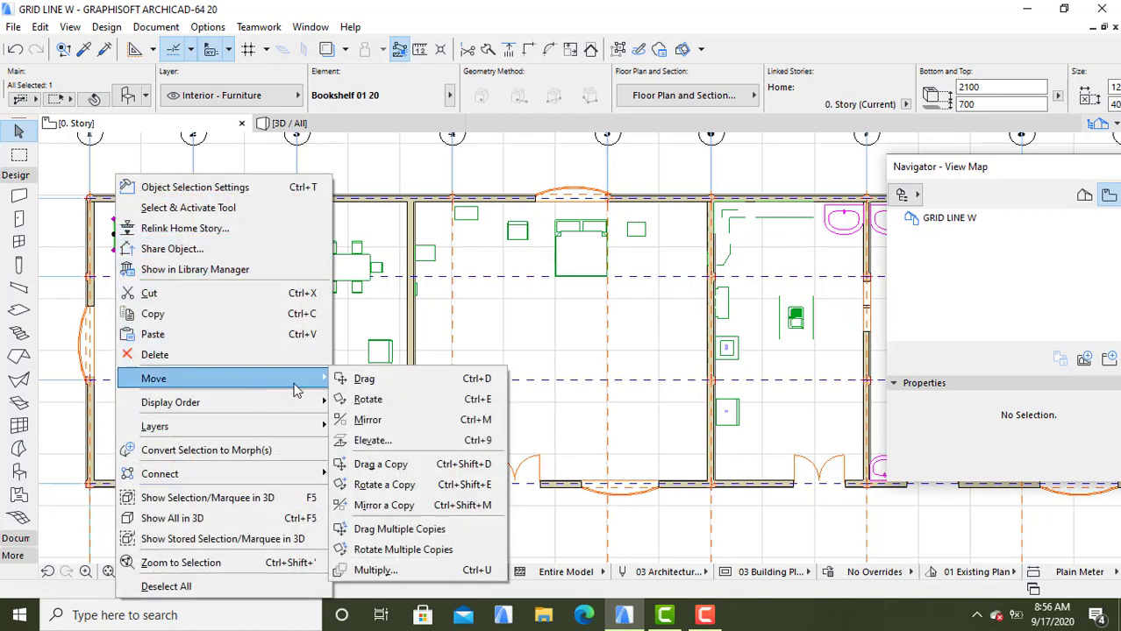
{"action": "left_click", "coordinate": [373, 379]}
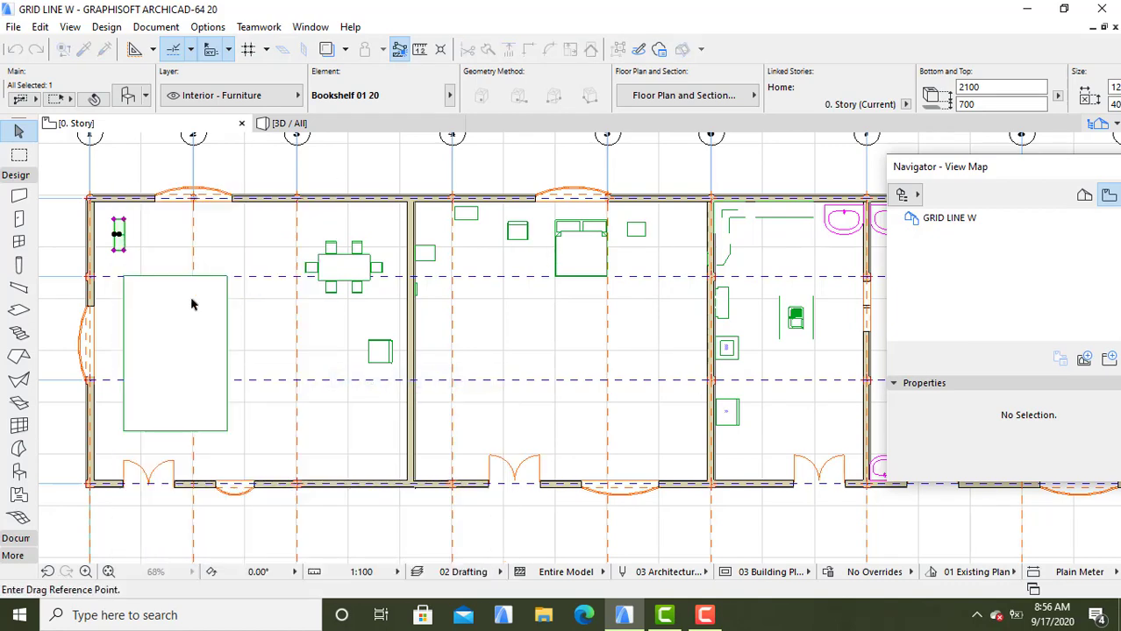
{"action": "left_click", "coordinate": [118, 248]}
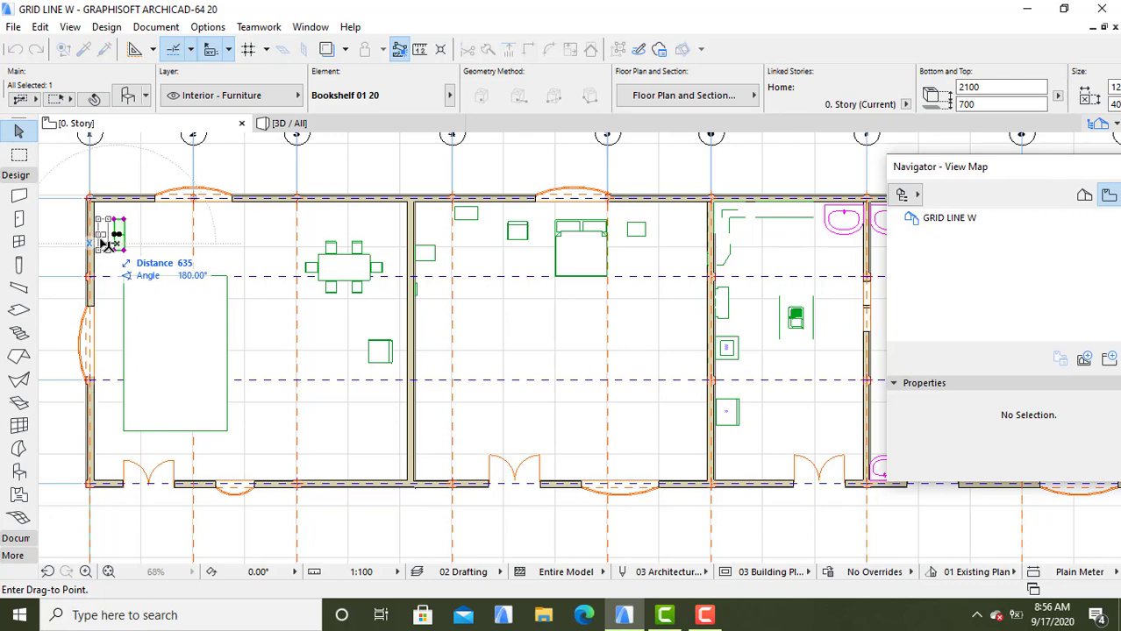
{"action": "scroll", "coordinate": [104, 244], "scroll_direction": "up", "scroll_amount": 2}
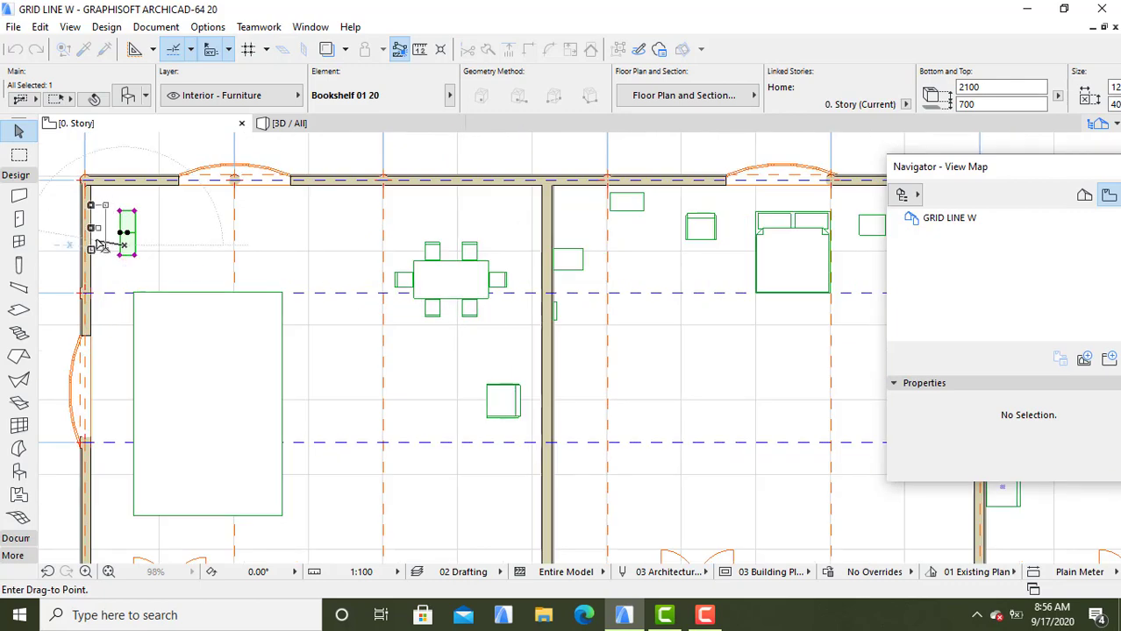
{"action": "scroll", "coordinate": [104, 243], "scroll_direction": "up", "scroll_amount": 3}
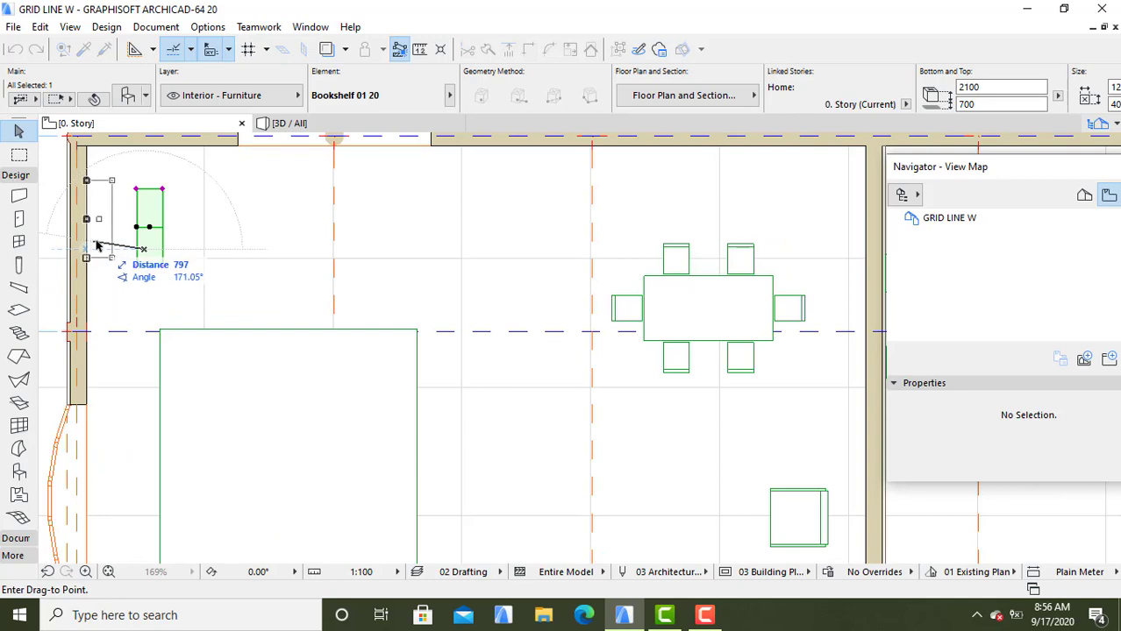
{"action": "left_click", "coordinate": [98, 246]}
{"action": "left_click", "coordinate": [145, 260]}
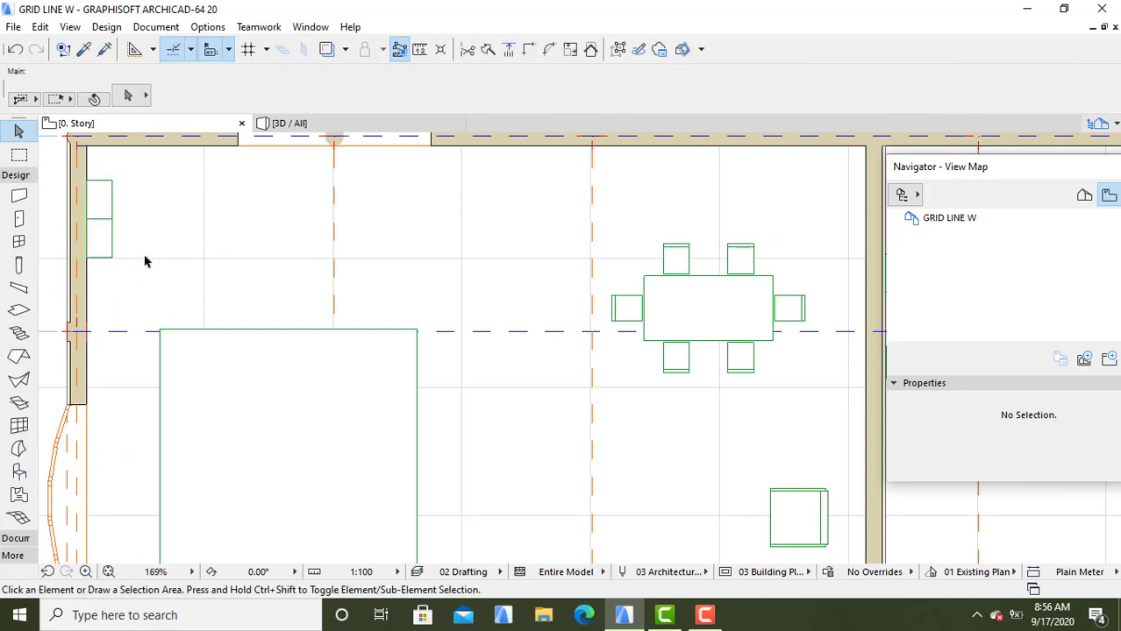
{"action": "left_click", "coordinate": [295, 127]}
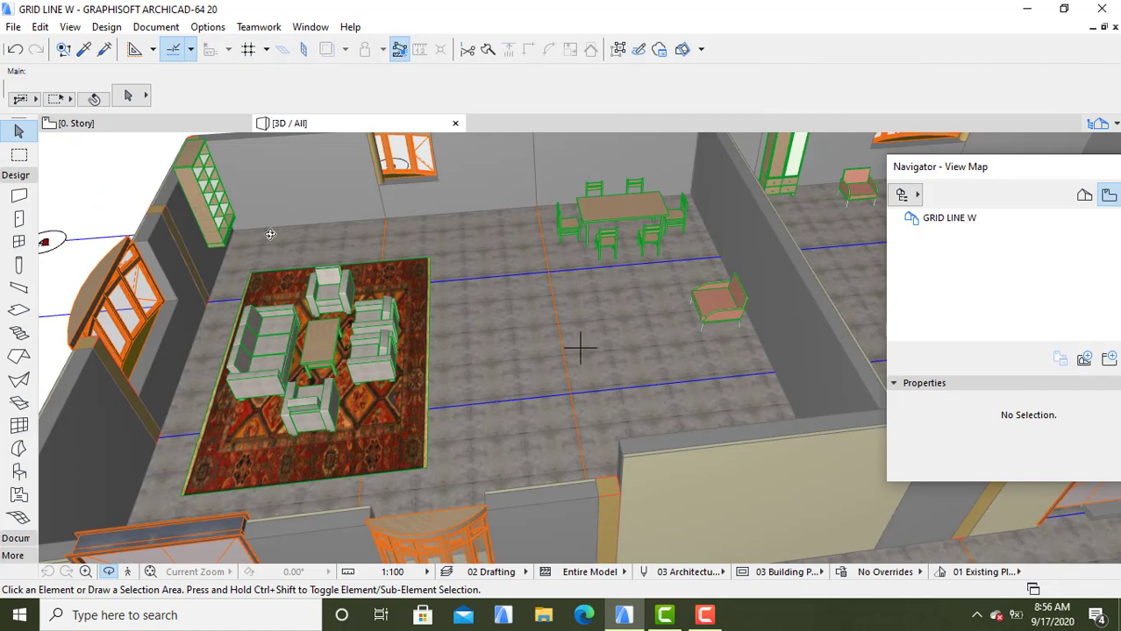
Set the bookshelf's elevation to 0, width to 1600 mm and depth to 800 mm, and check it in the 3D view
{"action": "left_click", "coordinate": [147, 127]}
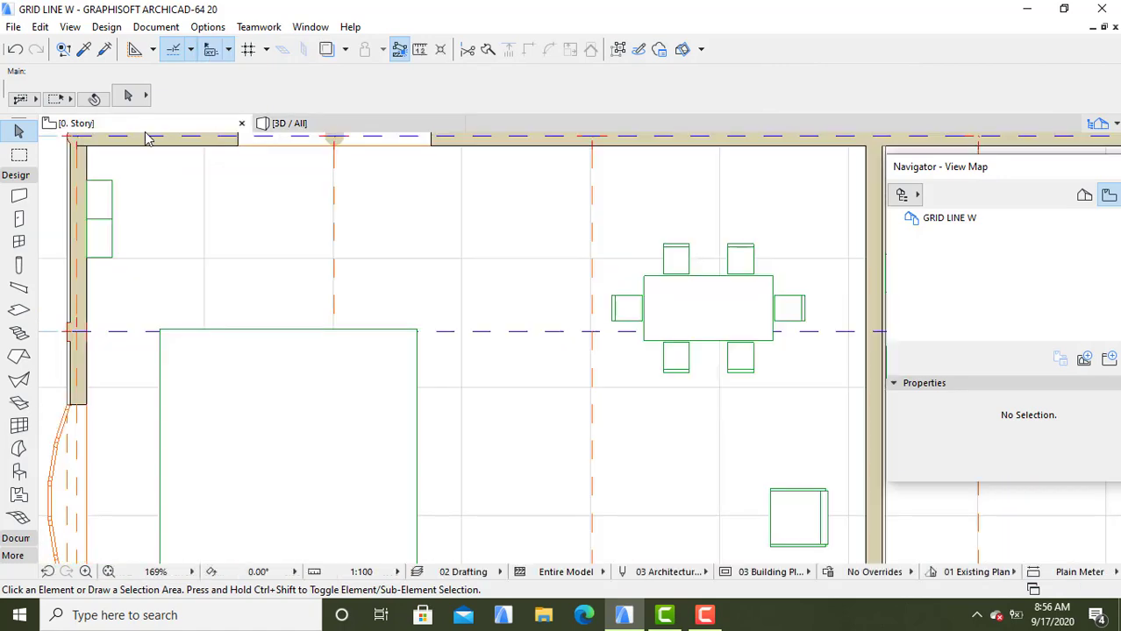
{"action": "left_click", "coordinate": [109, 184]}
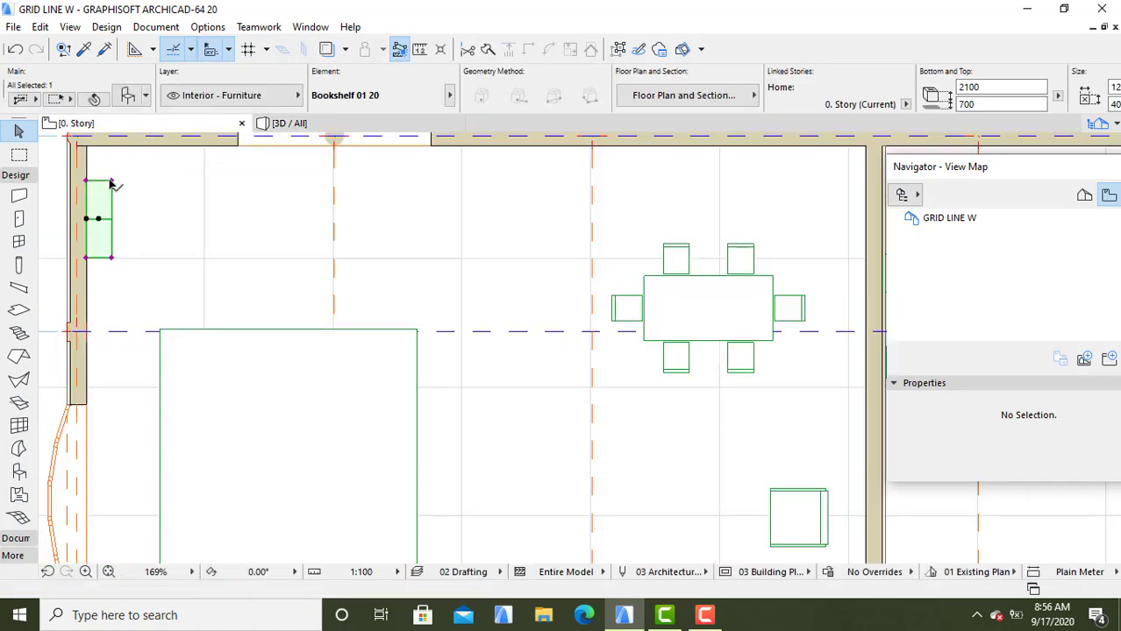
{"action": "left_click", "coordinate": [128, 98]}
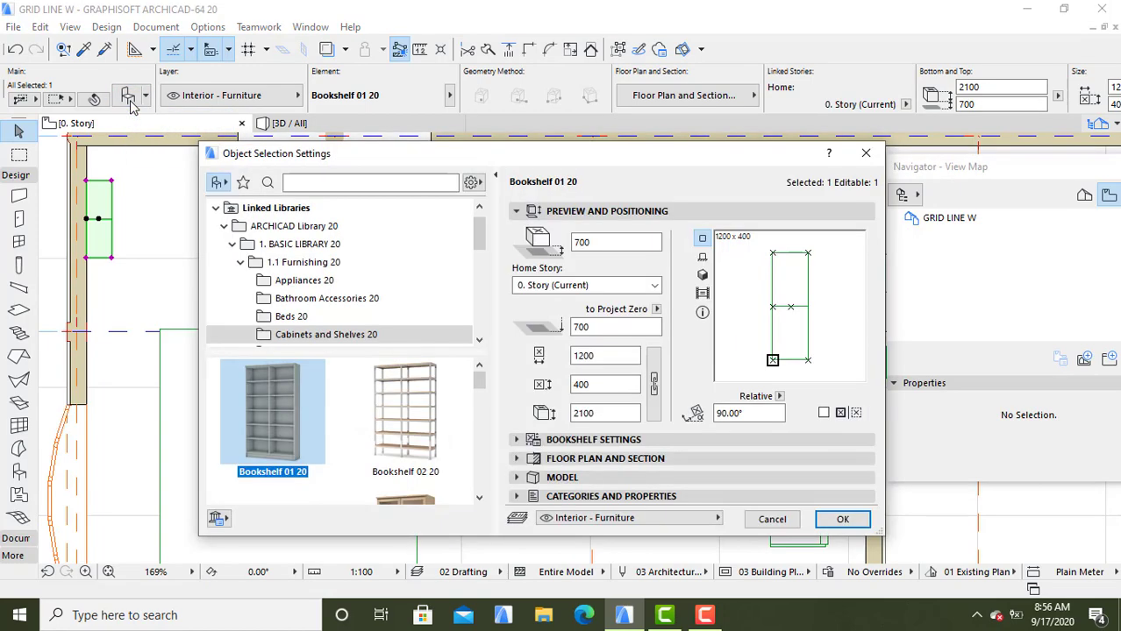
{"action": "left_click", "coordinate": [594, 327]}
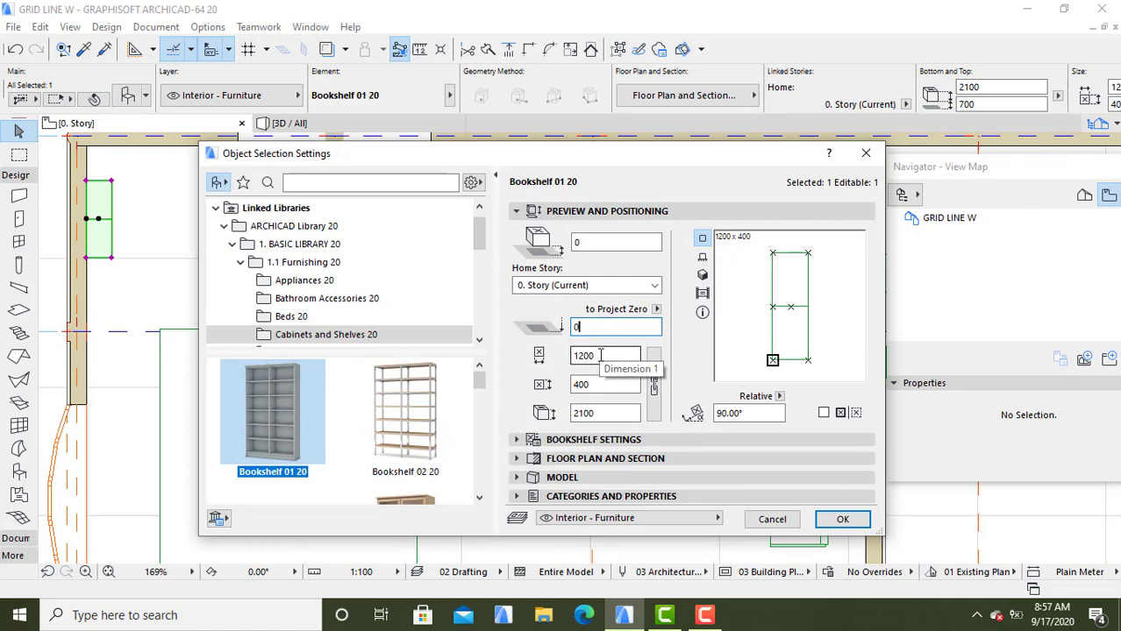
{"action": "left_click", "coordinate": [594, 386]}
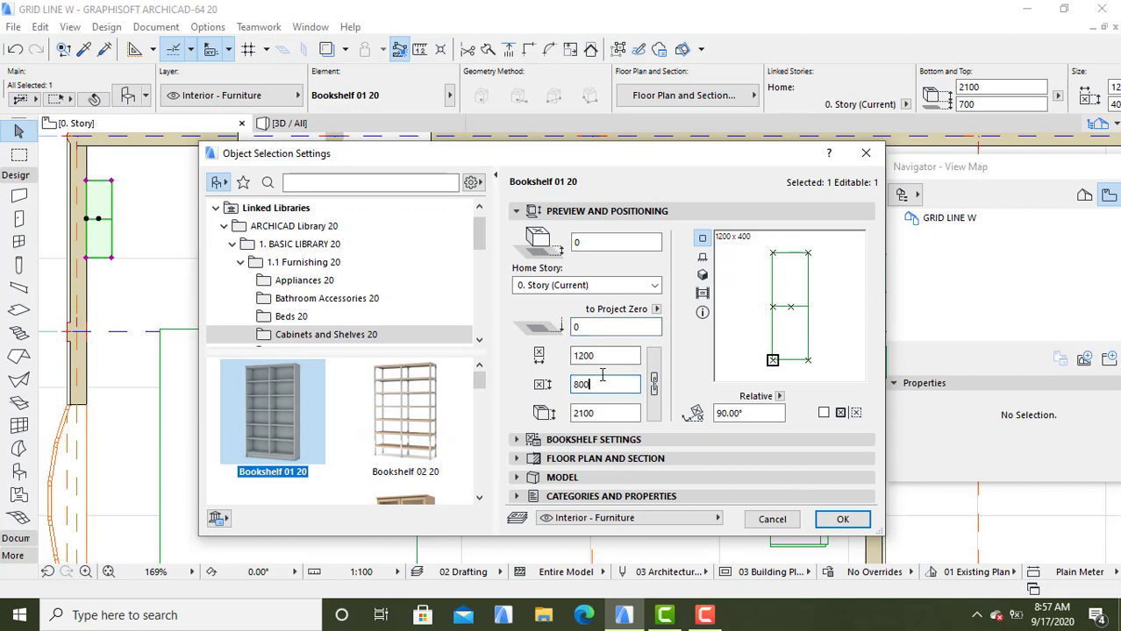
{"action": "left_click", "coordinate": [602, 356]}
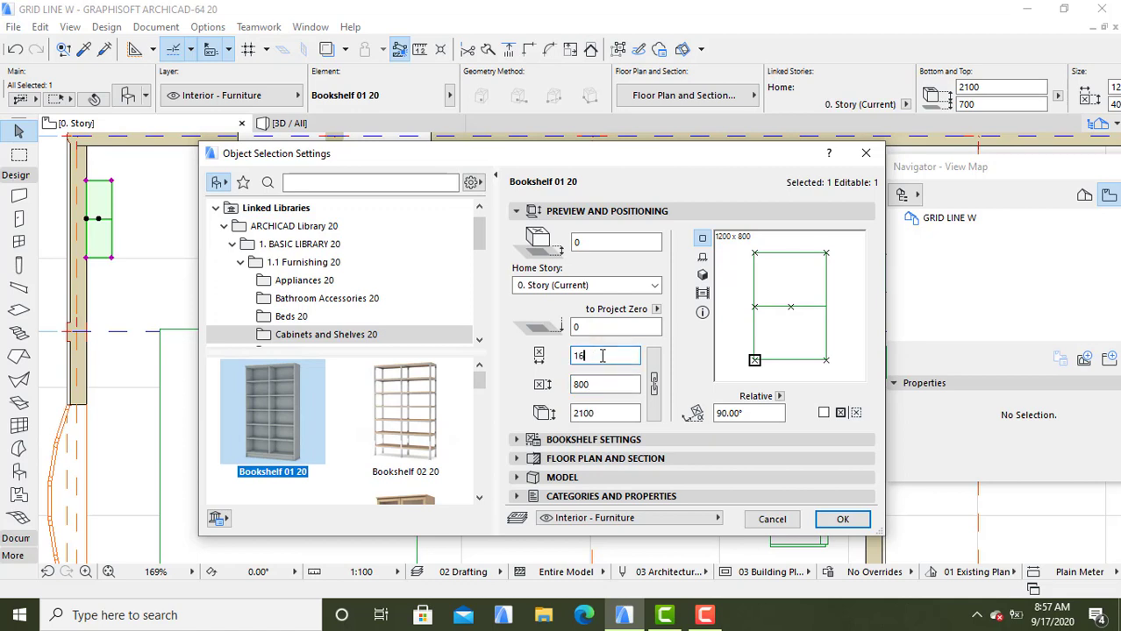
{"action": "left_click", "coordinate": [840, 520]}
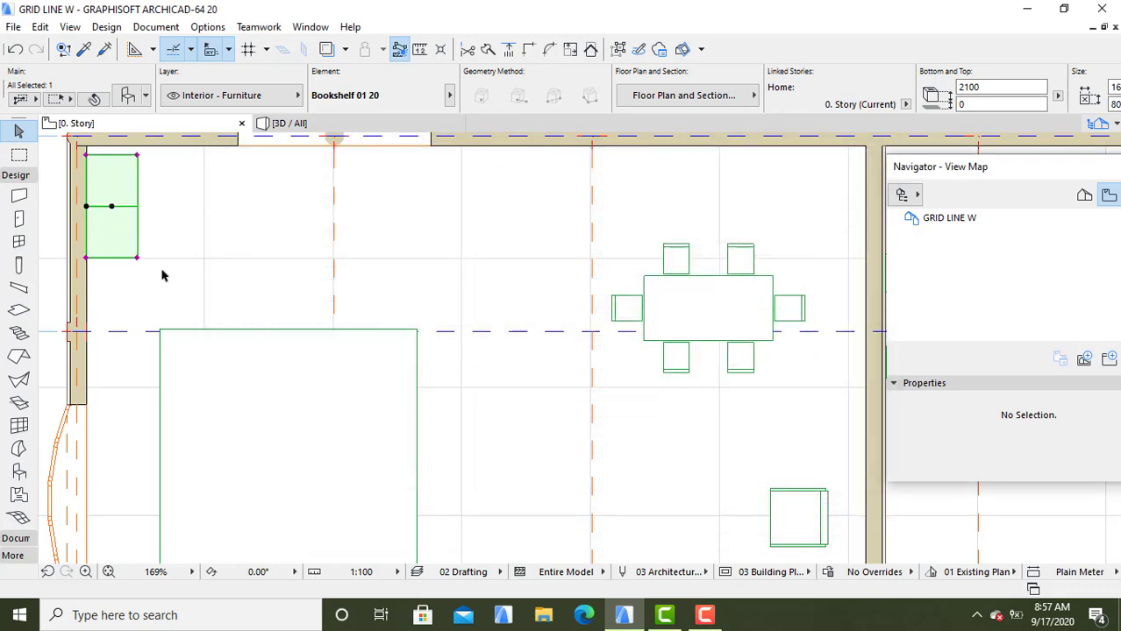
{"action": "left_click", "coordinate": [152, 247]}
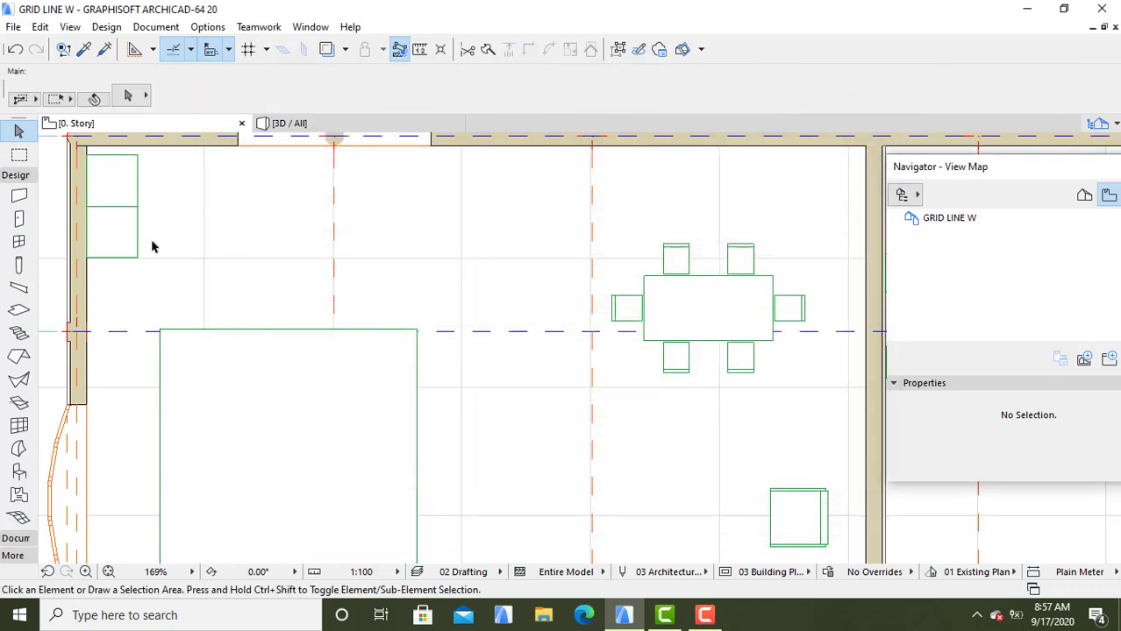
{"action": "left_click", "coordinate": [301, 125]}
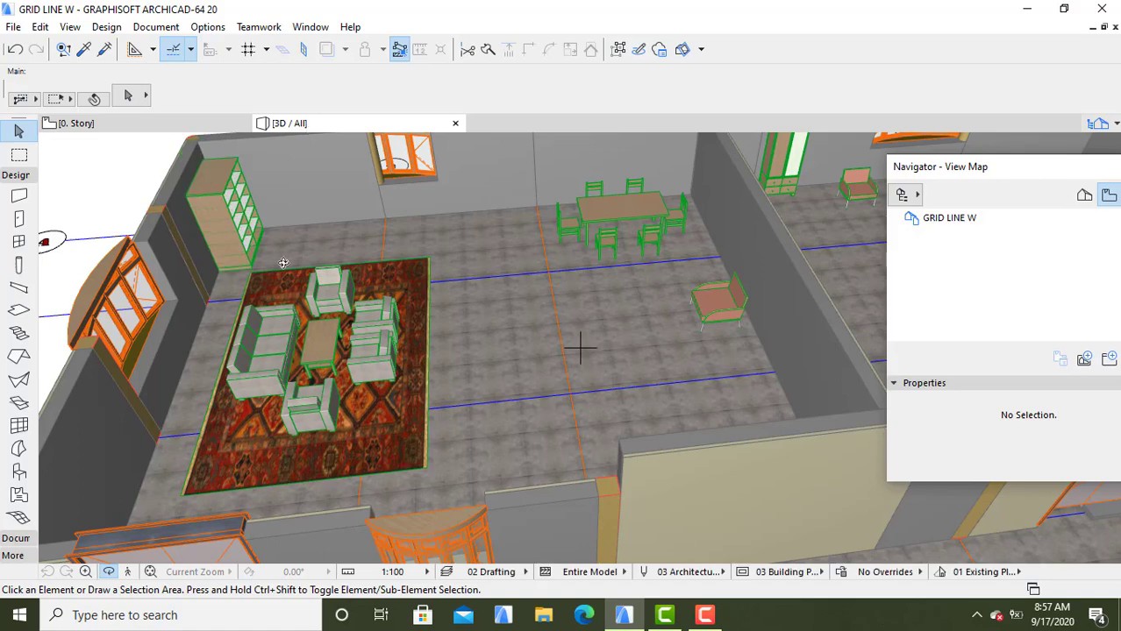
{"action": "middle_click_drag", "start_coordinate": [519, 323], "coordinate": [401, 363], "text": "shift"}
{"action": "scroll", "coordinate": [470, 292], "scroll_direction": "up", "scroll_amount": 5}
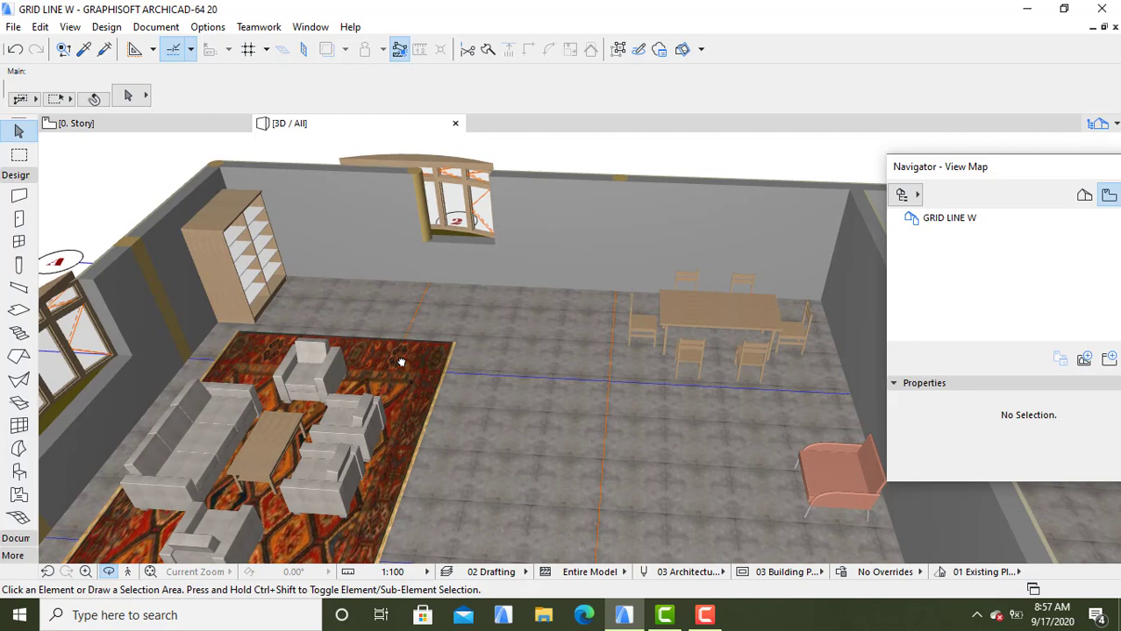
Delete the column in the middle of the curved window on the leftmost room's upper wall
{"action": "left_click", "coordinate": [207, 128]}
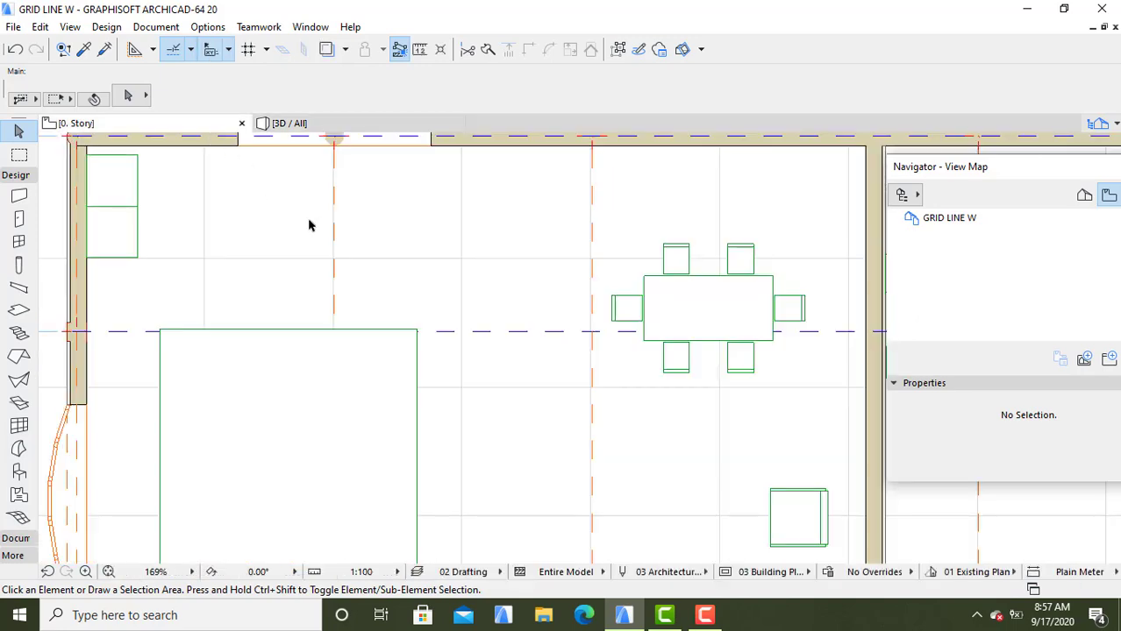
{"action": "scroll", "coordinate": [348, 239], "scroll_direction": "down", "scroll_amount": 4}
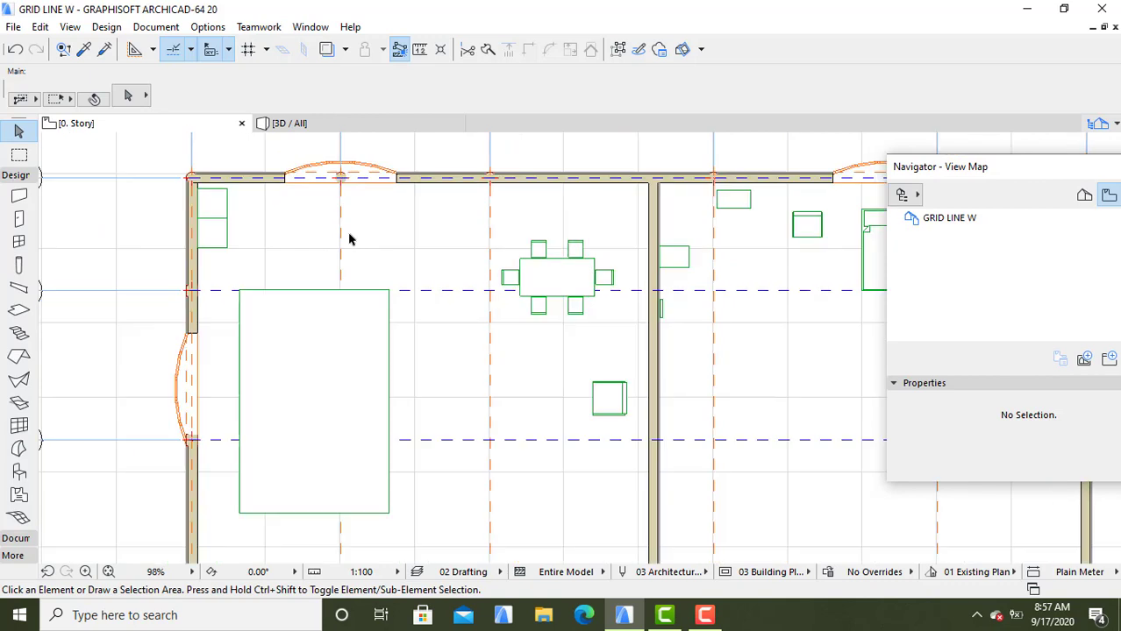
{"action": "left_click", "coordinate": [342, 177]}
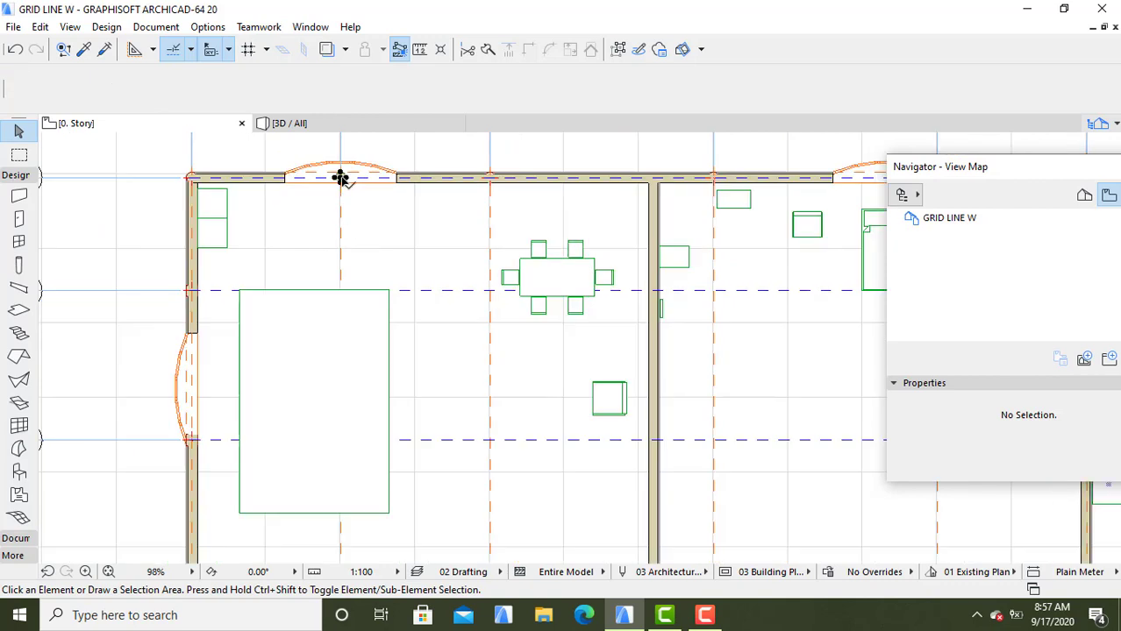
{"action": "right_click", "coordinate": [342, 177]}
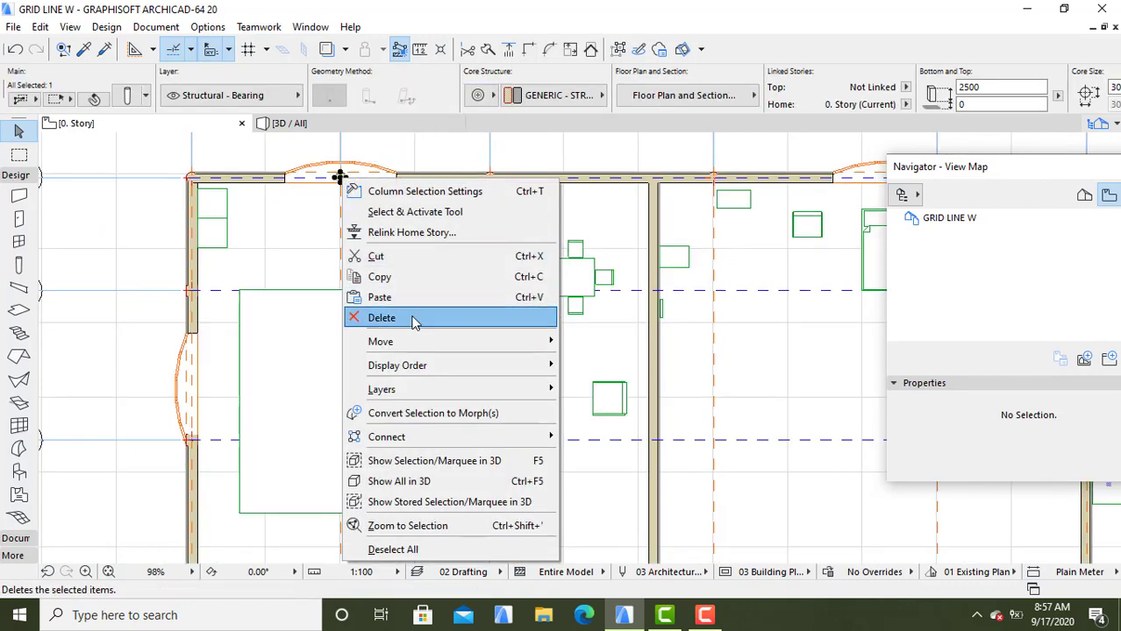
{"action": "left_click", "coordinate": [413, 320]}
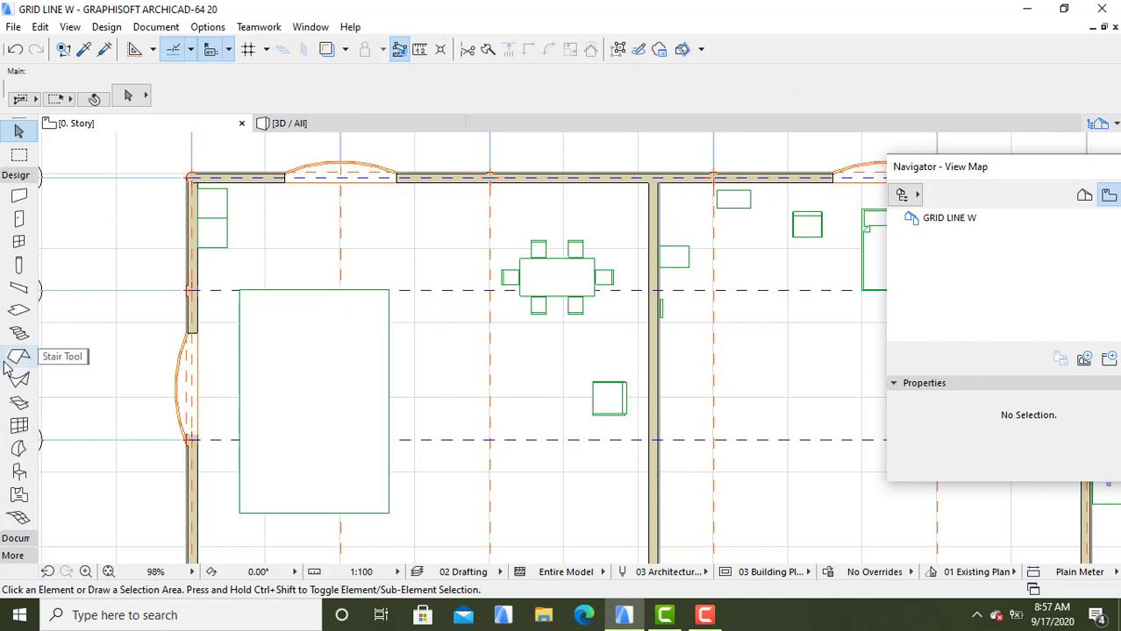
Choose Wall Cabinet 20 from the Cabinets and Shelves 20 library folder as the default object to place
{"action": "left_click", "coordinate": [20, 472]}
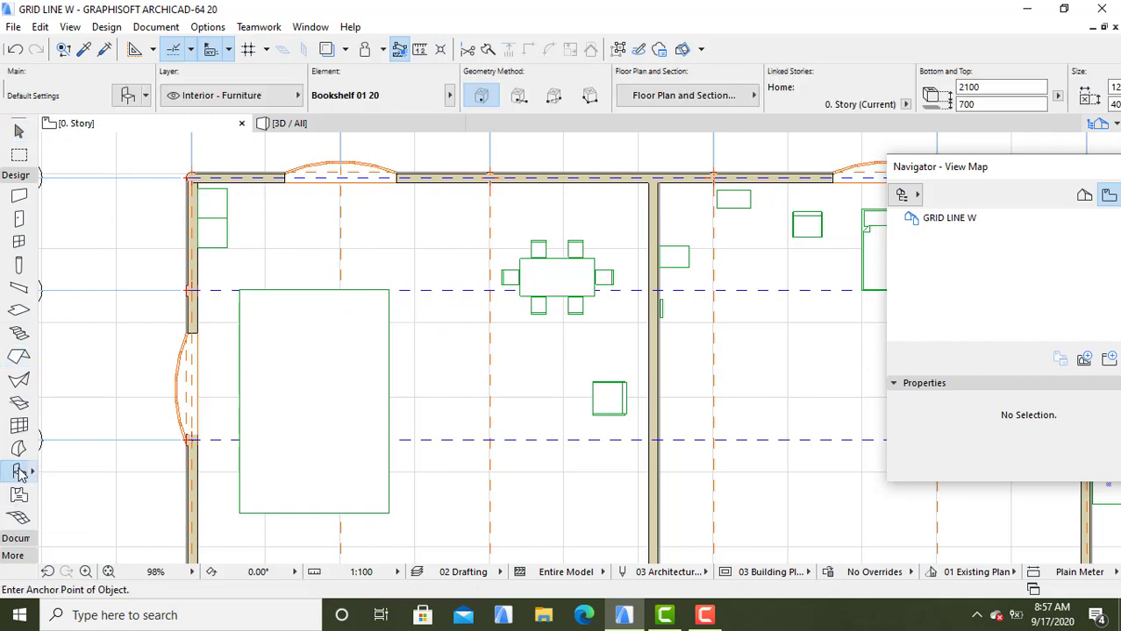
{"action": "left_click", "coordinate": [128, 94]}
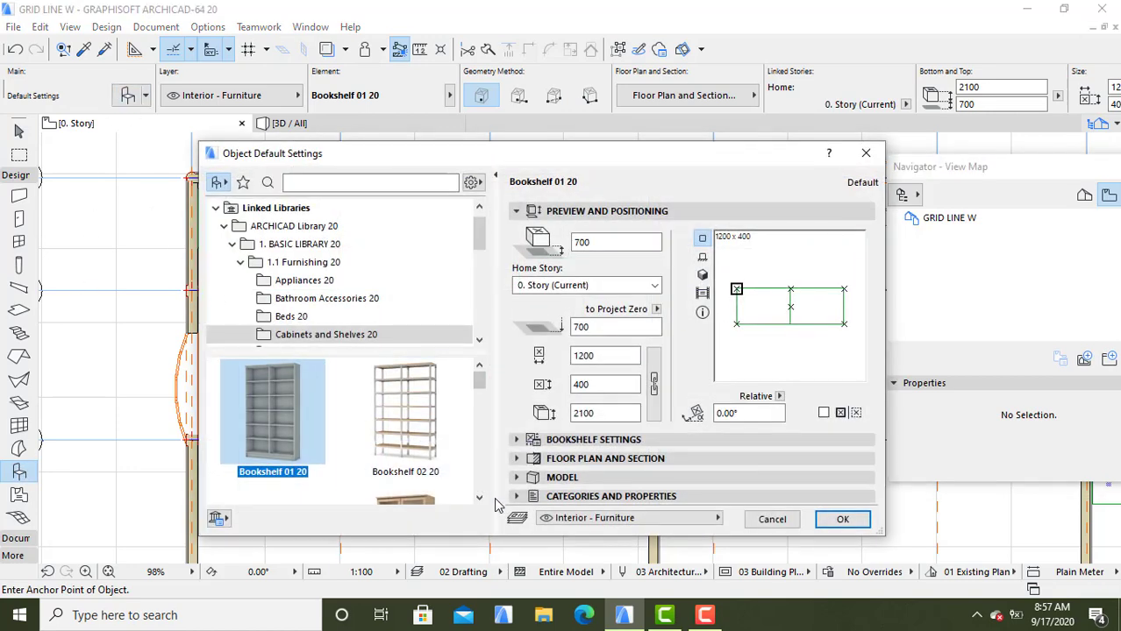
{"action": "left_click", "coordinate": [479, 501]}
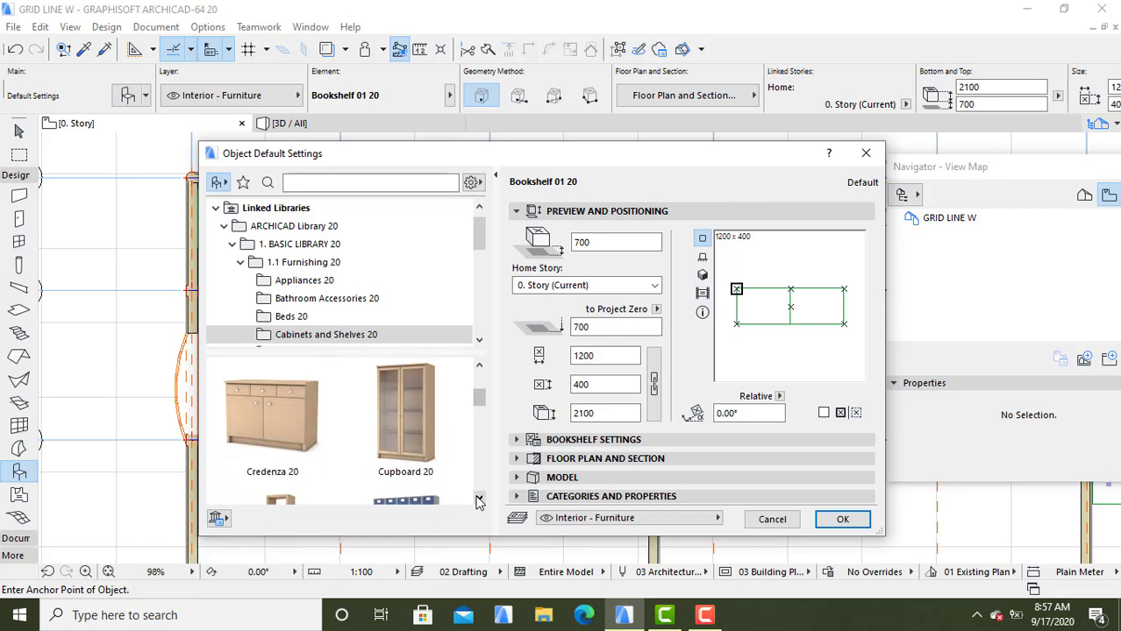
{"action": "left_click", "coordinate": [479, 501]}
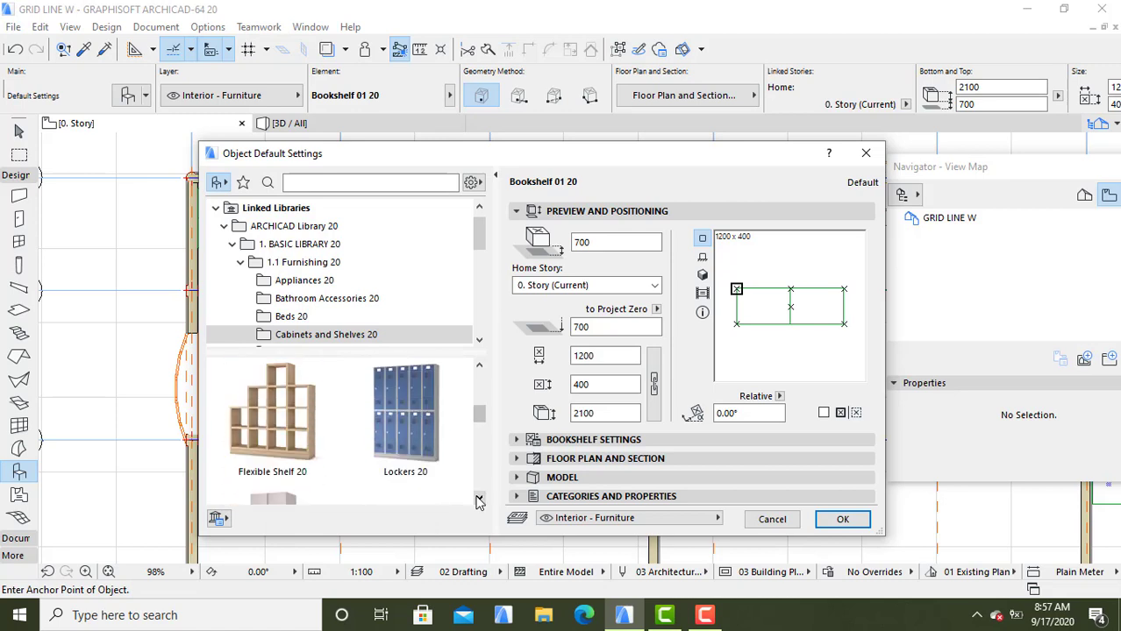
{"action": "left_click", "coordinate": [479, 501]}
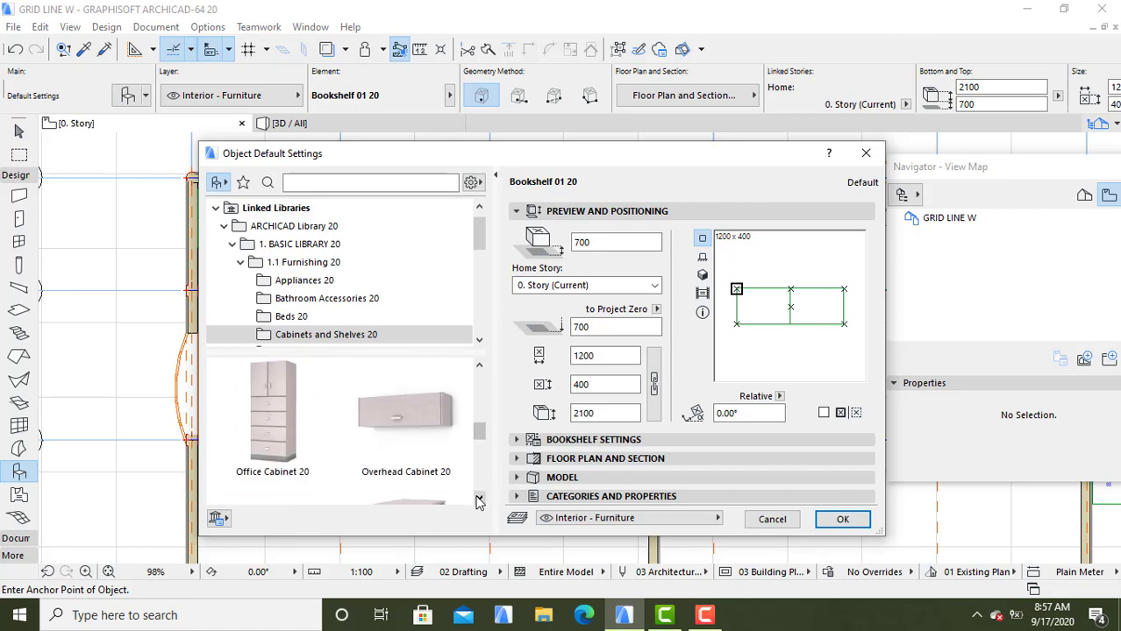
{"action": "left_click", "coordinate": [479, 501]}
{"action": "left_click", "coordinate": [479, 501]}
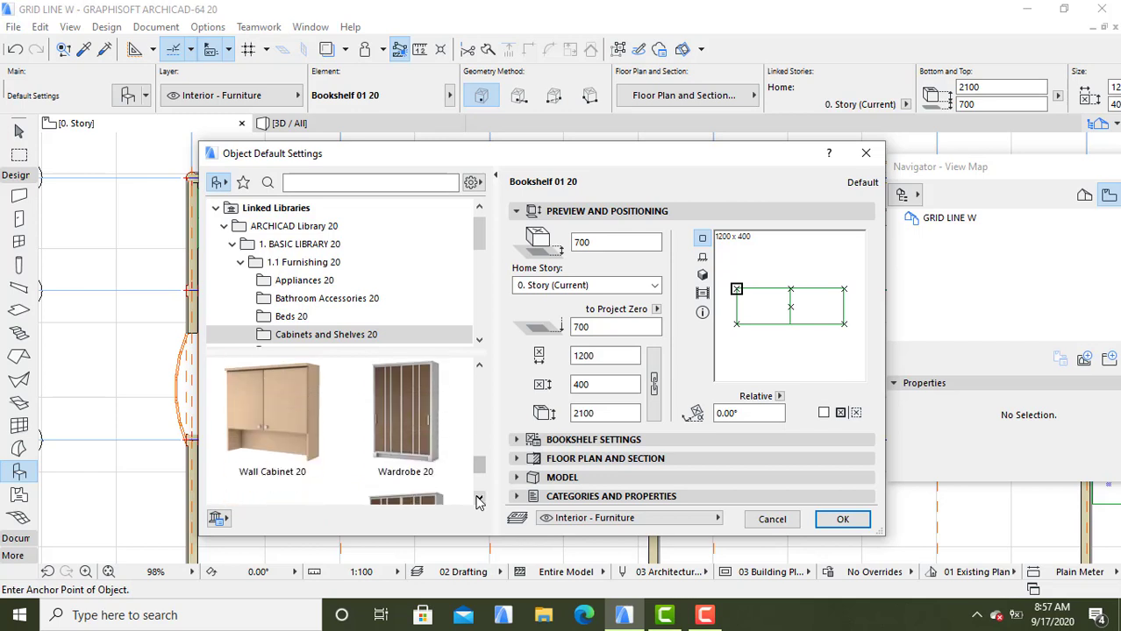
{"action": "left_click", "coordinate": [478, 501]}
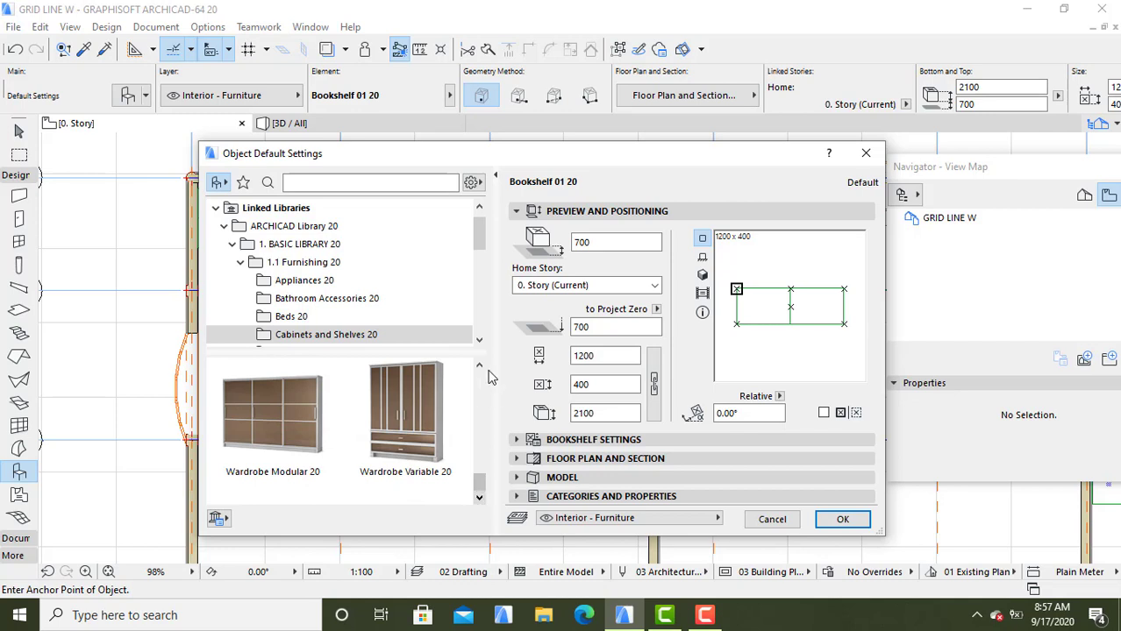
{"action": "left_click", "coordinate": [480, 340]}
{"action": "left_click", "coordinate": [480, 341]}
{"action": "left_click", "coordinate": [480, 340]}
{"action": "left_click", "coordinate": [480, 341]}
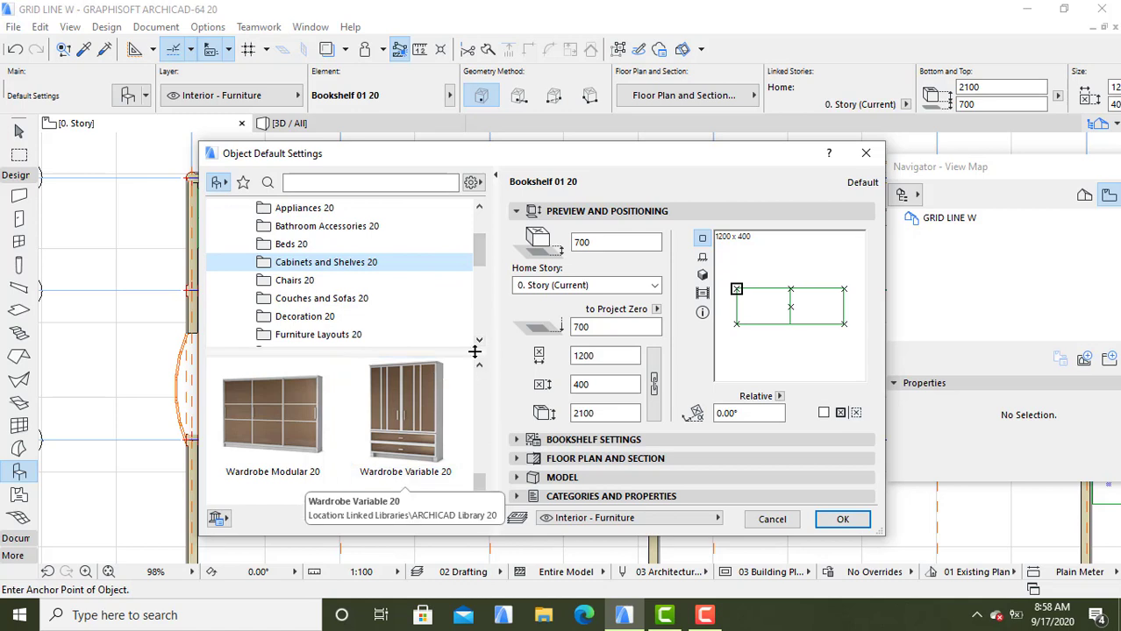
{"action": "left_click", "coordinate": [480, 366]}
{"action": "left_click", "coordinate": [480, 367]}
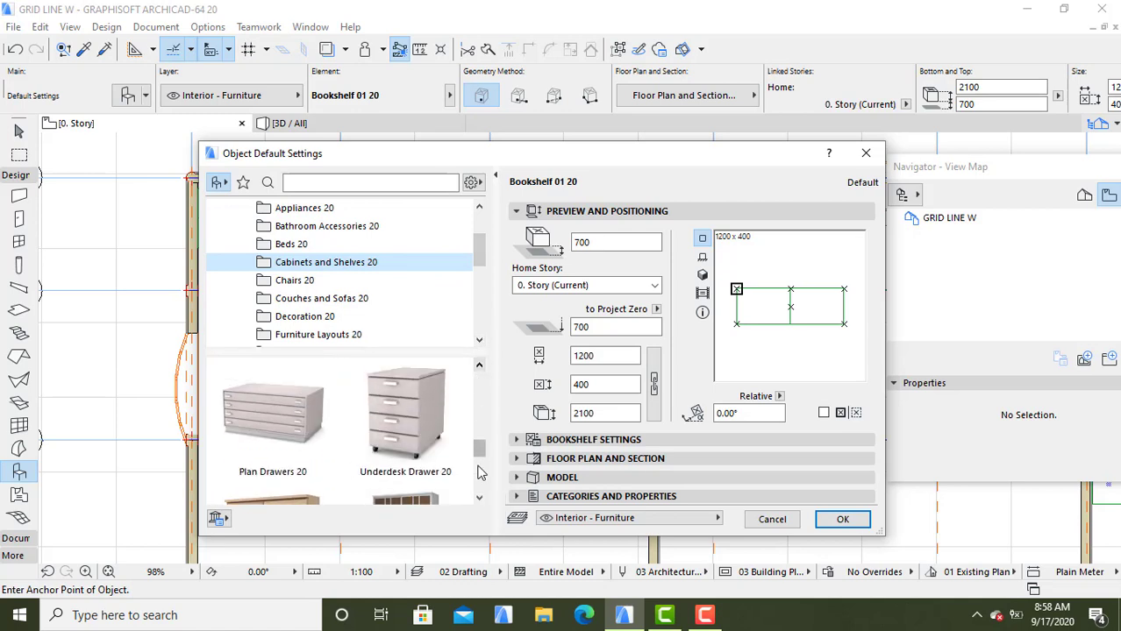
{"action": "left_click", "coordinate": [479, 499]}
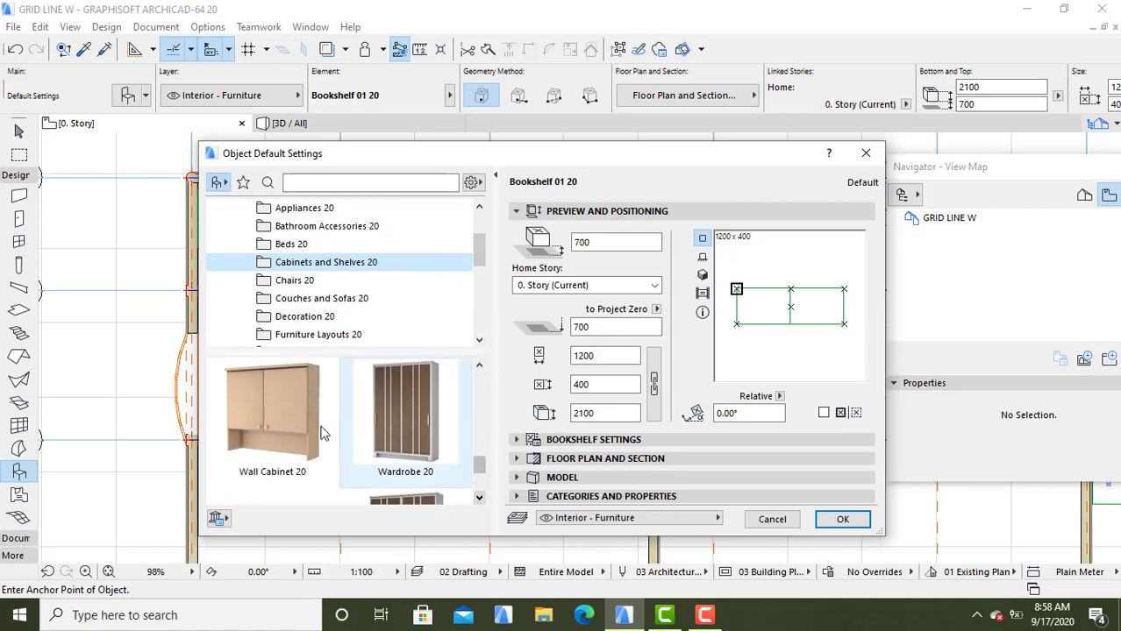
{"action": "left_click", "coordinate": [253, 414]}
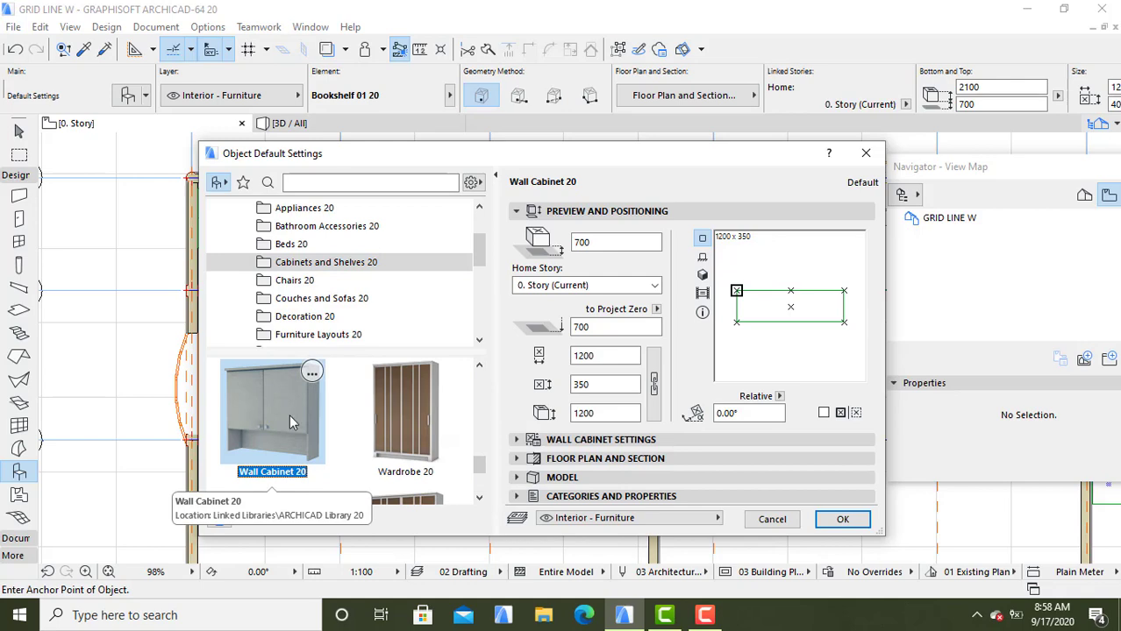
{"action": "left_click", "coordinate": [844, 520]}
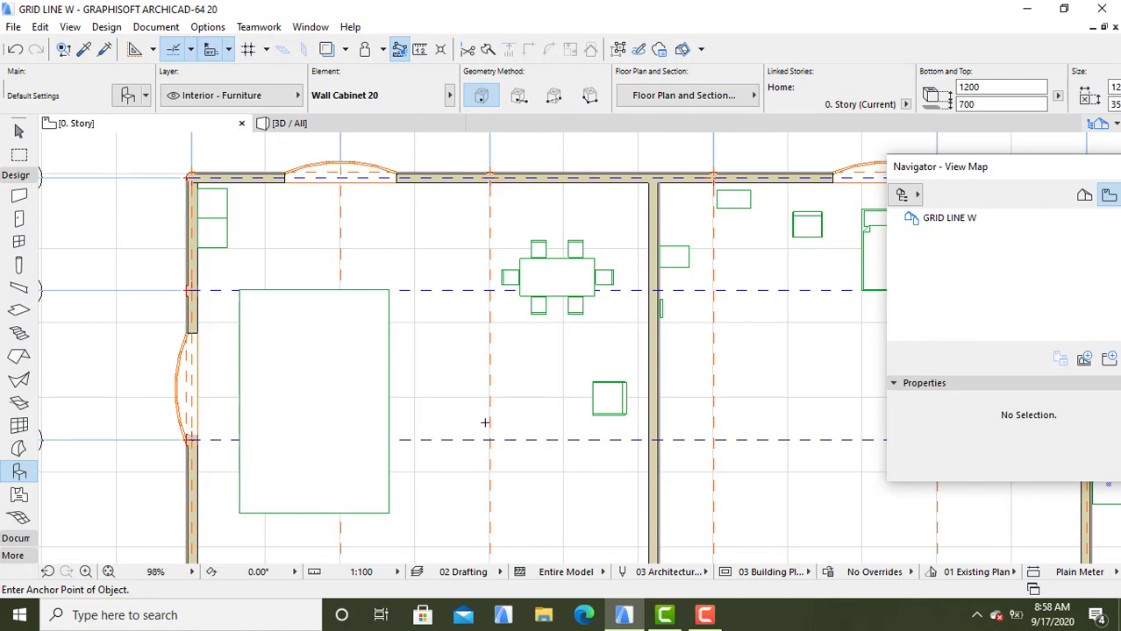
Place the wall cabinet across the dividing wall, just below the armchair in the leftmost room
{"action": "scroll", "coordinate": [485, 422], "scroll_direction": "down", "scroll_amount": 2}
{"action": "middle_click_drag", "start_coordinate": [485, 422], "coordinate": [476, 249]}
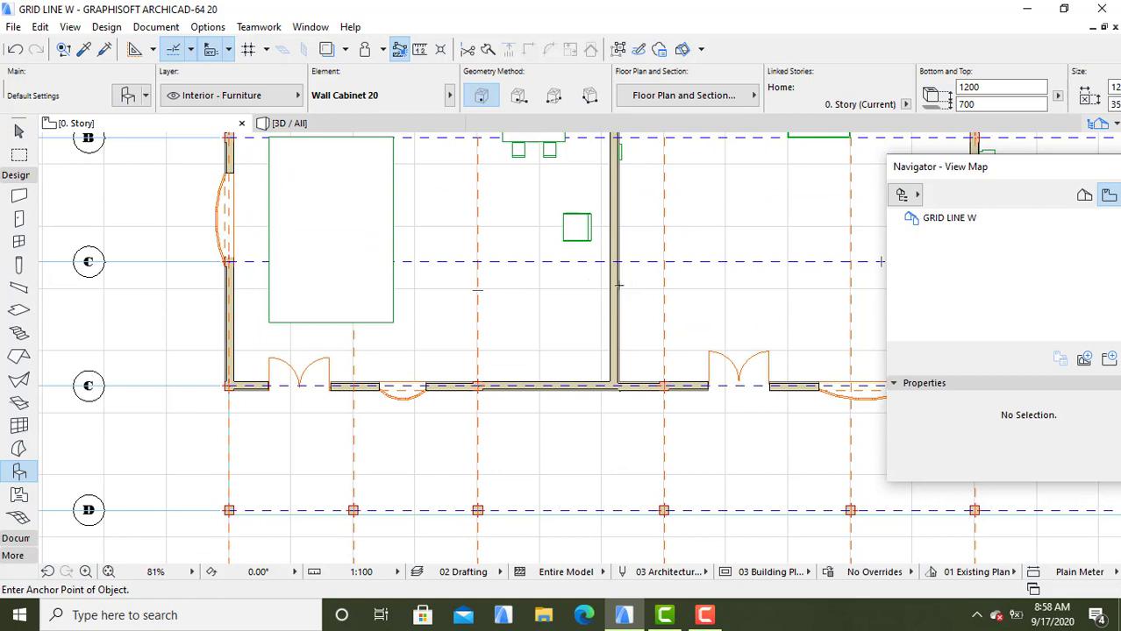
{"action": "left_click", "coordinate": [586, 286]}
{"action": "key", "text": "Escape"}
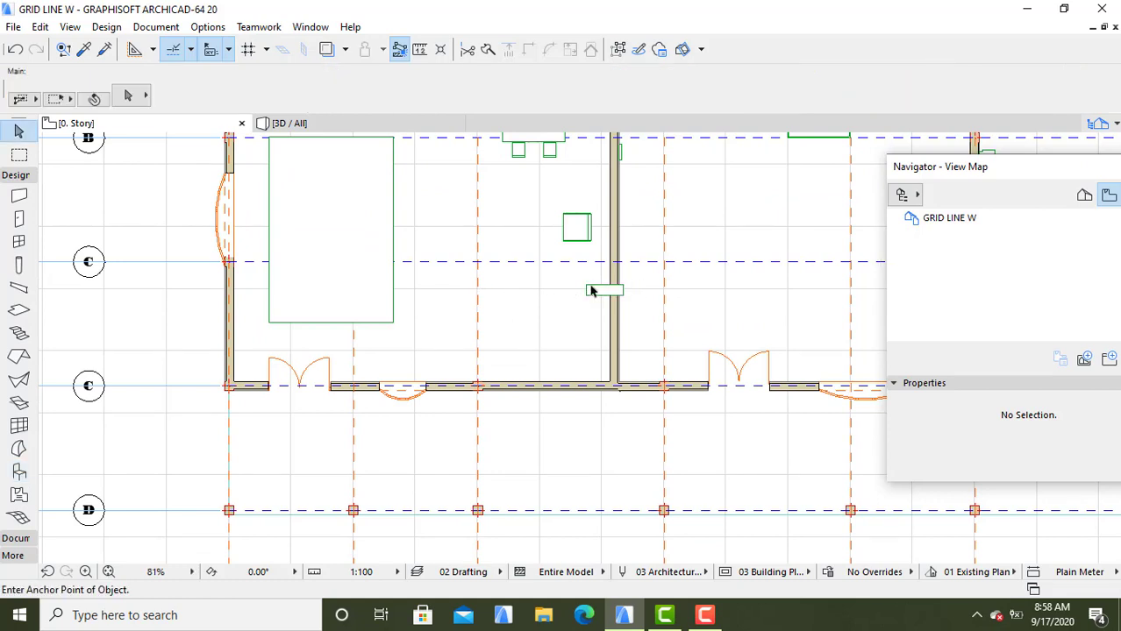
Set the placed wall cabinet's width to 1500 mm and its depth to 500 mm
{"action": "left_click", "coordinate": [589, 288]}
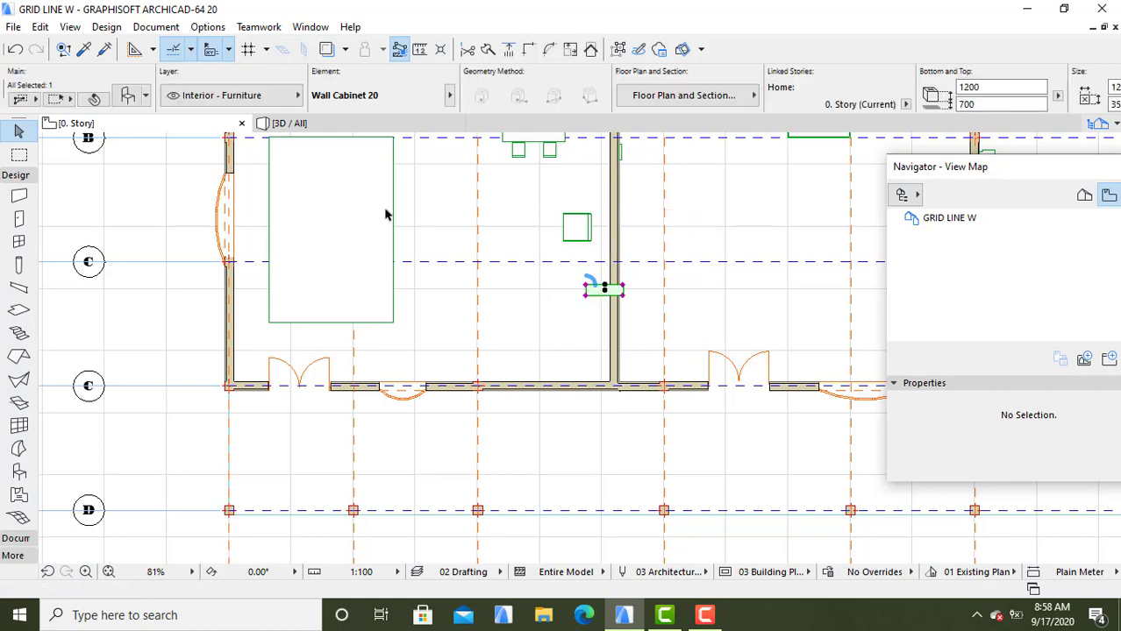
{"action": "left_click", "coordinate": [128, 97]}
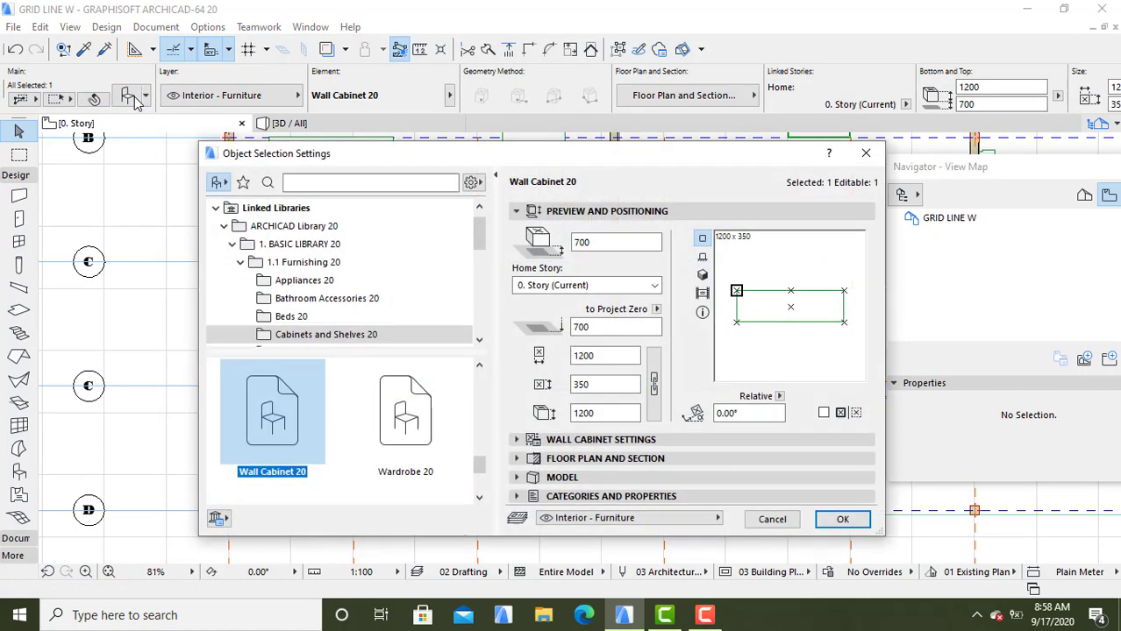
{"action": "left_click", "coordinate": [603, 355]}
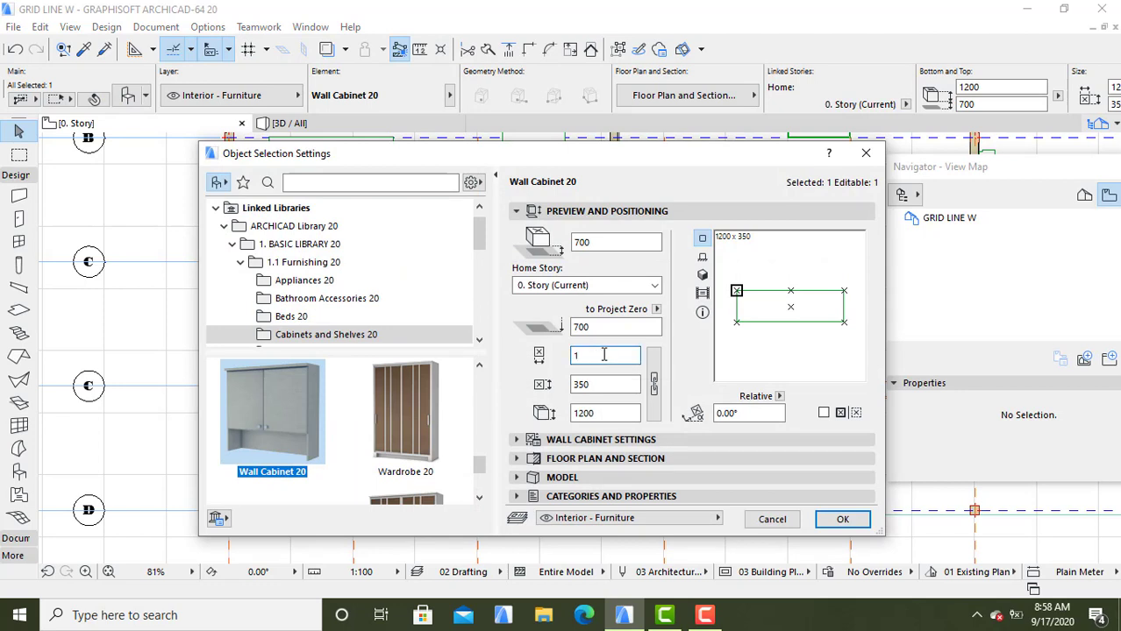
{"action": "left_click", "coordinate": [614, 386]}
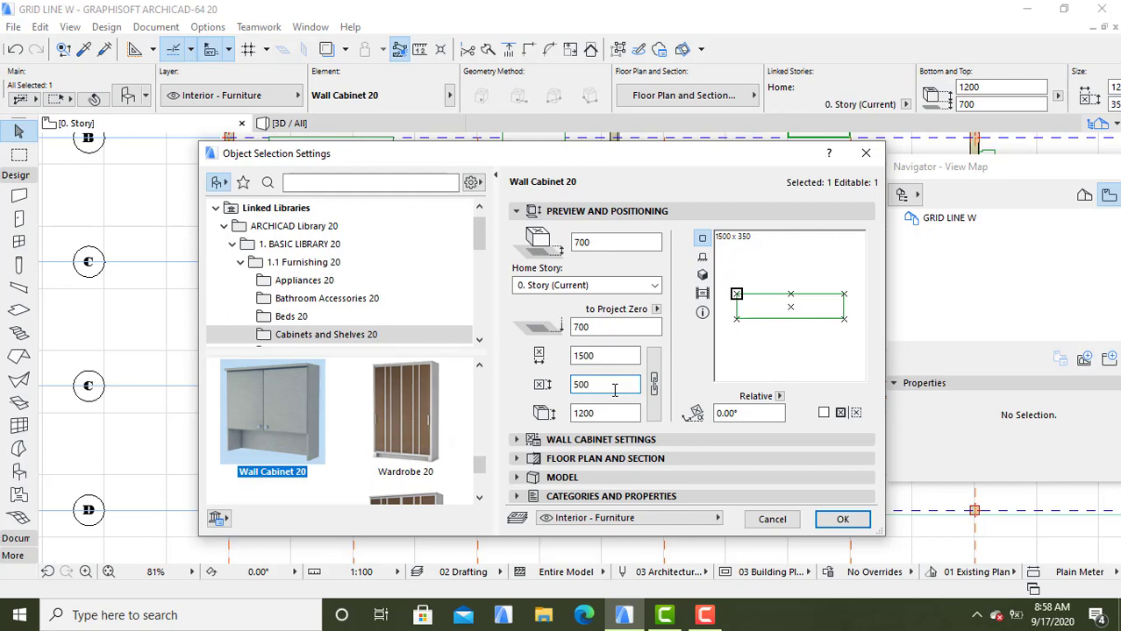
{"action": "type", "text": "500"}
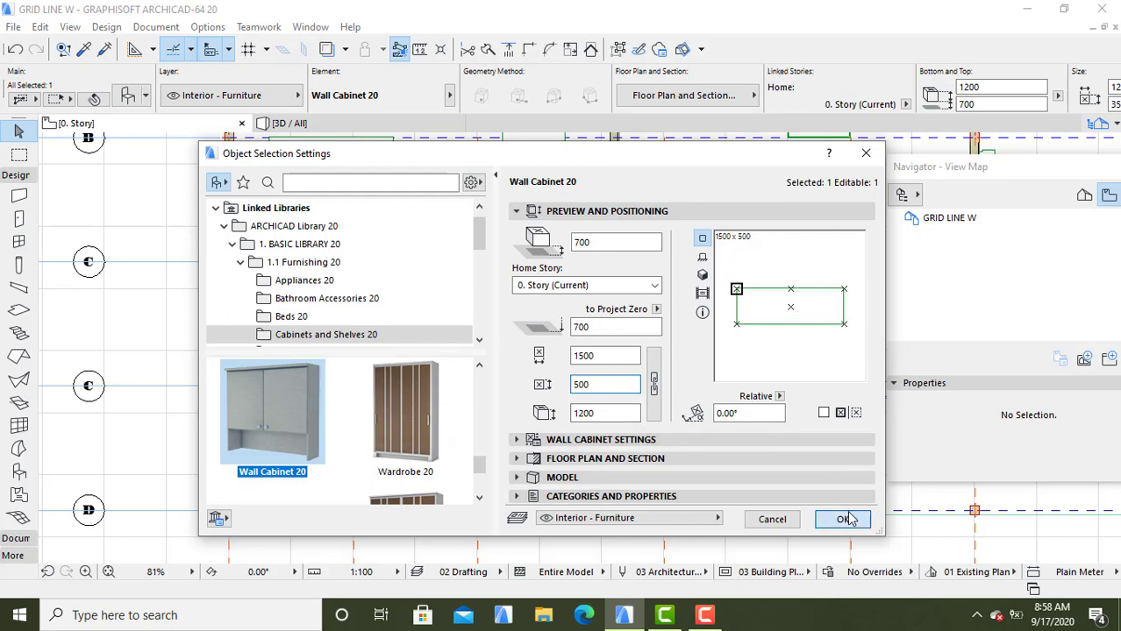
{"action": "left_click", "coordinate": [844, 519]}
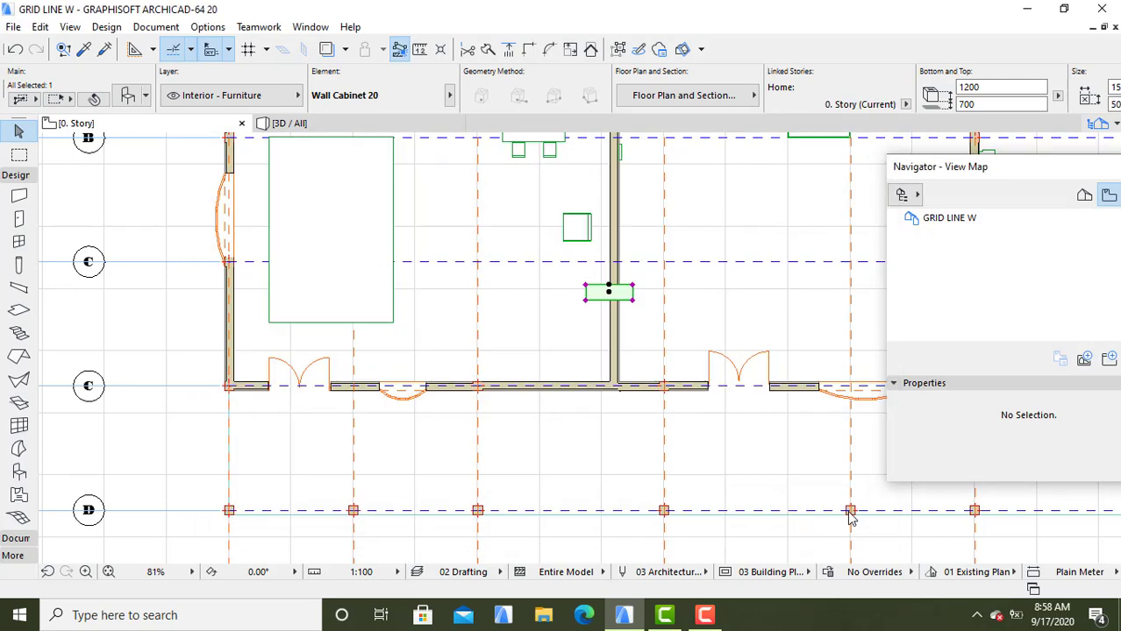
Rotate the wall cabinet 90° clockwise about its centre so it runs parallel to the dividing wall
{"action": "right_click", "coordinate": [614, 299]}
{"action": "mouse_move", "coordinate": [706, 379]}
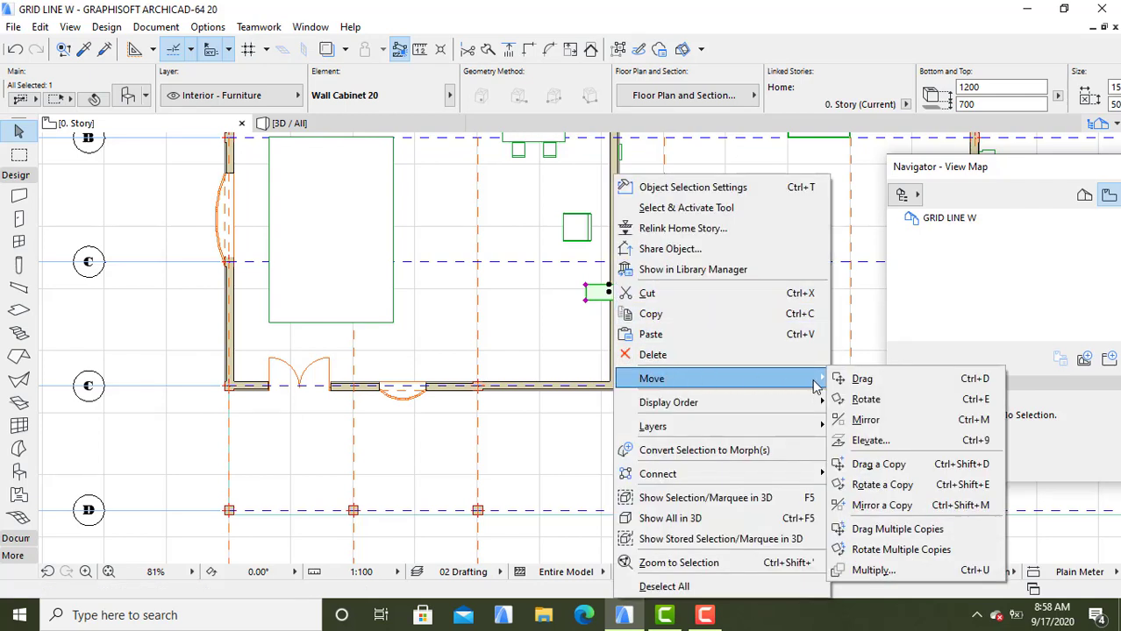
{"action": "left_click", "coordinate": [886, 399]}
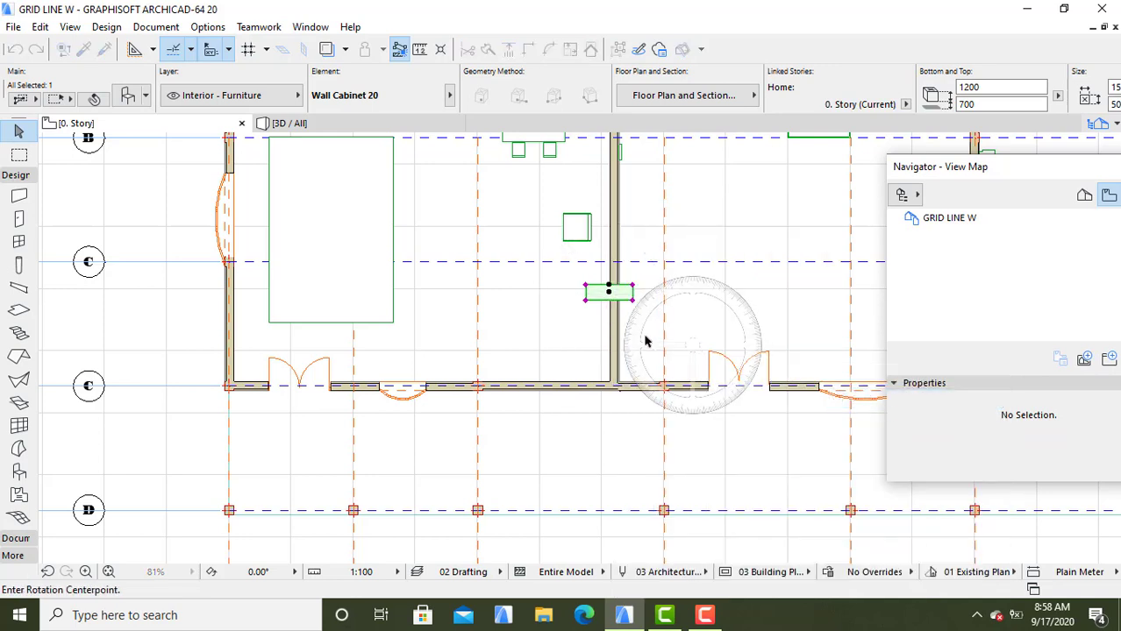
{"action": "left_click", "coordinate": [609, 292]}
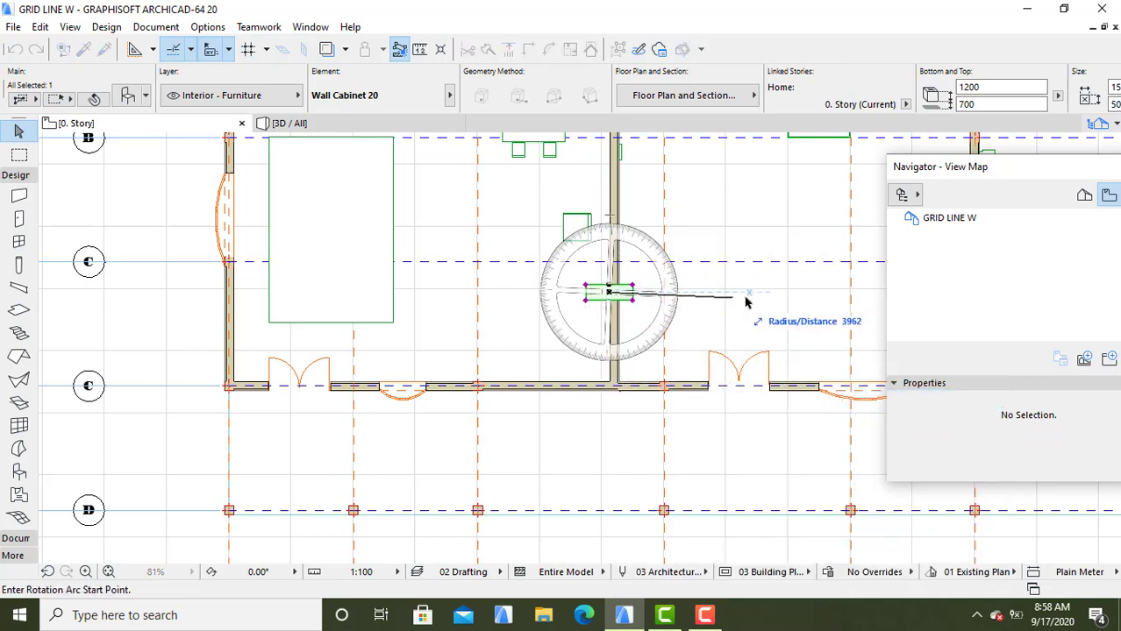
{"action": "left_click", "coordinate": [779, 293]}
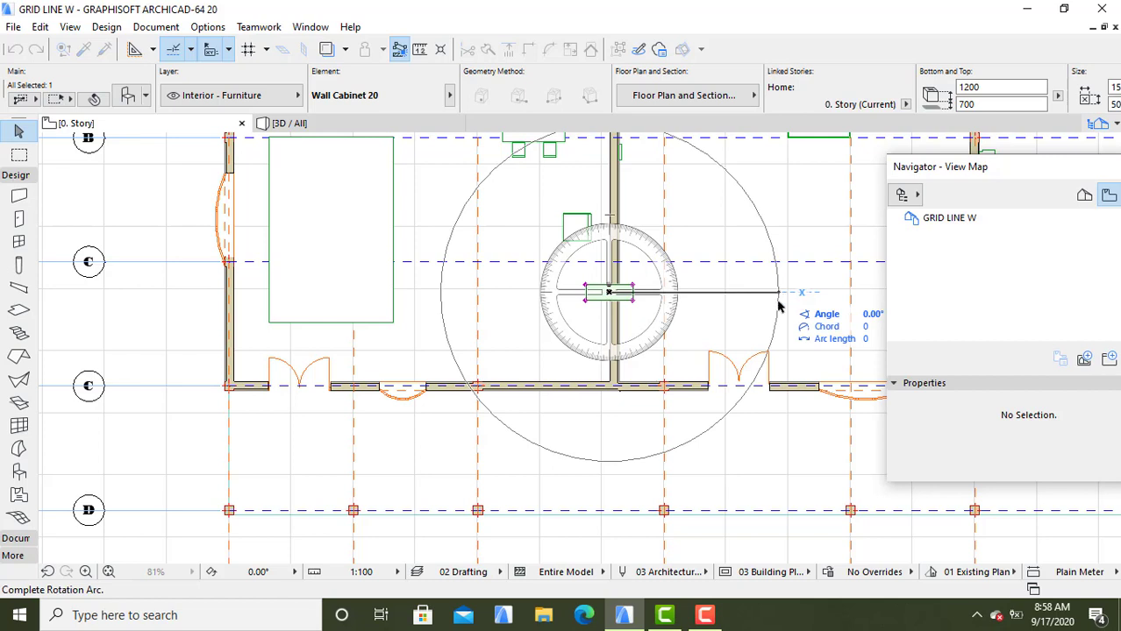
{"action": "left_click", "coordinate": [610, 451]}
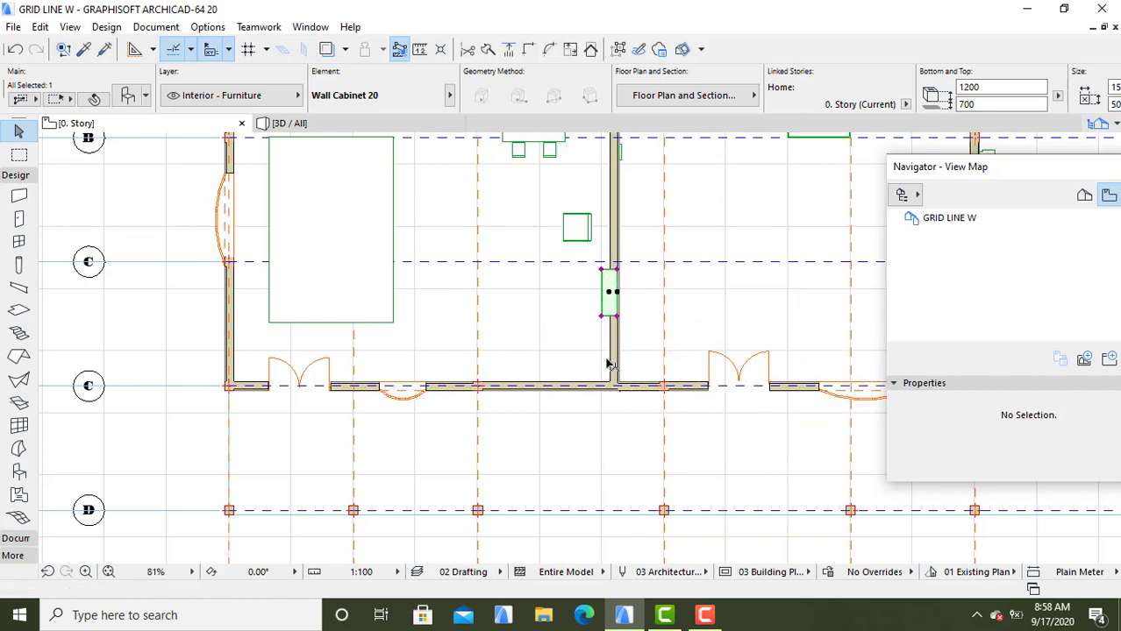
{"action": "left_click", "coordinate": [613, 299]}
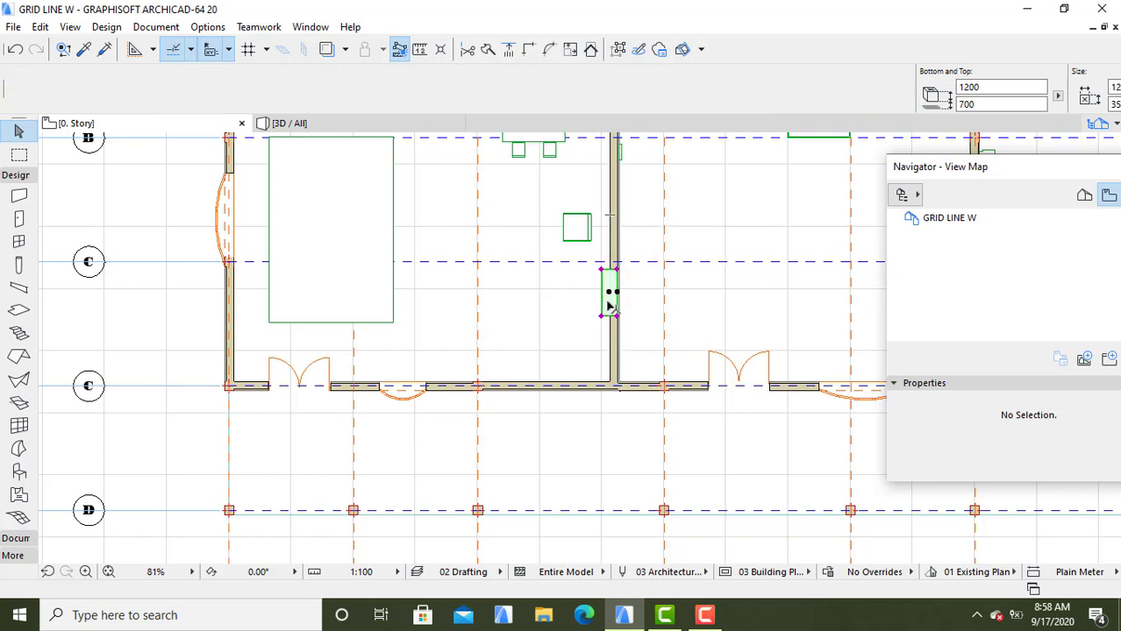
{"action": "right_click", "coordinate": [613, 298]}
{"action": "mouse_move", "coordinate": [636, 356]}
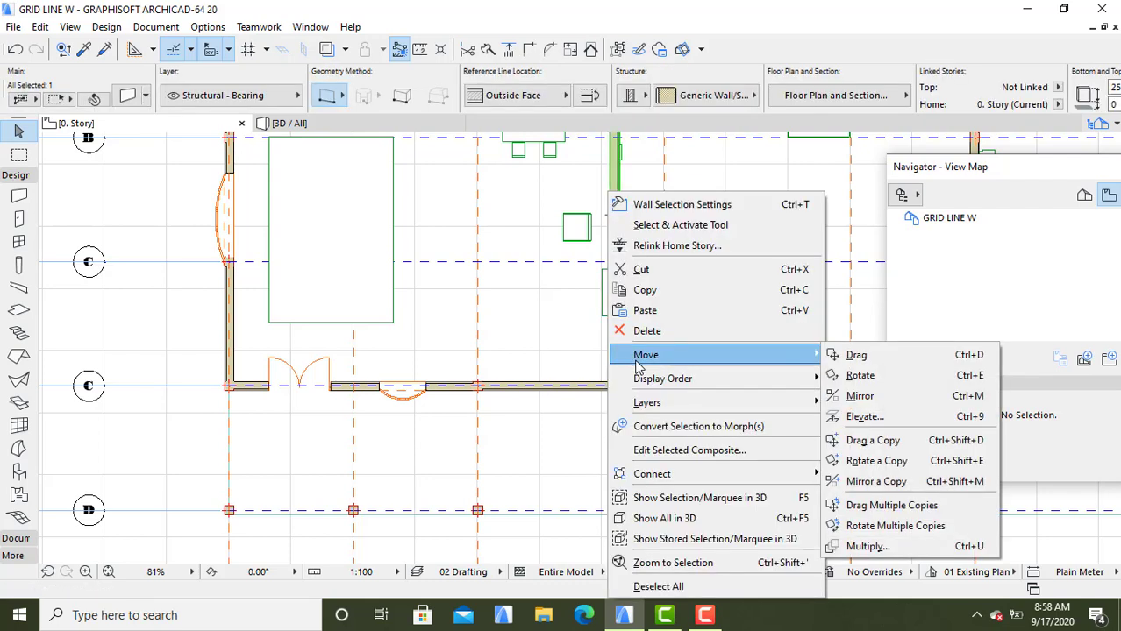
{"action": "left_click", "coordinate": [855, 355]}
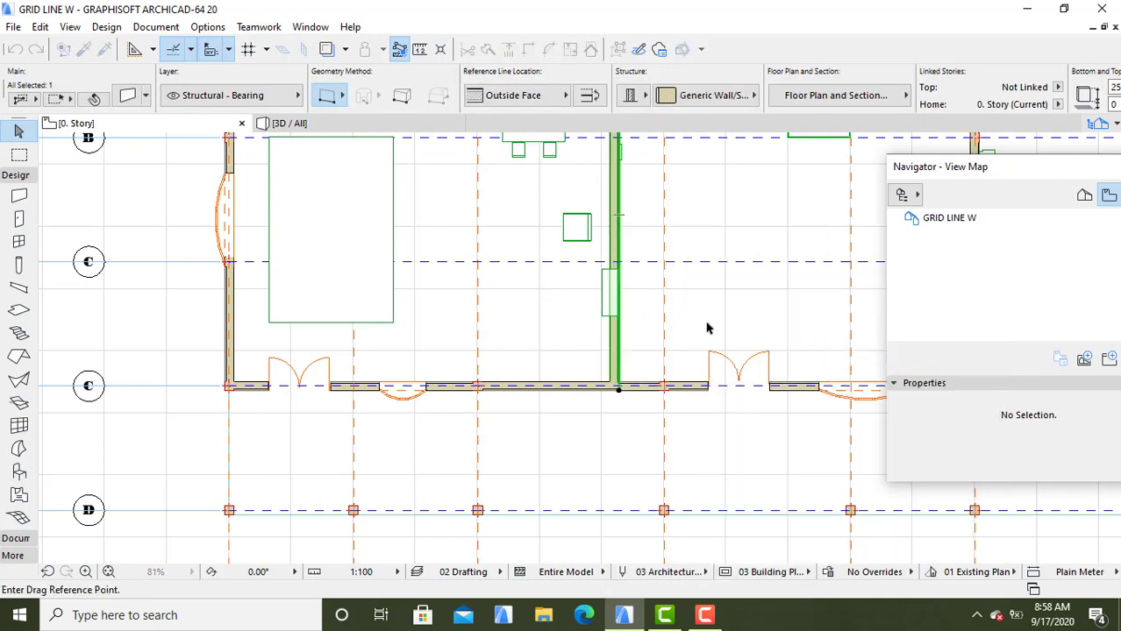
{"action": "key", "text": "Escape"}
{"action": "key", "text": "Escape"}
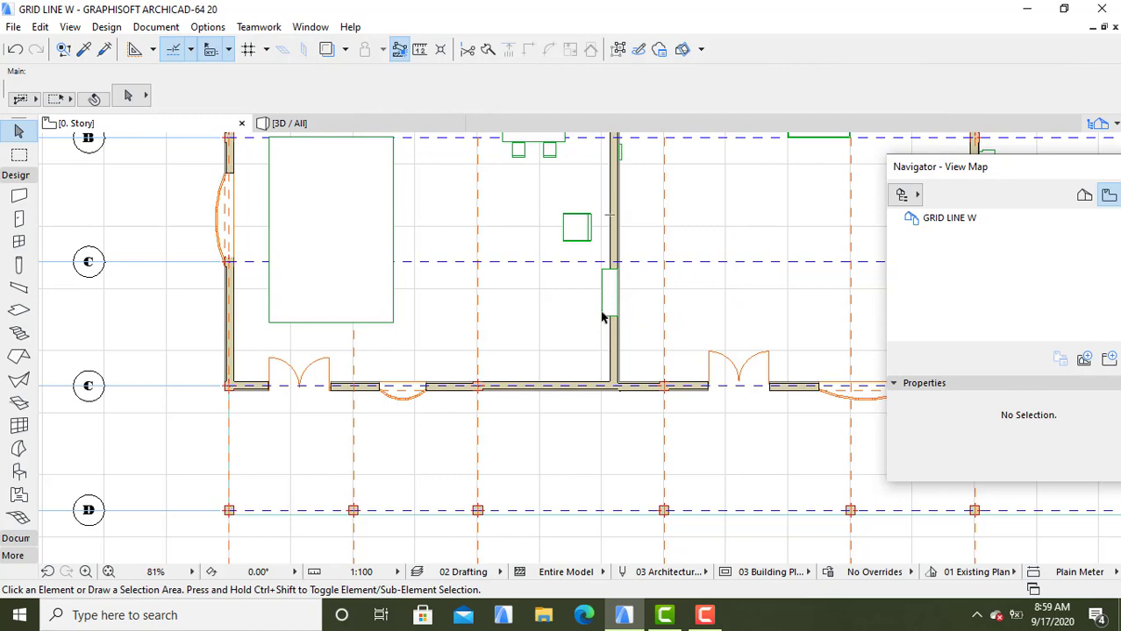
{"action": "left_click", "coordinate": [610, 317]}
{"action": "left_click", "coordinate": [615, 314]}
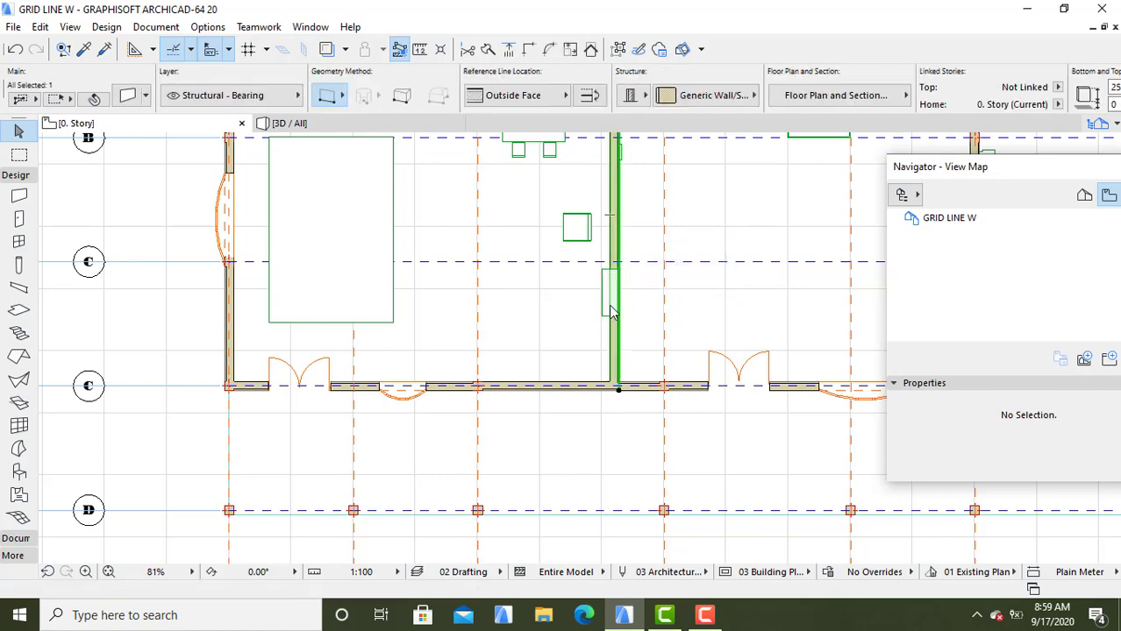
{"action": "right_click", "coordinate": [612, 316]}
{"action": "key", "text": "Escape"}
{"action": "scroll", "coordinate": [715, 342], "scroll_direction": "up", "scroll_amount": 3}
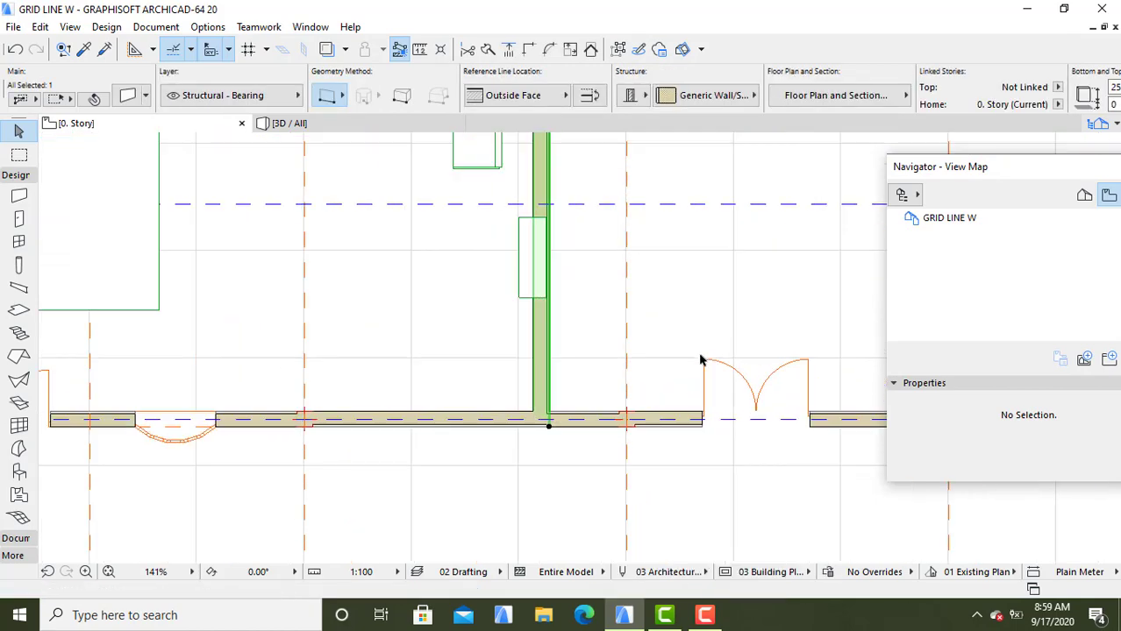
{"action": "key", "text": "Escape"}
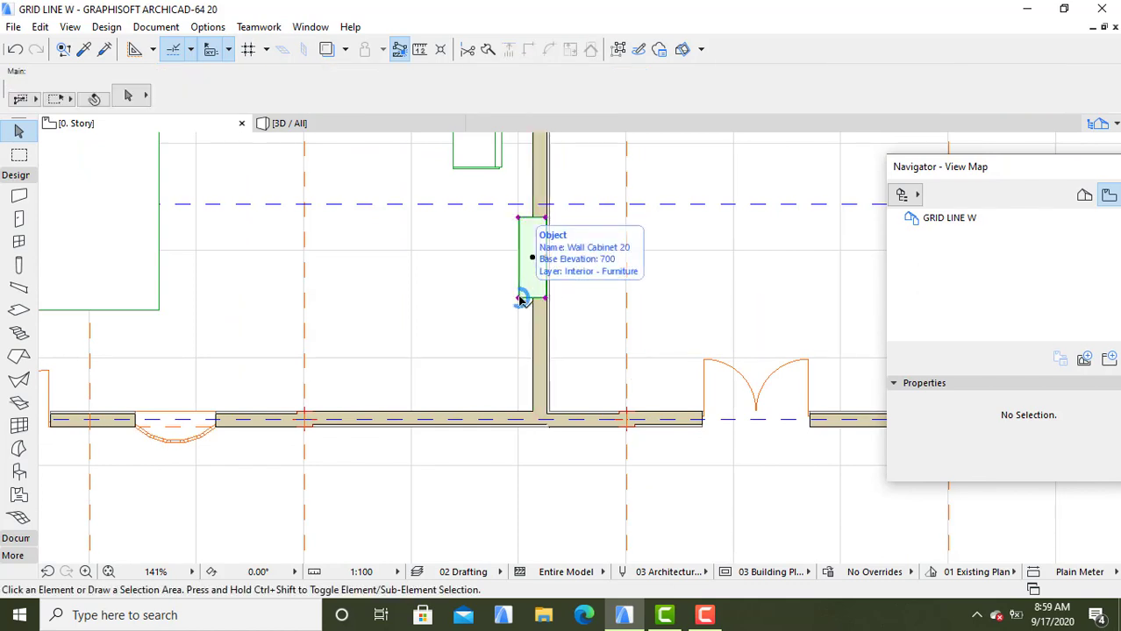
Move the wall cabinet horizontally off the dividing wall so it stands inside the leftmost room, just clear of the wall face
{"action": "left_click", "coordinate": [523, 298]}
{"action": "right_click", "coordinate": [526, 286]}
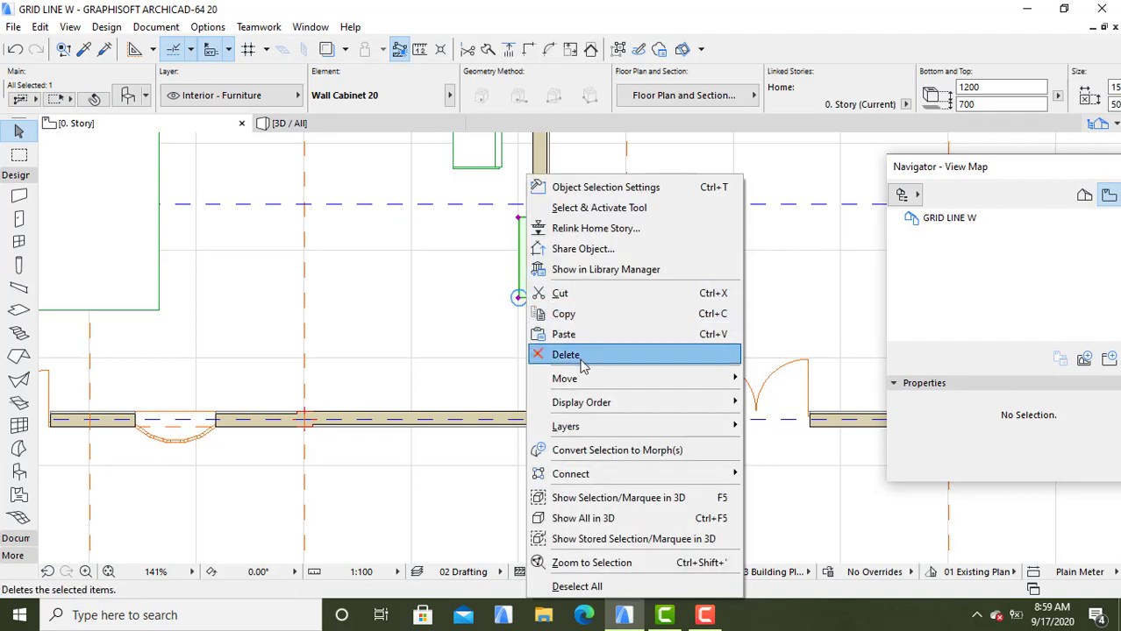
{"action": "mouse_move", "coordinate": [713, 379]}
{"action": "left_click", "coordinate": [772, 380]}
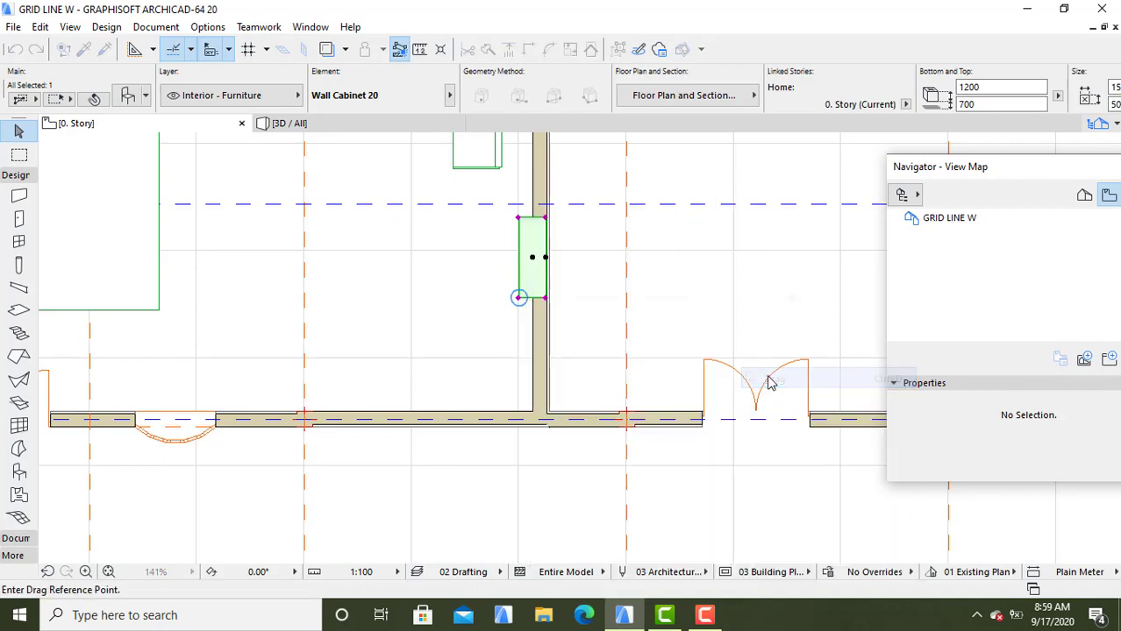
{"action": "left_click", "coordinate": [519, 297]}
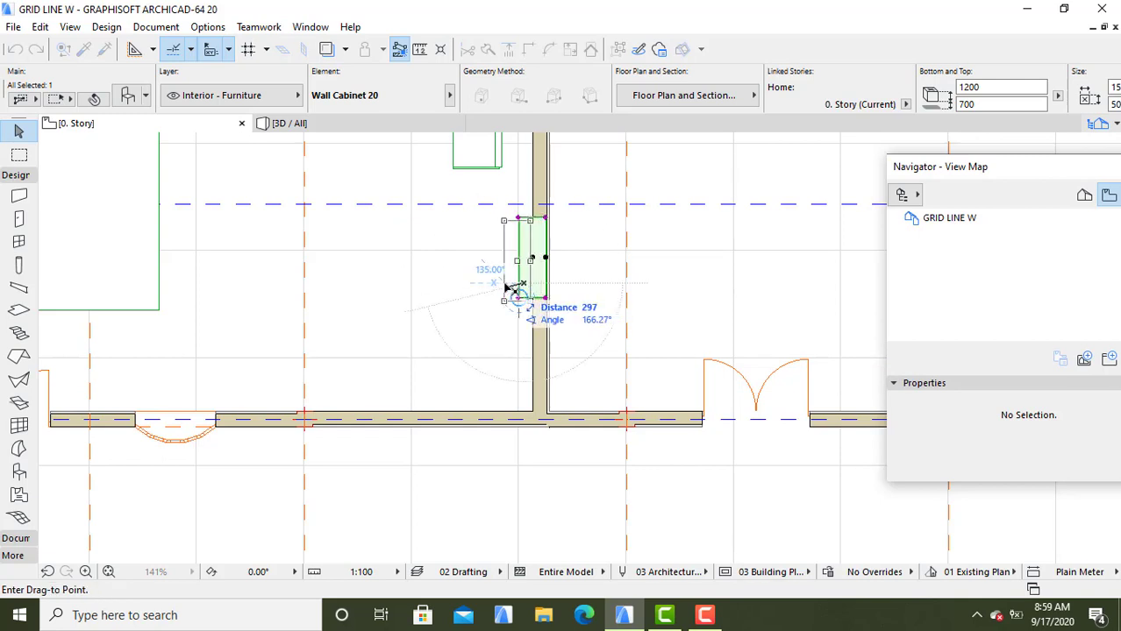
{"action": "left_click", "coordinate": [504, 288]}
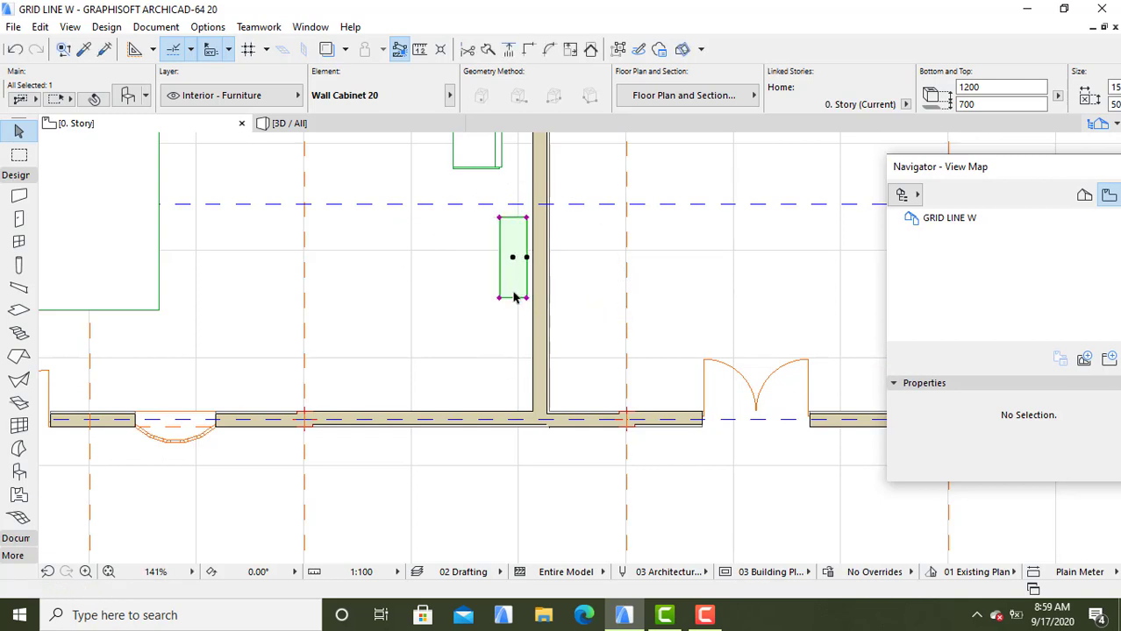
{"action": "left_click", "coordinate": [509, 332]}
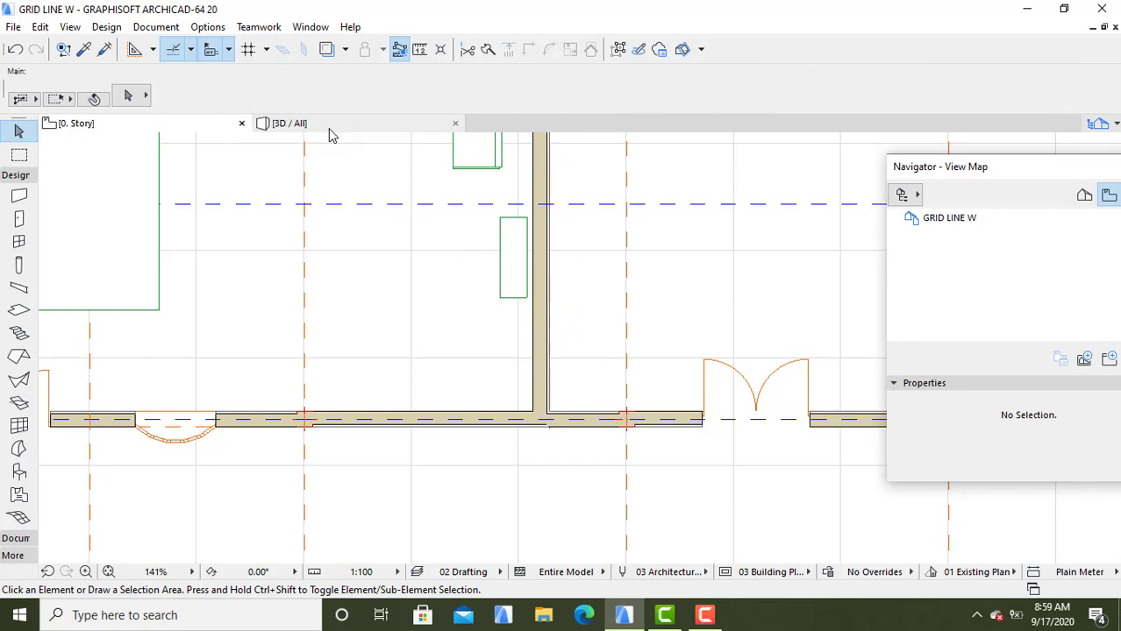
Inspect the wall cabinet and armchair along the dividing wall in 3D, then return to the floor plan
{"action": "left_click", "coordinate": [330, 128]}
{"action": "middle_click_drag", "start_coordinate": [551, 295], "coordinate": [534, 382], "text": "shift"}
{"action": "scroll", "coordinate": [517, 287], "scroll_direction": "up", "scroll_amount": 5}
{"action": "middle_click_drag", "start_coordinate": [588, 238], "coordinate": [818, 197], "text": "shift"}
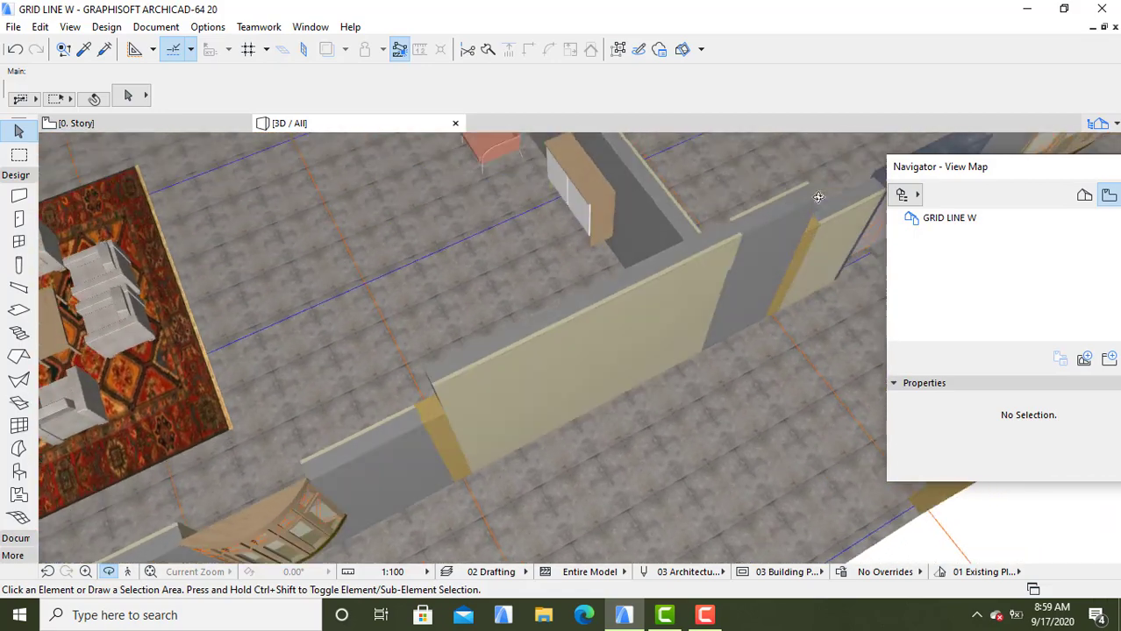
{"action": "middle_click_drag", "start_coordinate": [304, 334], "coordinate": [465, 286], "text": "shift"}
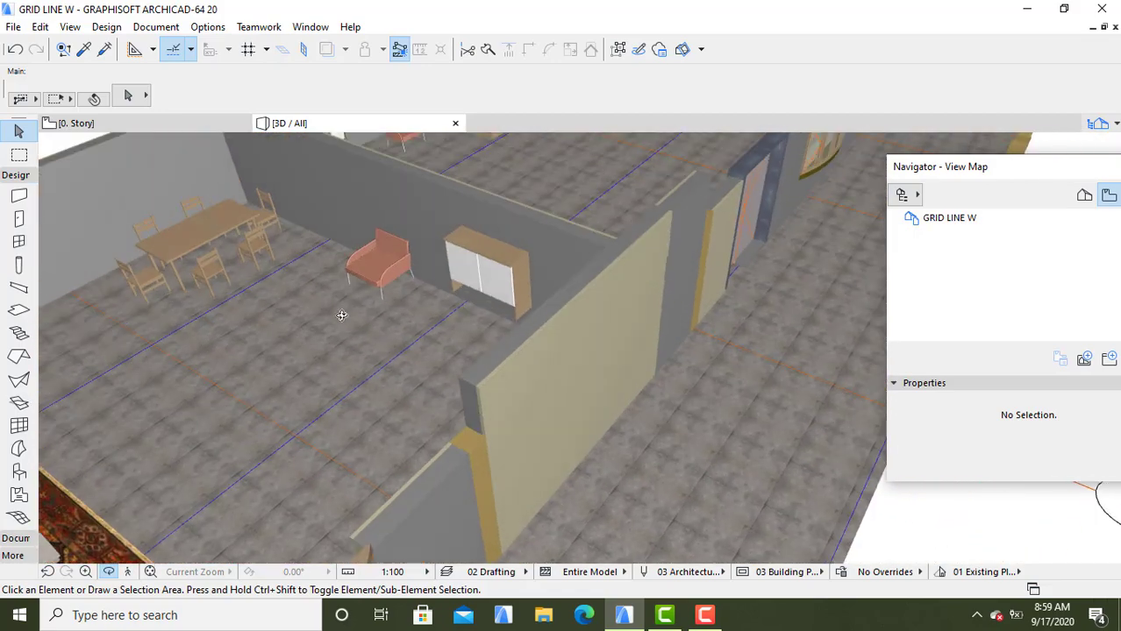
{"action": "scroll", "coordinate": [453, 270], "scroll_direction": "up", "scroll_amount": 4}
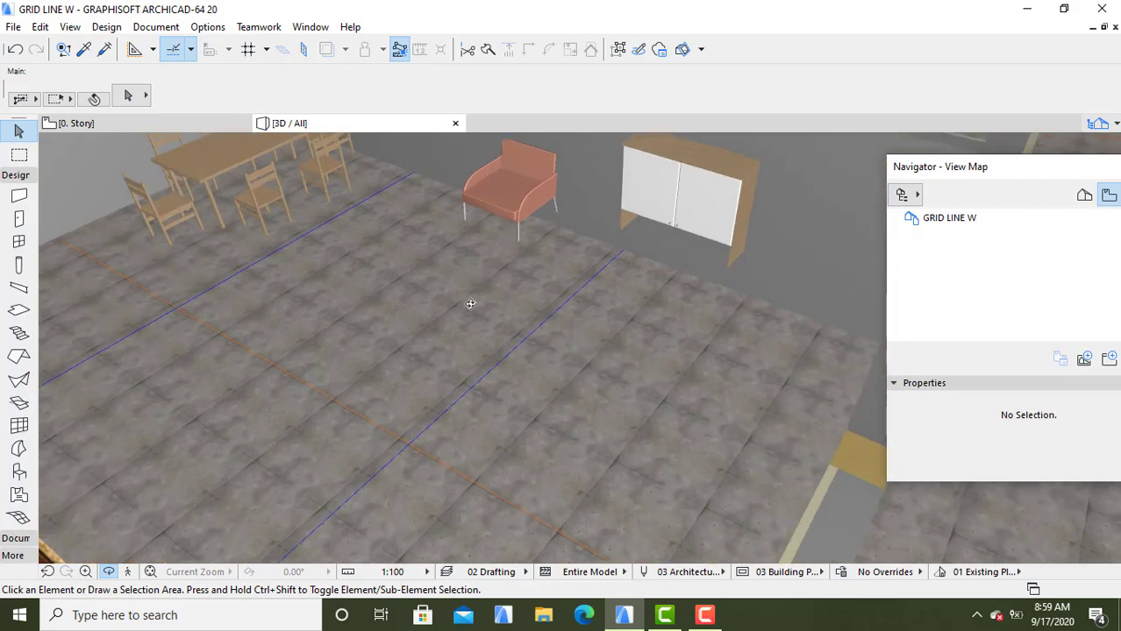
{"action": "middle_click_drag", "start_coordinate": [475, 310], "coordinate": [534, 263], "text": "shift"}
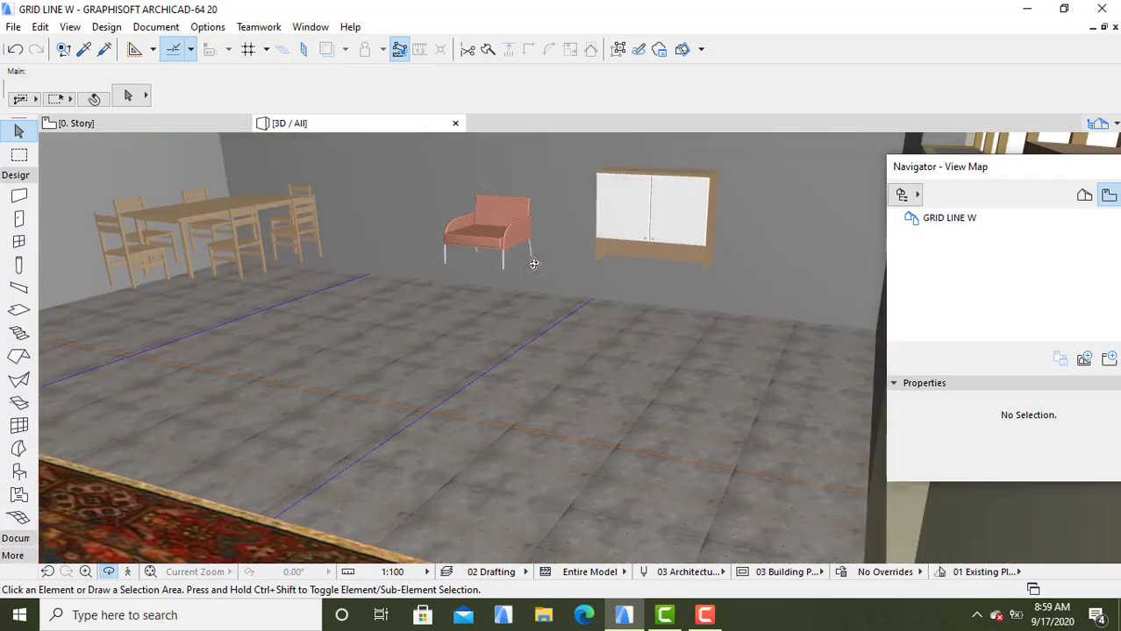
{"action": "left_click", "coordinate": [140, 127]}
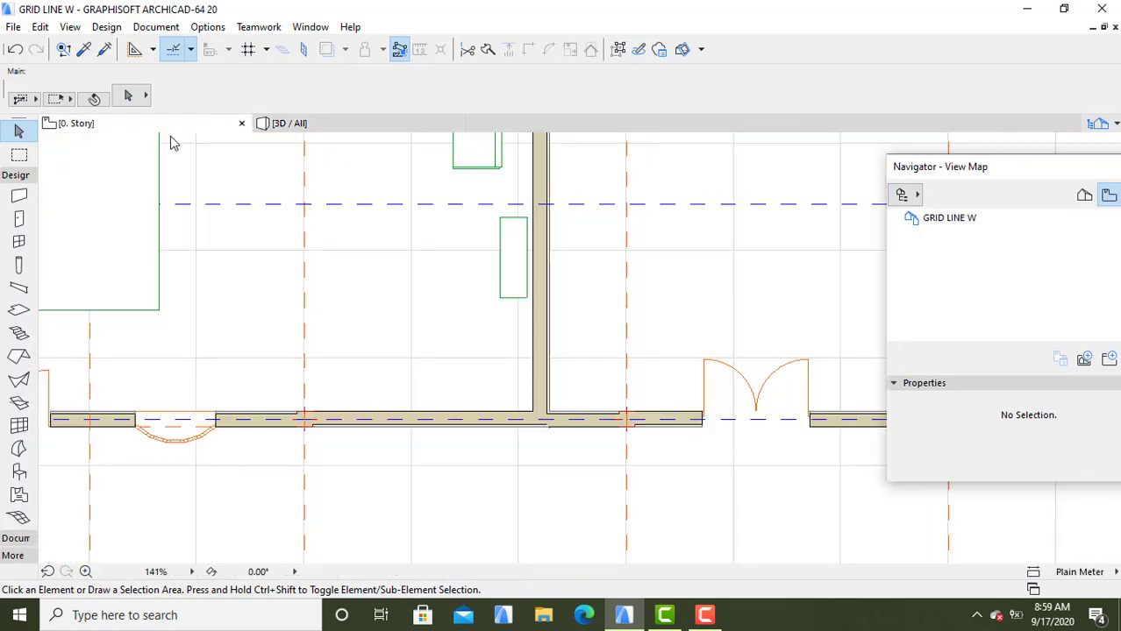
{"action": "left_click", "coordinate": [464, 372]}
{"action": "left_click", "coordinate": [365, 305]}
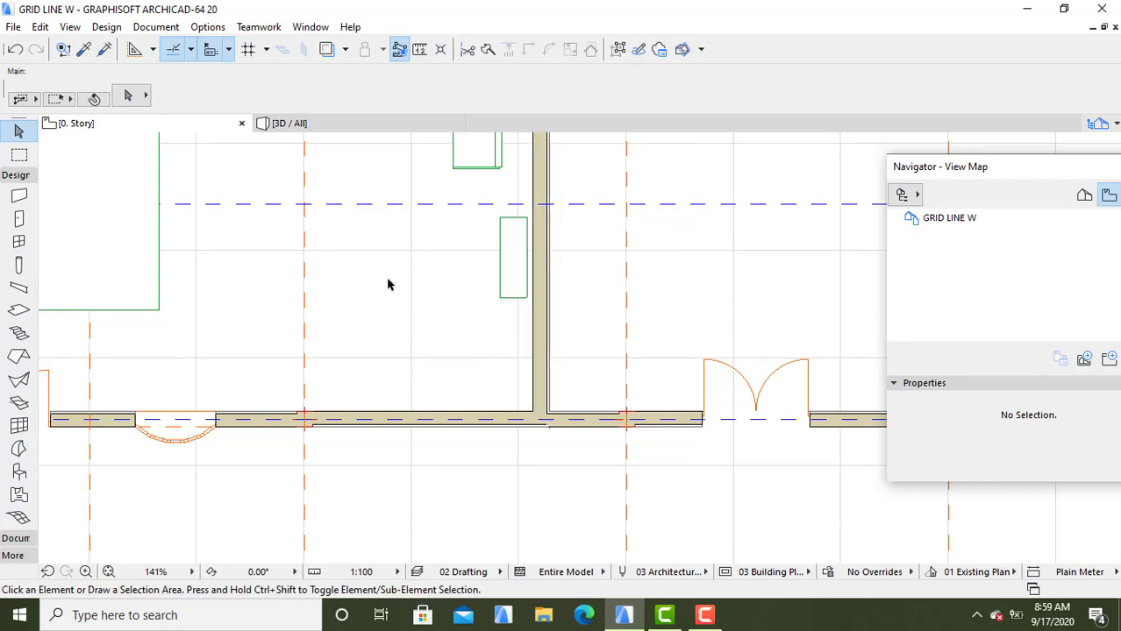
{"action": "scroll", "coordinate": [389, 284], "scroll_direction": "down", "scroll_amount": 5}
{"action": "scroll", "coordinate": [377, 280], "scroll_direction": "up", "scroll_amount": 4}
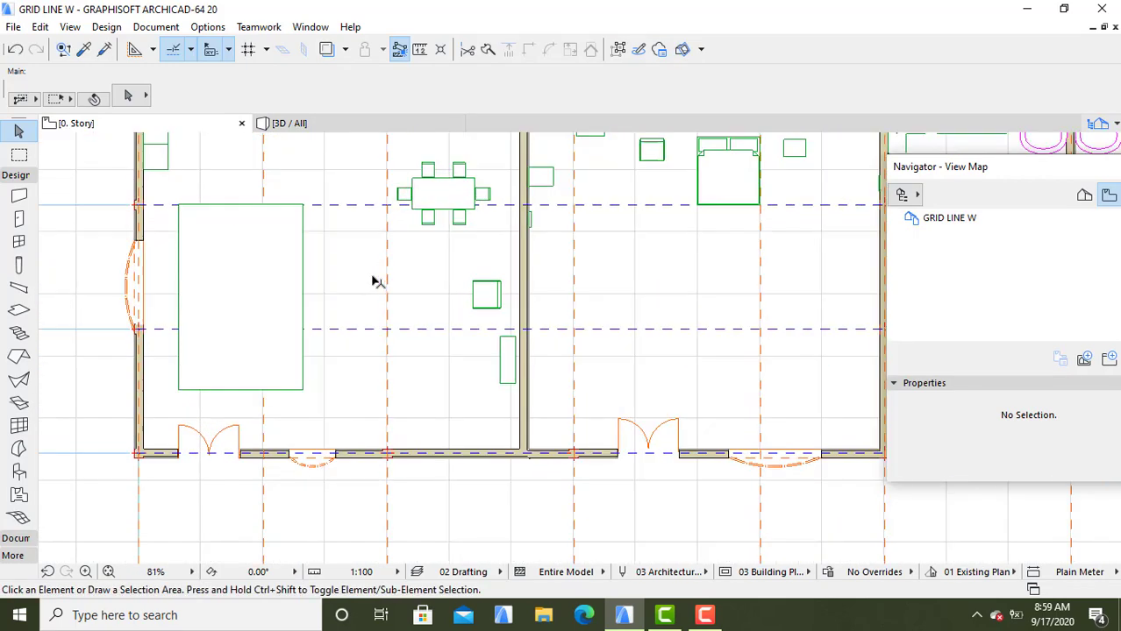
{"action": "middle_click_drag", "start_coordinate": [373, 281], "coordinate": [396, 388]}
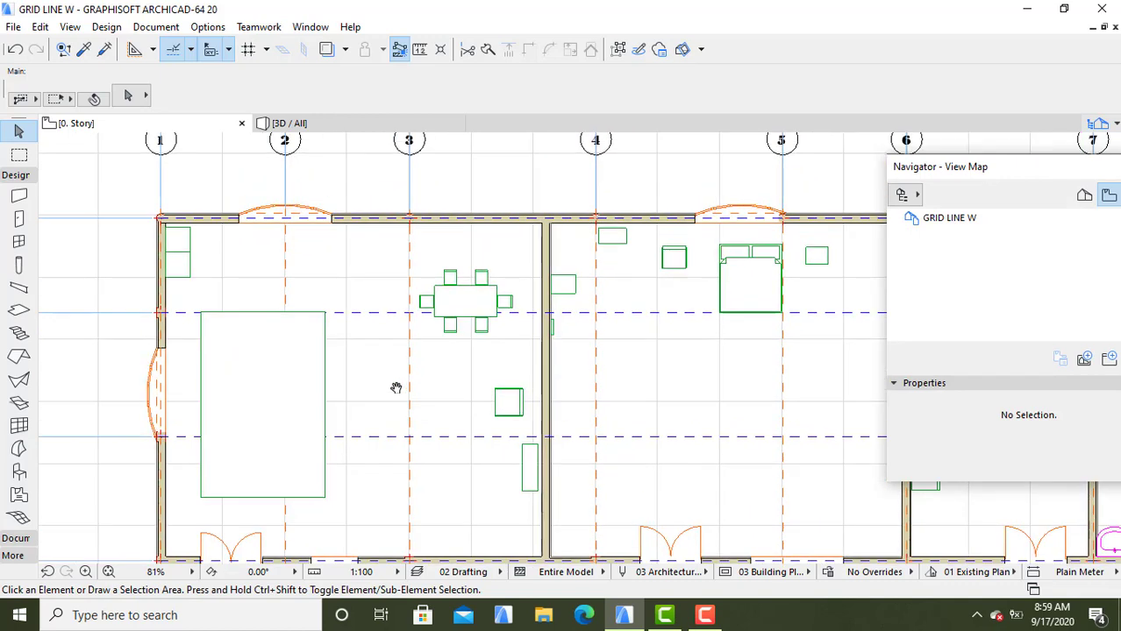
{"action": "left_click", "coordinate": [396, 389]}
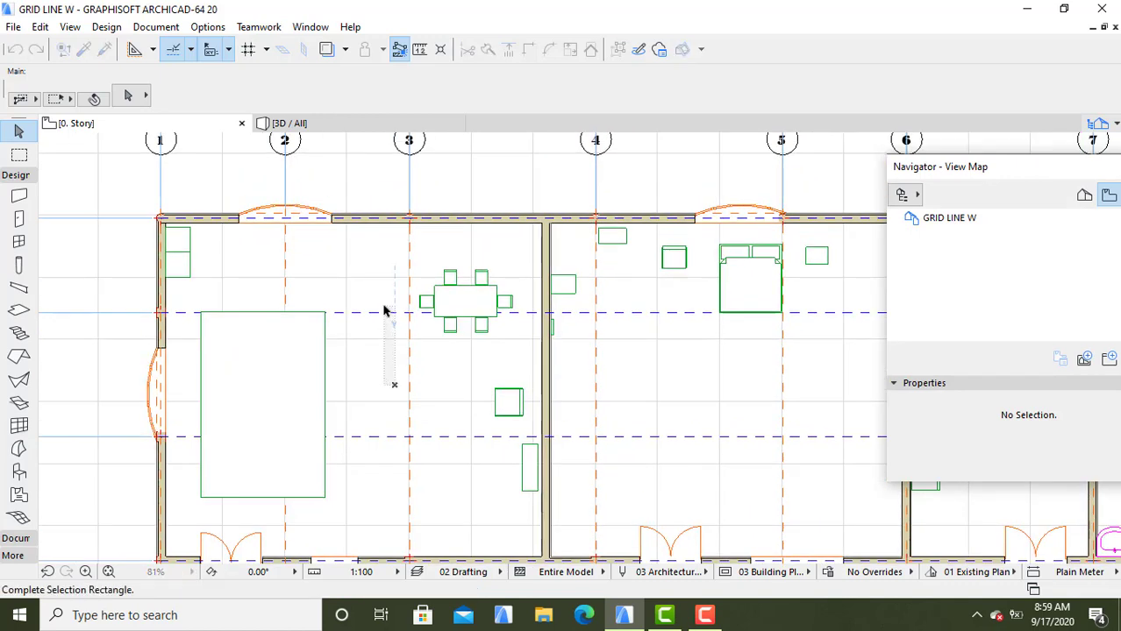
{"action": "left_click", "coordinate": [384, 310]}
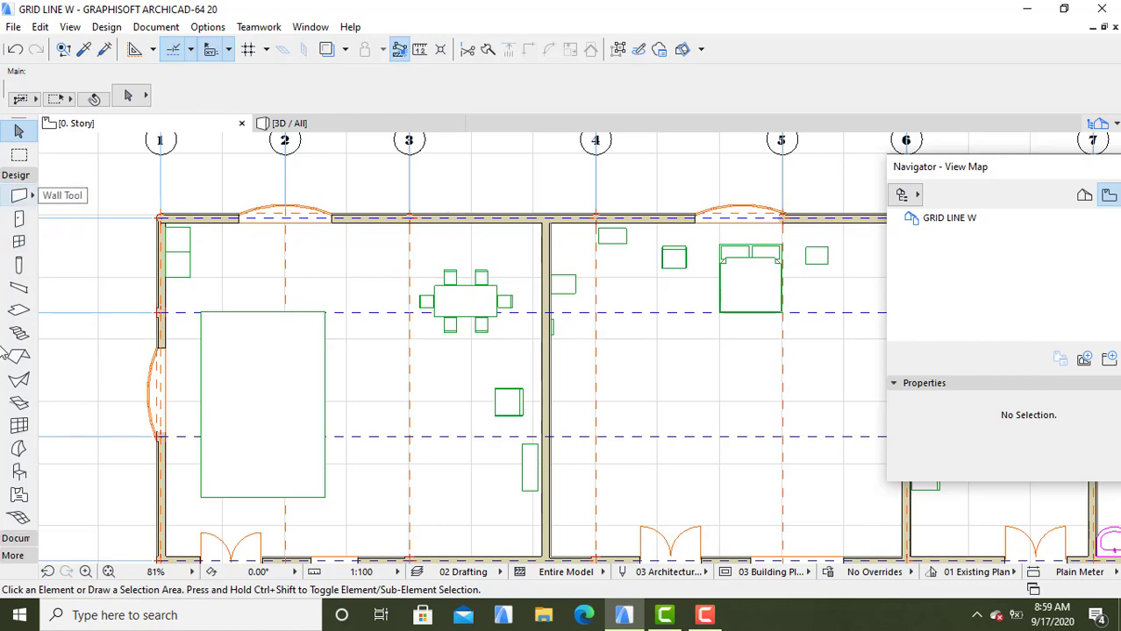
Choose Clock 20 from the Decoration 20 library folder as the default object to place
{"action": "left_click", "coordinate": [19, 472]}
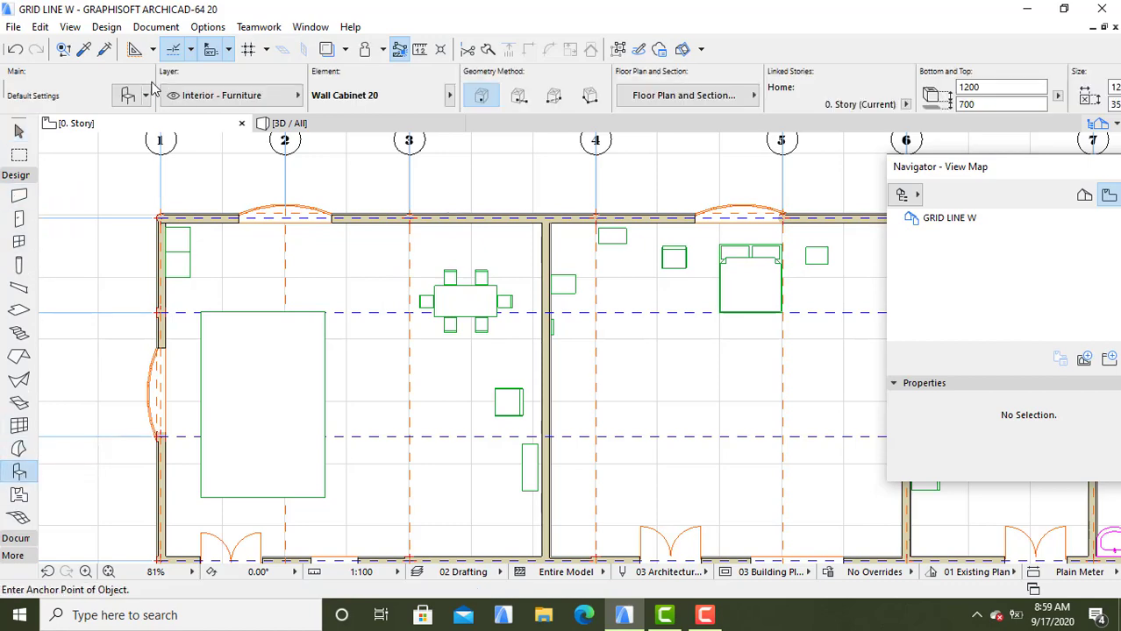
{"action": "left_click", "coordinate": [132, 97]}
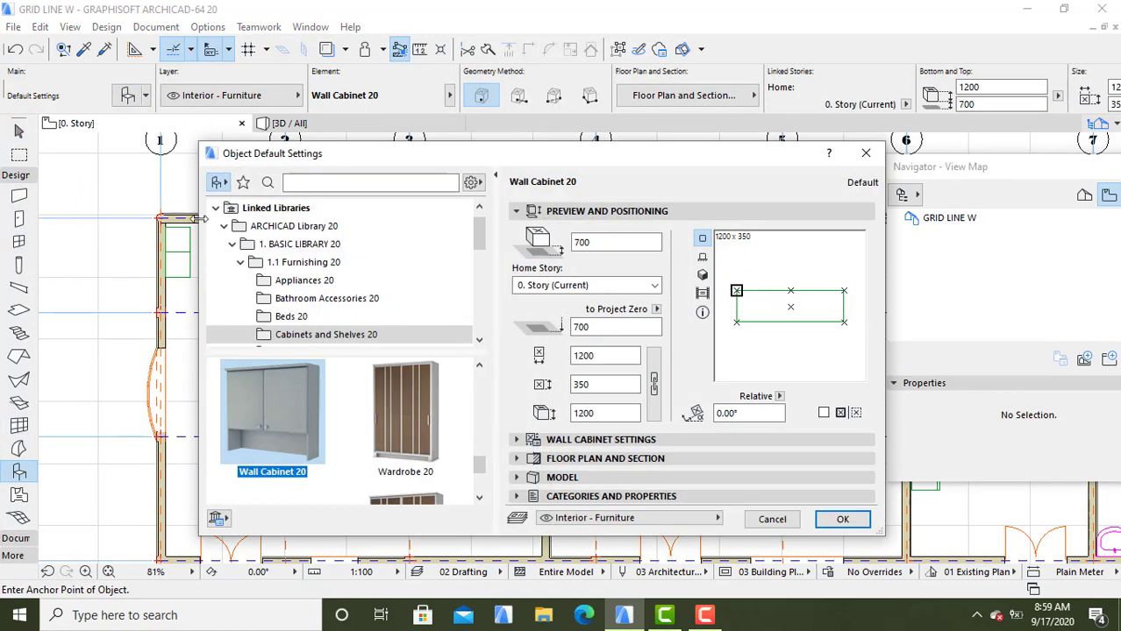
{"action": "left_click", "coordinate": [480, 340]}
{"action": "left_click", "coordinate": [480, 340]}
{"action": "left_click", "coordinate": [480, 340]}
{"action": "left_click", "coordinate": [479, 340]}
{"action": "left_click", "coordinate": [480, 340]}
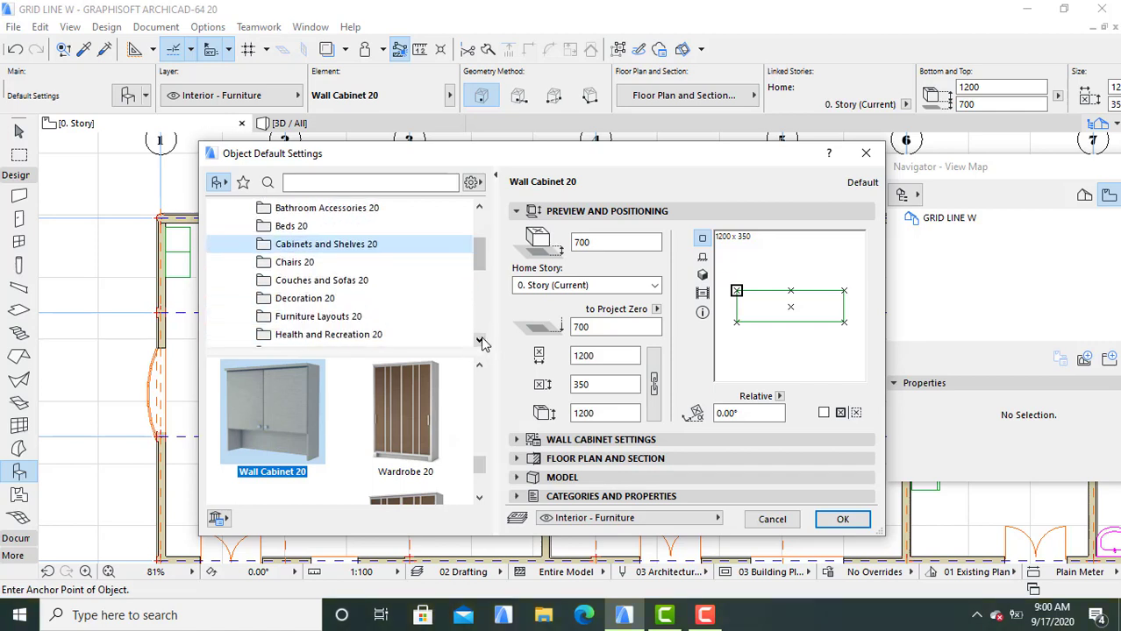
{"action": "left_click", "coordinate": [293, 300]}
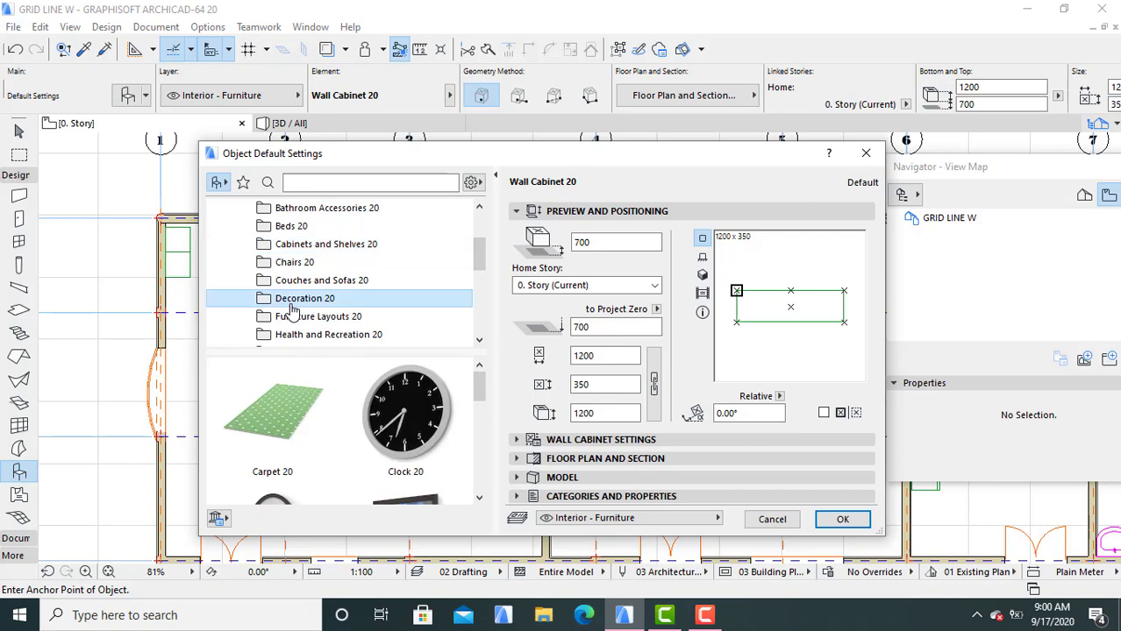
{"action": "left_click", "coordinate": [405, 402]}
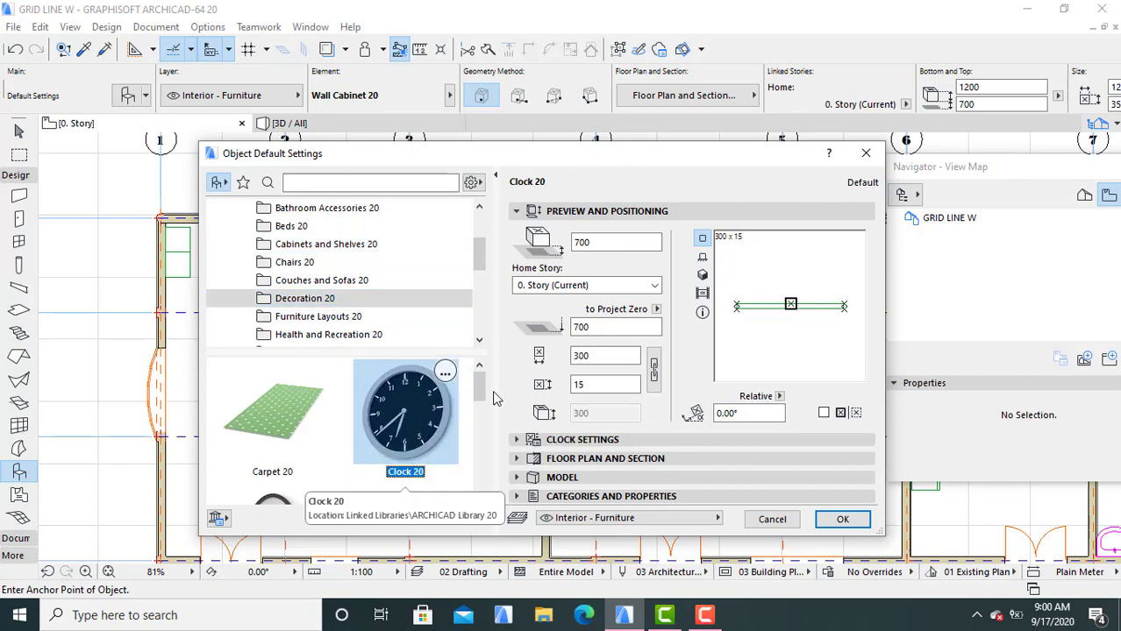
Set the clock's default width to 400 mm and its depth to 30 mm
{"action": "left_click", "coordinate": [592, 354]}
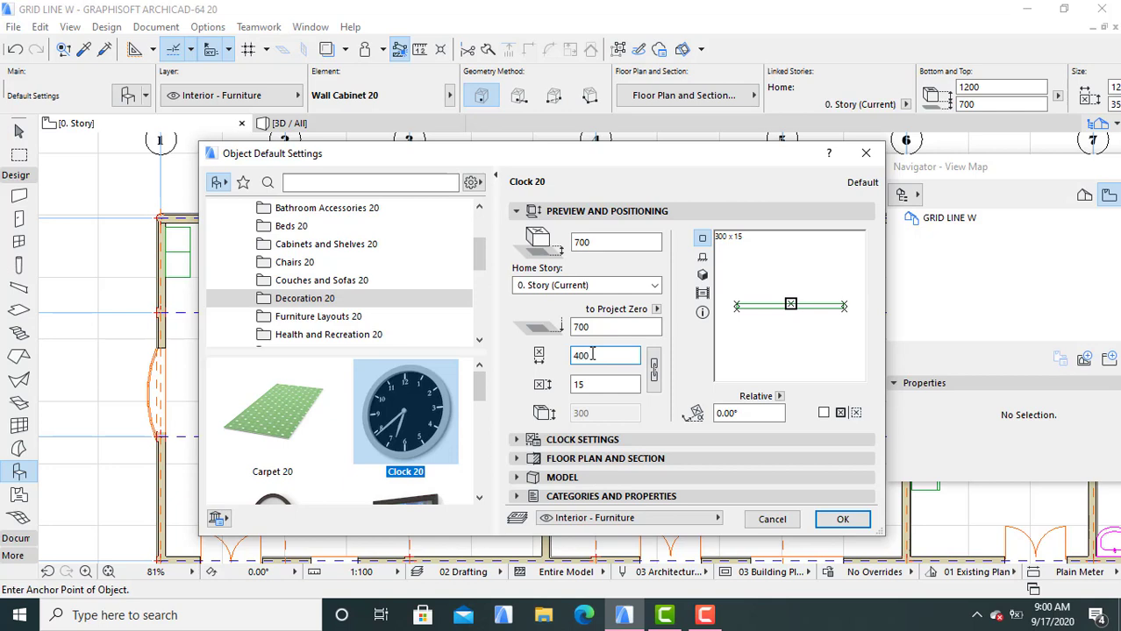
{"action": "type", "text": "400"}
{"action": "left_click", "coordinate": [589, 383]}
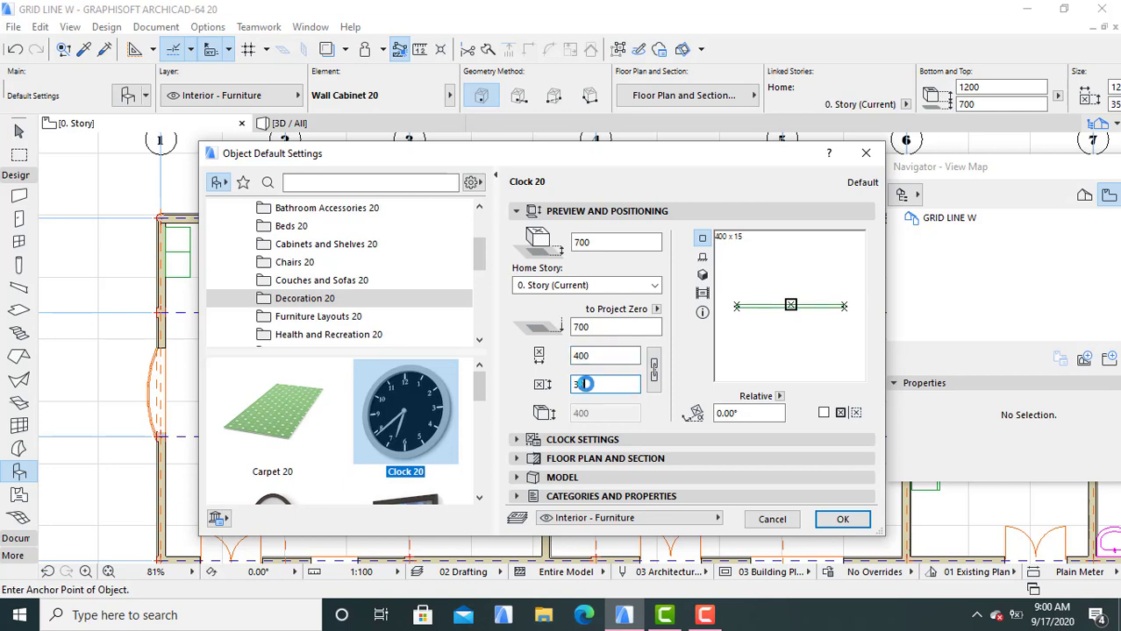
{"action": "type", "text": "30"}
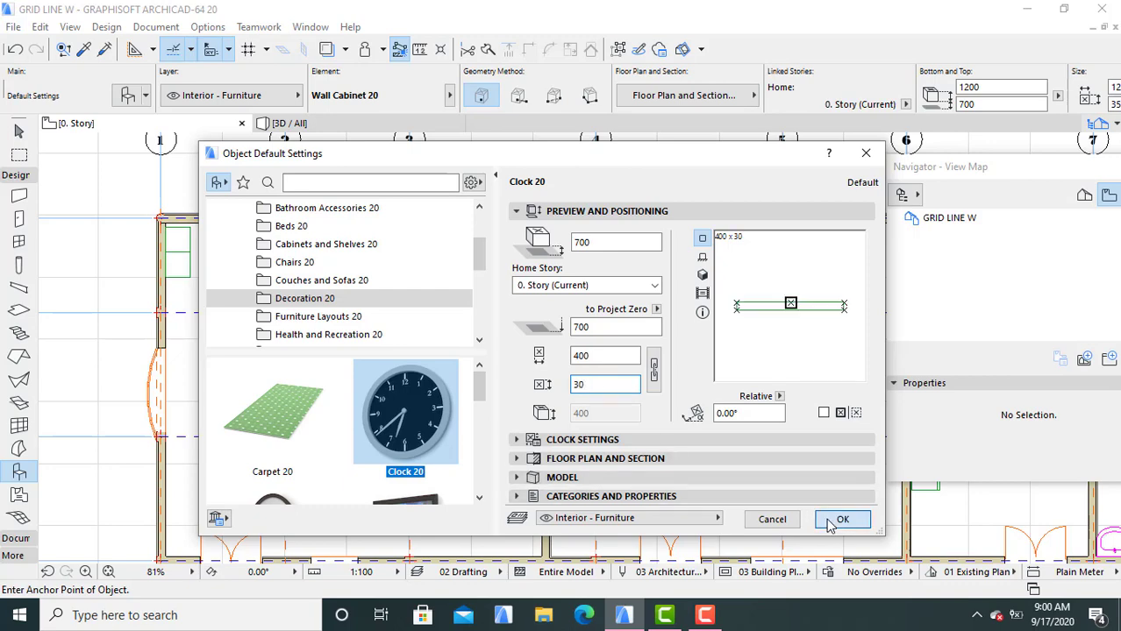
{"action": "left_click", "coordinate": [841, 519]}
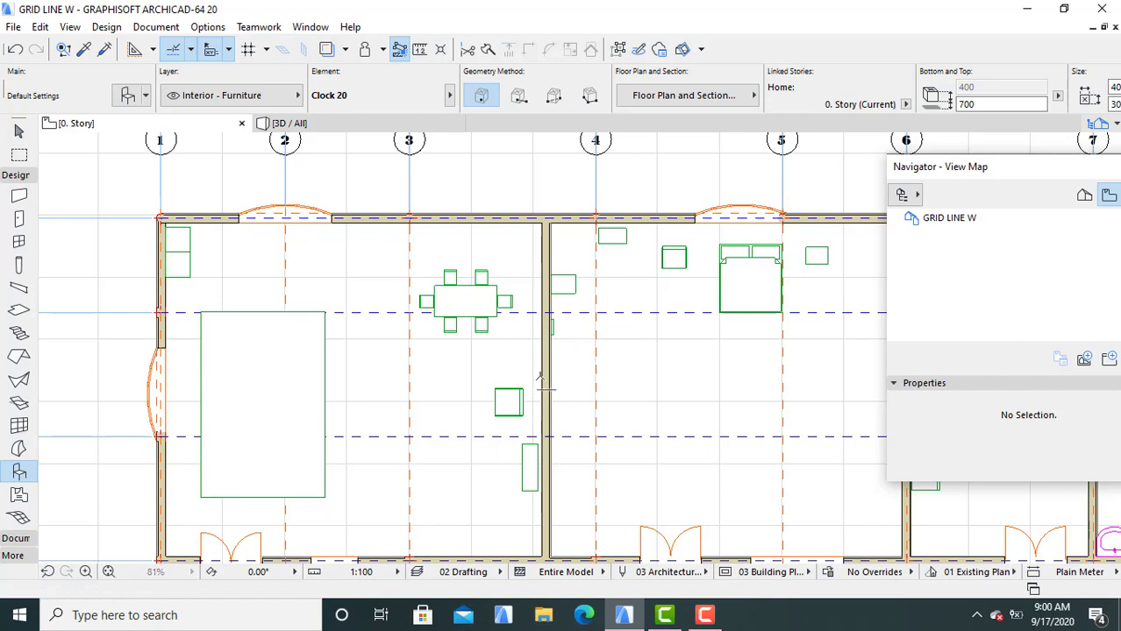
Place the clock on the room-side face of the dividing wall, just above the armchair in the leftmost room
{"action": "scroll", "coordinate": [535, 397], "scroll_direction": "up", "scroll_amount": 3}
{"action": "scroll", "coordinate": [535, 396], "scroll_direction": "up", "scroll_amount": 3}
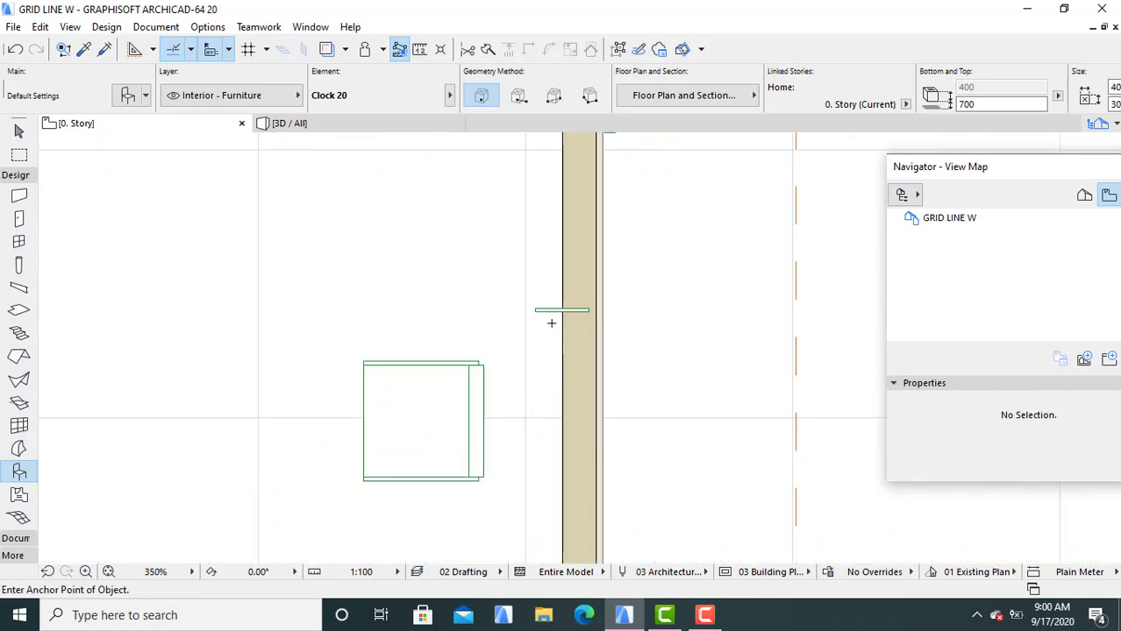
{"action": "key", "text": "Escape"}
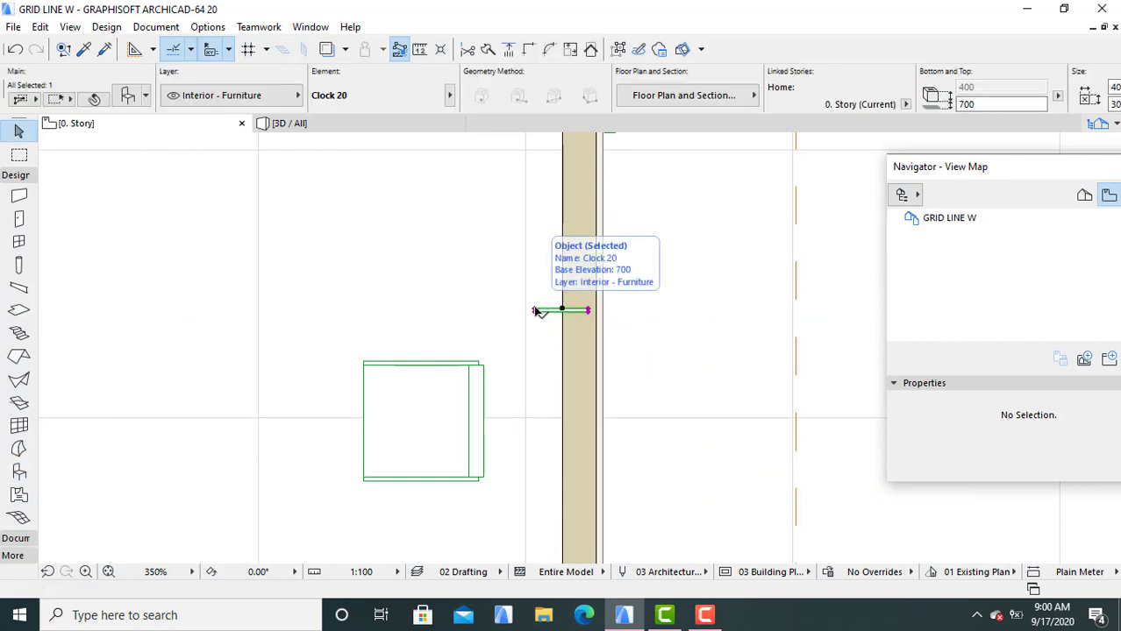
Rotate the placed clock 90° clockwise about its room-side end so it runs parallel to the dividing wall
{"action": "right_click", "coordinate": [536, 311]}
{"action": "mouse_move", "coordinate": [572, 378]}
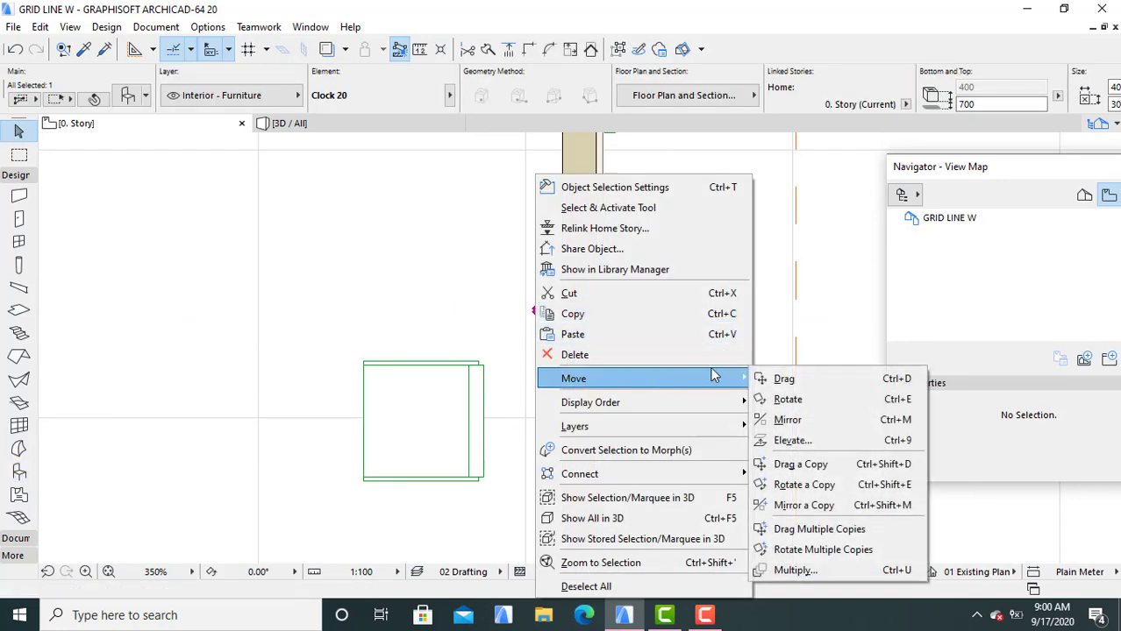
{"action": "left_click", "coordinate": [816, 404]}
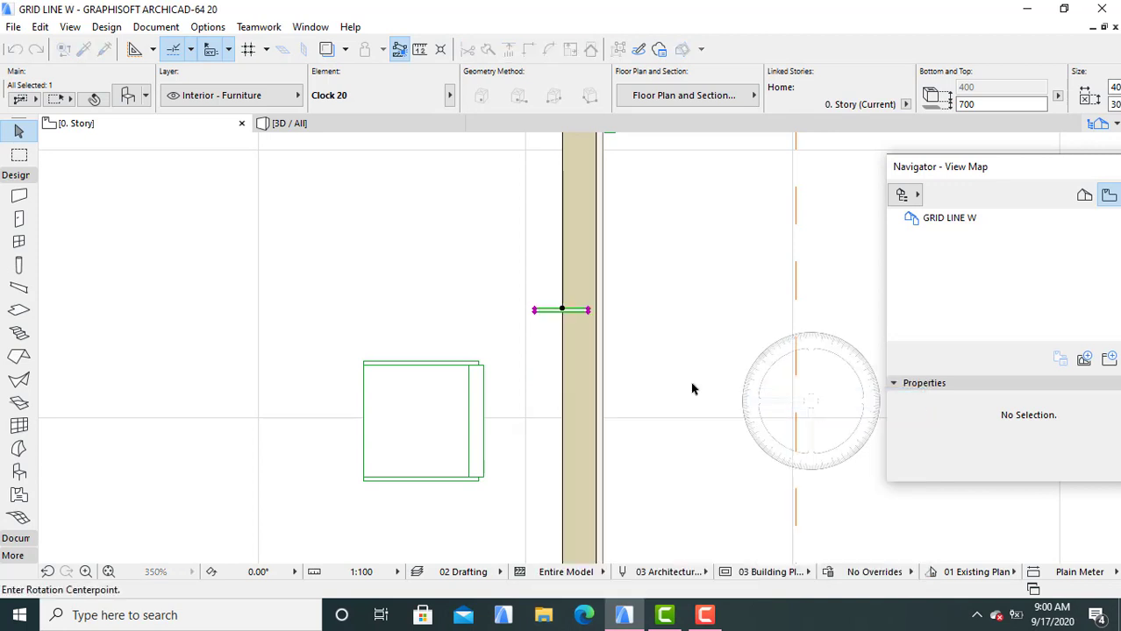
{"action": "left_click", "coordinate": [536, 313]}
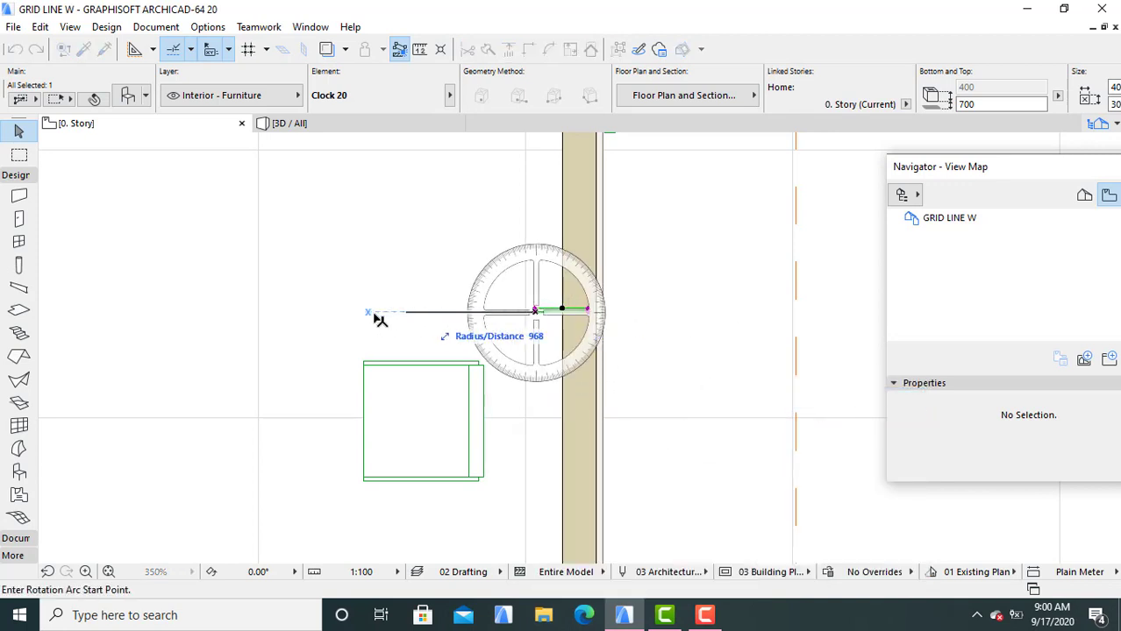
{"action": "left_click", "coordinate": [339, 312]}
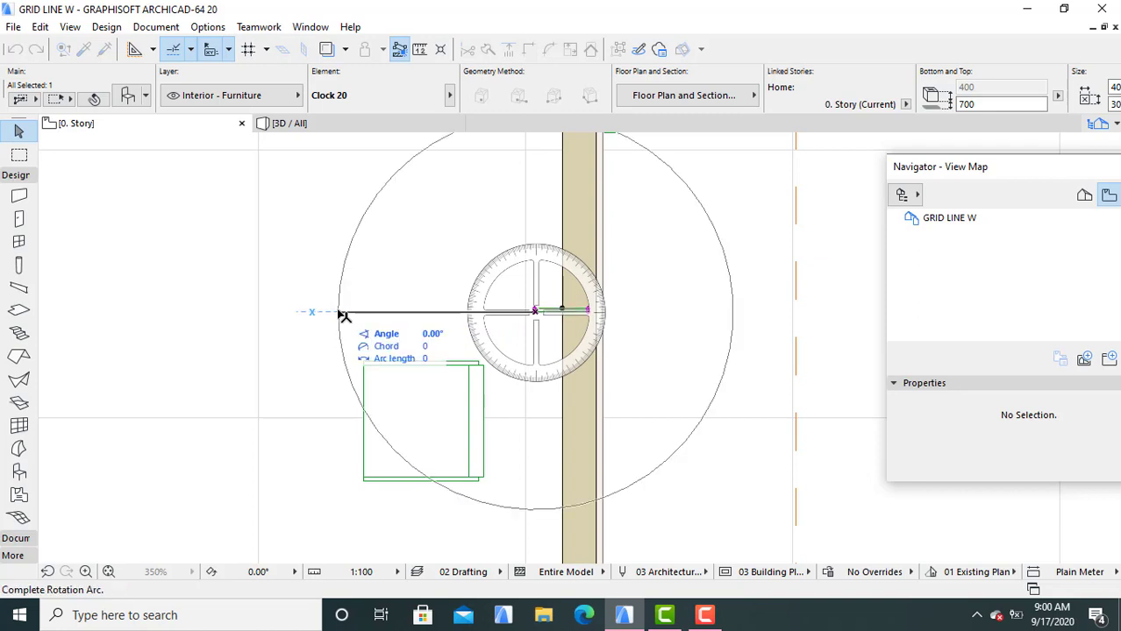
{"action": "left_click", "coordinate": [536, 230]}
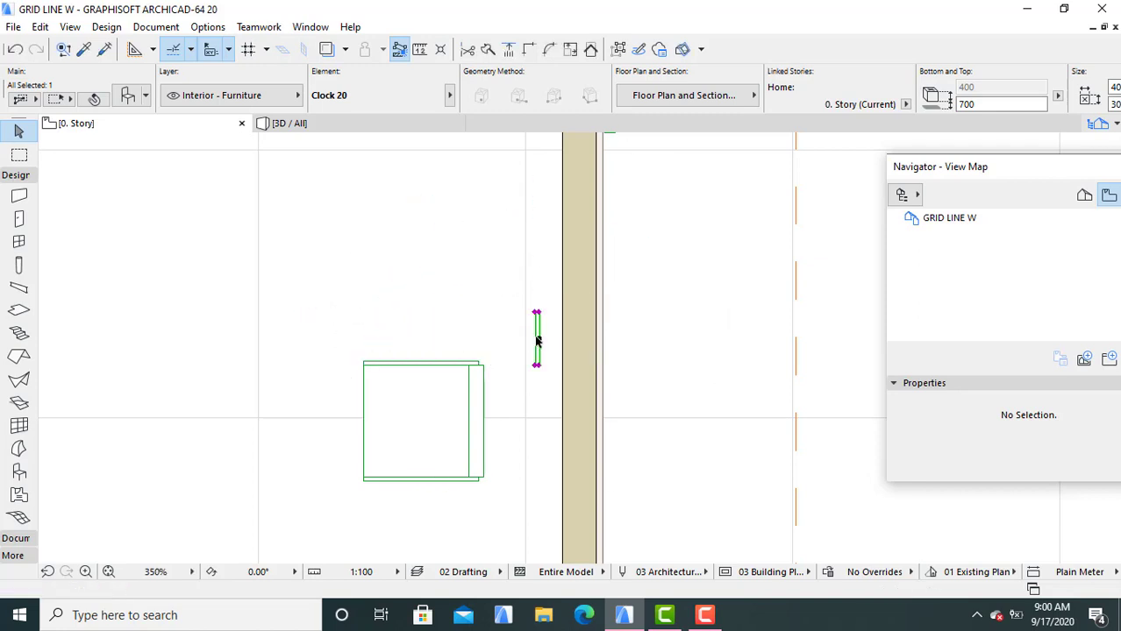
Move the clock about 170 mm horizontally so it sits flush against the room-side face of the dividing wall
{"action": "right_click", "coordinate": [540, 340]}
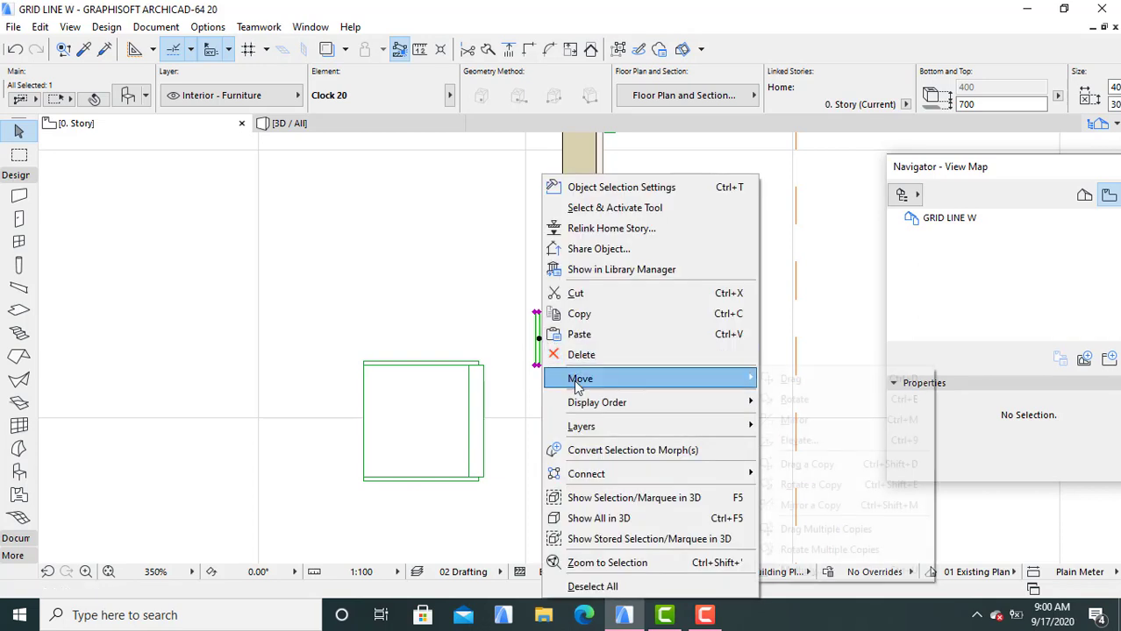
{"action": "mouse_move", "coordinate": [674, 382]}
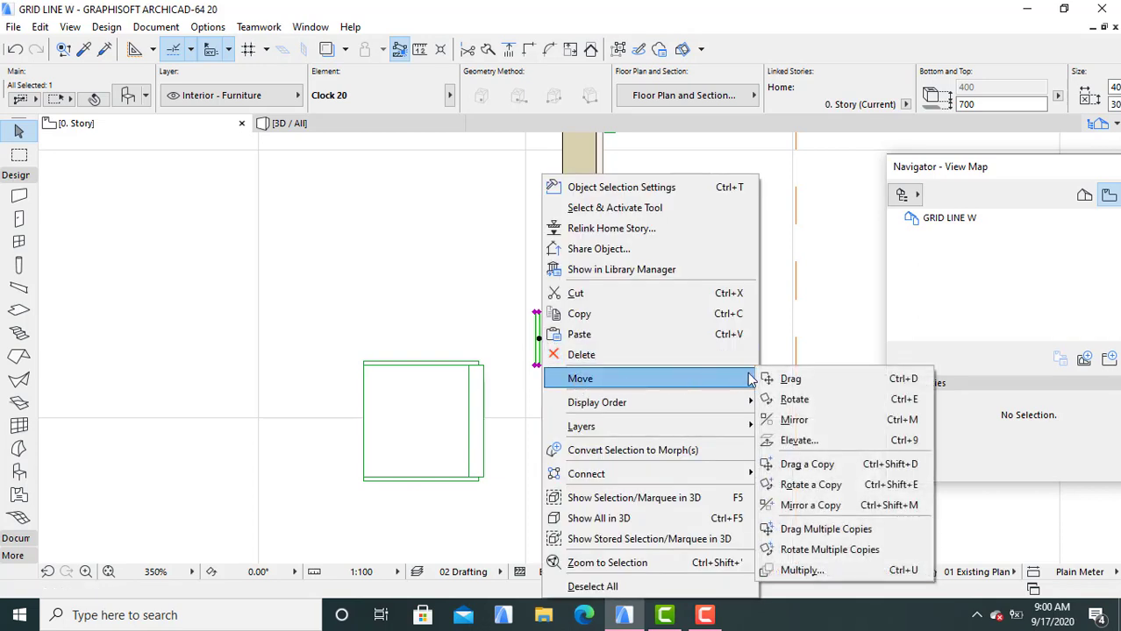
{"action": "left_click", "coordinate": [827, 383]}
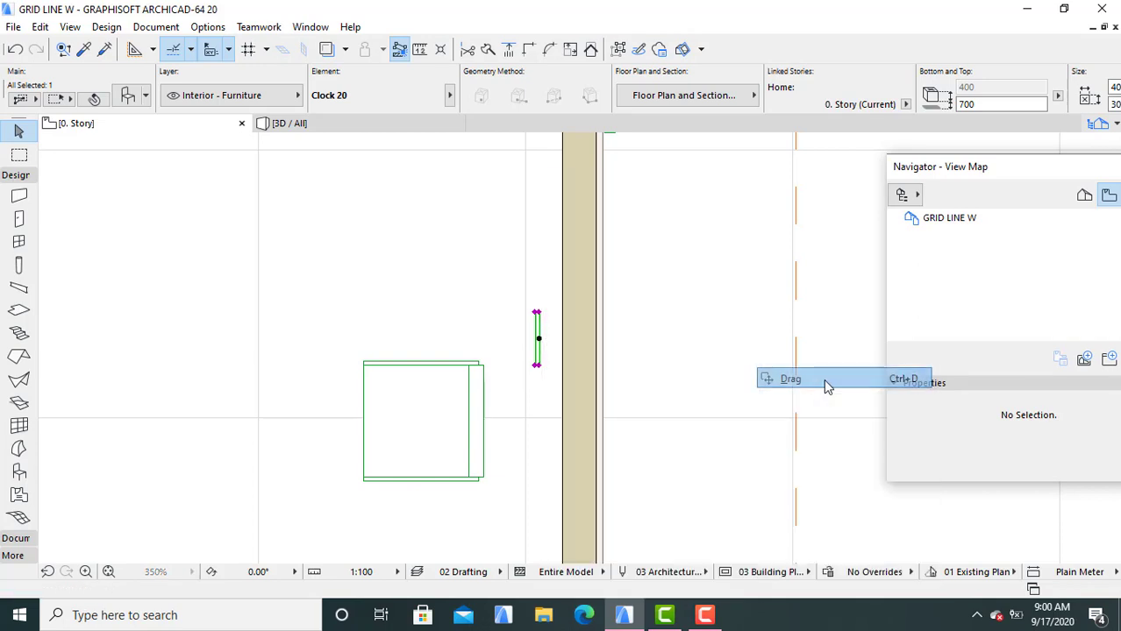
{"action": "left_click", "coordinate": [537, 339]}
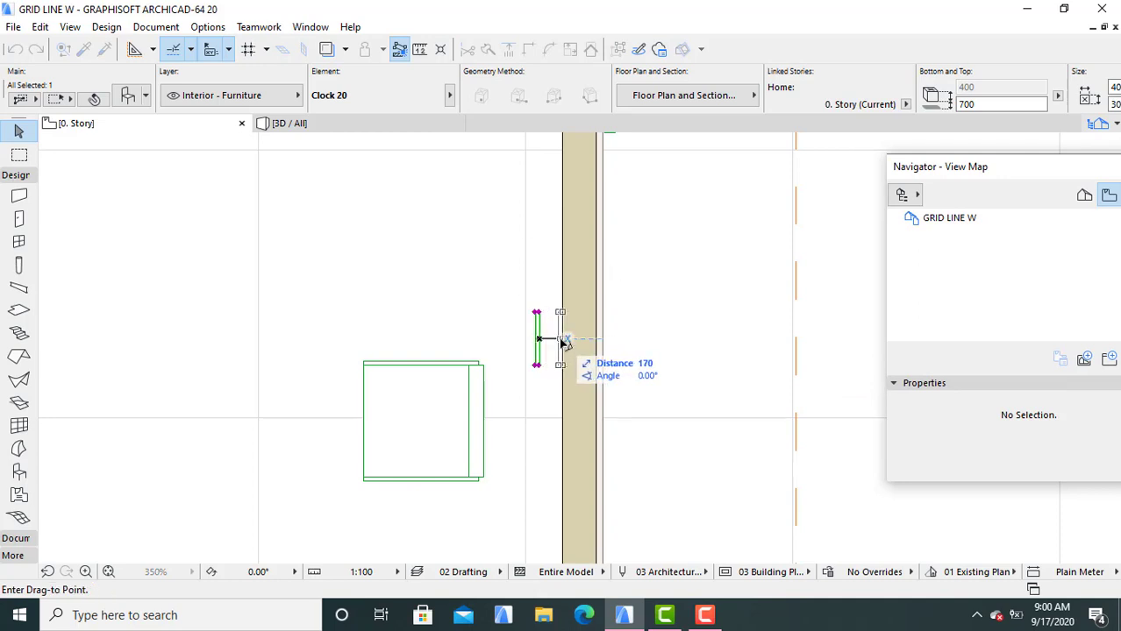
{"action": "left_click", "coordinate": [565, 342]}
{"action": "left_click", "coordinate": [545, 351]}
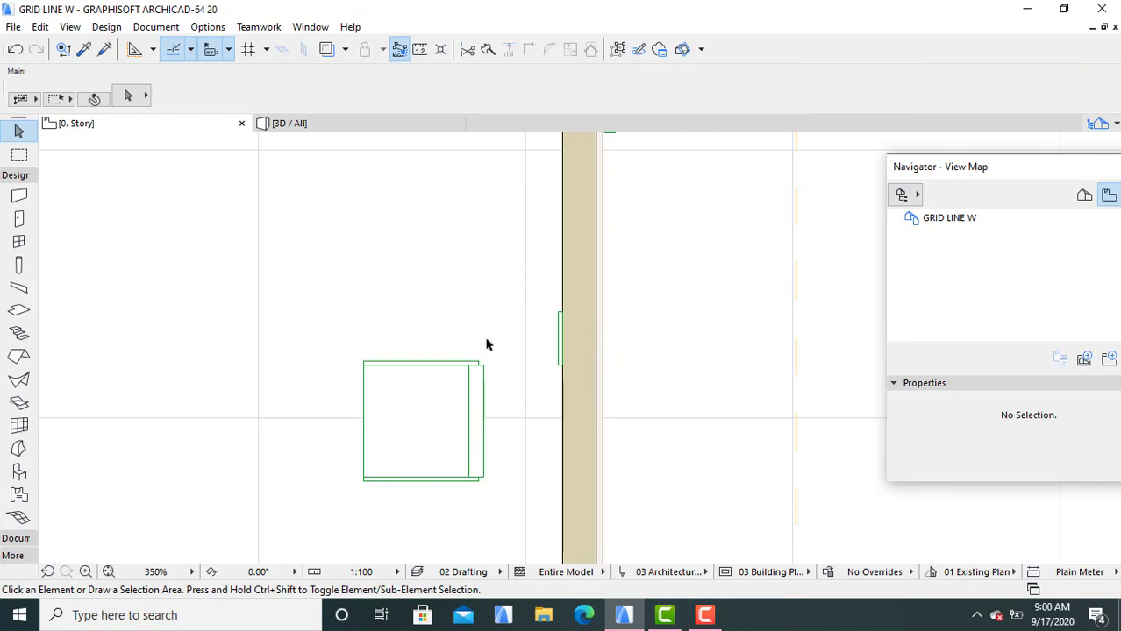
Inspect the leftmost room in 3D, checking the heights and positions of the clock, armchair and wall cabinet
{"action": "left_click", "coordinate": [320, 123]}
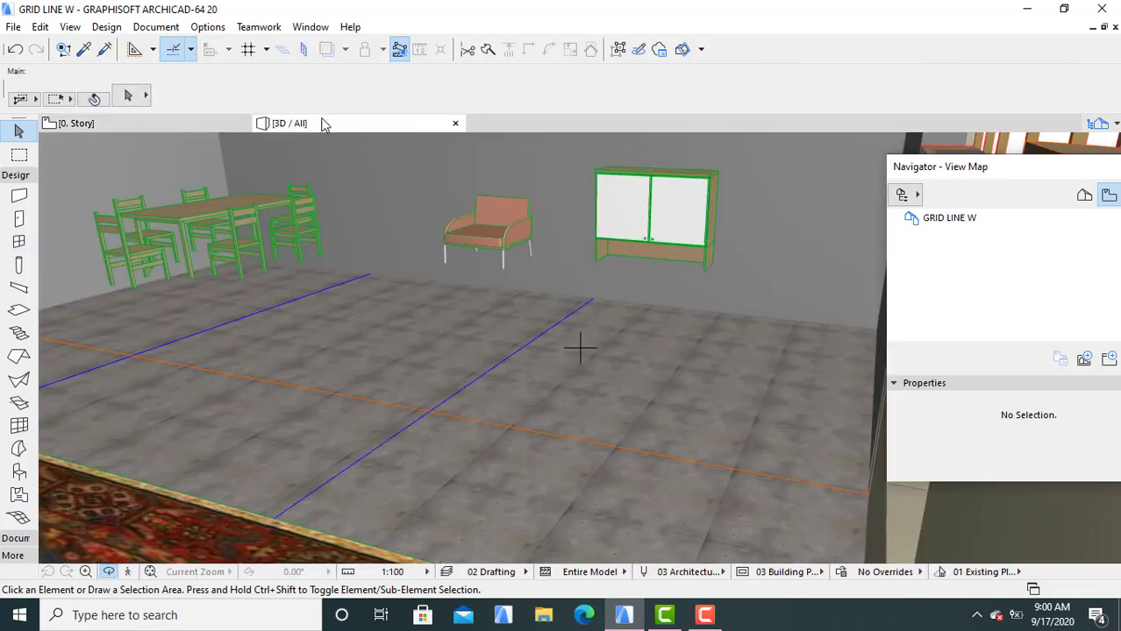
{"action": "scroll", "coordinate": [583, 325], "scroll_direction": "down", "scroll_amount": 6}
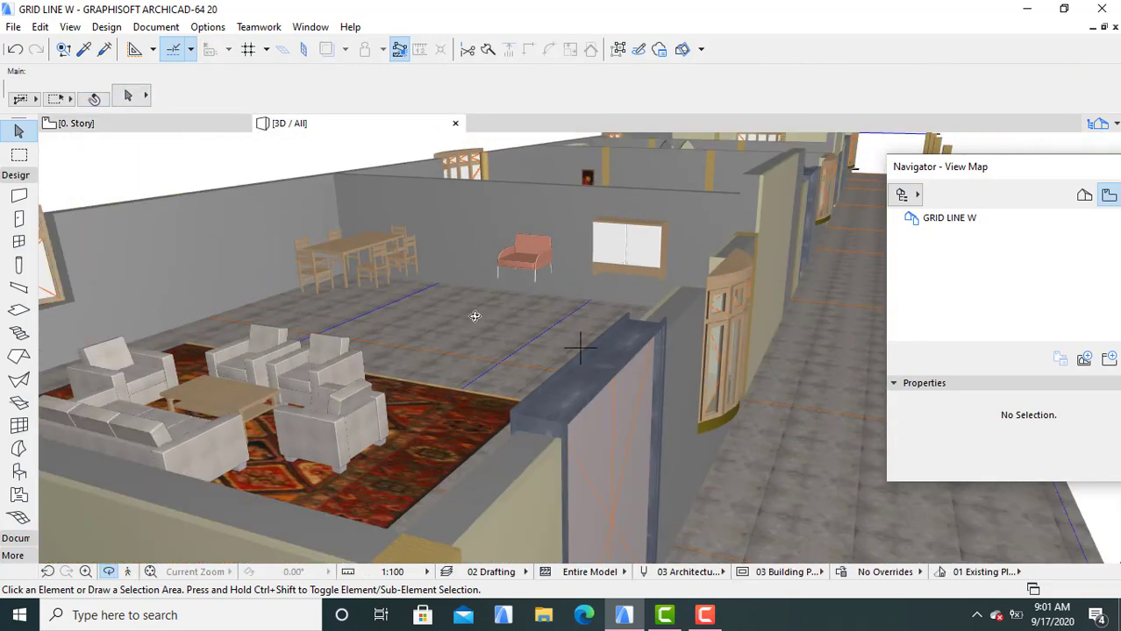
{"action": "scroll", "coordinate": [473, 322], "scroll_direction": "up", "scroll_amount": 6}
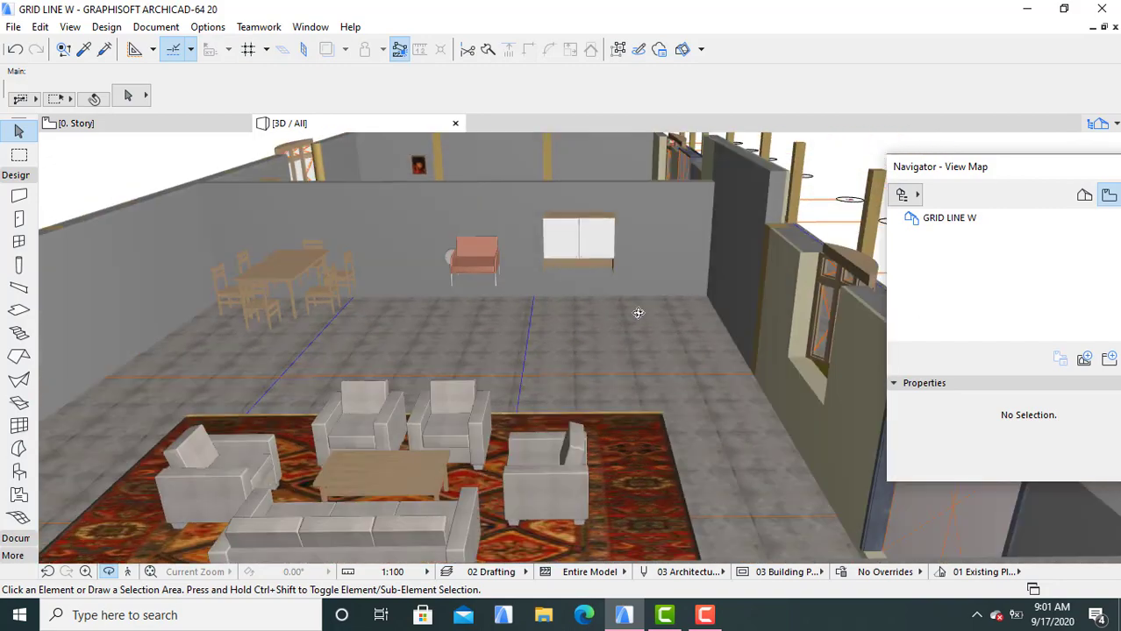
{"action": "scroll", "coordinate": [421, 325], "scroll_direction": "down", "scroll_amount": 5}
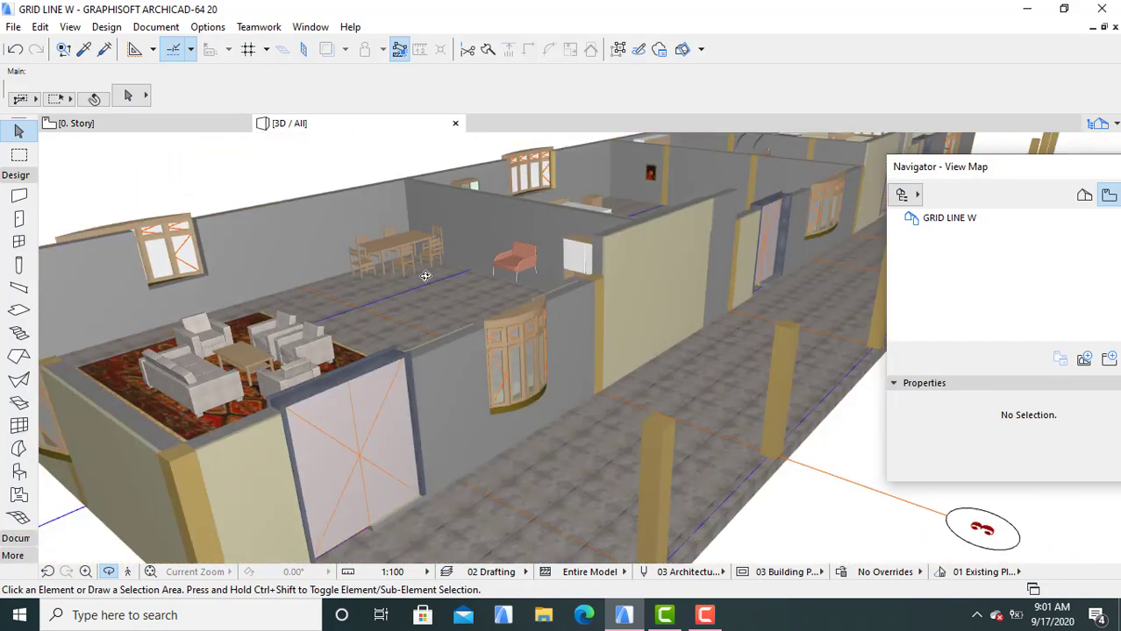
{"action": "scroll", "coordinate": [426, 277], "scroll_direction": "up", "scroll_amount": 6}
{"action": "scroll", "coordinate": [427, 277], "scroll_direction": "up", "scroll_amount": 1}
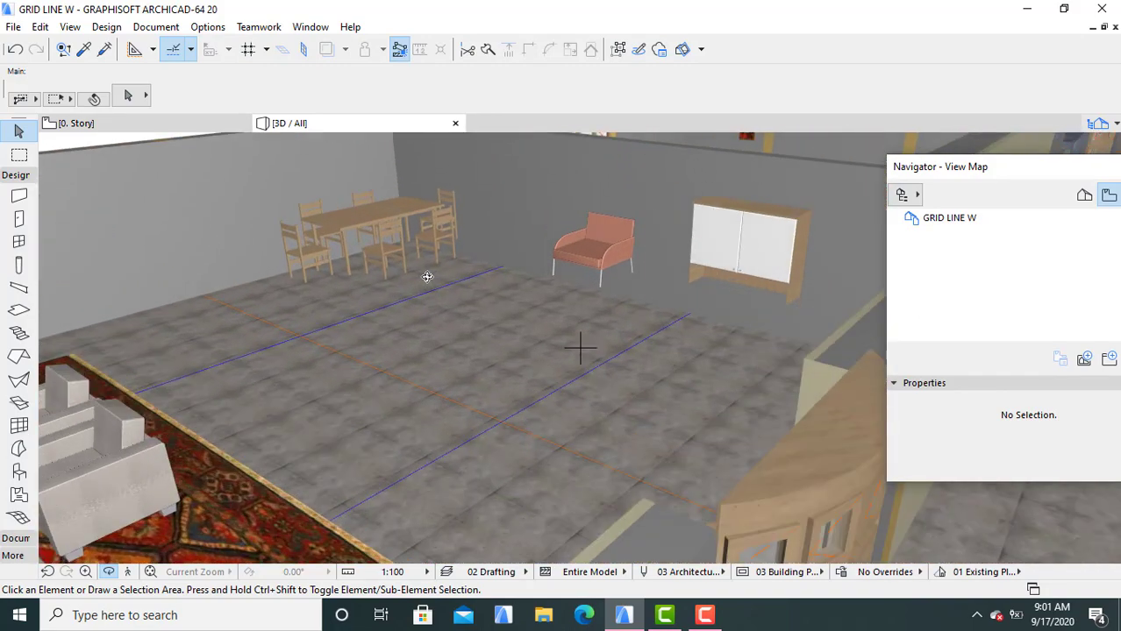
Set the base elevation of the armchair beside the dividing wall to 0 on the floor plan
{"action": "left_click", "coordinate": [181, 126]}
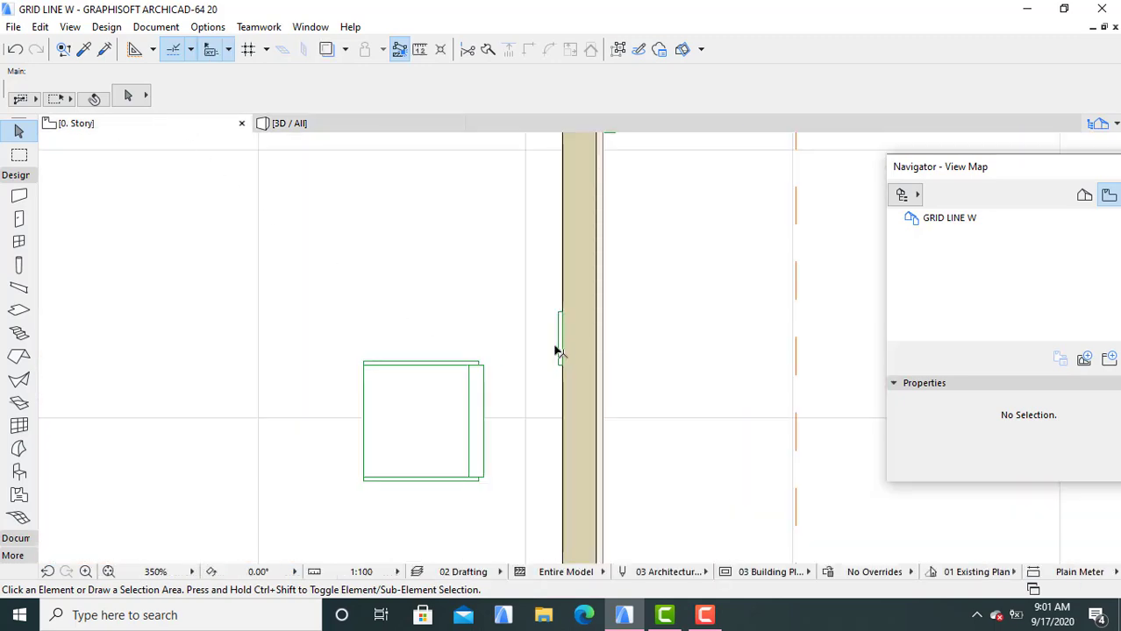
{"action": "scroll", "coordinate": [521, 374], "scroll_direction": "down", "scroll_amount": 5}
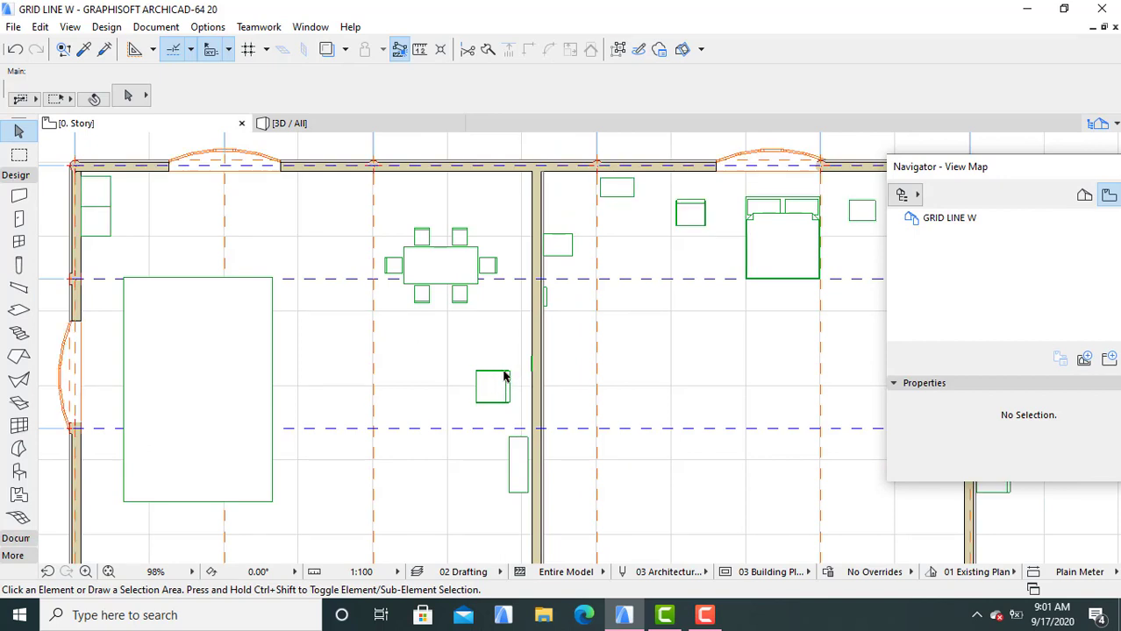
{"action": "scroll", "coordinate": [505, 377], "scroll_direction": "up", "scroll_amount": 2}
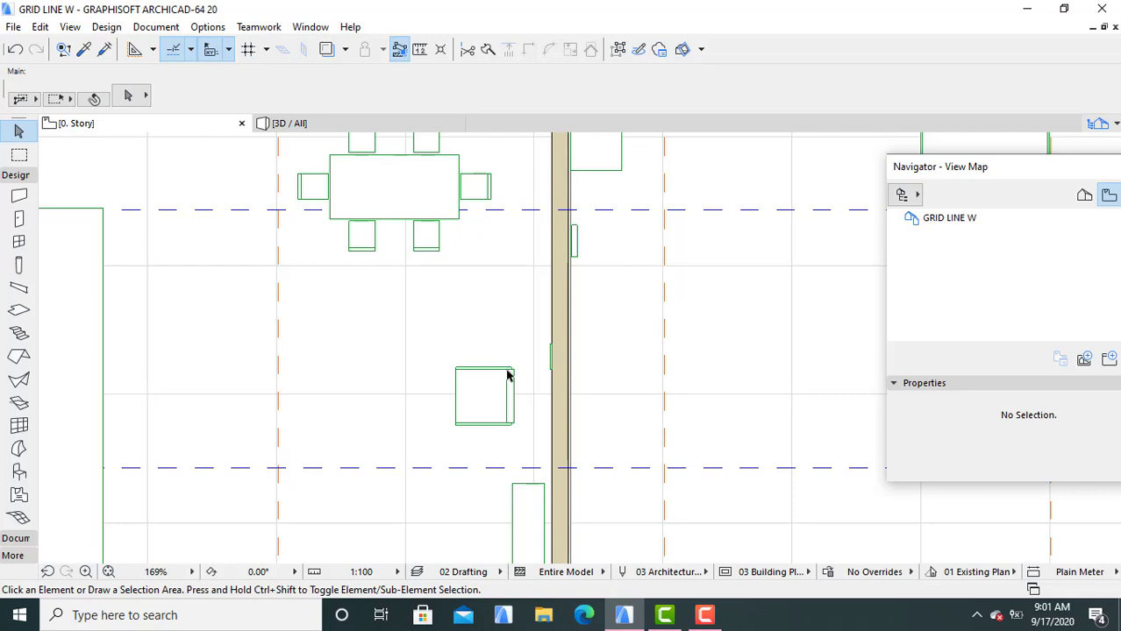
{"action": "left_click", "coordinate": [458, 428]}
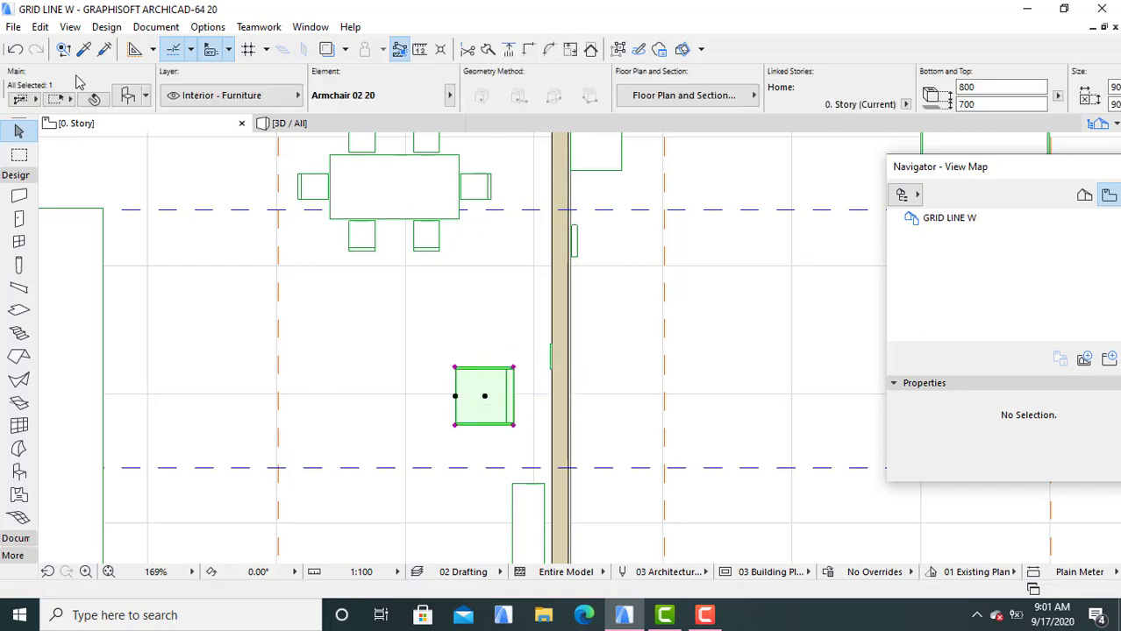
{"action": "left_click", "coordinate": [128, 97]}
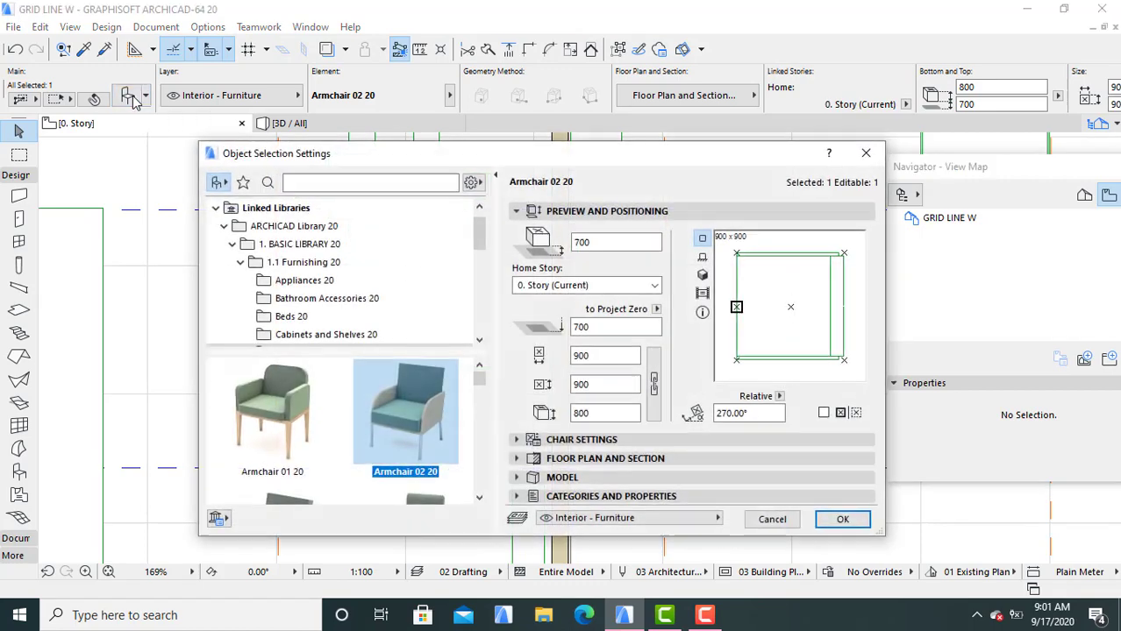
{"action": "left_click", "coordinate": [590, 327]}
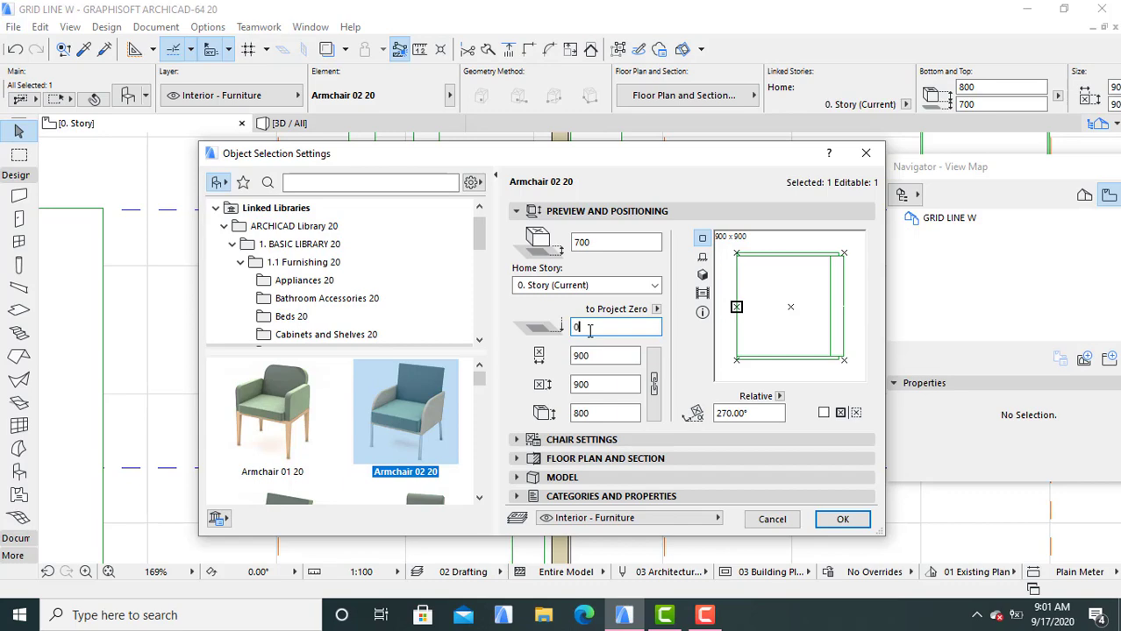
{"action": "left_click", "coordinate": [840, 520]}
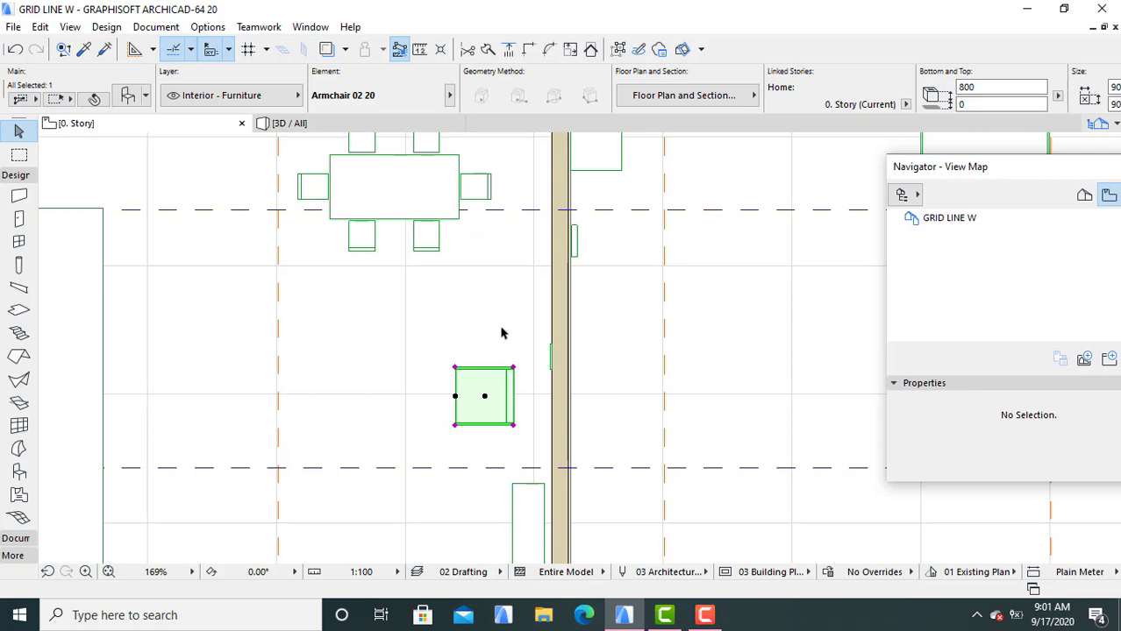
Move the armchair so its back touches the dividing wall just below the clock in plan, and check it in 3D
{"action": "scroll", "coordinate": [501, 333], "scroll_direction": "up", "scroll_amount": 5}
{"action": "middle_click_drag", "start_coordinate": [545, 352], "coordinate": [434, 188]}
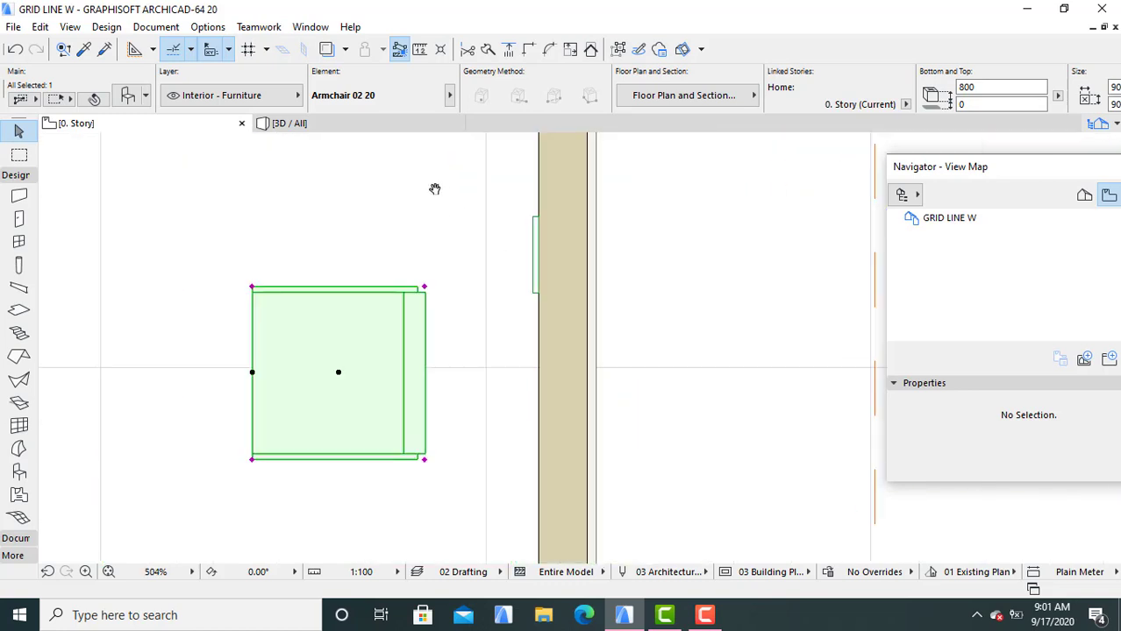
{"action": "right_click", "coordinate": [407, 325]}
{"action": "mouse_move", "coordinate": [572, 388]}
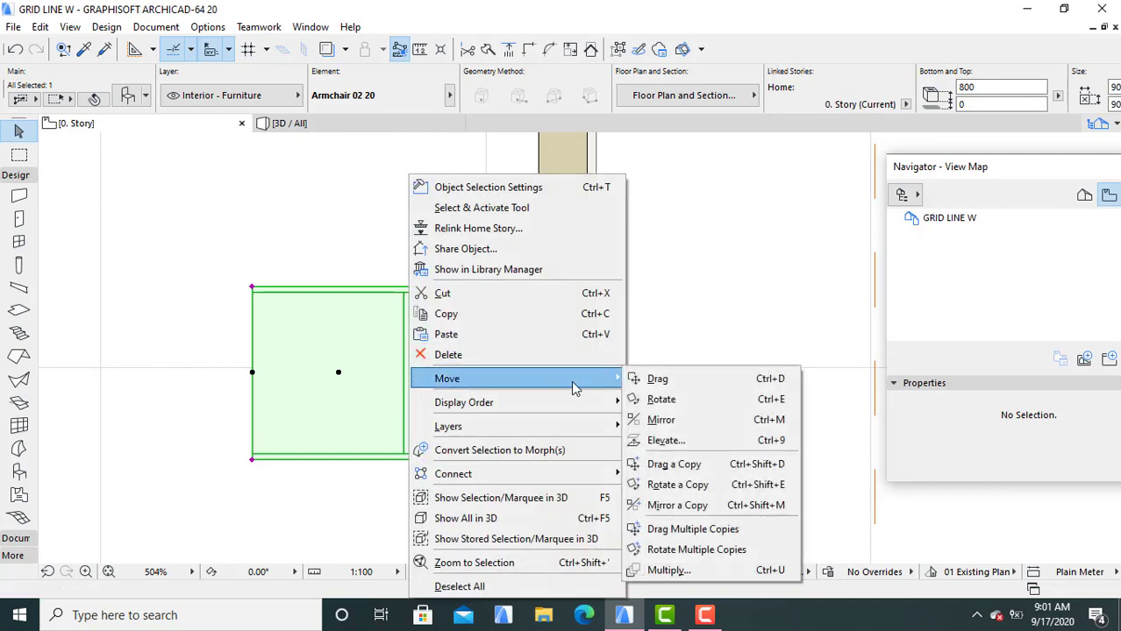
{"action": "left_click", "coordinate": [659, 379]}
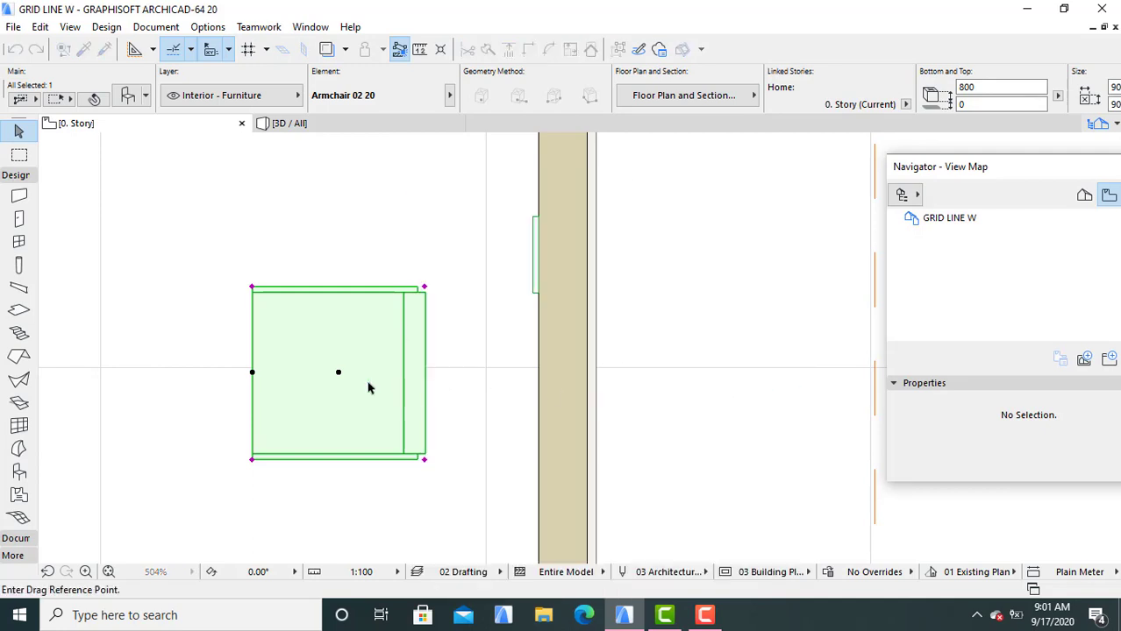
{"action": "left_click", "coordinate": [367, 383]}
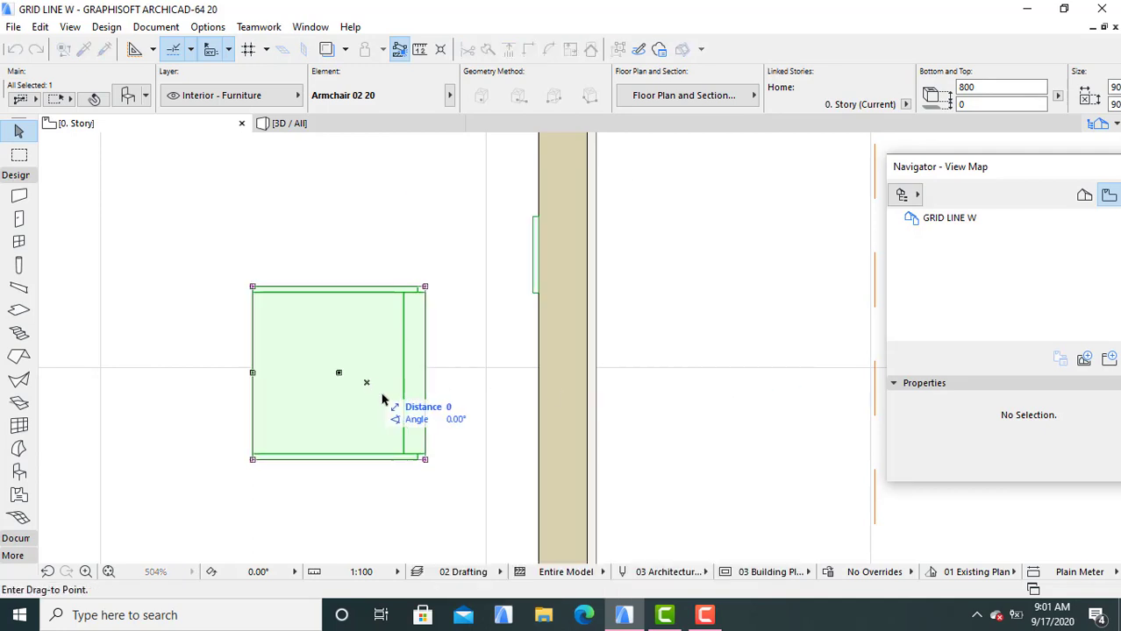
{"action": "left_click", "coordinate": [478, 447]}
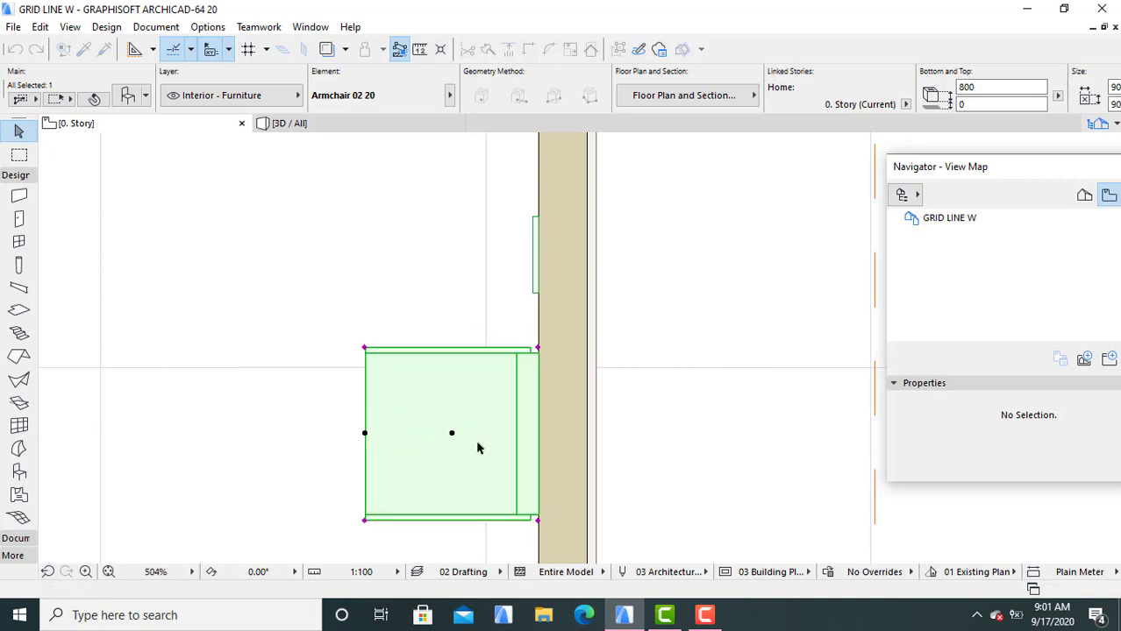
{"action": "left_click", "coordinate": [347, 263]}
{"action": "left_click", "coordinate": [344, 127]}
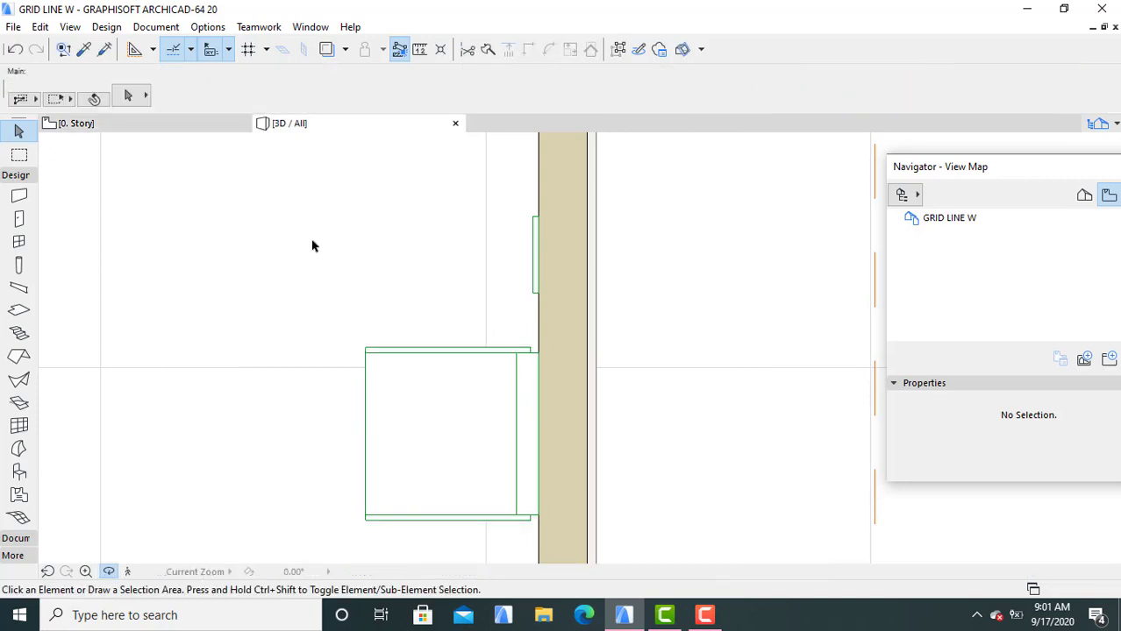
Set the wall clock's base elevation to 1100 mm and view the result in 3D
{"action": "left_click", "coordinate": [184, 125]}
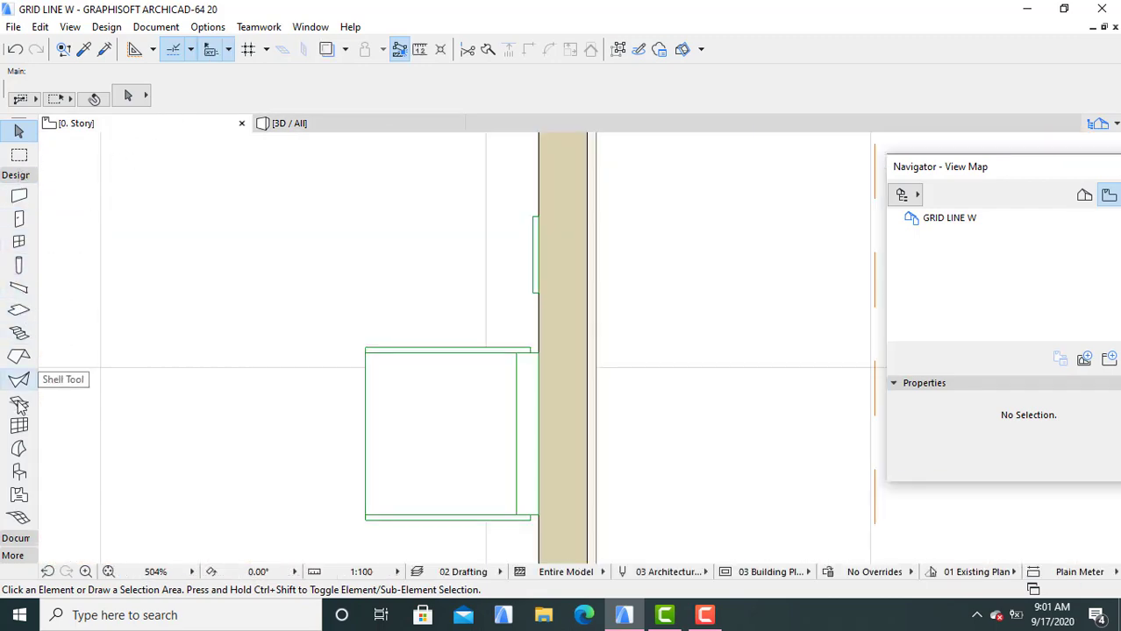
{"action": "left_click", "coordinate": [533, 272]}
{"action": "left_click", "coordinate": [537, 282]}
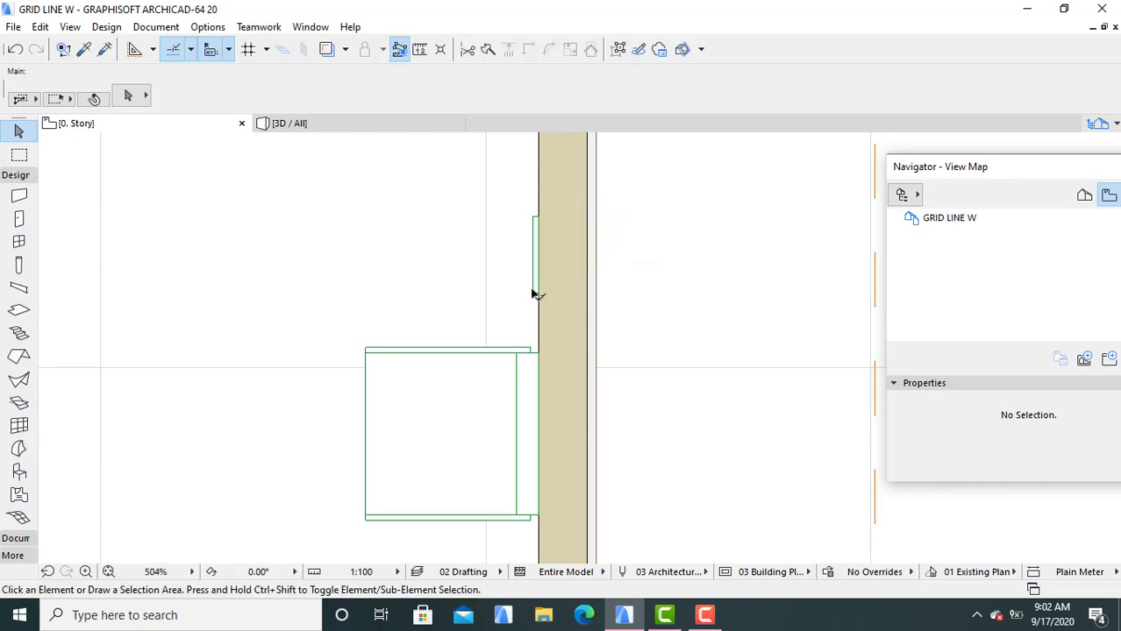
{"action": "left_click", "coordinate": [534, 293]}
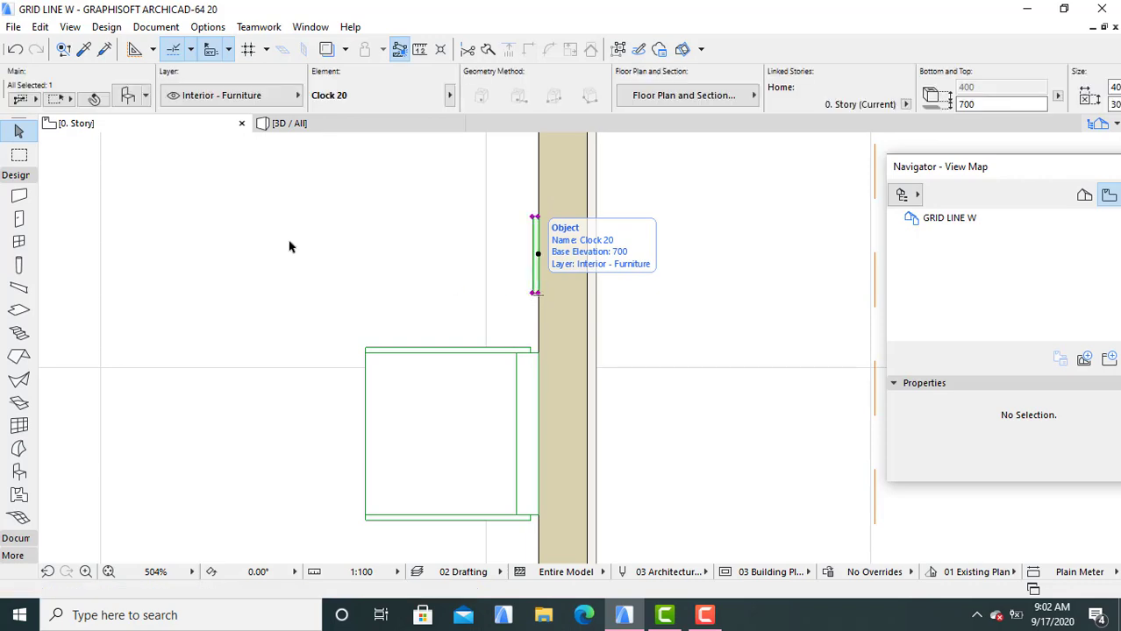
{"action": "left_click", "coordinate": [128, 98]}
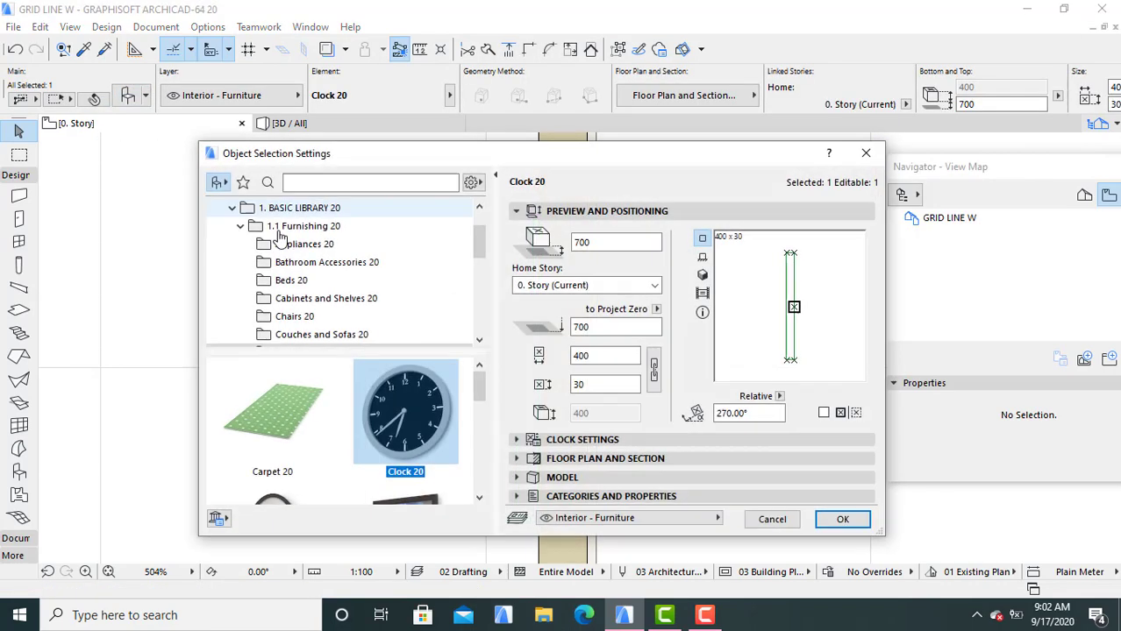
{"action": "left_click", "coordinate": [619, 327]}
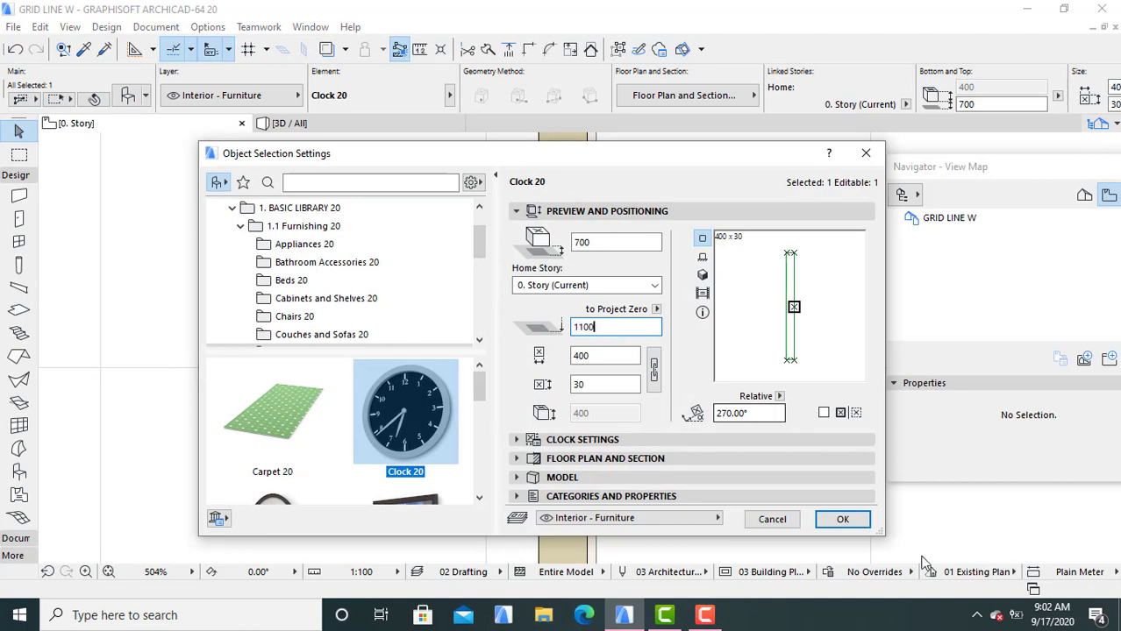
{"action": "key", "text": "Tab"}
{"action": "left_click", "coordinate": [839, 519]}
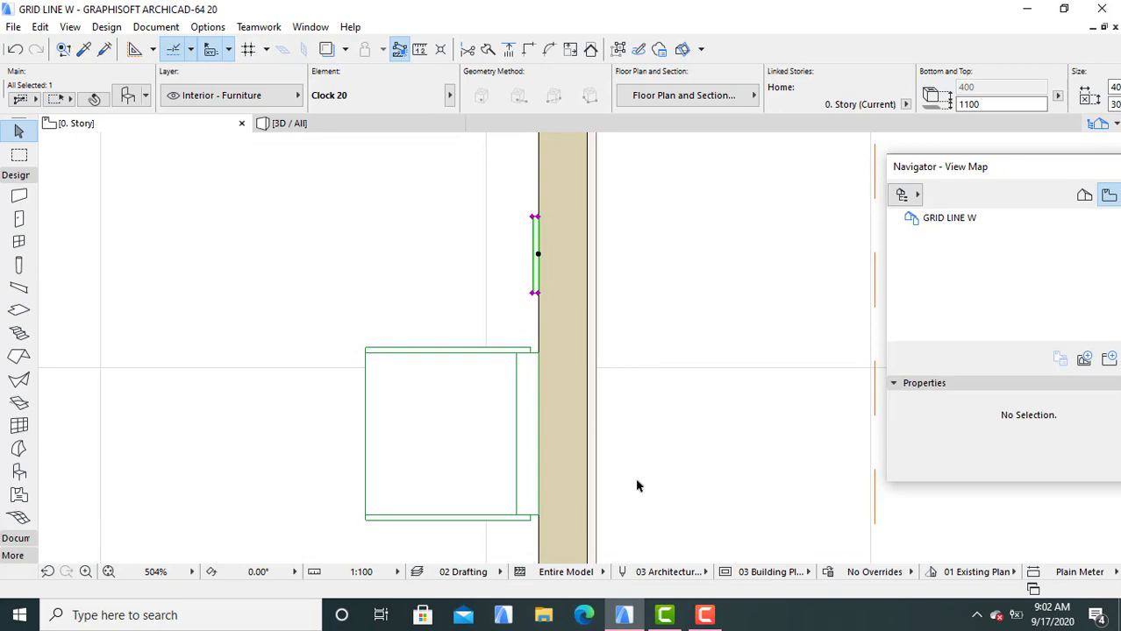
{"action": "left_click", "coordinate": [368, 124]}
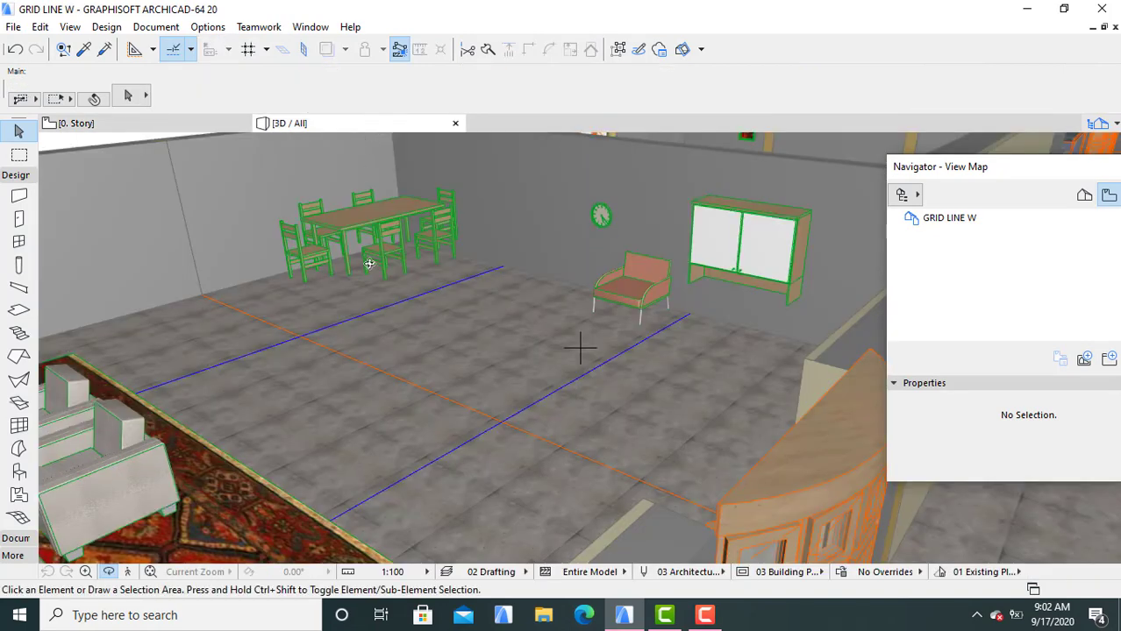